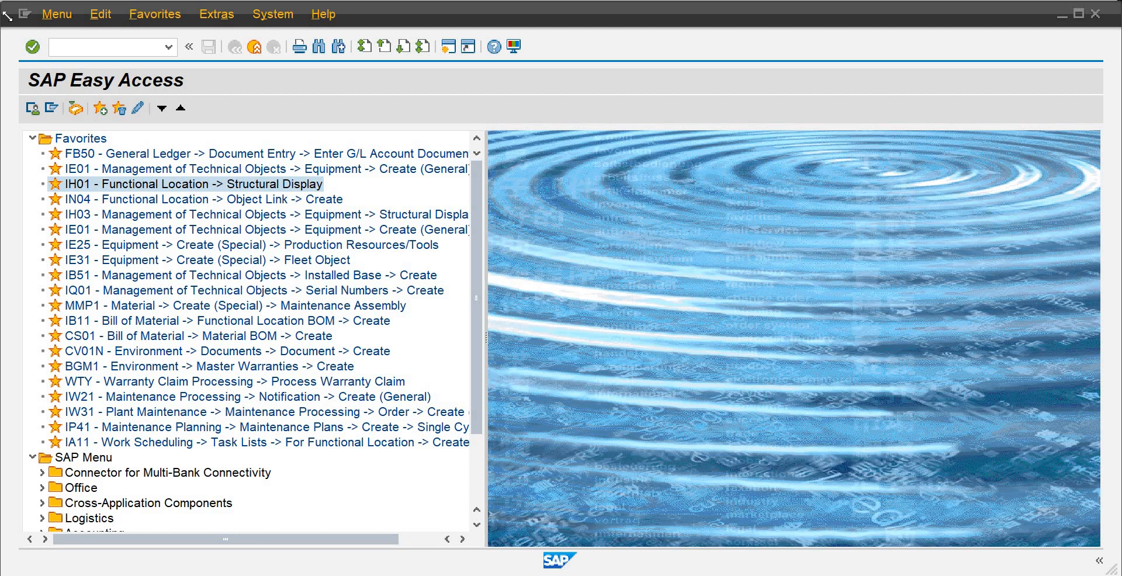
Run transaction SPRO and open the SAP Reference IMG
left_click(80, 50)
type("spro")
key("Return")
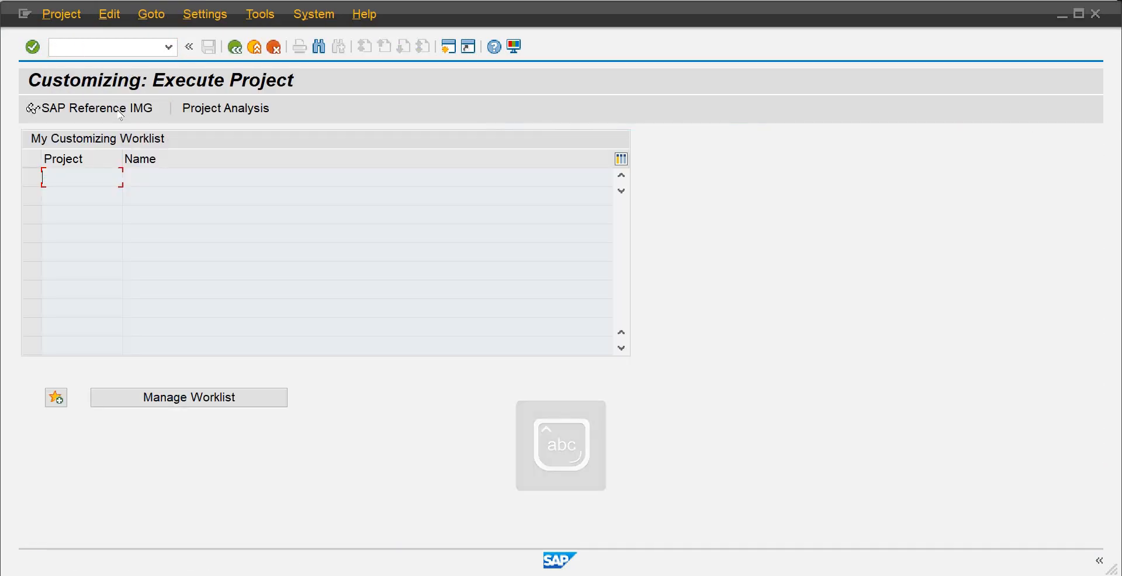
left_click(121, 111)
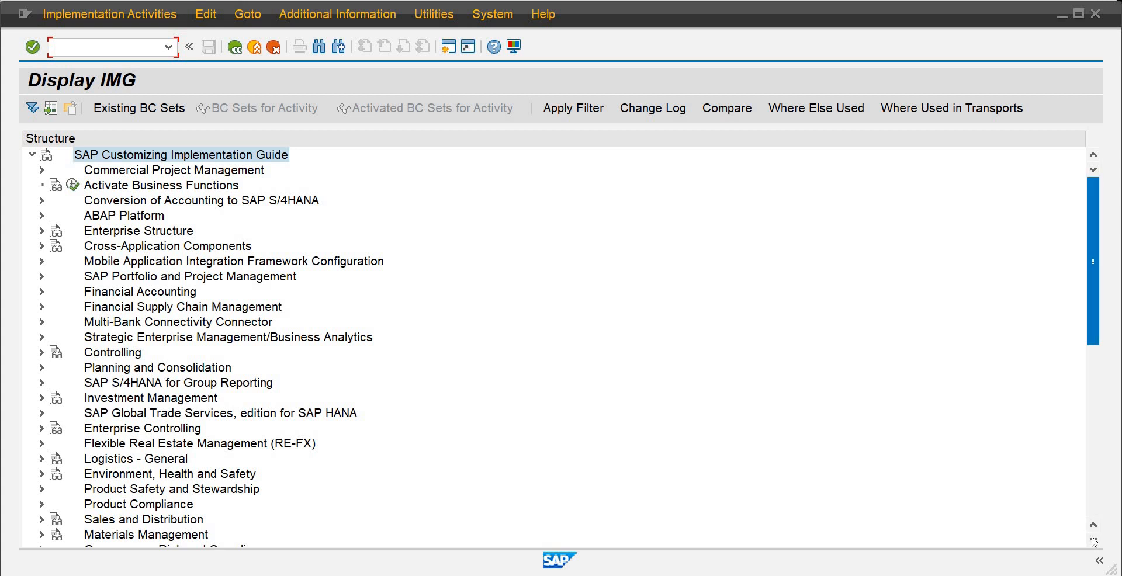
Expand Plant Maintenance and Customer Service, Master Data in Plant Maintenance and Customer Service, down to the activities under Basic Settings
scroll(1093, 540, "down", 4)
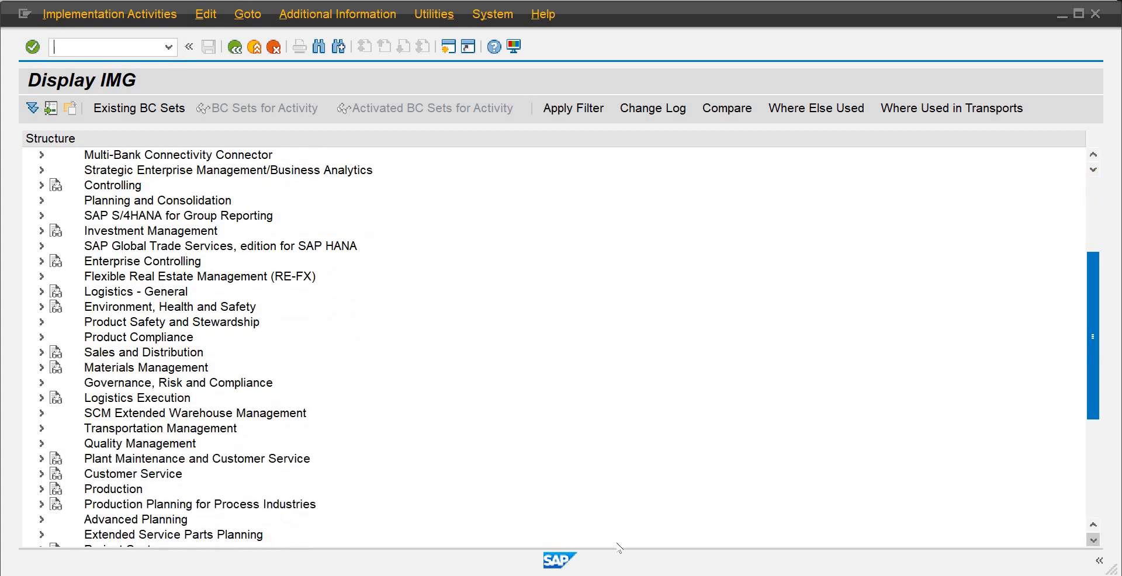
left_click(41, 459)
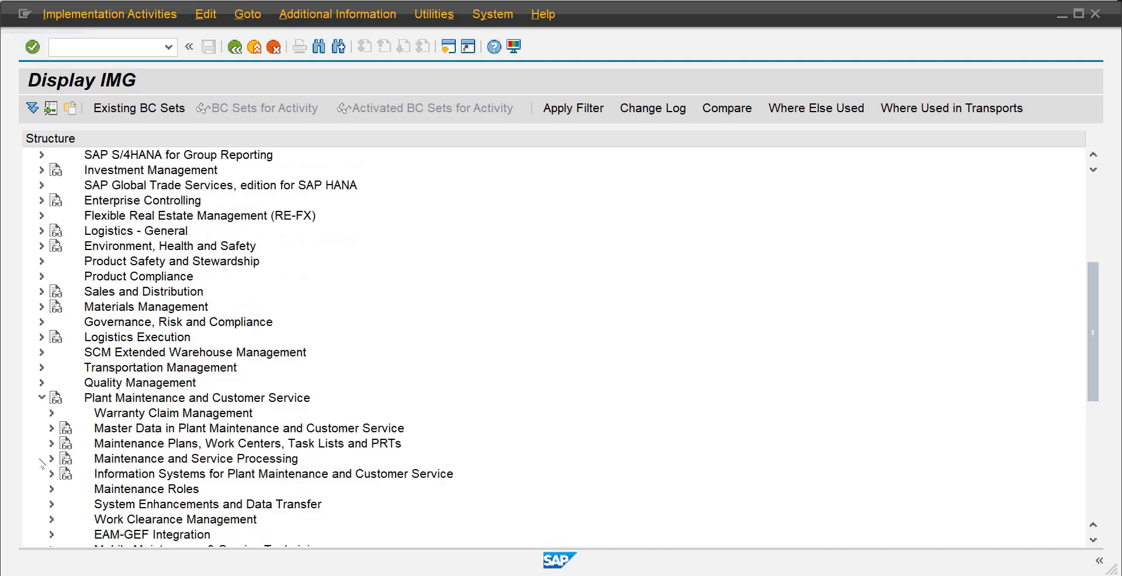
left_click(52, 429)
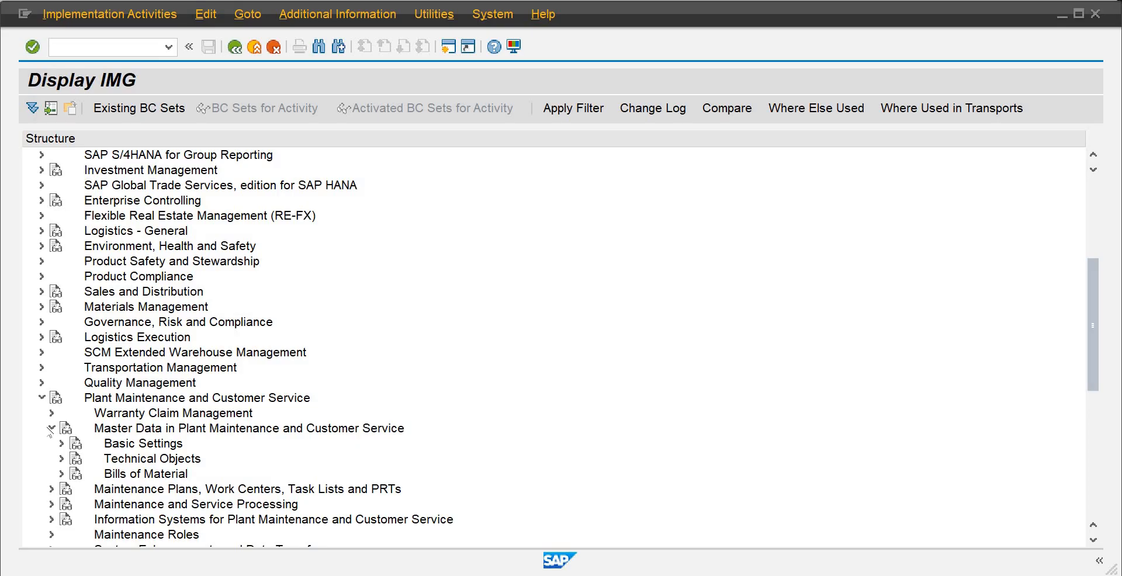
left_click(62, 444)
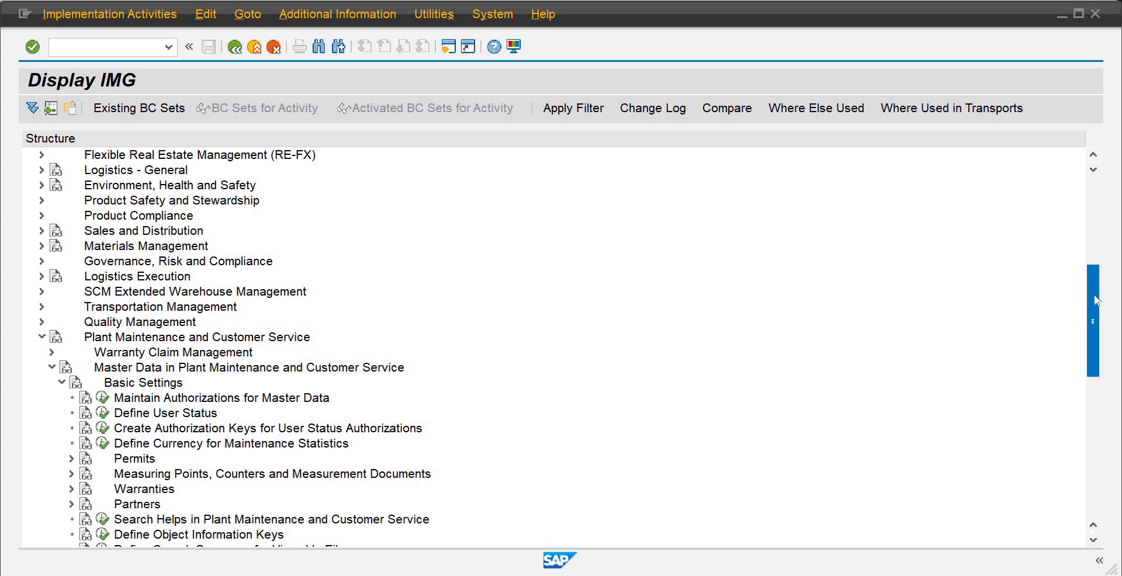
left_click_drag(1094, 298, 1097, 337)
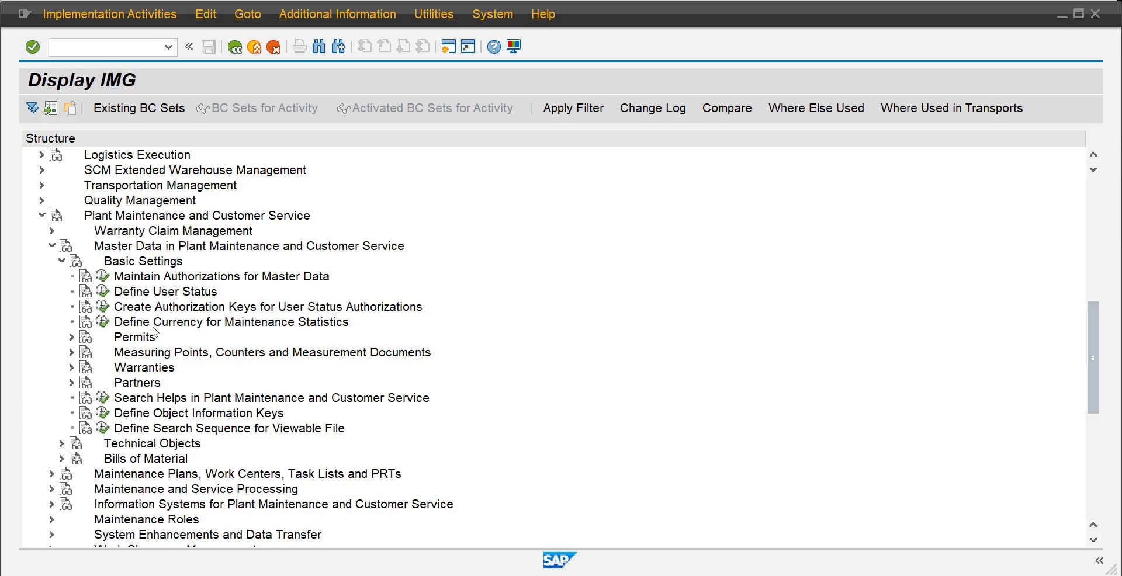
key("alt+Tab")
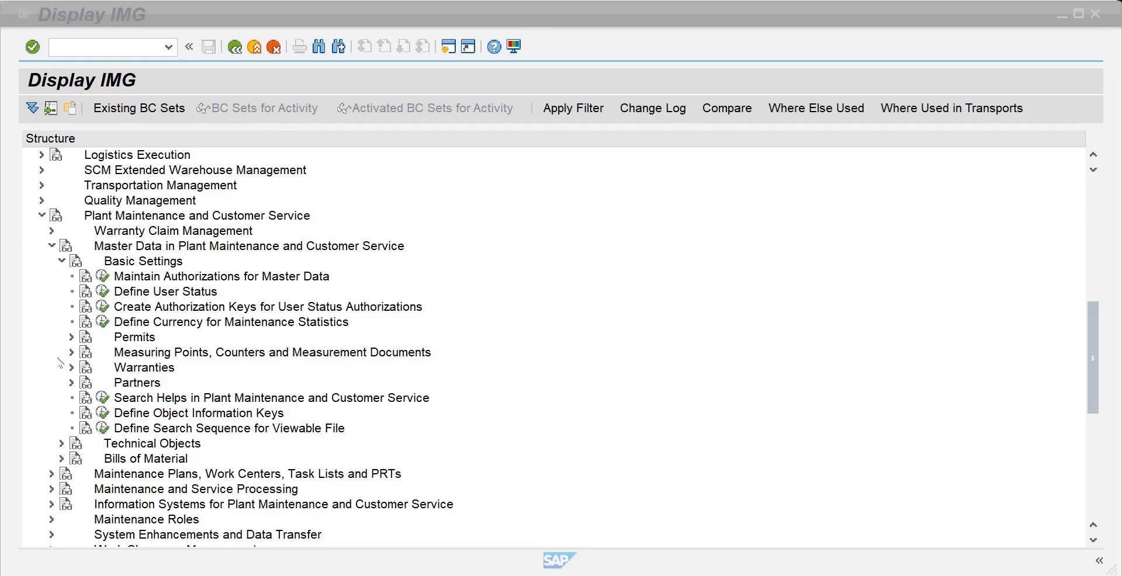
Expand Technical Objects and its General Data node, and execute the Define Planner Groups activity
left_click(62, 444)
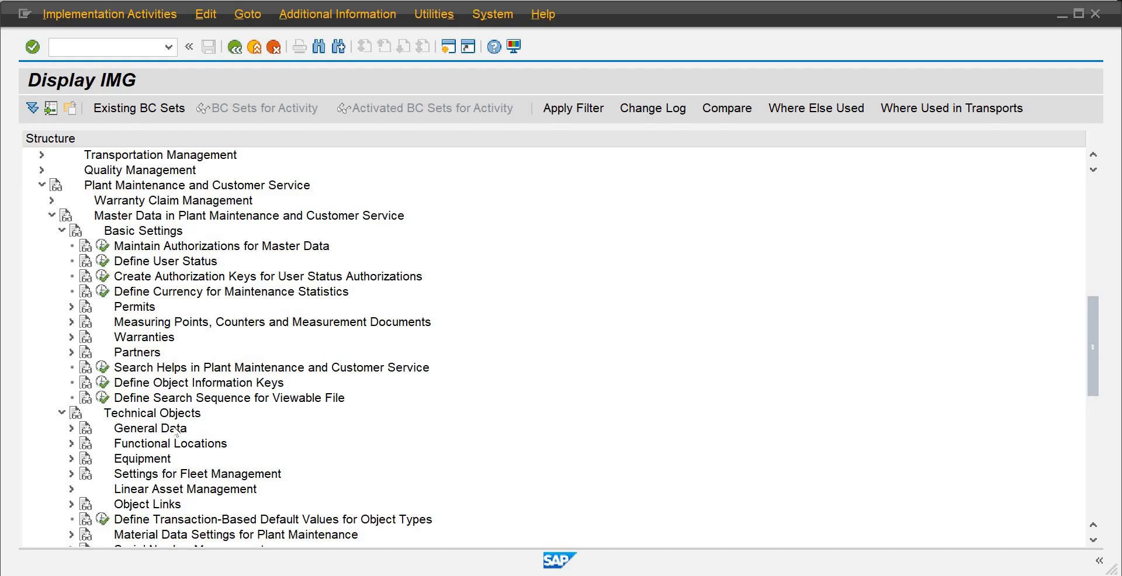
left_click(182, 431)
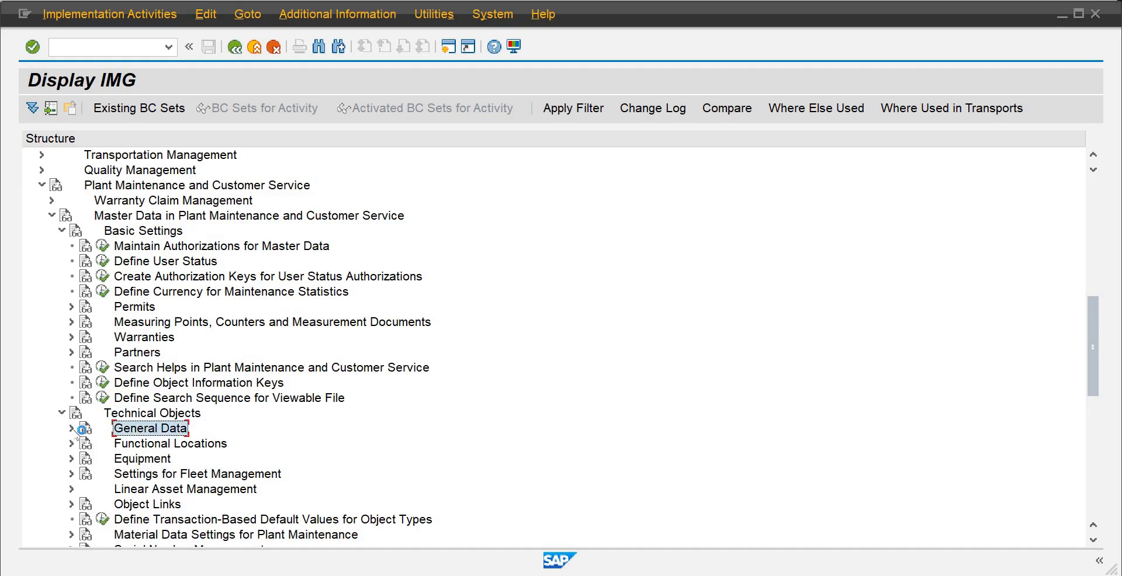
left_click(72, 429)
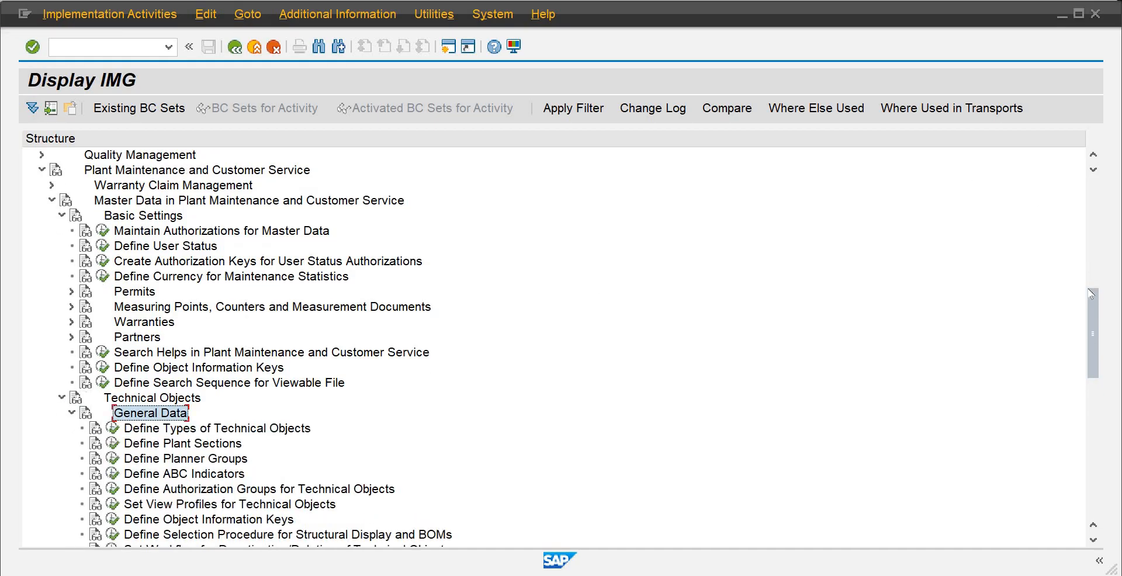
scroll(1092, 343, "down", 4)
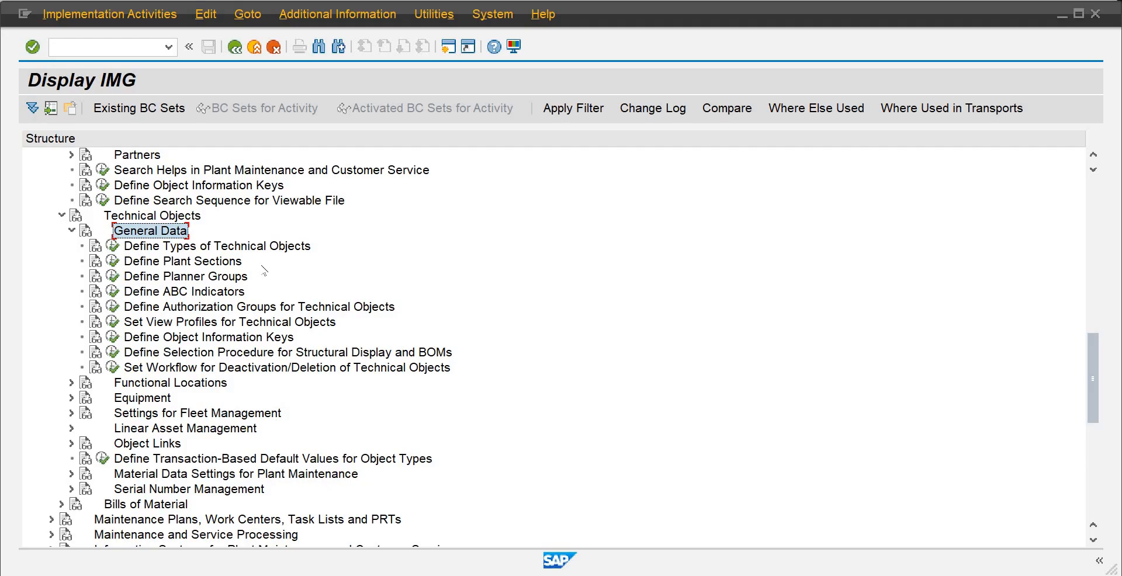
left_click(113, 277)
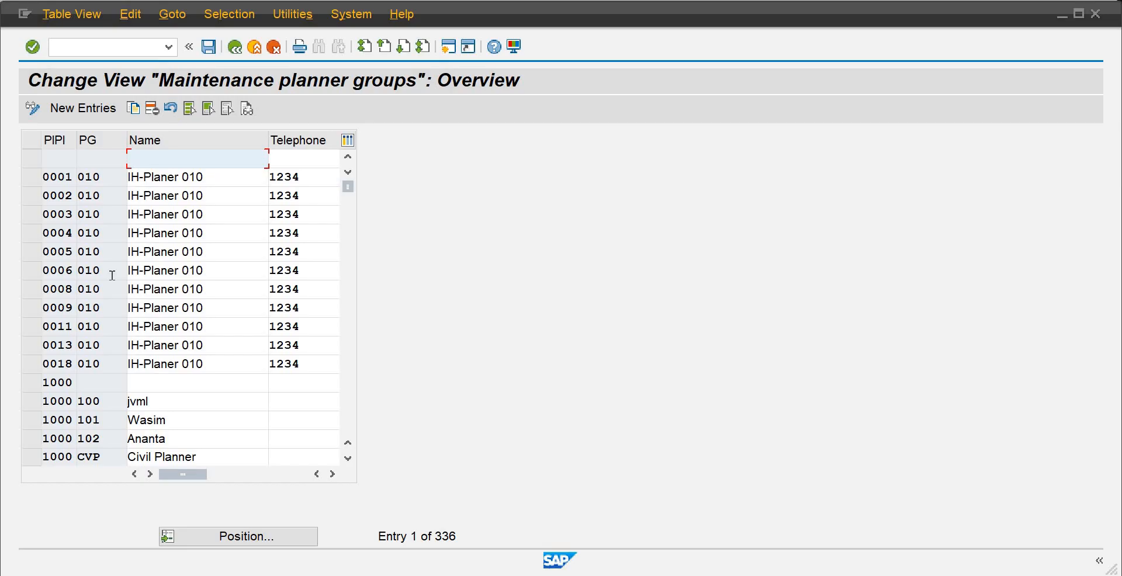
Start a new maintenance planner group entry with planning plant PLA2 and planner group PGA
left_click(102, 114)
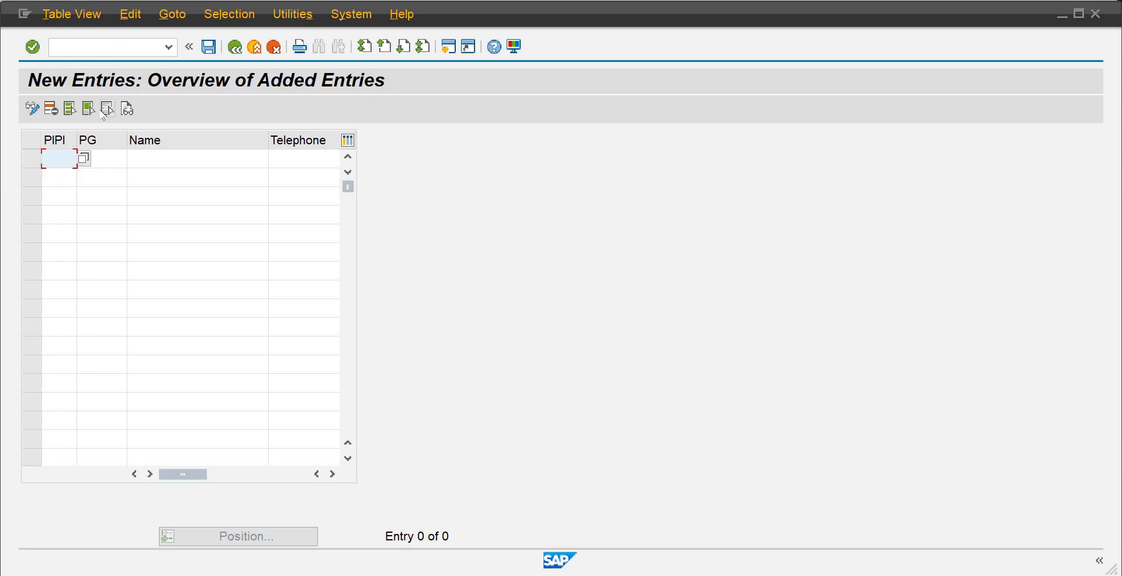
type("pl")
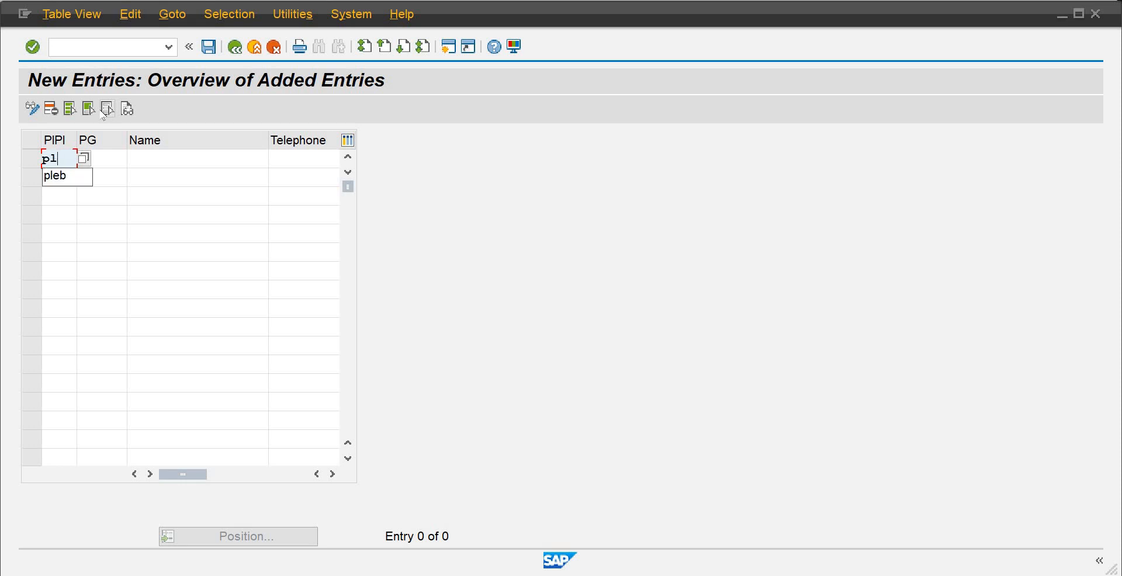
type("a2")
key("Tab")
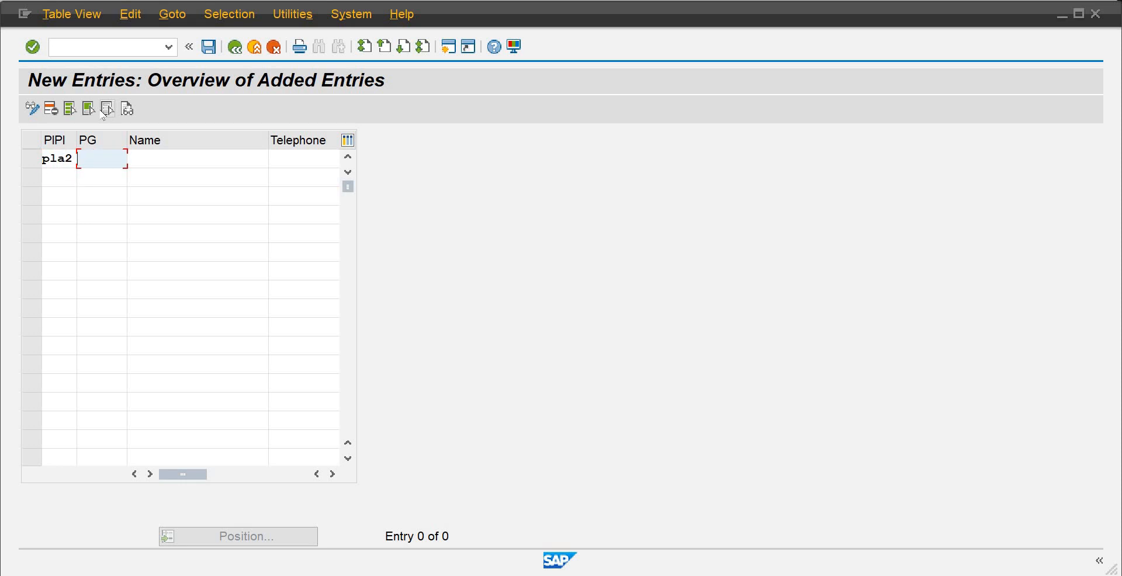
type("pga")
key("Tab")
Enter the planner's name and telephone number in the new PGA entry, leaving the e-mail address empty
type("Mr. ")
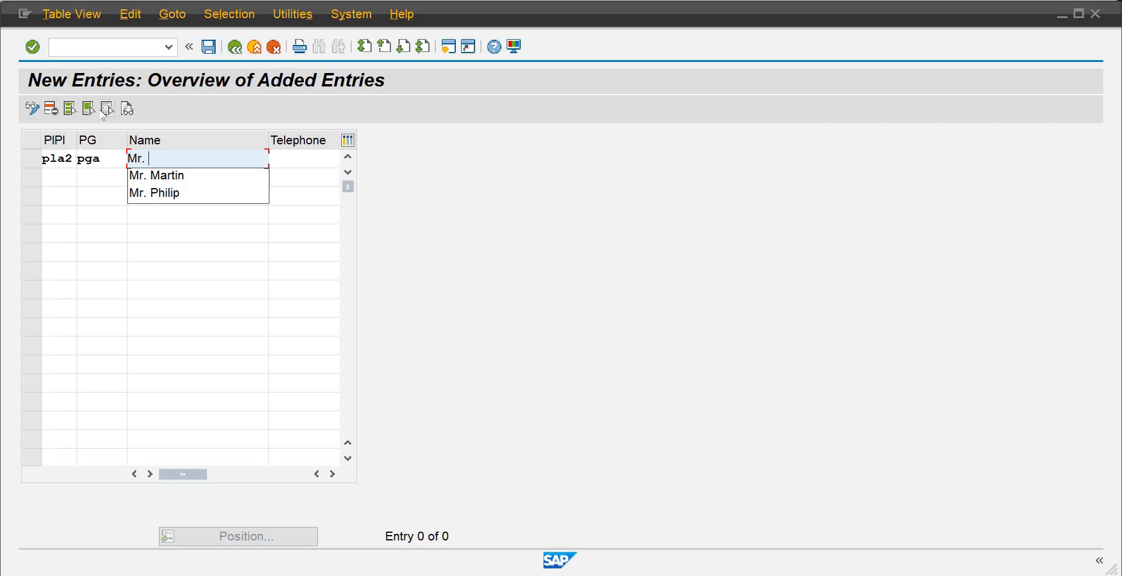
type("Joseph")
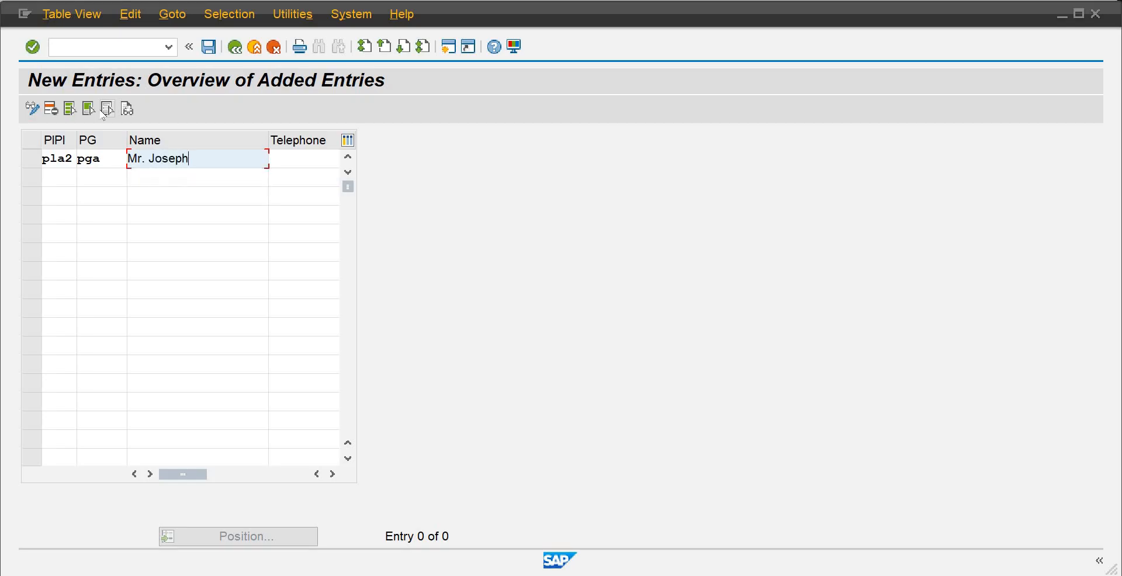
key("Tab")
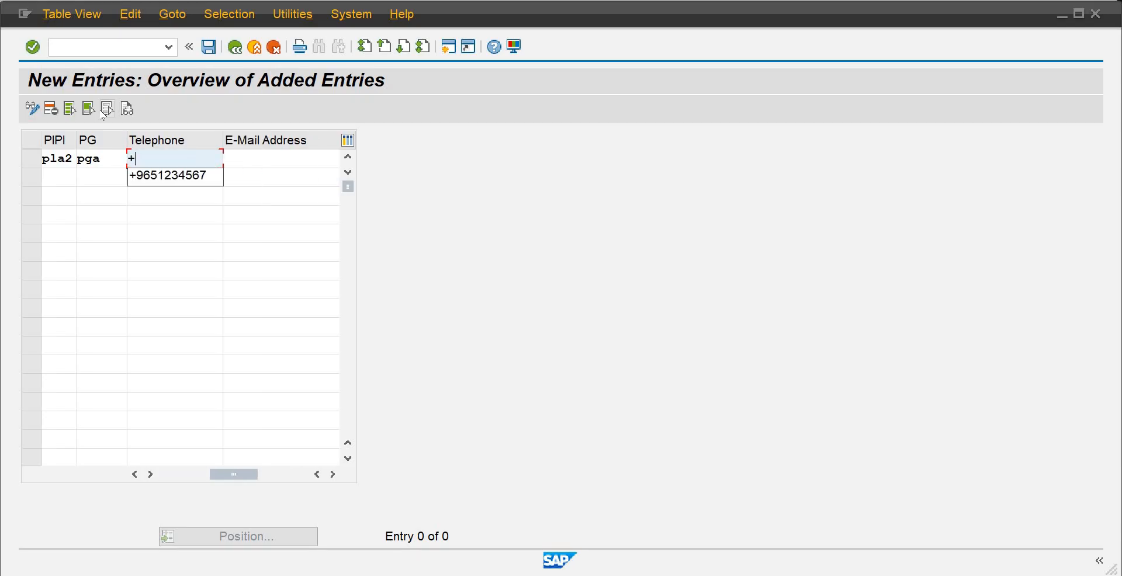
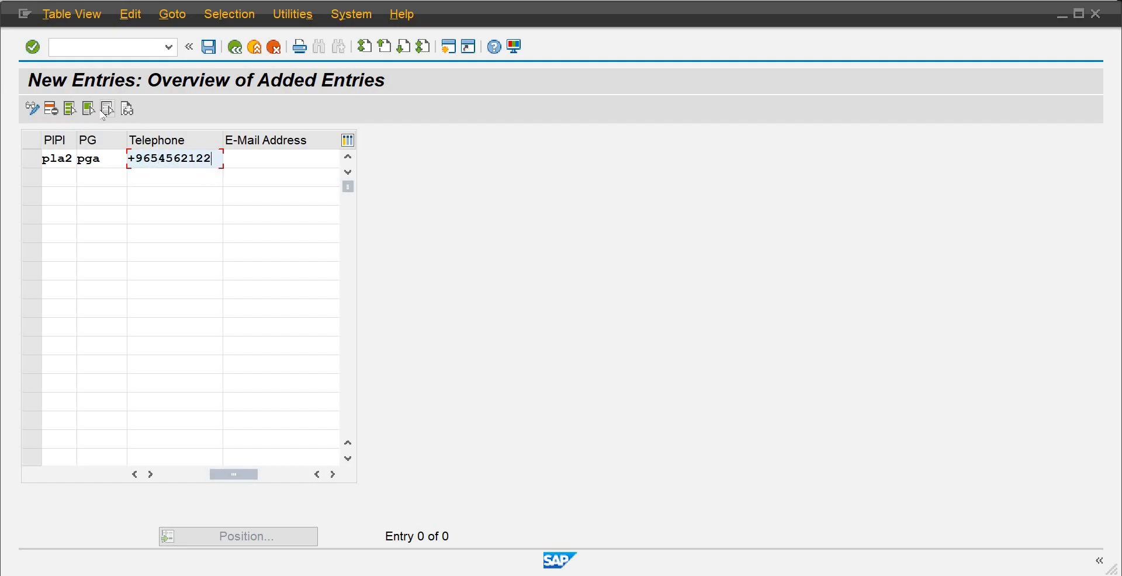
key("Tab")
key("Return")
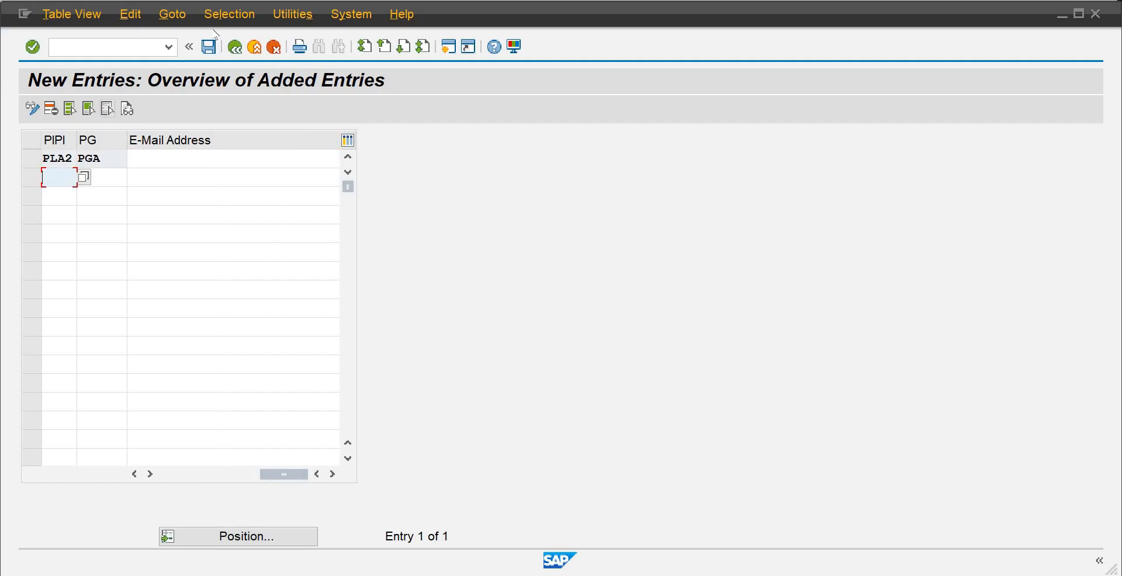
Save the new planner group with the customizing request and return to the implementation guide structure
left_click(208, 46)
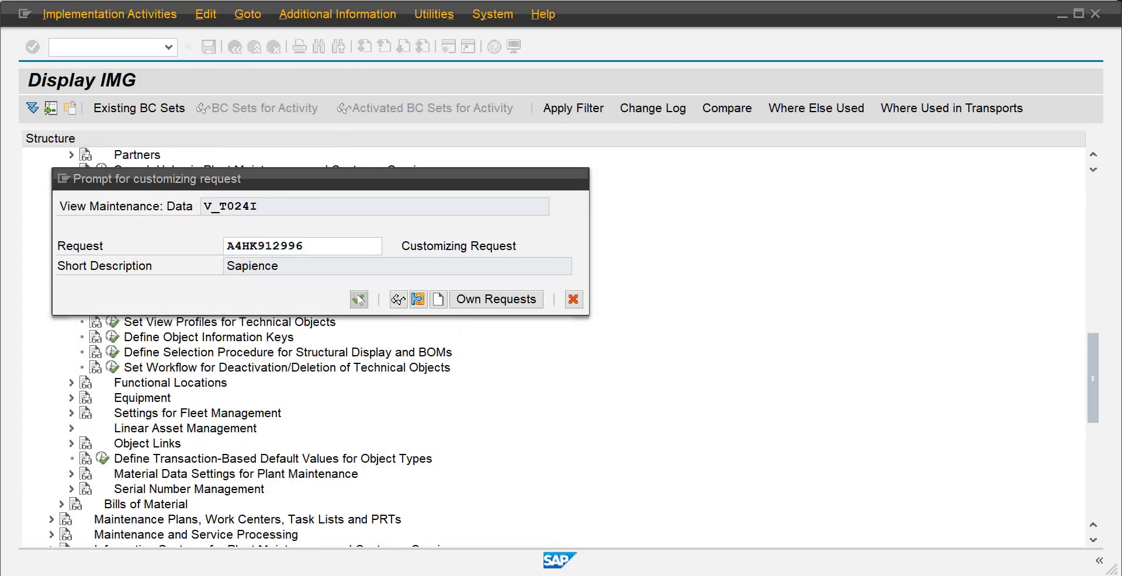
left_click(359, 299)
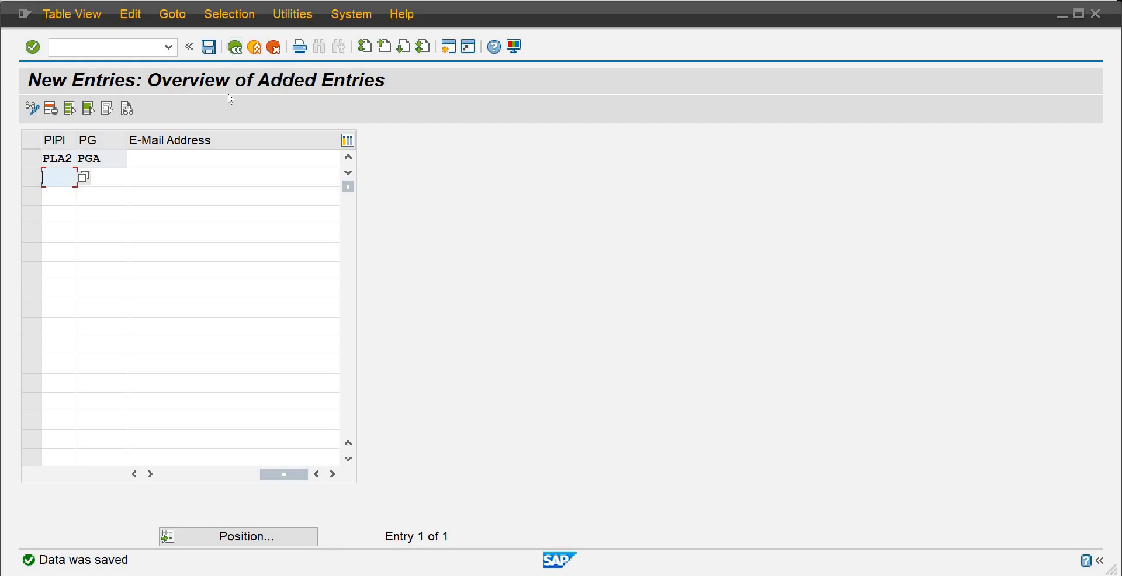
left_click(235, 48)
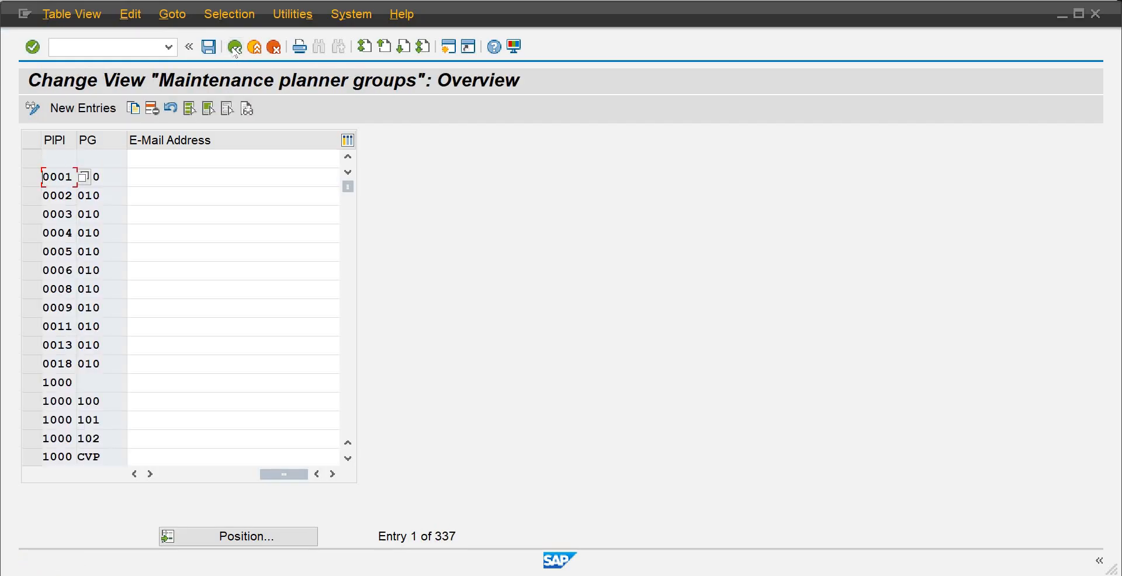
left_click(235, 48)
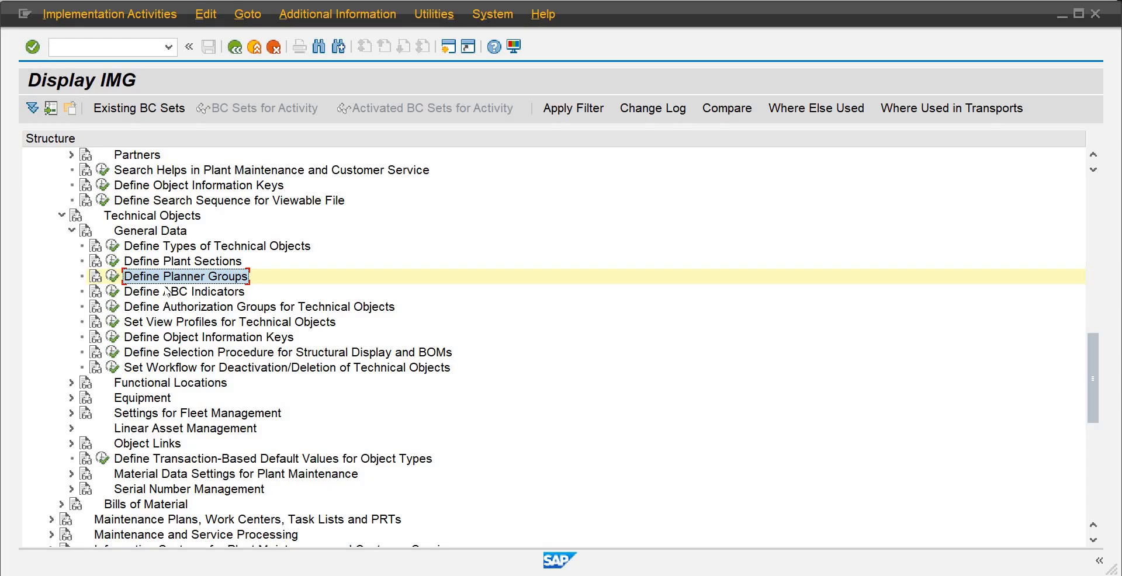
Examine the configuration activities under Functional Locations and Equipment, including Equipment Categories and Equipment Usage Period
left_click(72, 230)
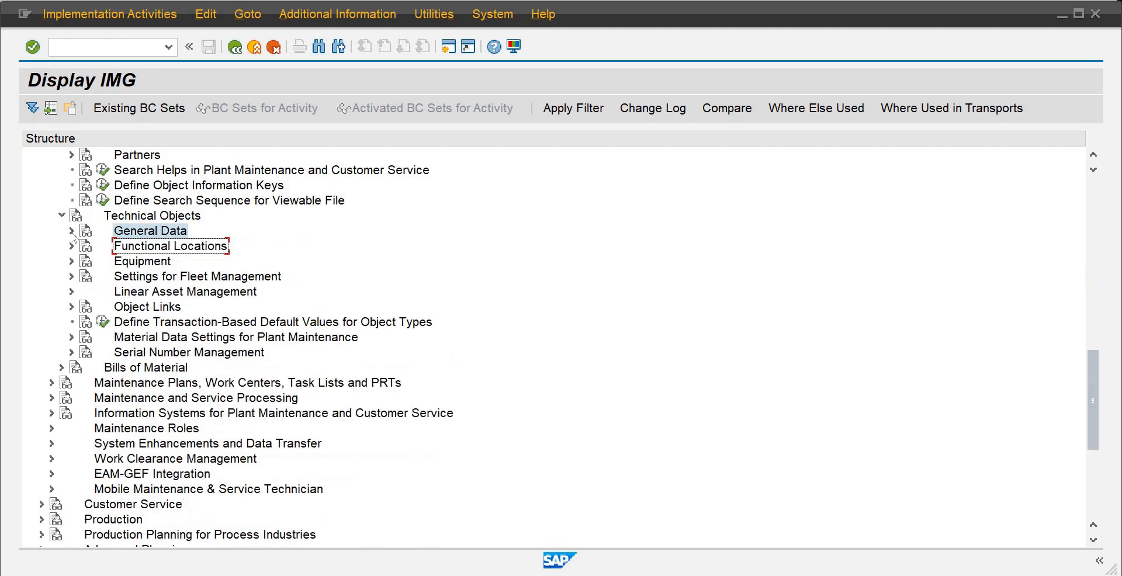
left_click(72, 245)
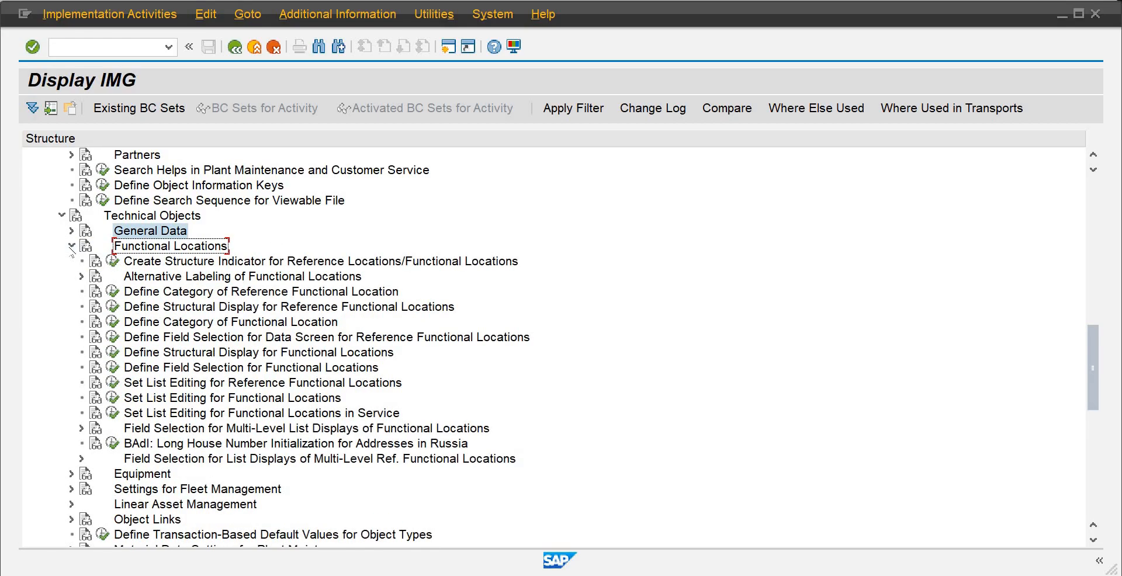
left_click(71, 246)
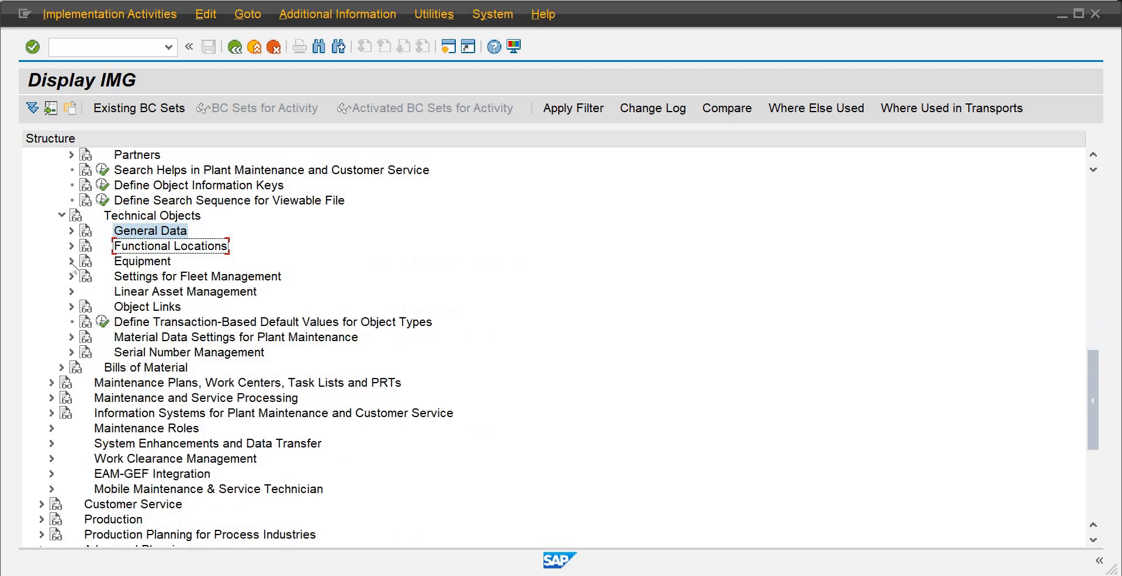
left_click(72, 261)
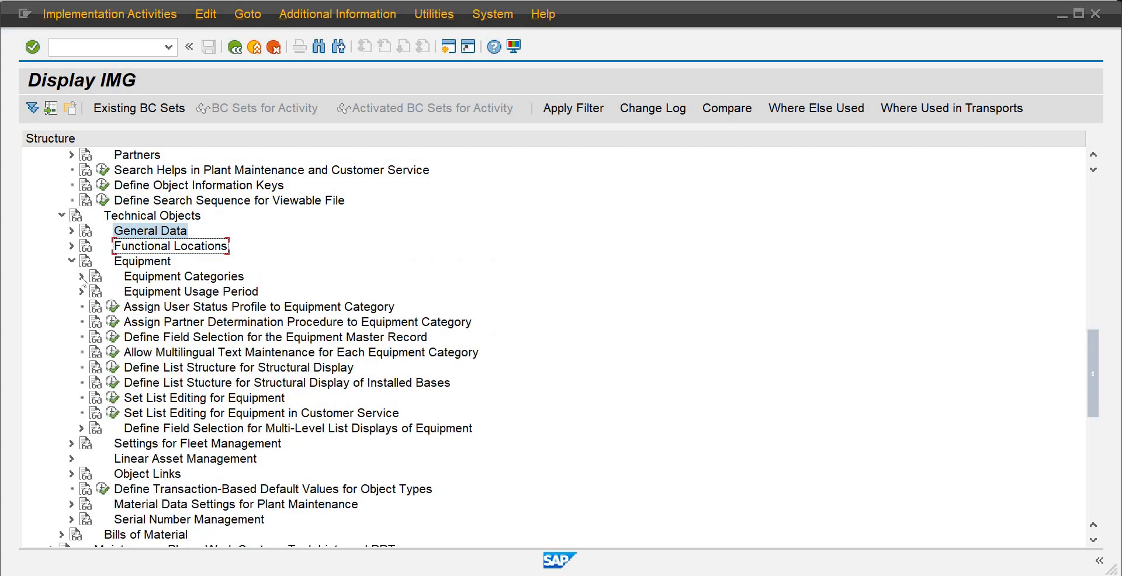
left_click(82, 277)
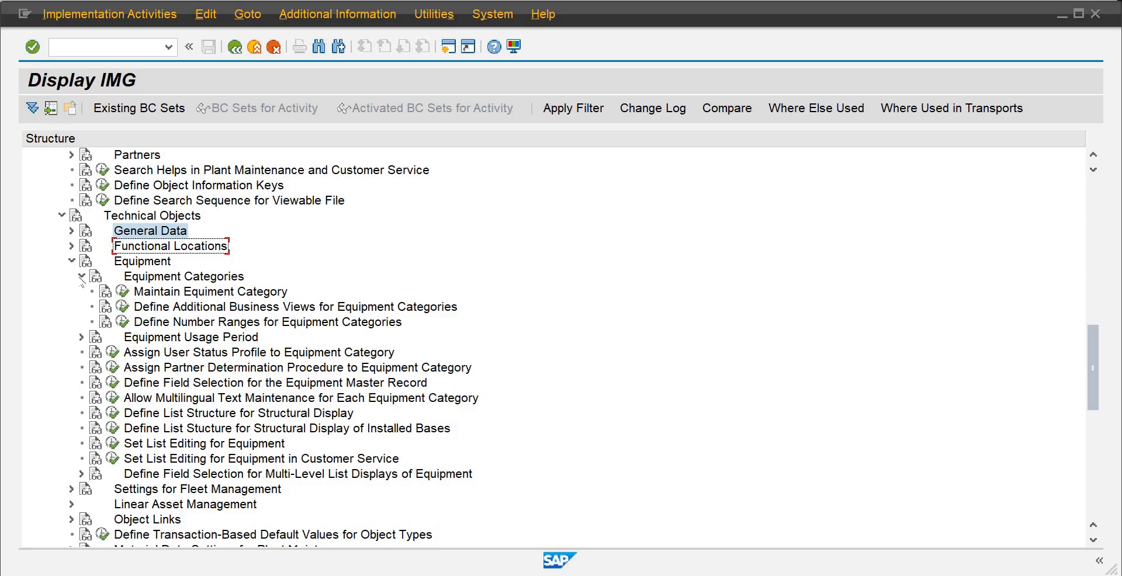
left_click(81, 337)
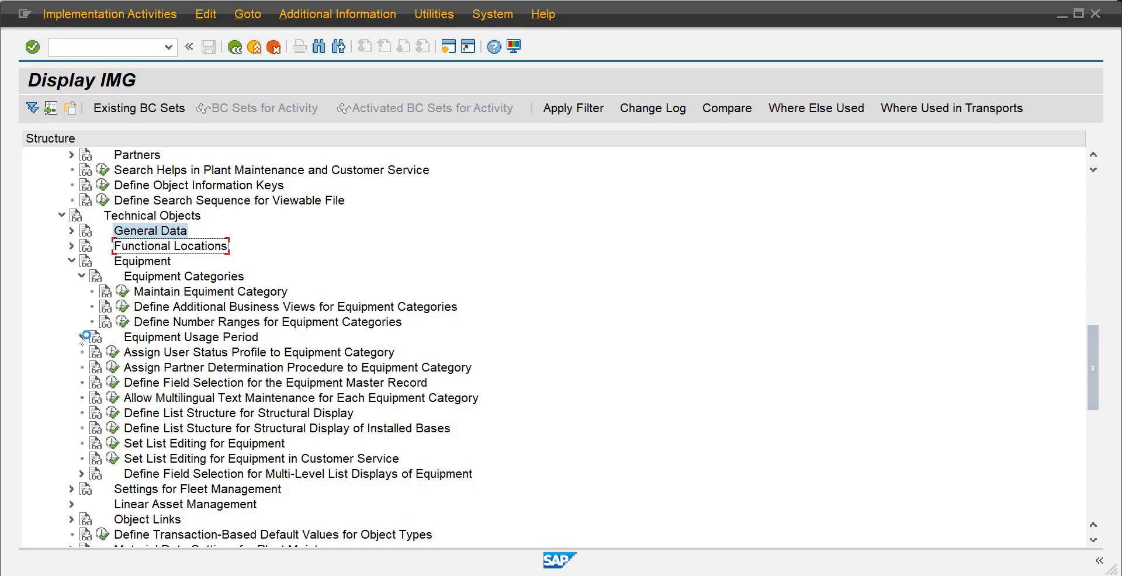
left_click(82, 277)
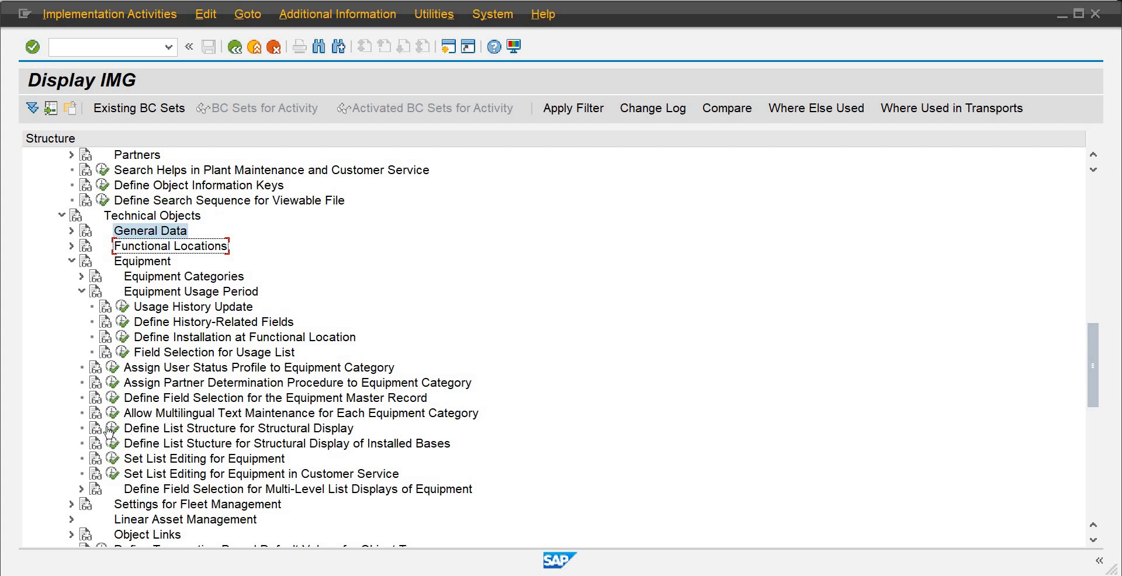
left_click(71, 262)
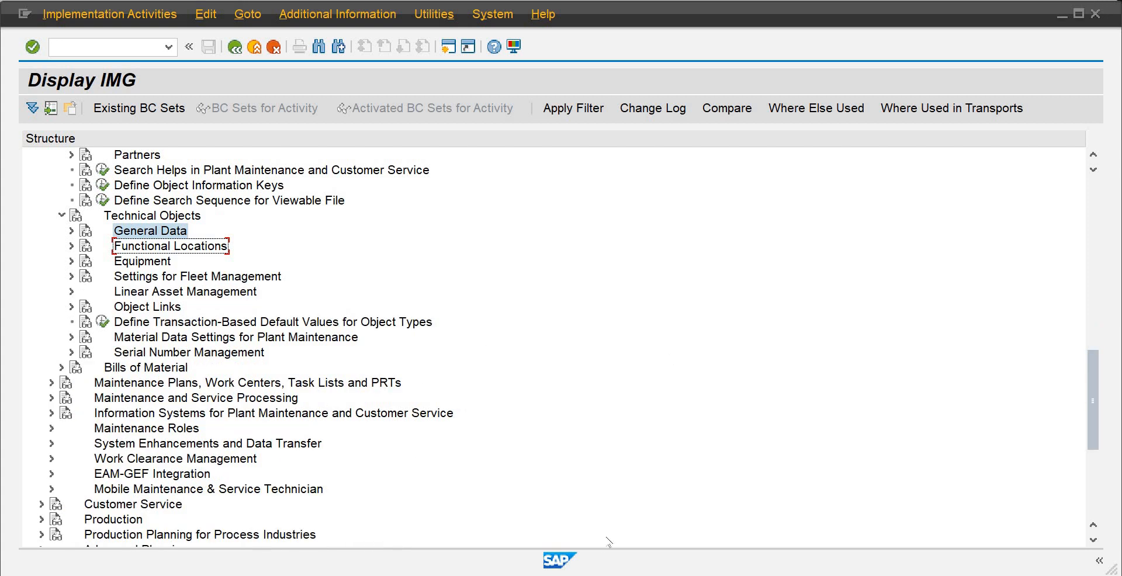
Open a new session showing the SAP Easy Access screen
left_click(449, 46)
mouse_move(692, 573)
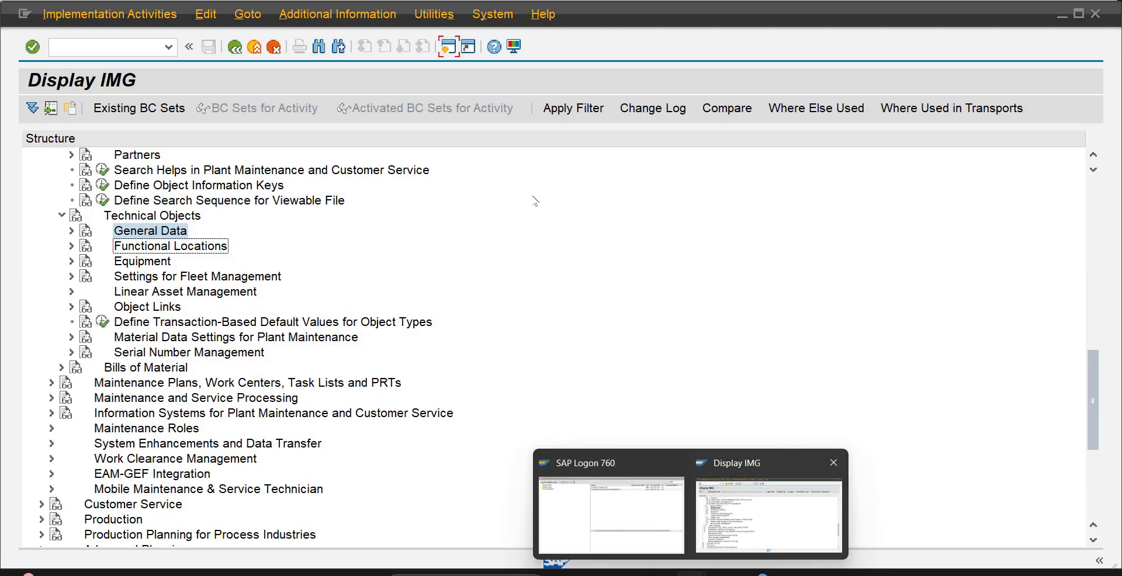
left_click(450, 50)
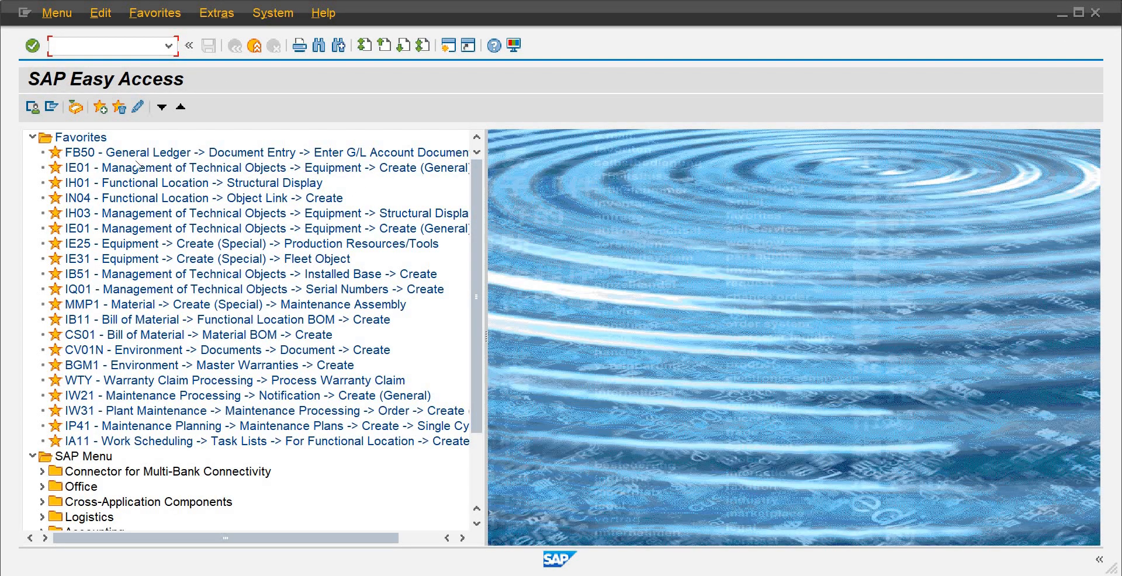
Start creating a general equipment record in category M (Machines), valid on 26.12.2024
left_click(138, 168)
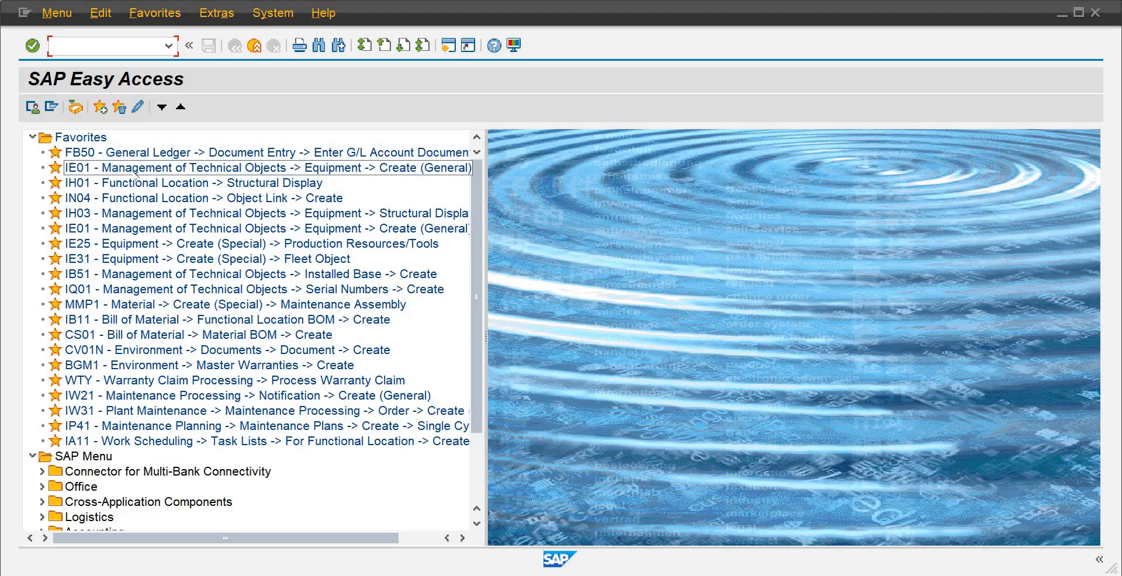
double_click(135, 170)
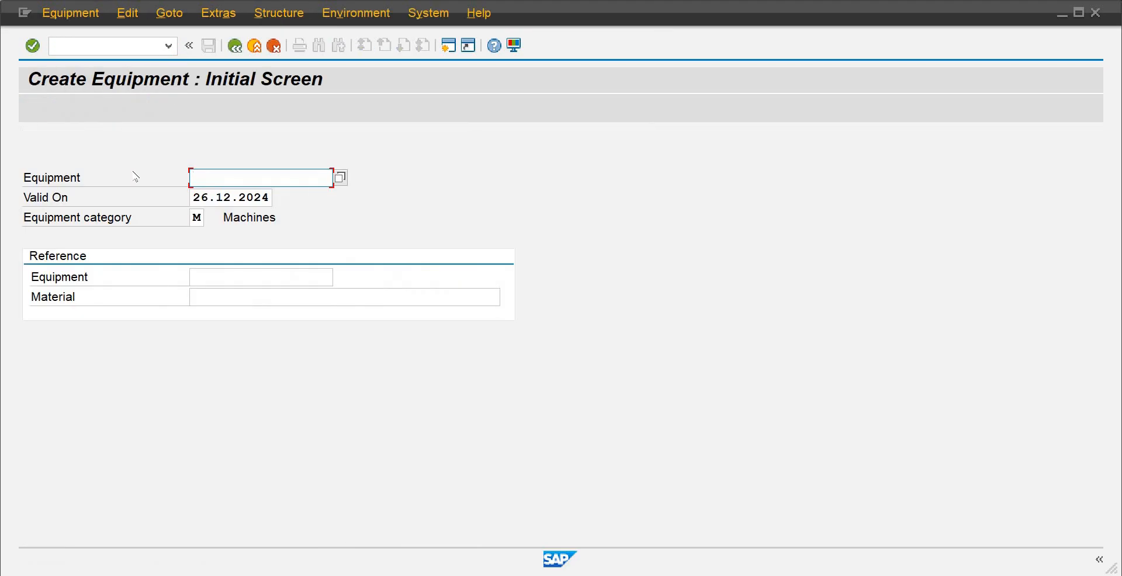
key("Return")
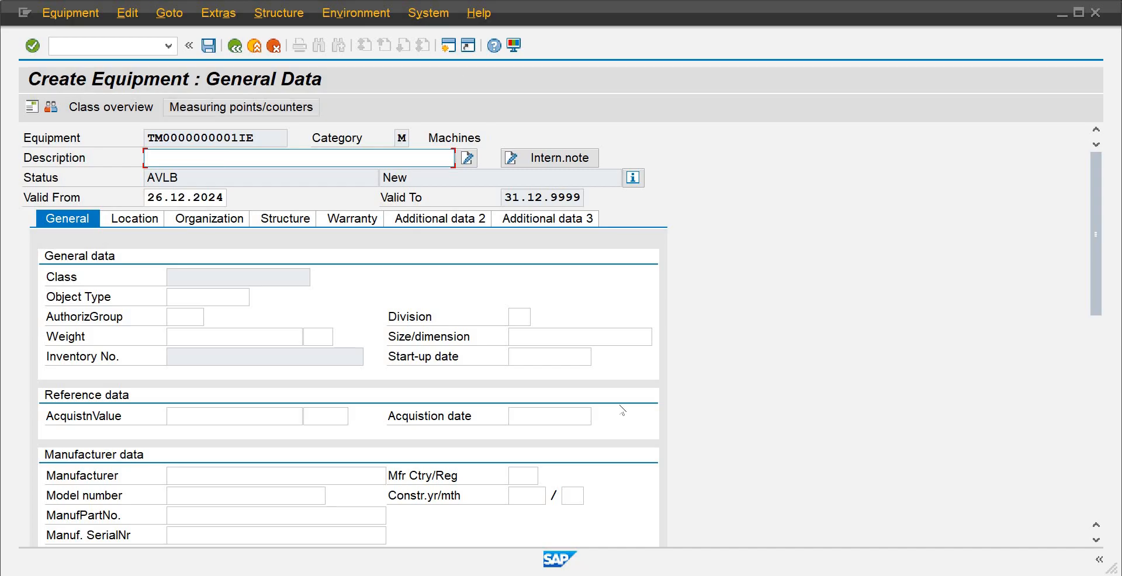
Return to the SAP Easy Access session and display the structure list for functional location PLAM
mouse_move(691, 574)
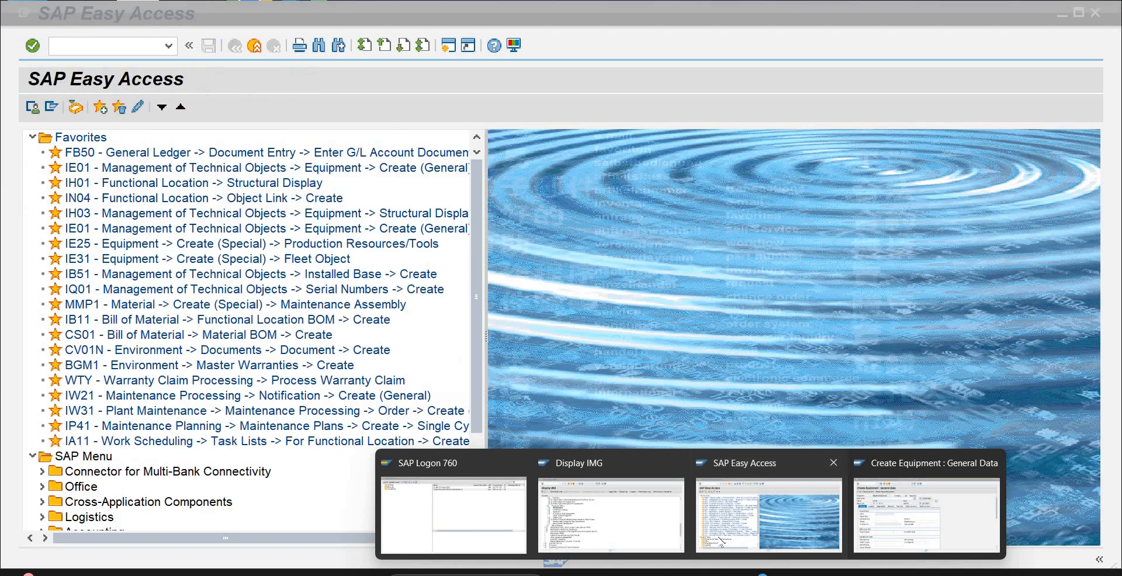
left_click(718, 540)
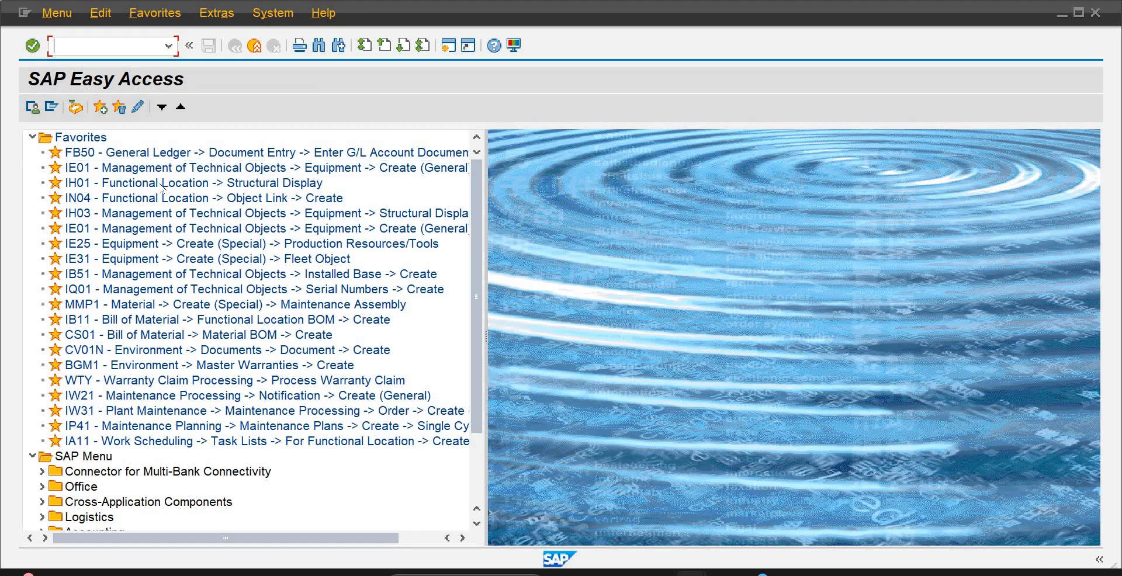
double_click(130, 186)
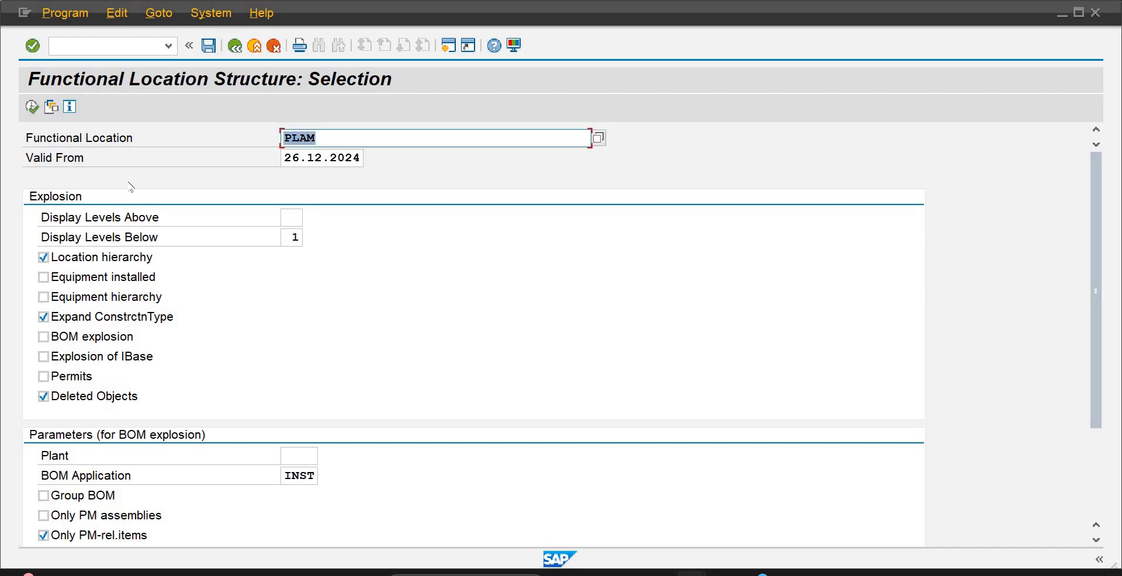
left_click(32, 107)
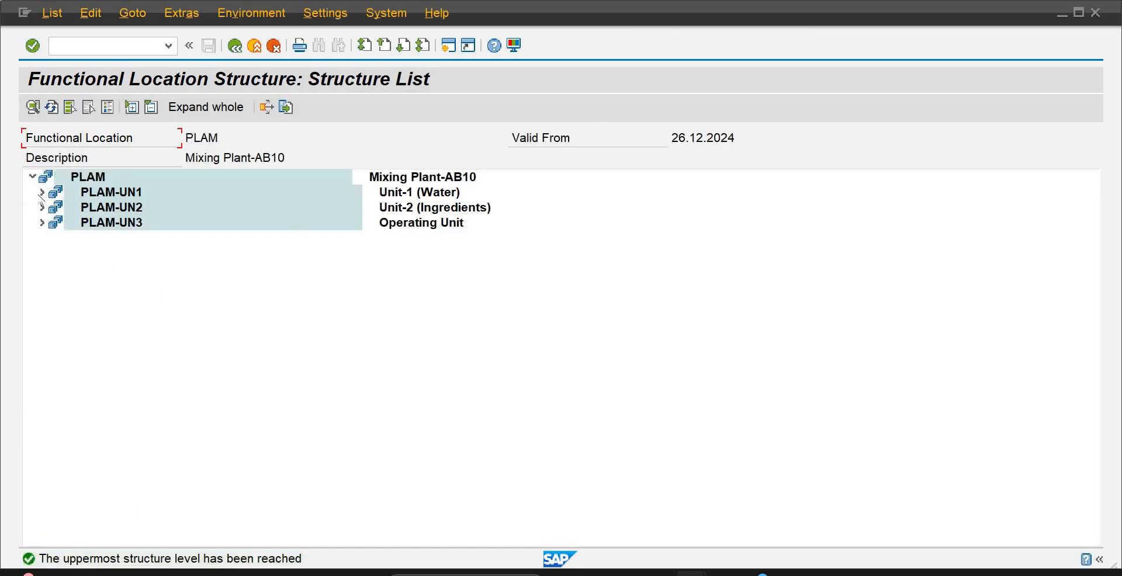
Expand the PLAM-UN1 branch down to PLAM-UN1-PR01-019-M19-STR1 and examine its lower functional location levels
left_click(42, 191)
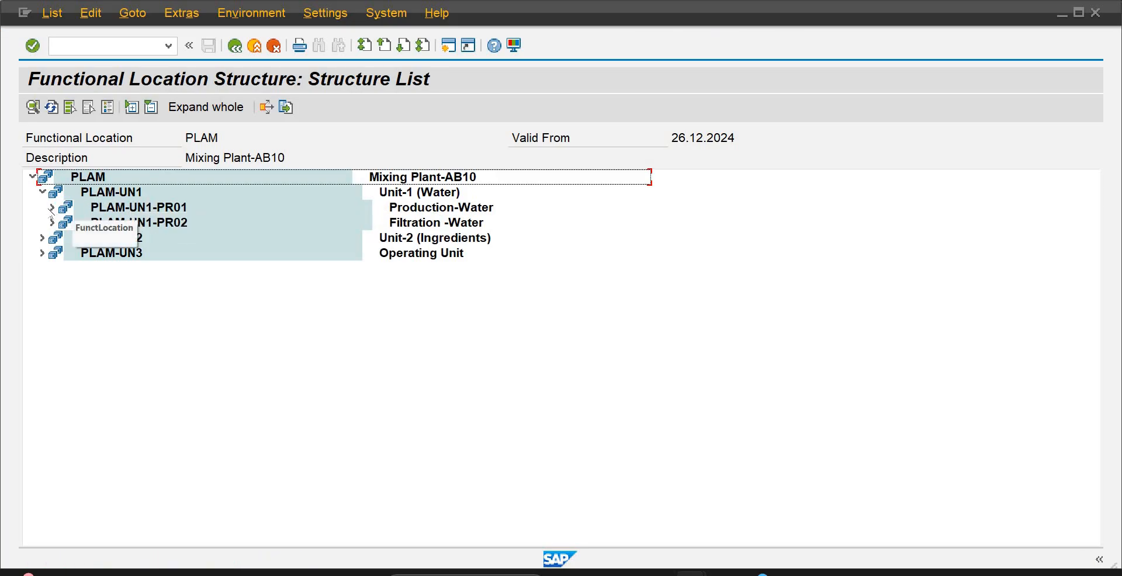
left_click(52, 207)
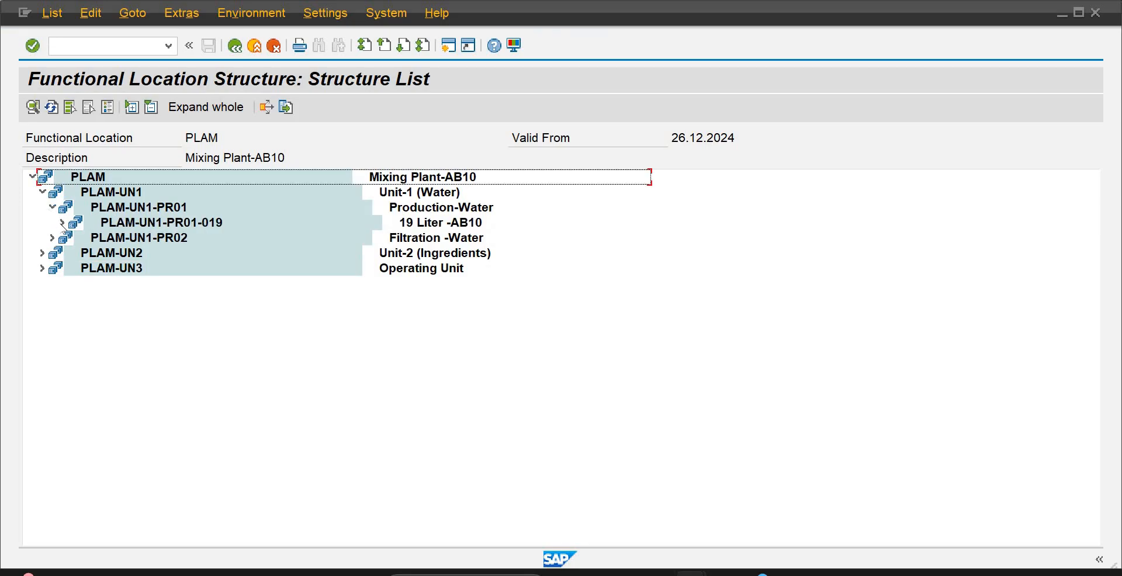
left_click(61, 222)
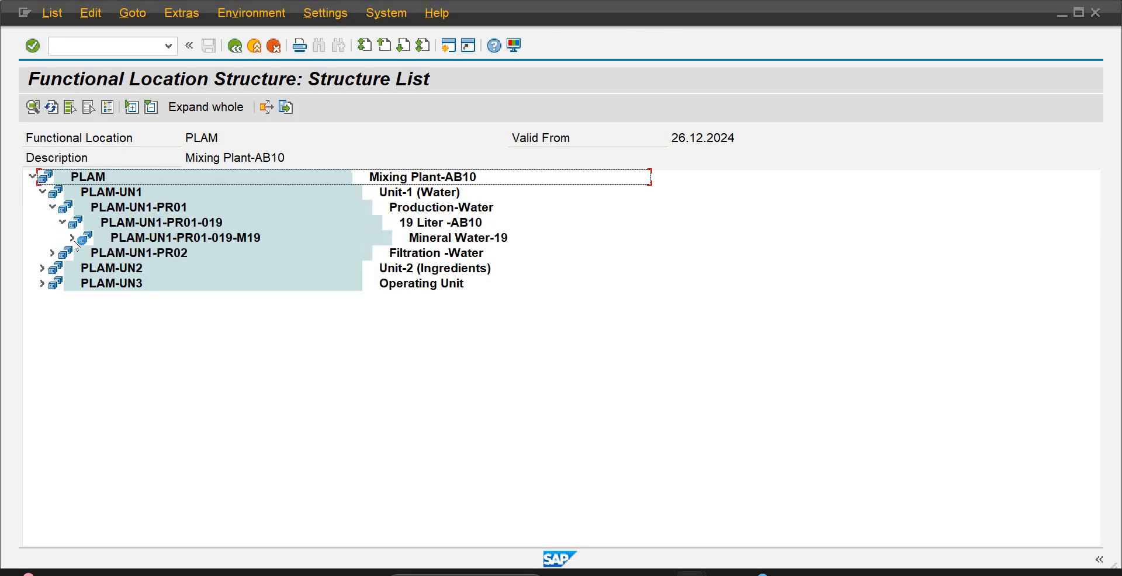
left_click(73, 238)
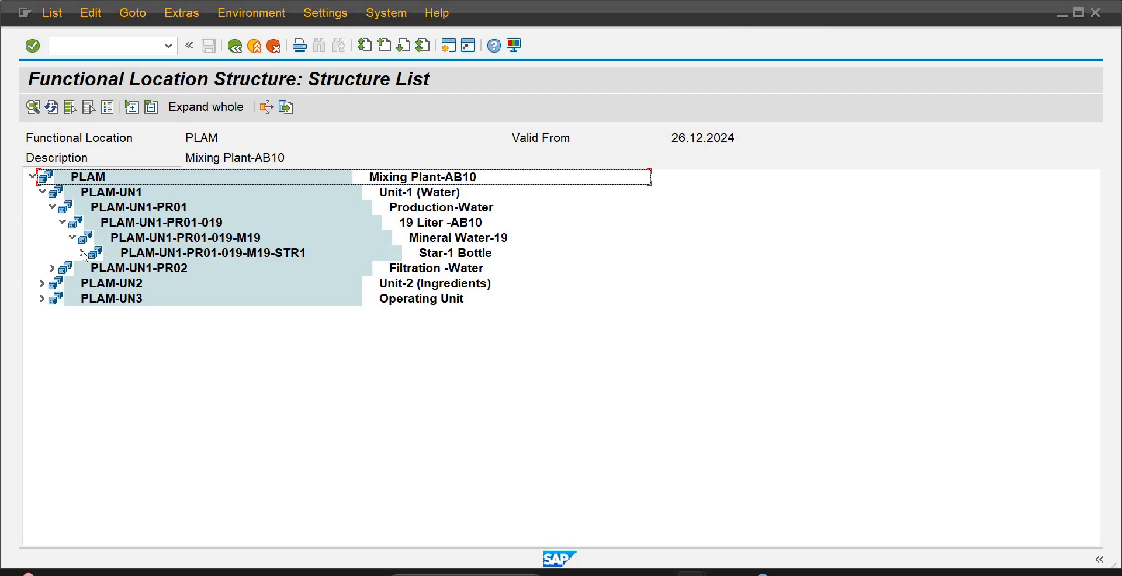
left_click(82, 253)
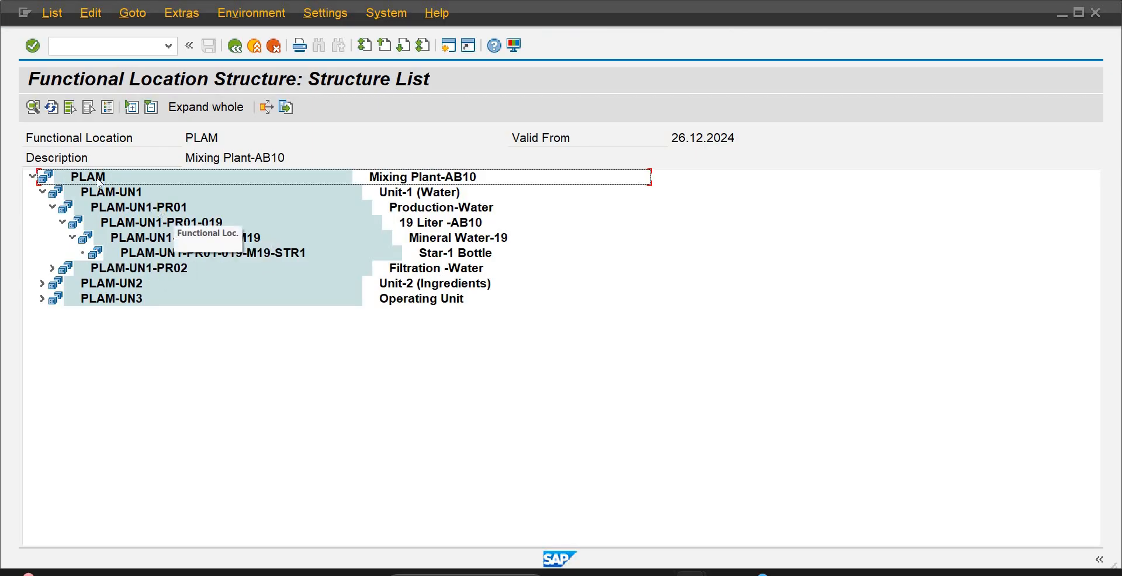
left_click(287, 254)
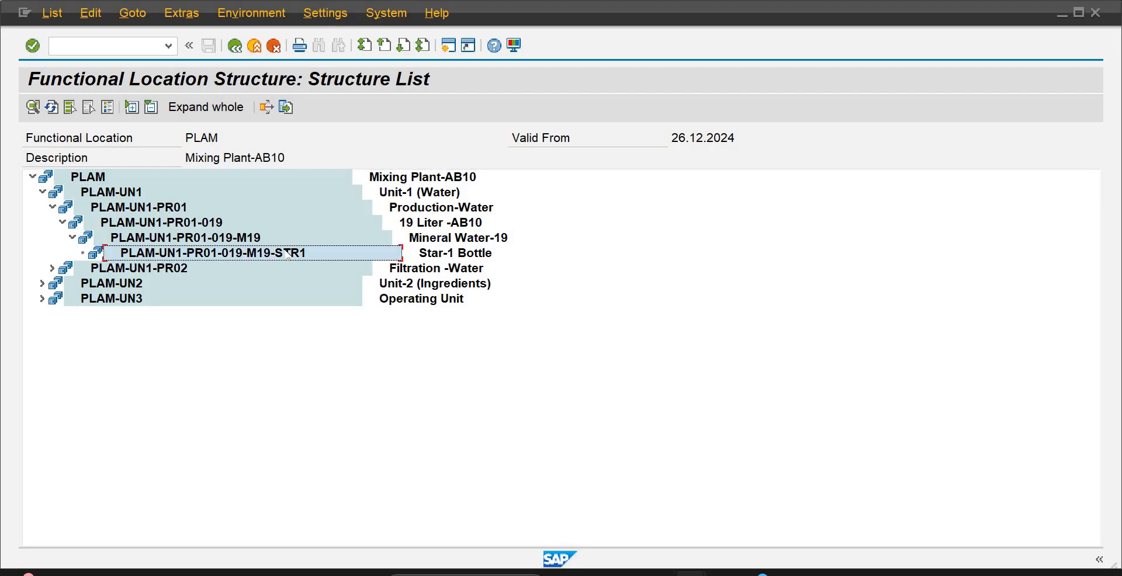
left_click(205, 237)
left_click(176, 225)
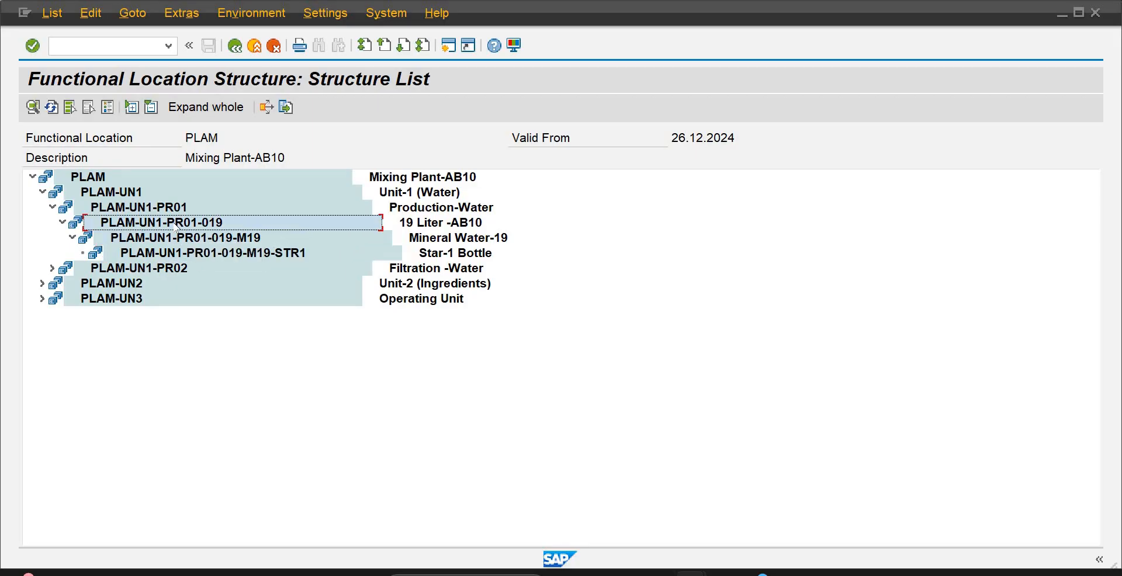
left_click(232, 259)
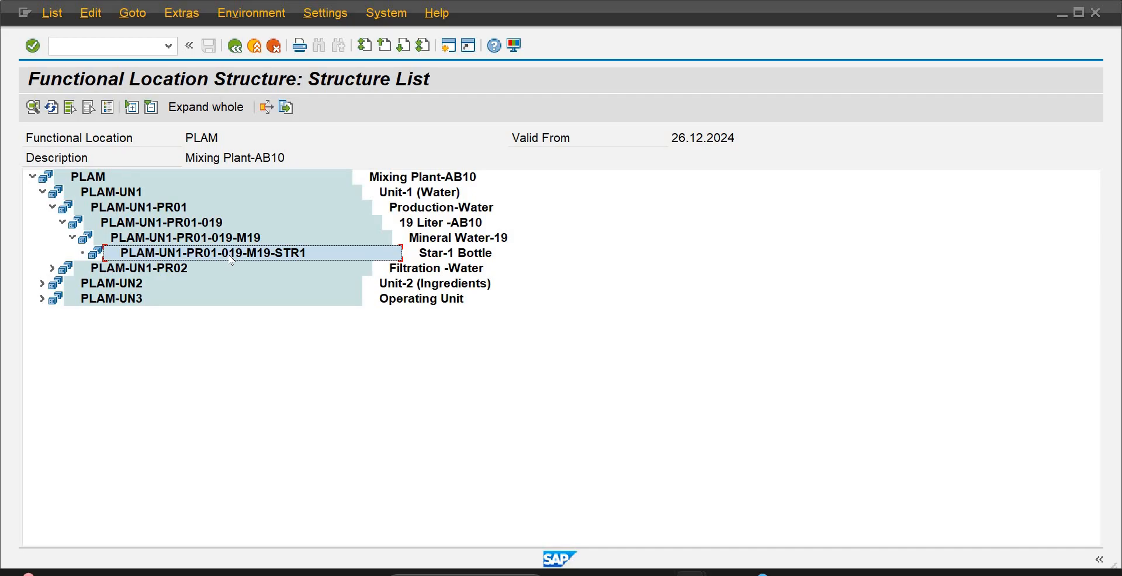
left_click(195, 238)
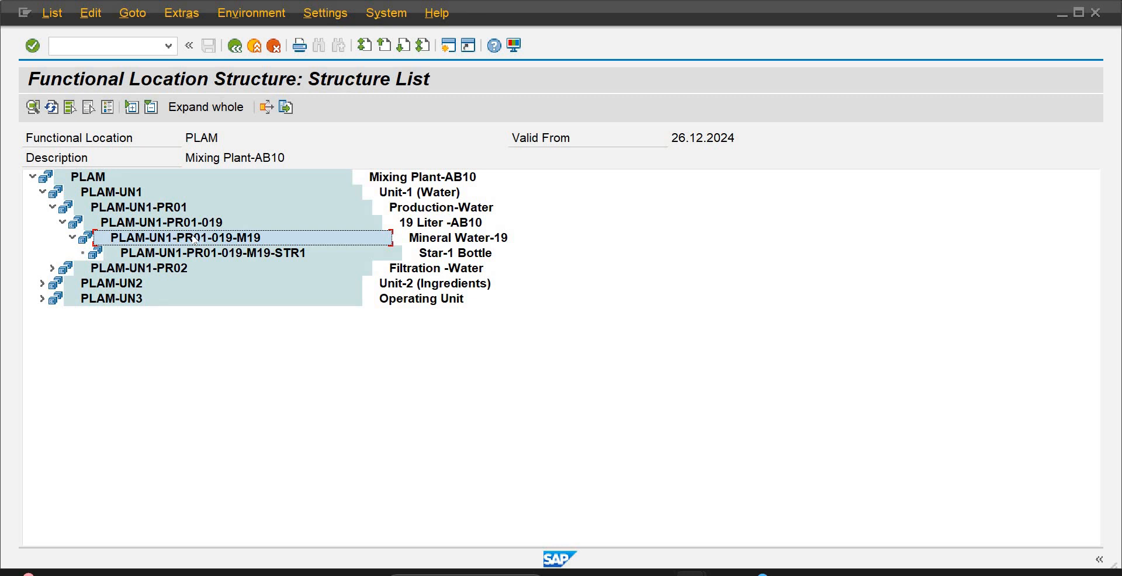
Return to the equipment creation session and set the equipment description to UV Machine-Water
mouse_move(691, 573)
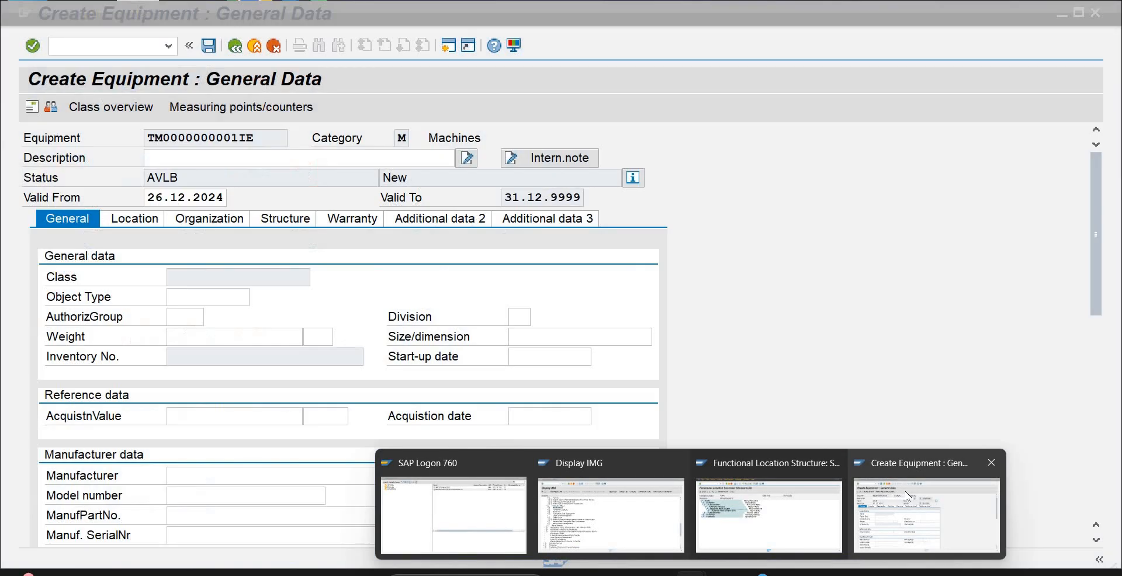
left_click(907, 496)
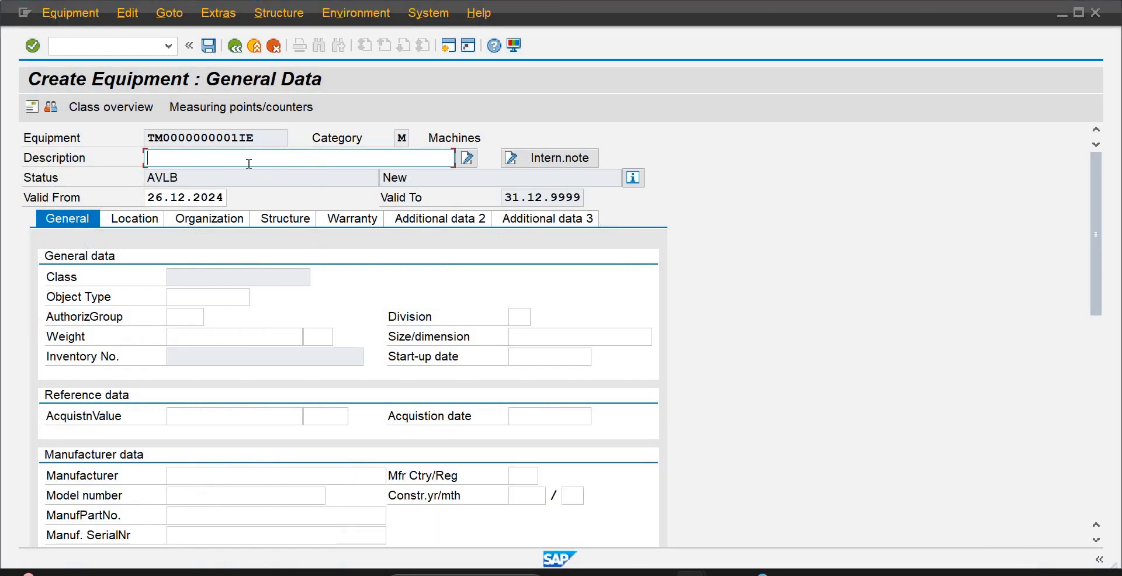
type("UV")
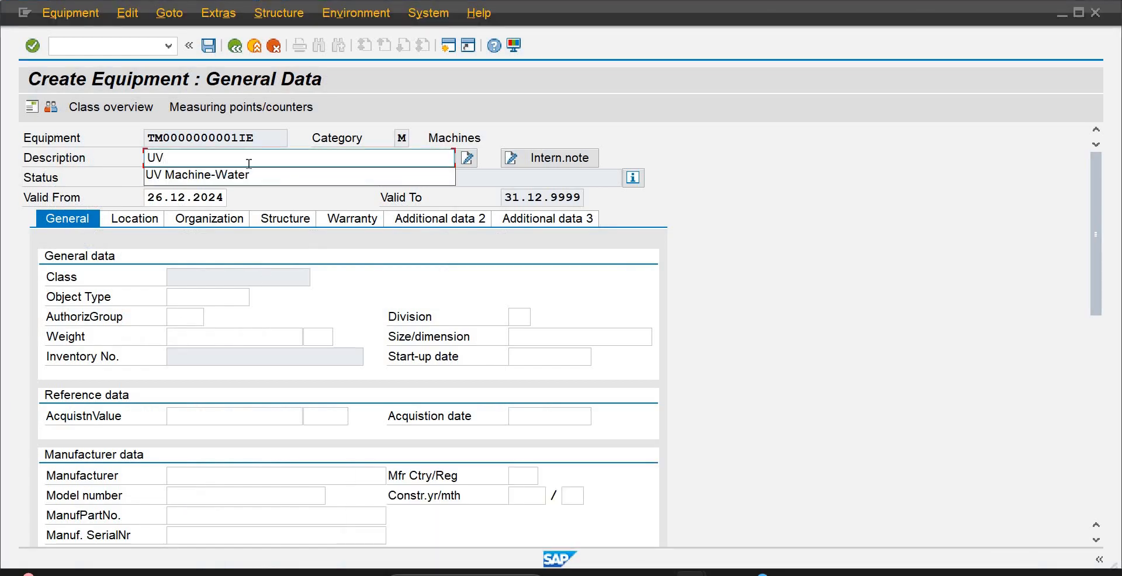
key("Down")
key("Return")
key("Tab")
key("Tab")
key("Tab")
key("Tab")
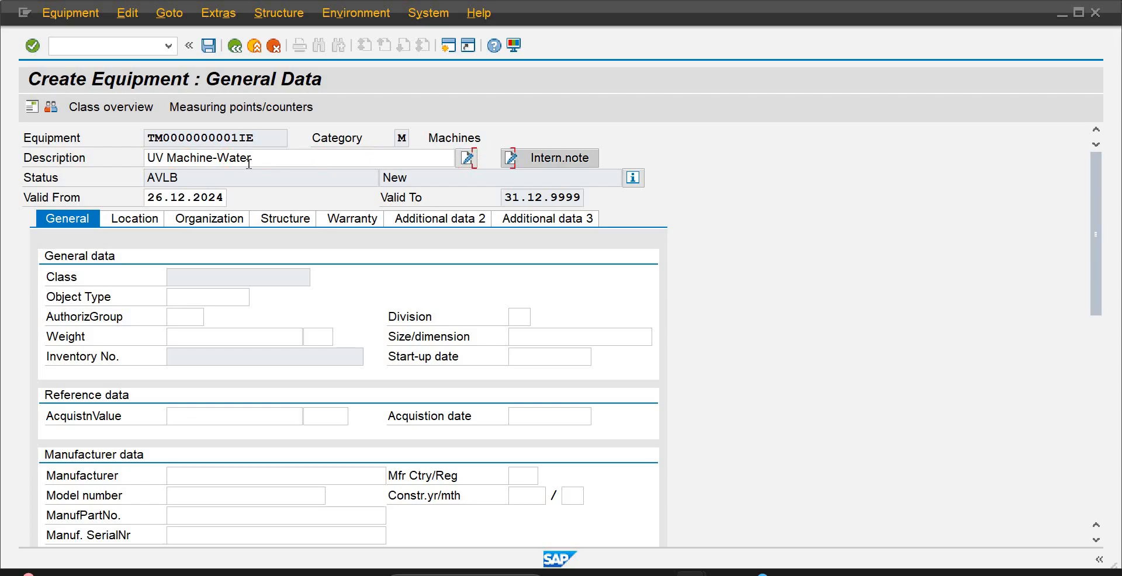
key("Tab")
key("Tab")
key("Tab")
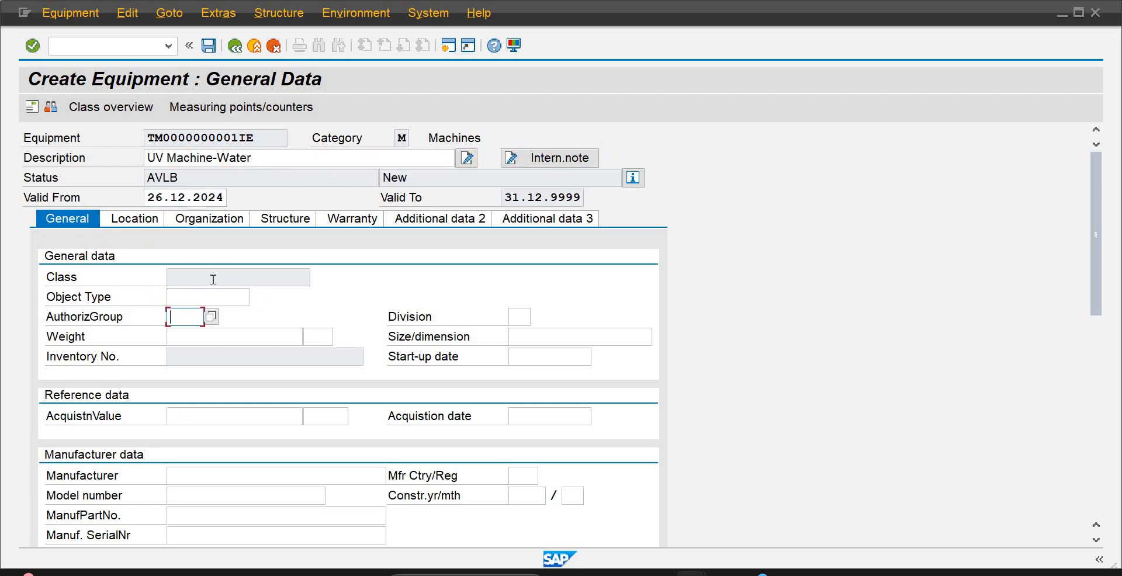
Set the equipment's object type to 1007, the hydraulic equipment entry, from the list of possible values
left_click(231, 298)
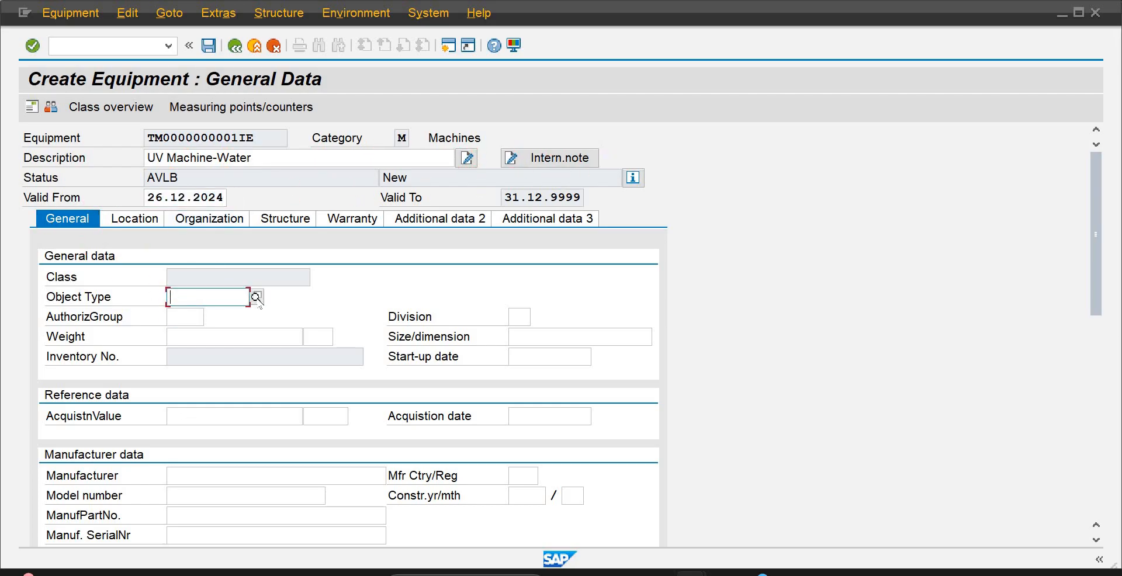
left_click(256, 298)
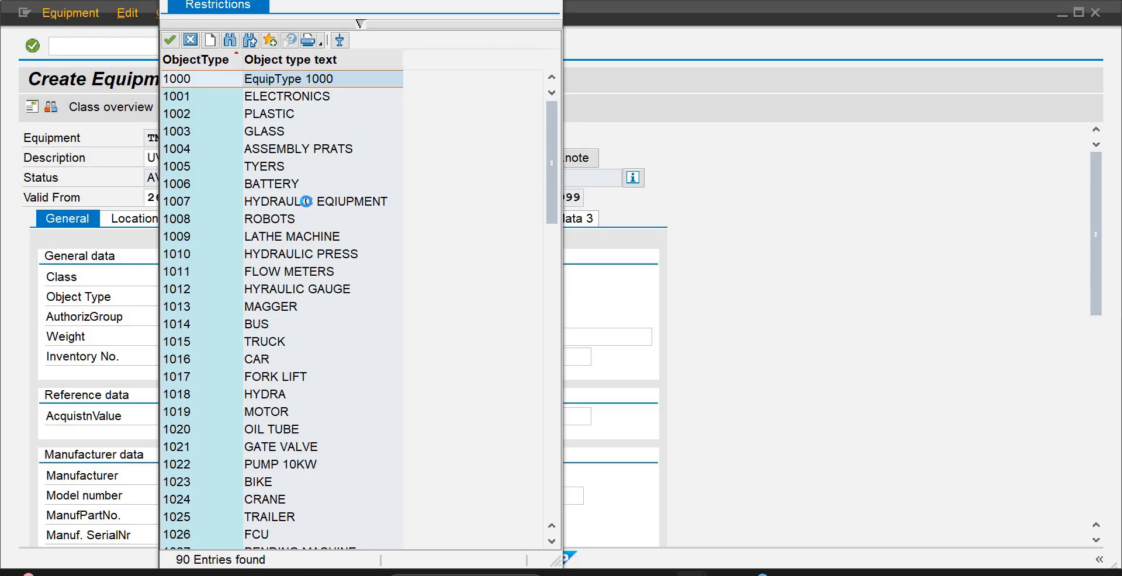
left_click(309, 203)
double_click(310, 202)
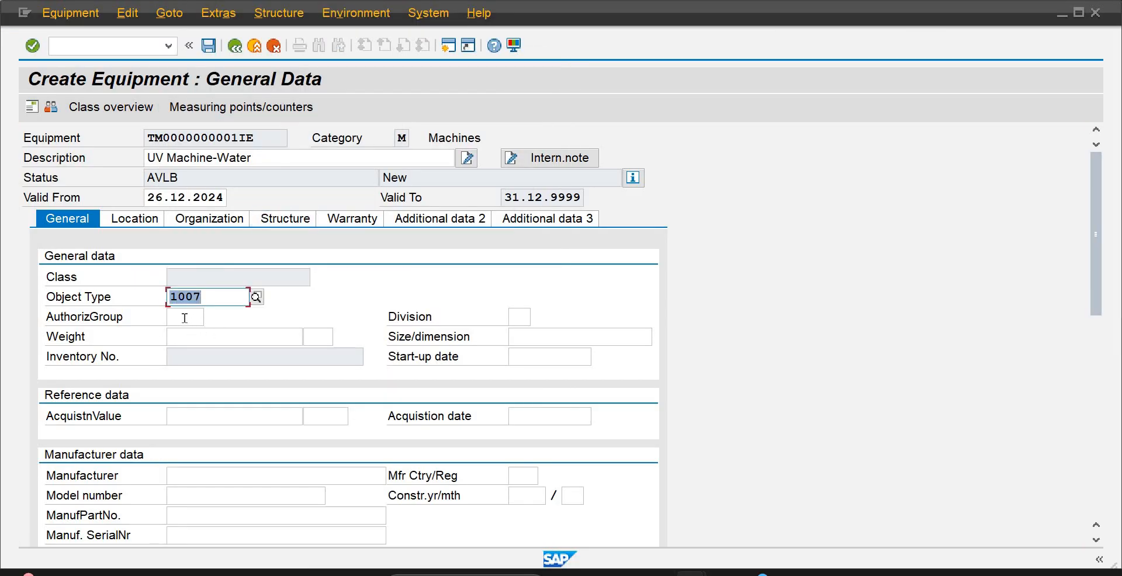
Leave the authorization group empty and set the equipment's weight to 25 with unit Ton
left_click(185, 318)
left_click(198, 341)
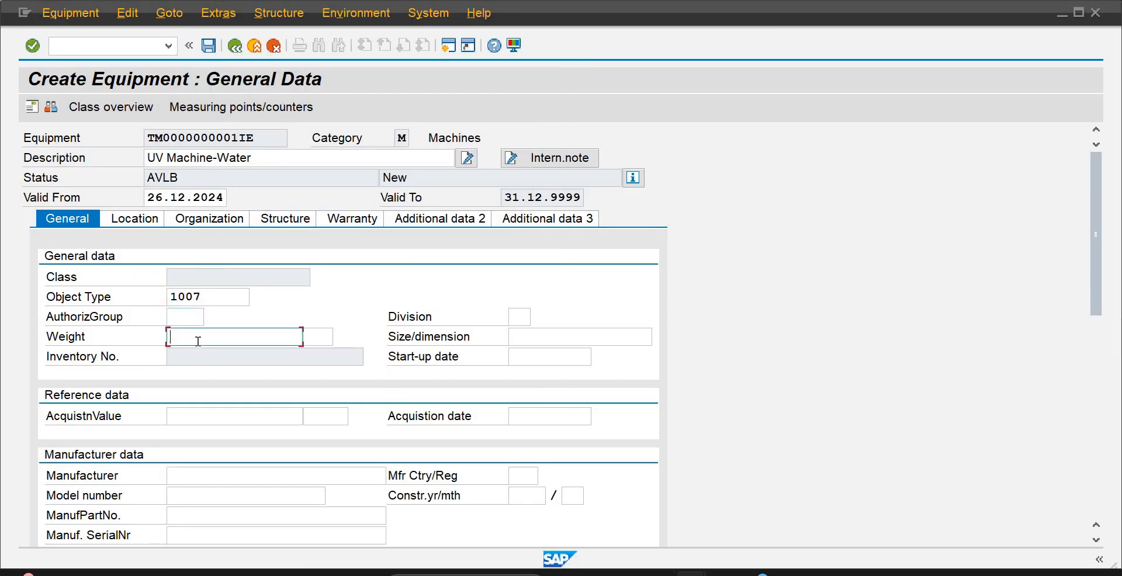
type("25")
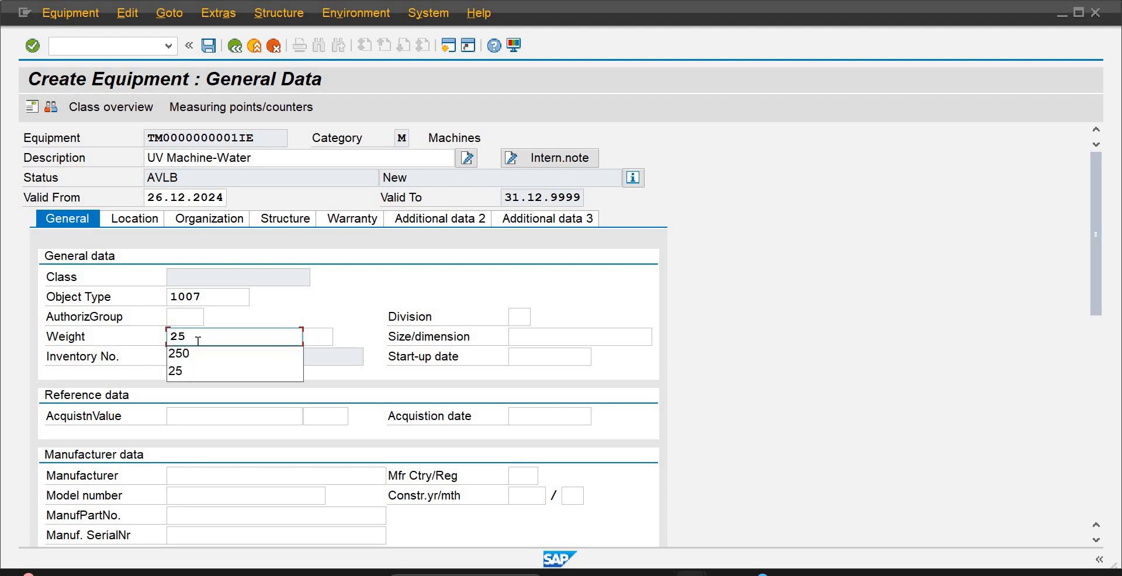
key("Tab")
type("Ton")
key("Tab")
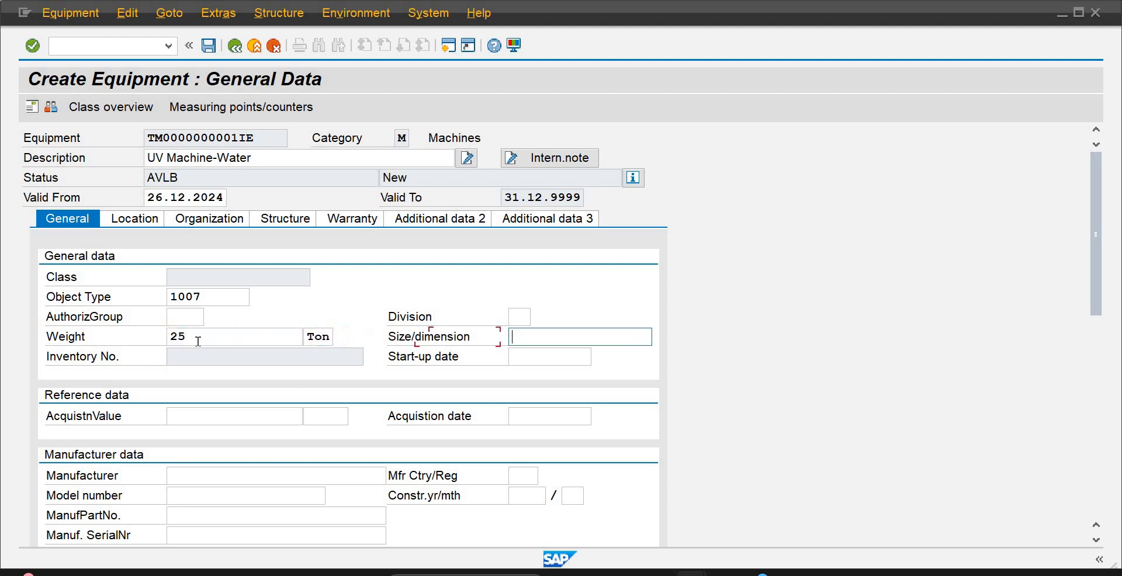
Try the division codes AD, DA, A1, D1 and 1A for the equipment, clearing each one
left_click(518, 316)
type("AD")
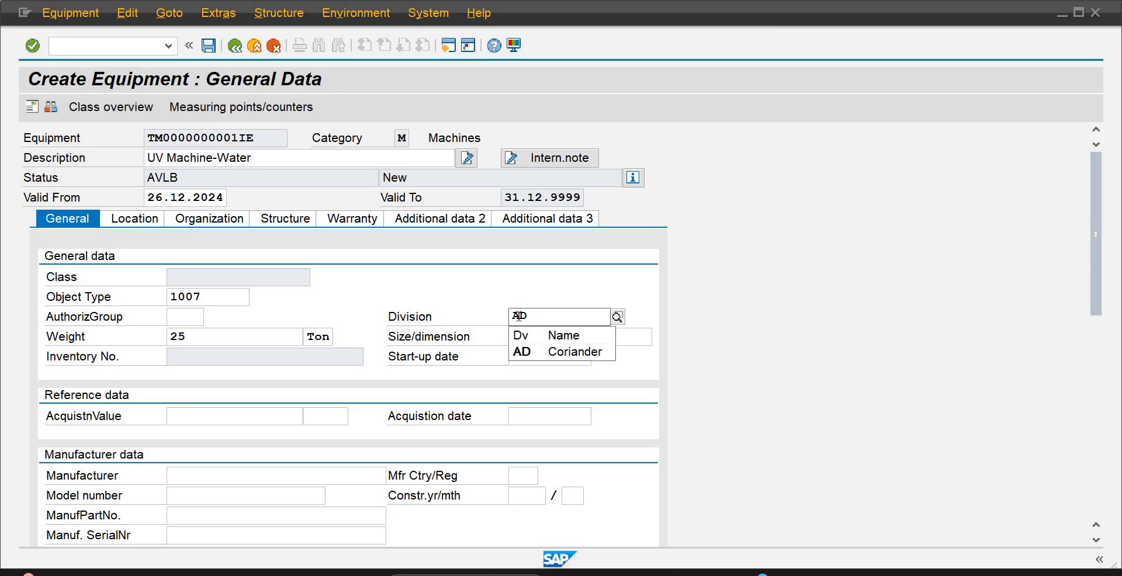
key("BackSpace")
key("BackSpace")
type("DA")
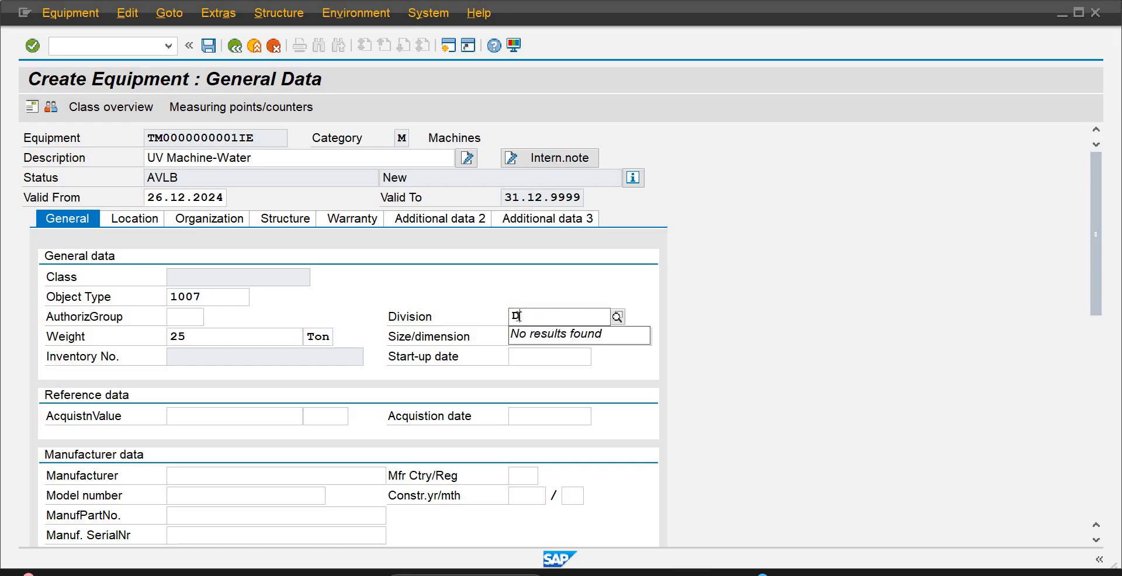
key("BackSpace")
key("BackSpace")
type("A1")
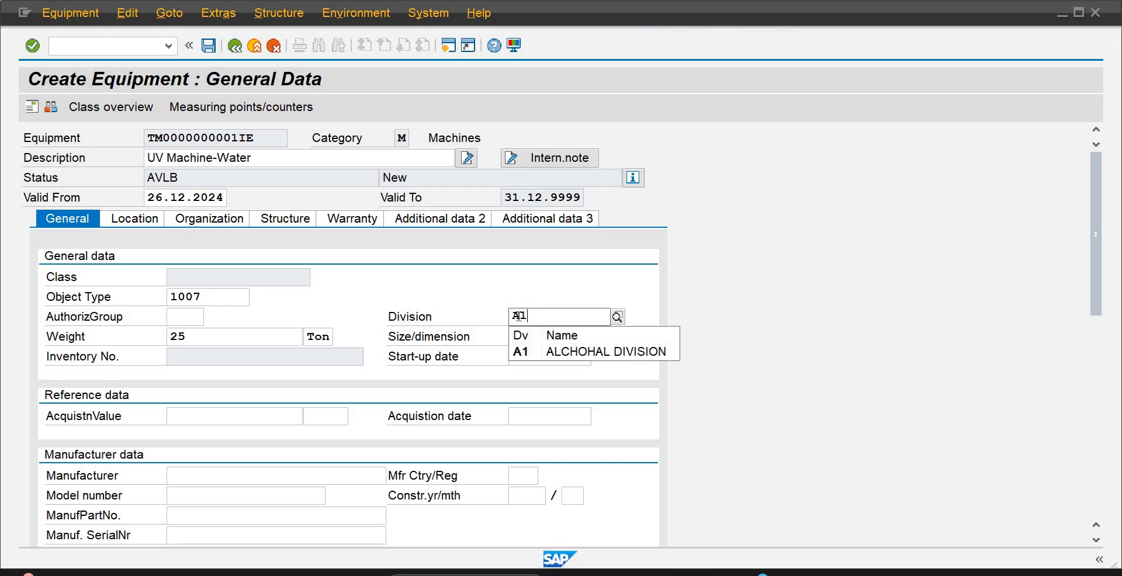
key("BackSpace")
key("BackSpace")
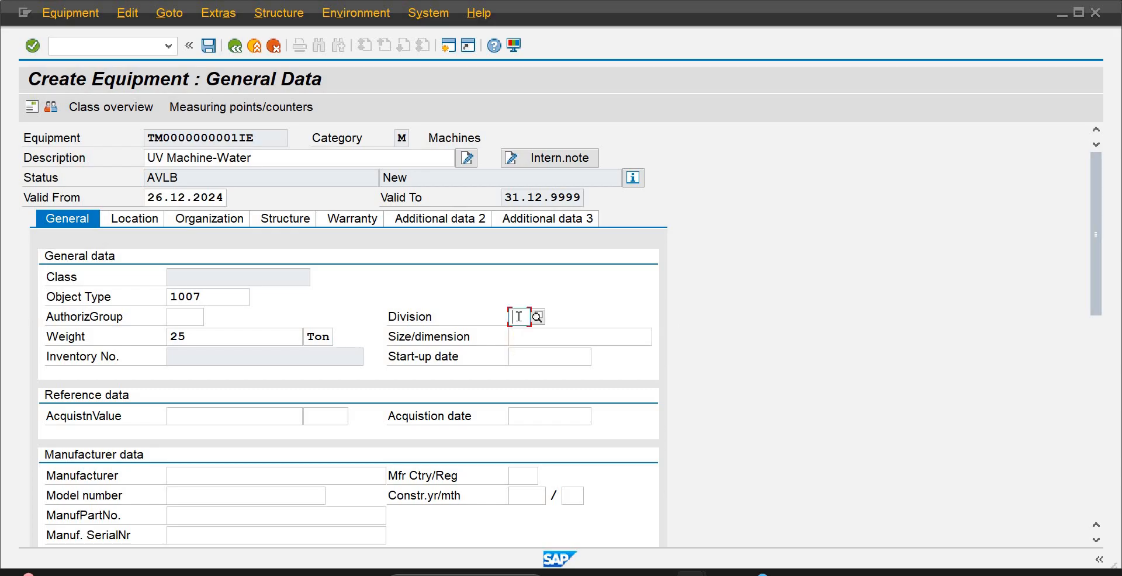
type("D1")
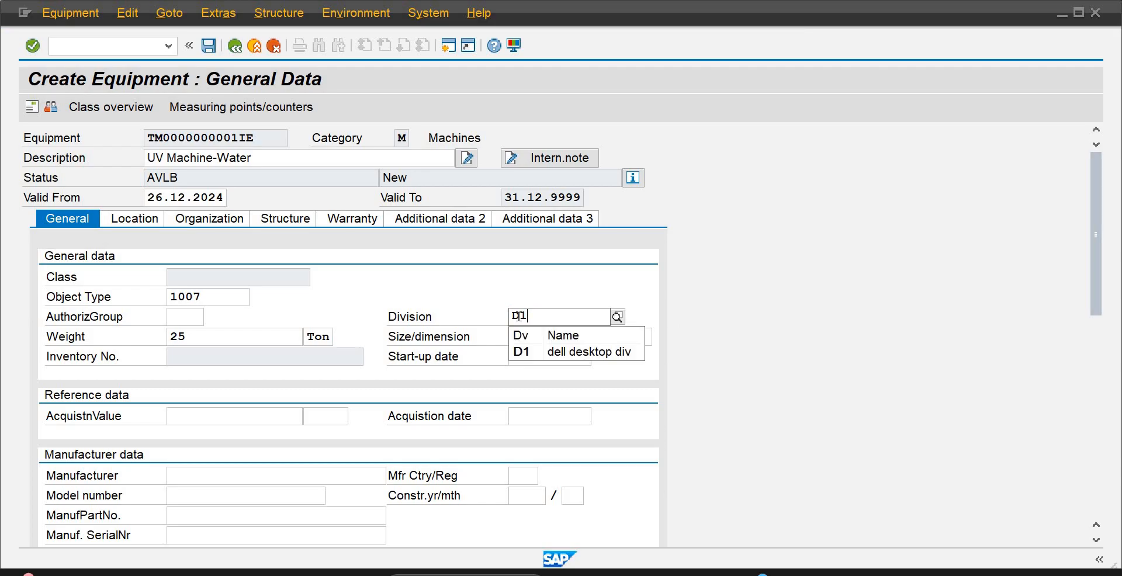
key("BackSpace")
key("BackSpace")
type("1A")
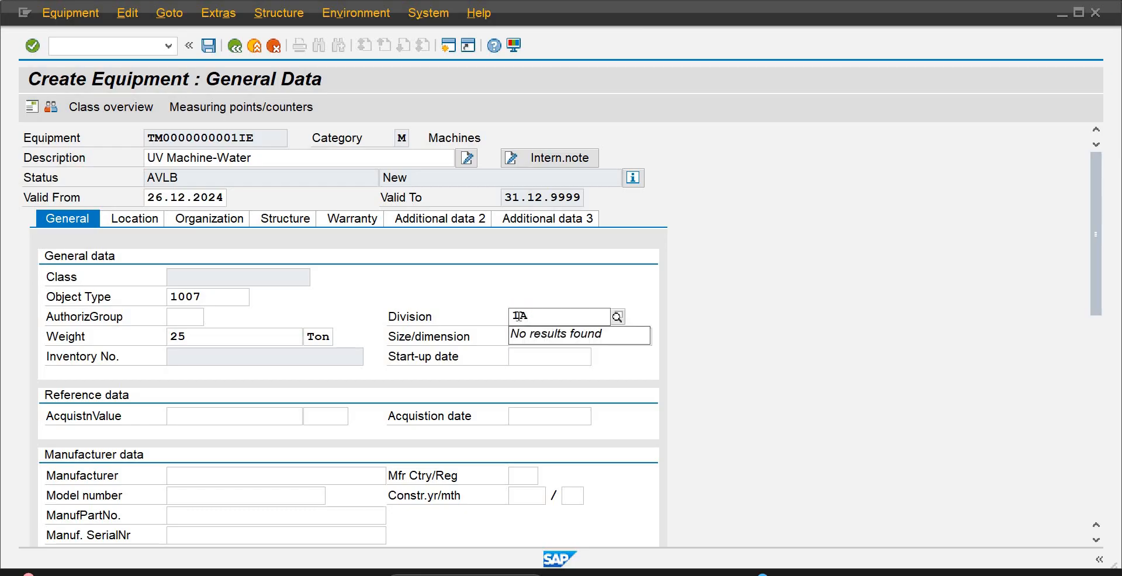
key("BackSpace")
key("BackSpace")
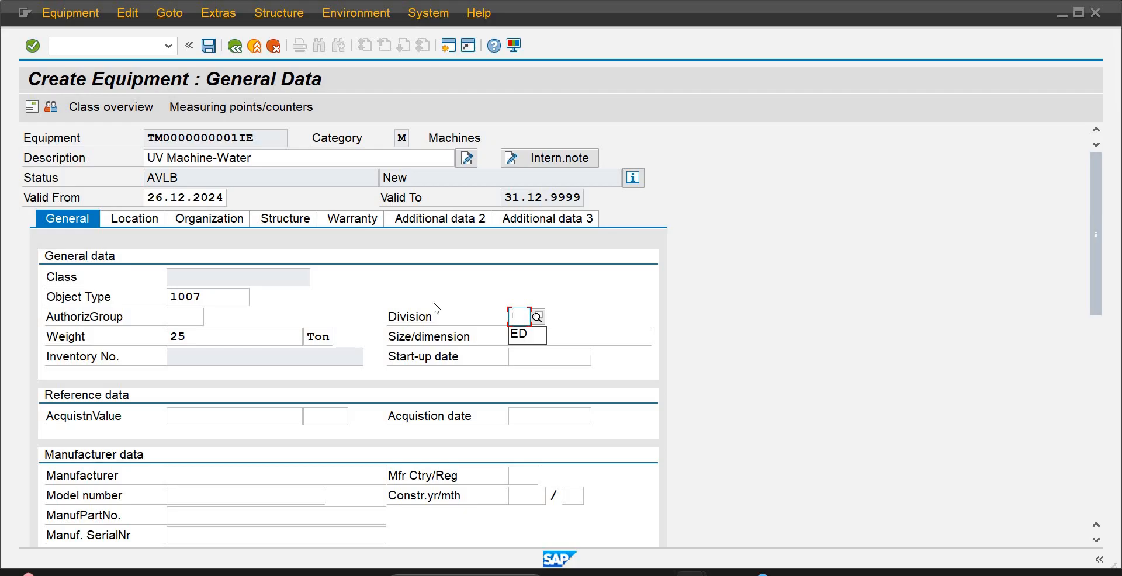
Set the equipment's manufacturer to Seimens and its manufacturing country to US, leaving the acquisition value empty
left_click(215, 418)
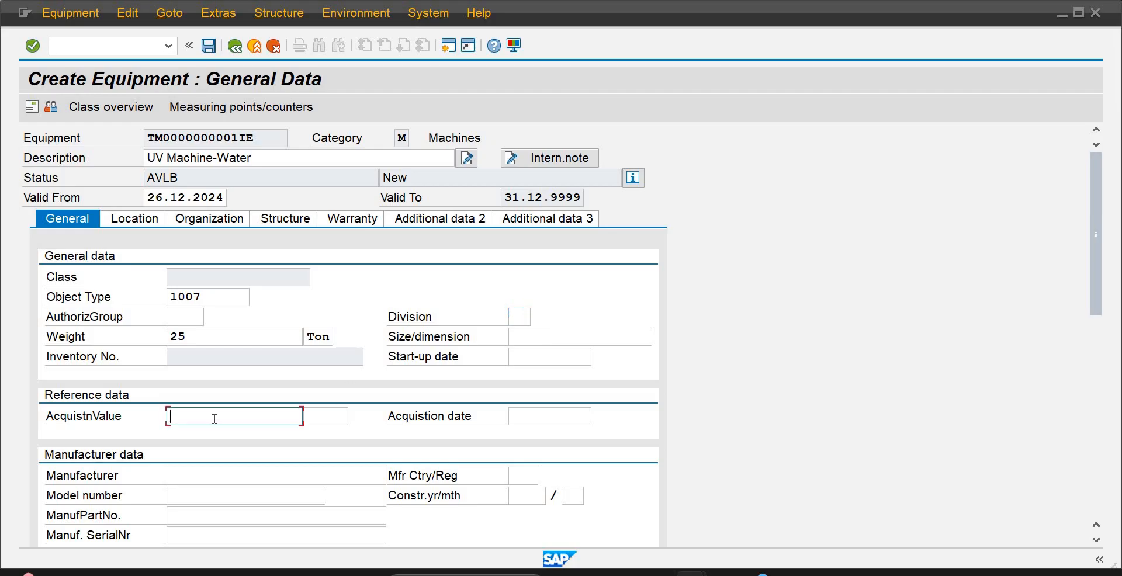
left_click(223, 476)
type("Si")
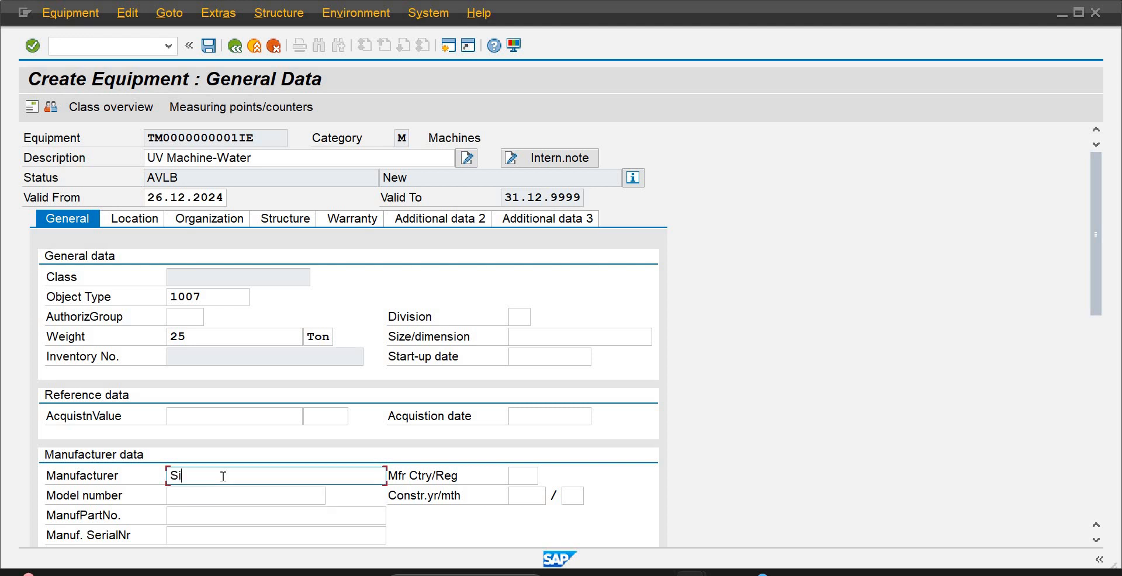
key("BackSpace")
key("Down")
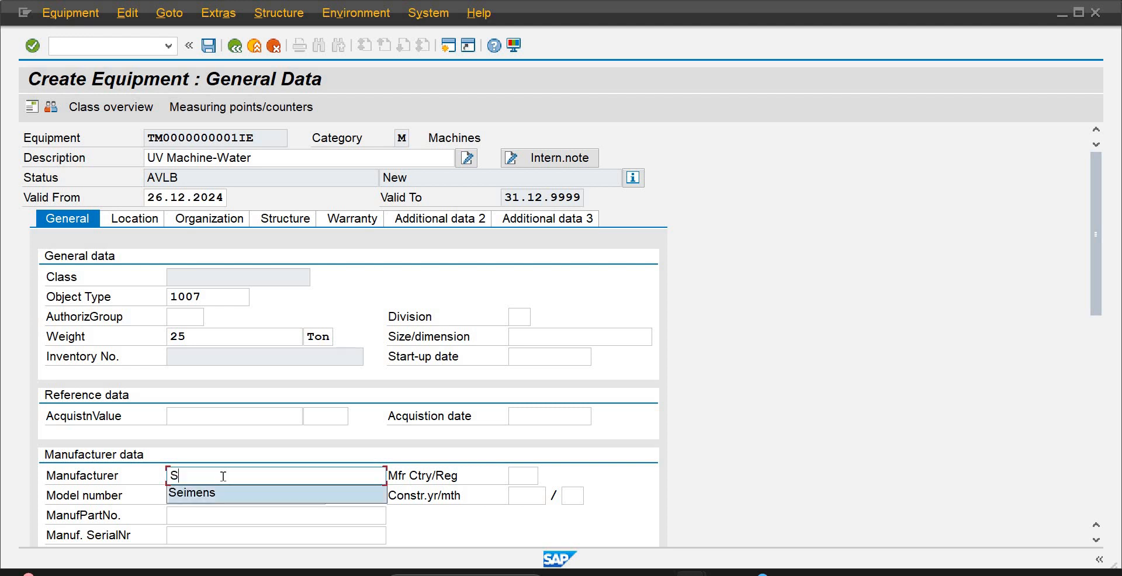
key("Tab")
type("US")
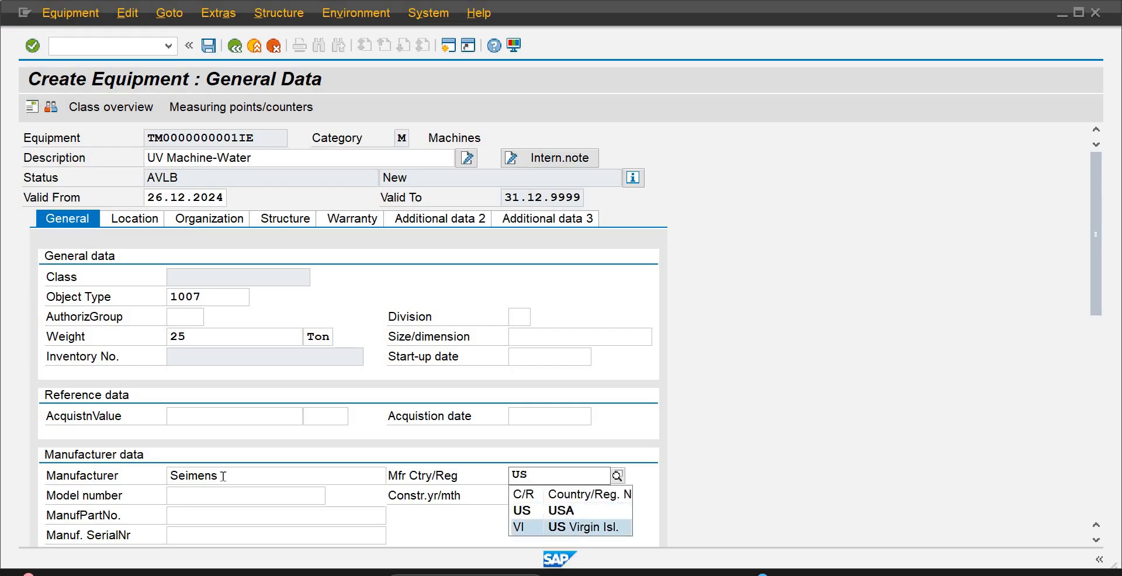
key("Tab")
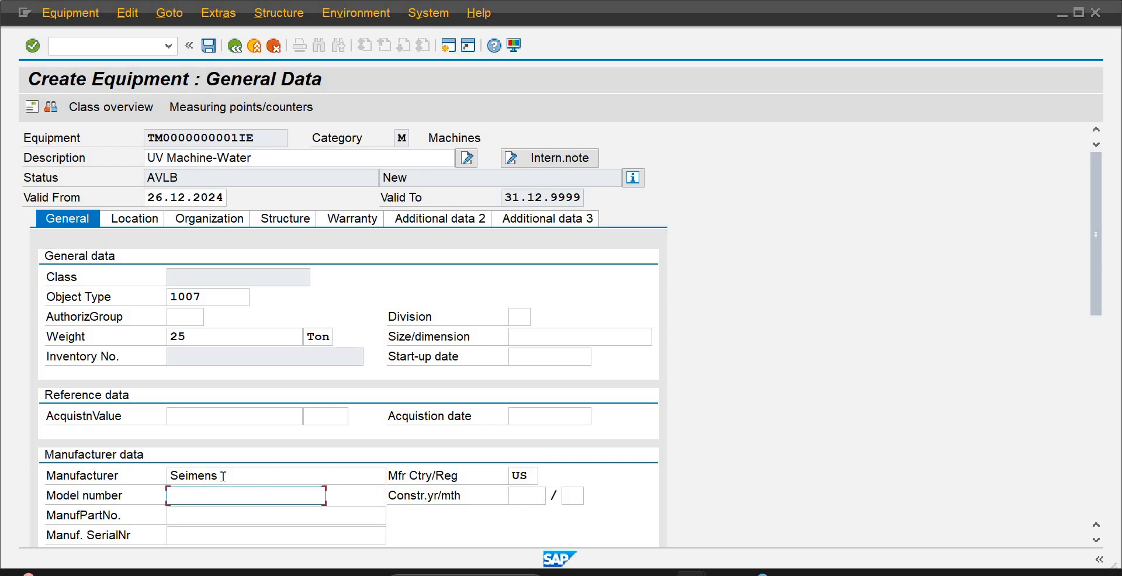
Enter model number M101 and set the construction year and month to 2020 / 01
type("M101")
key("Tab")
type("200")
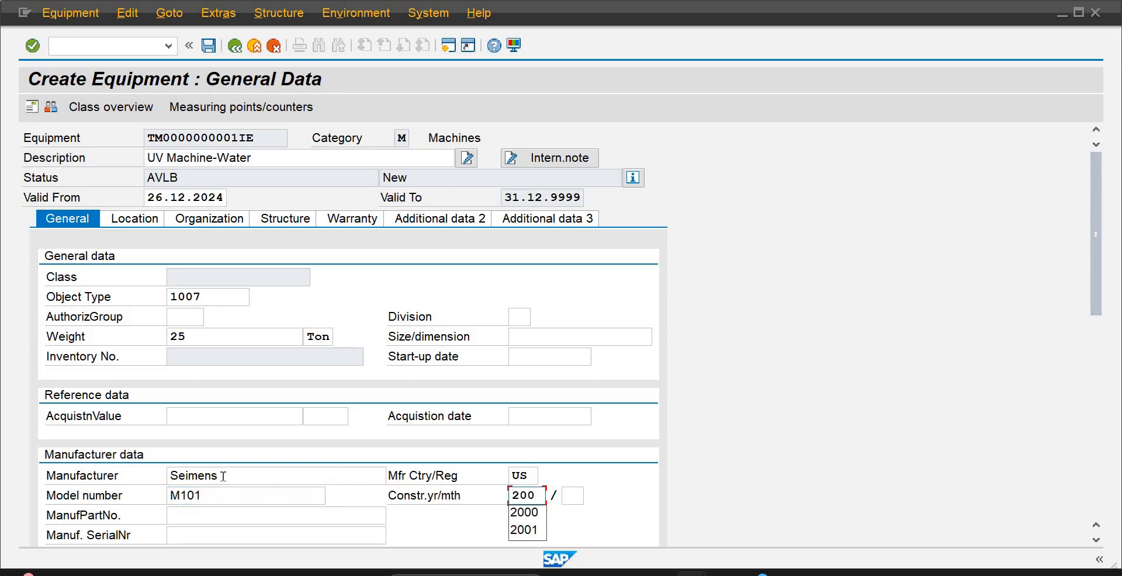
key("BackSpace")
type("20")
key("Tab")
type("01")
key("Tab")
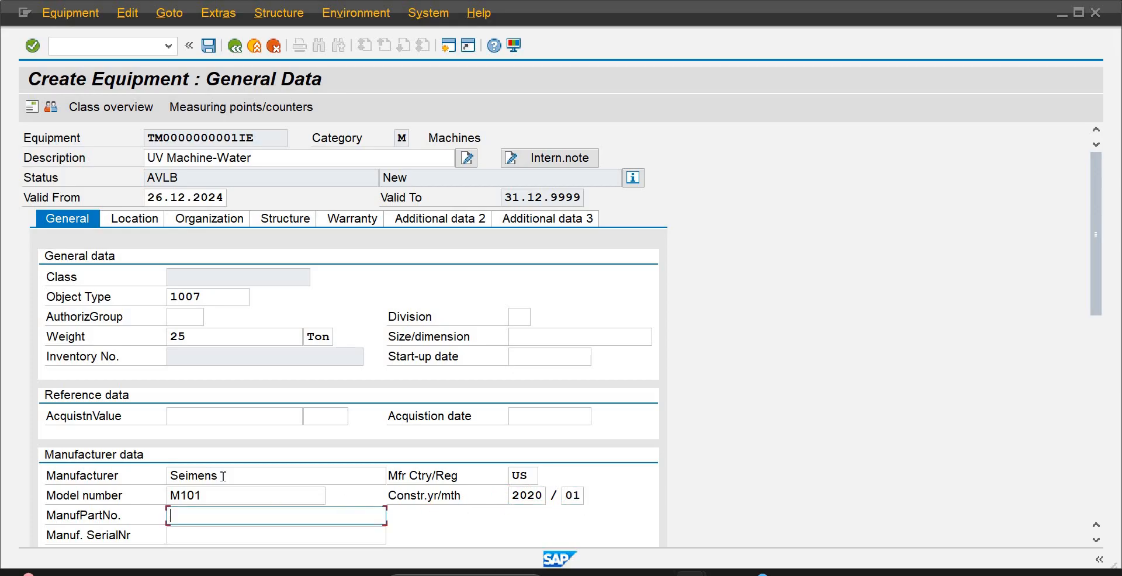
Set the manufacturer part number to the suggested value MP100010
type("MP")
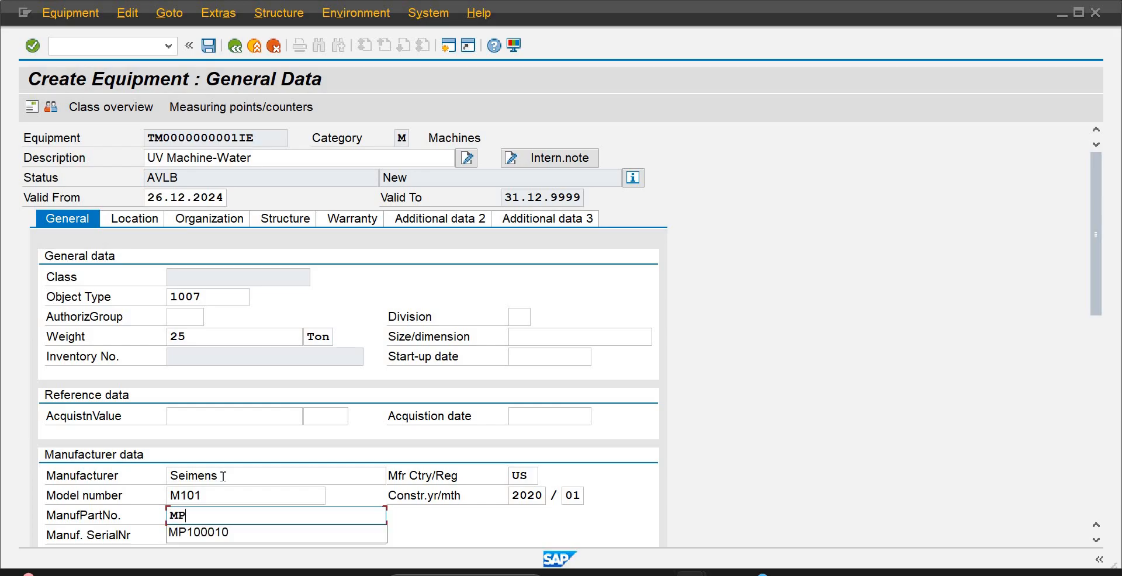
key("Down")
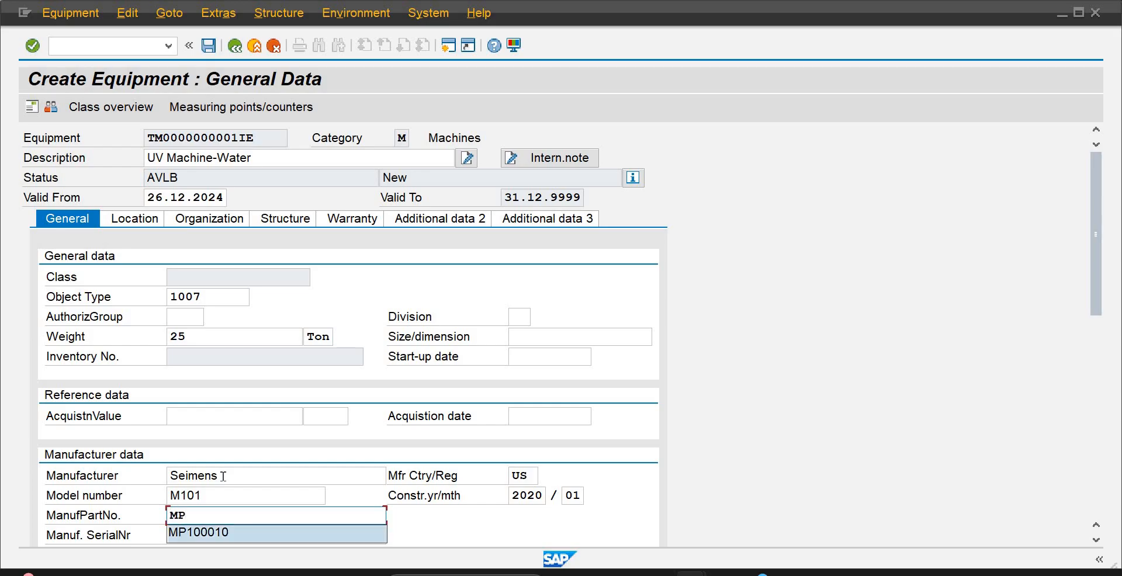
key("Return")
key("Tab")
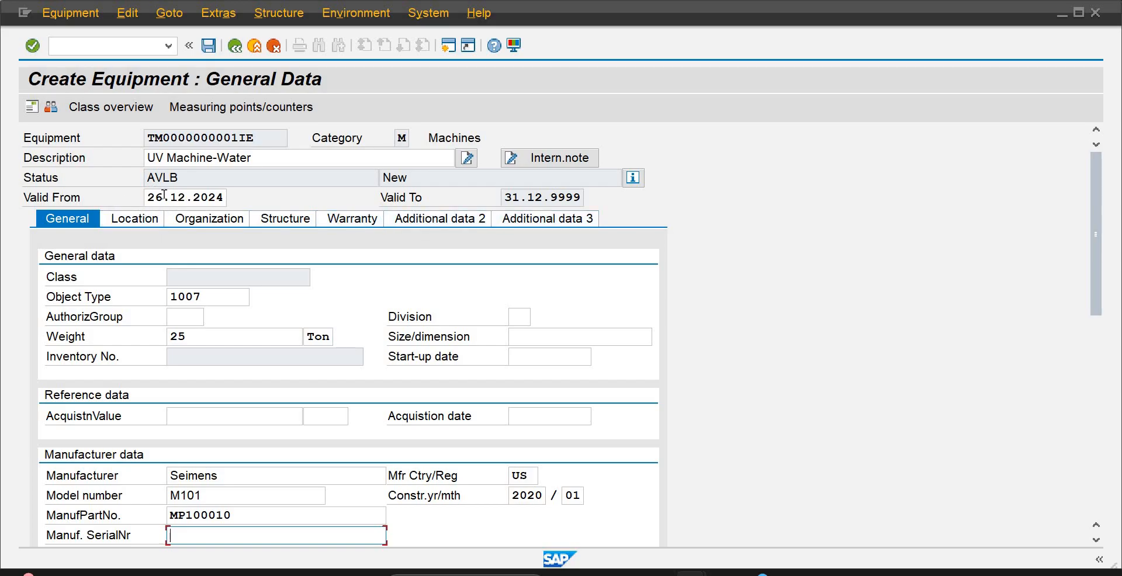
Assign maintenance plant PLA2 in the equipment's location data
left_click(141, 220)
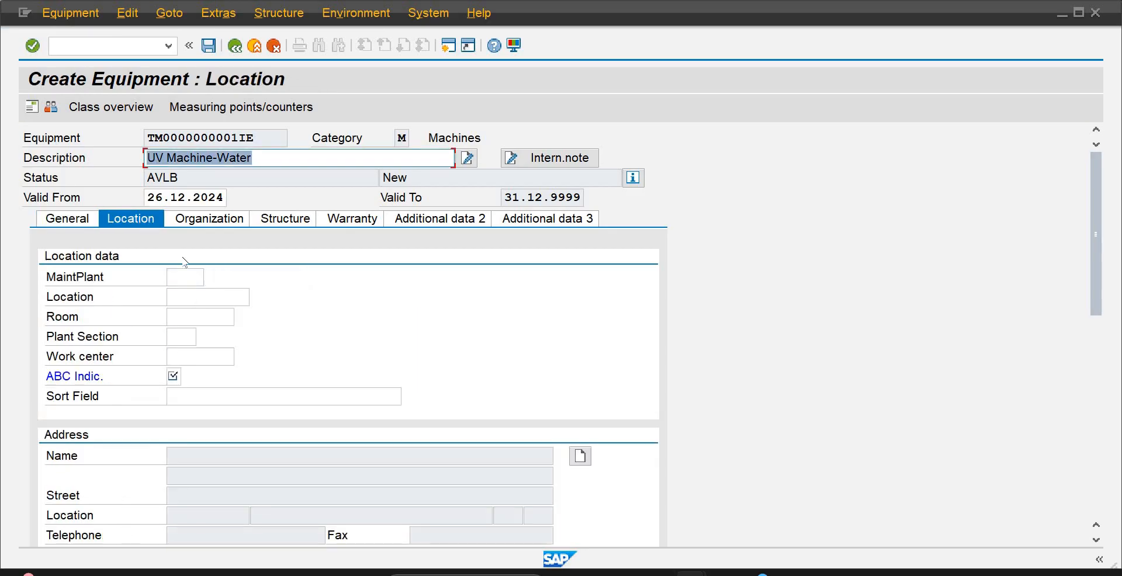
left_click(190, 278)
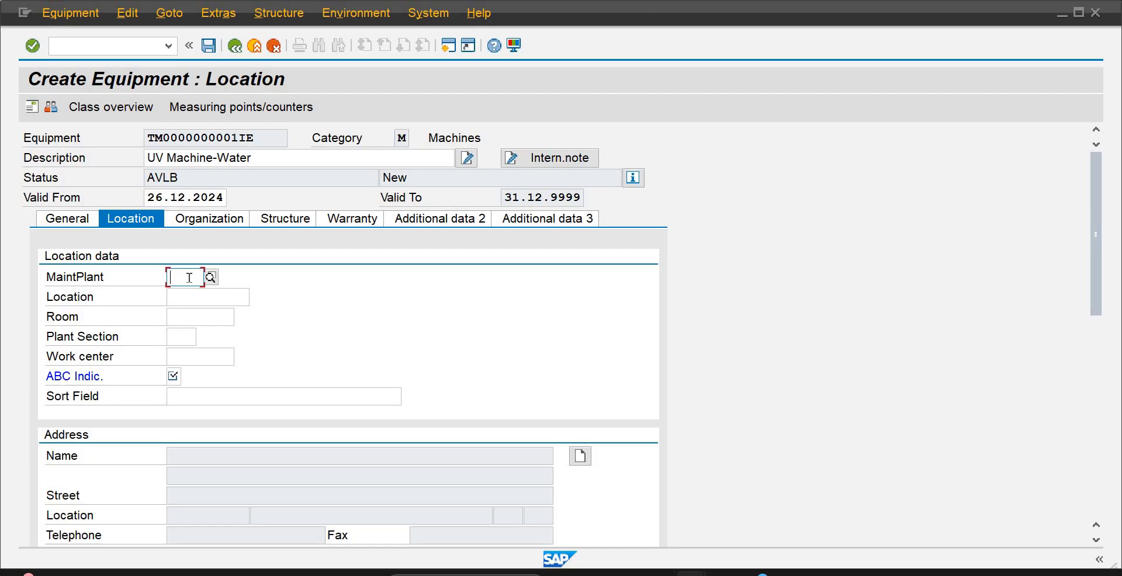
type("pla2")
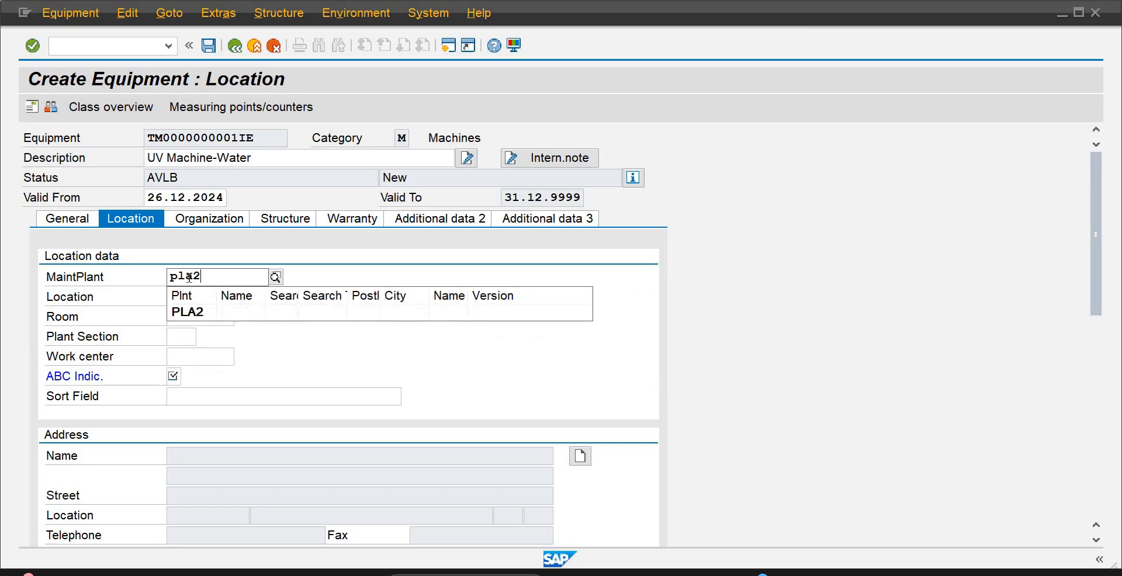
left_click(195, 312)
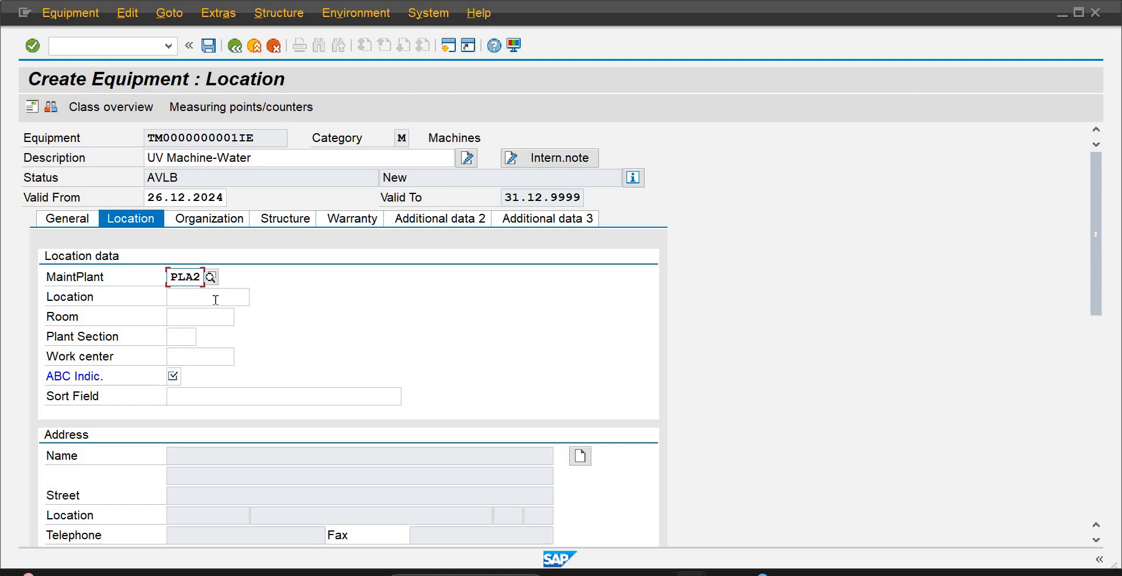
Try to fill the equipment's location with the Mixing Plant-AB10 entry from the list of possible values
left_click(218, 298)
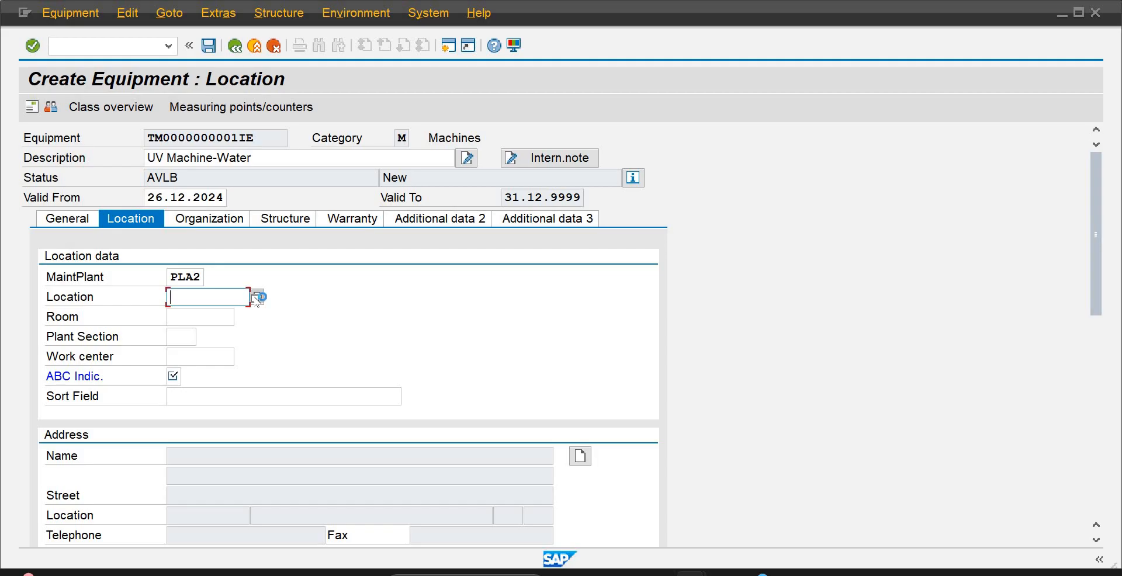
left_click(257, 297)
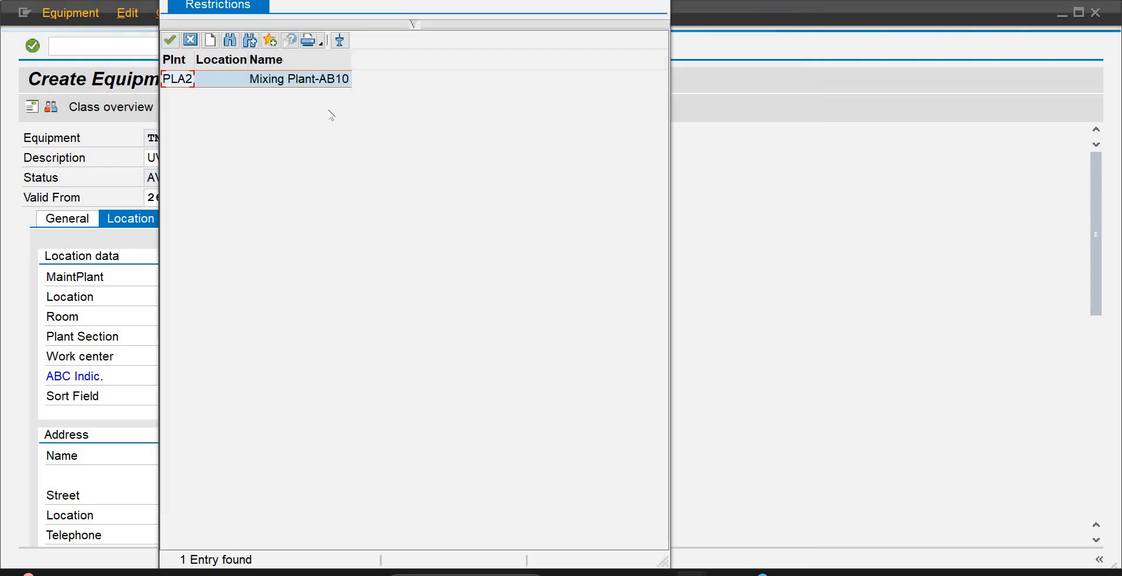
left_click(176, 78)
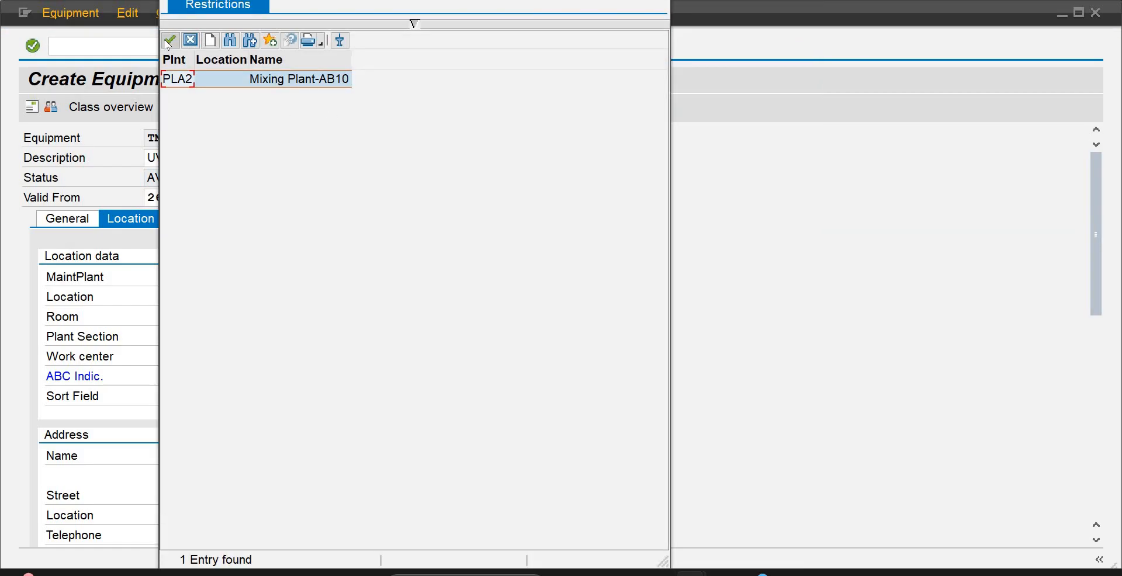
left_click(170, 41)
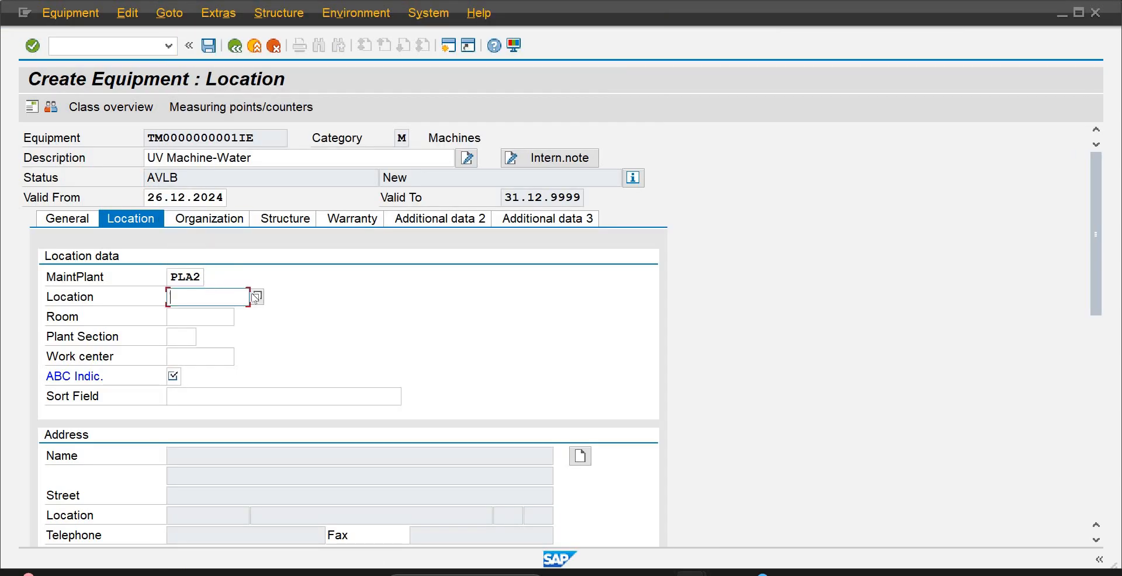
left_click(256, 297)
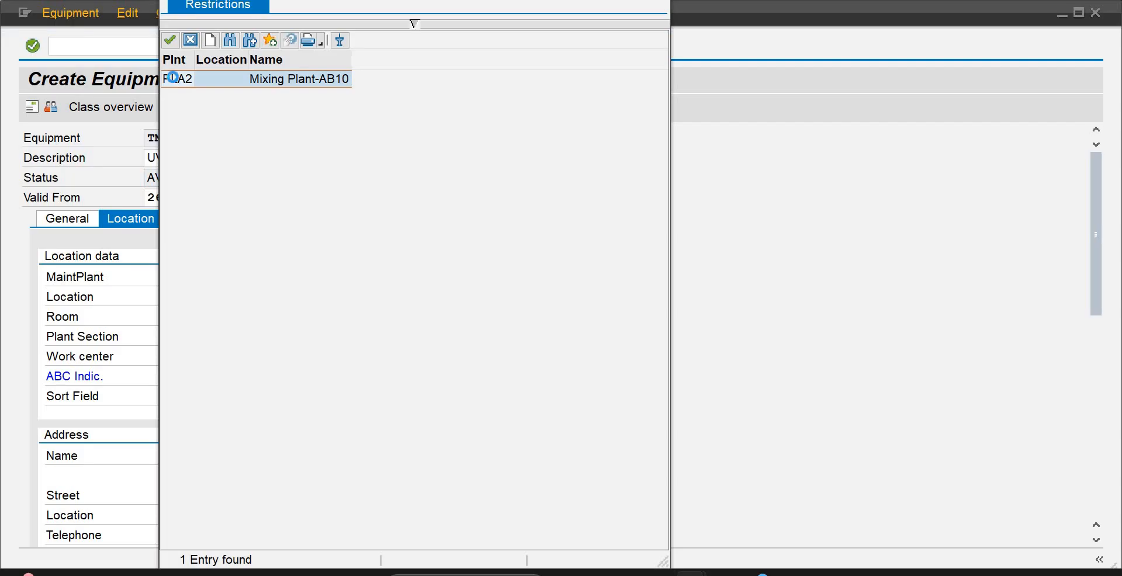
double_click(176, 79)
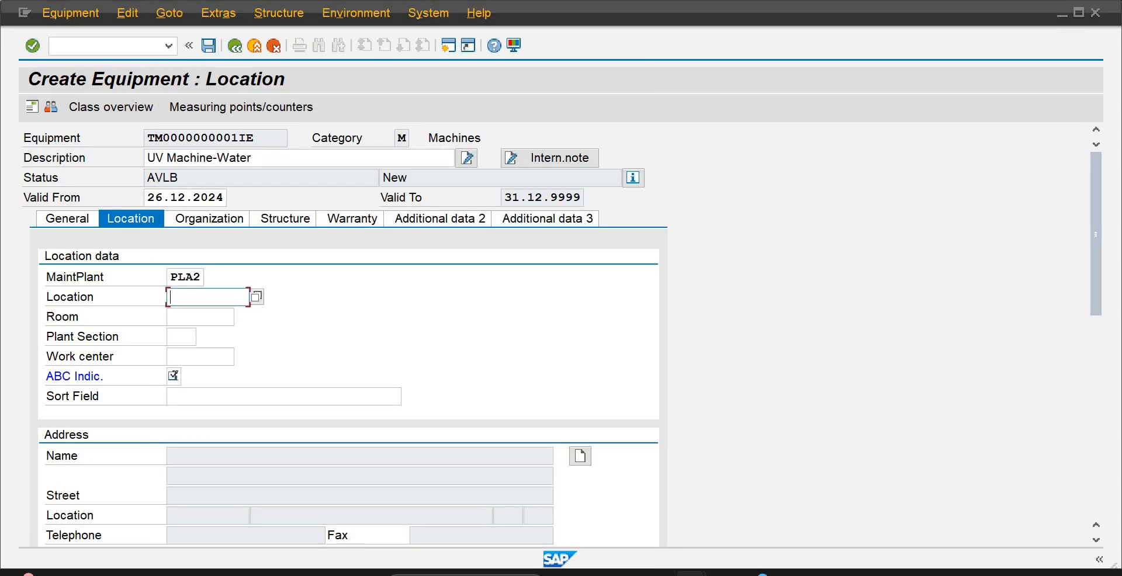
Set the equipment's ABC indicator to A (Object A) and validate the location data
left_click(174, 377)
left_click(190, 375)
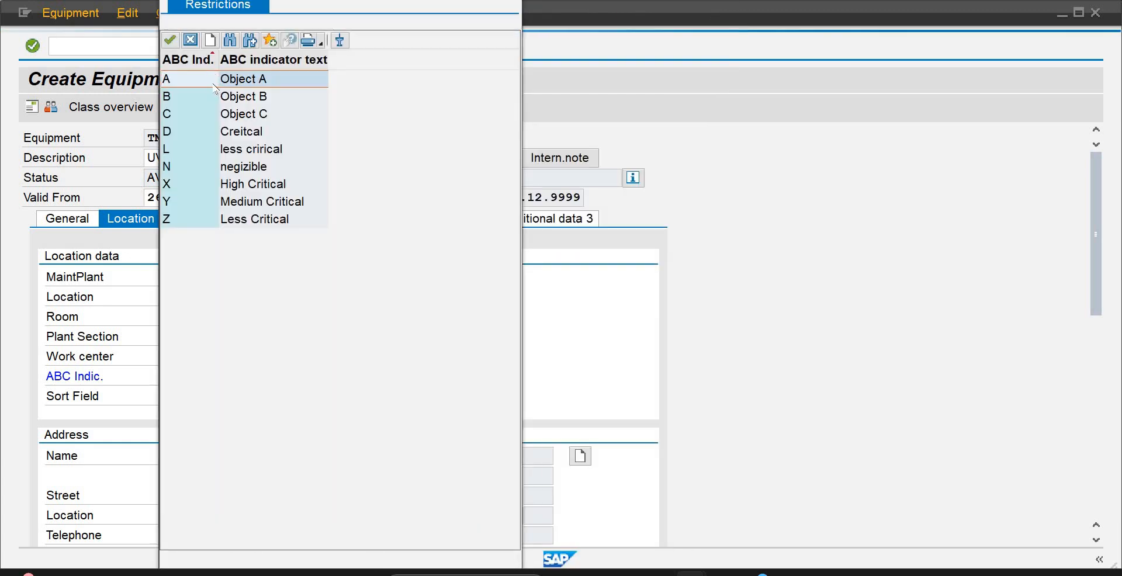
double_click(214, 82)
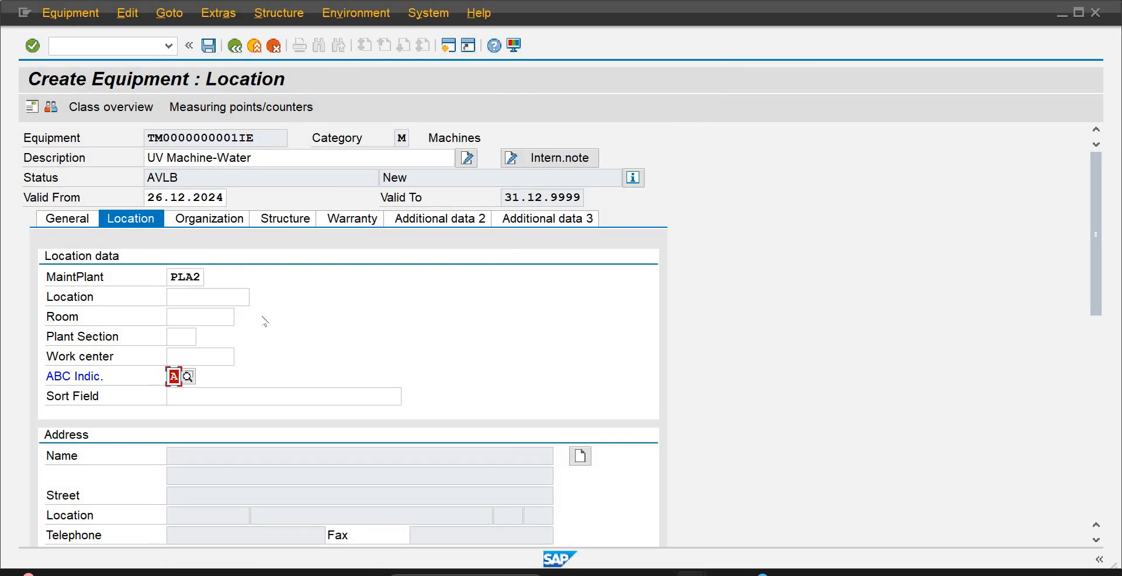
key("Return")
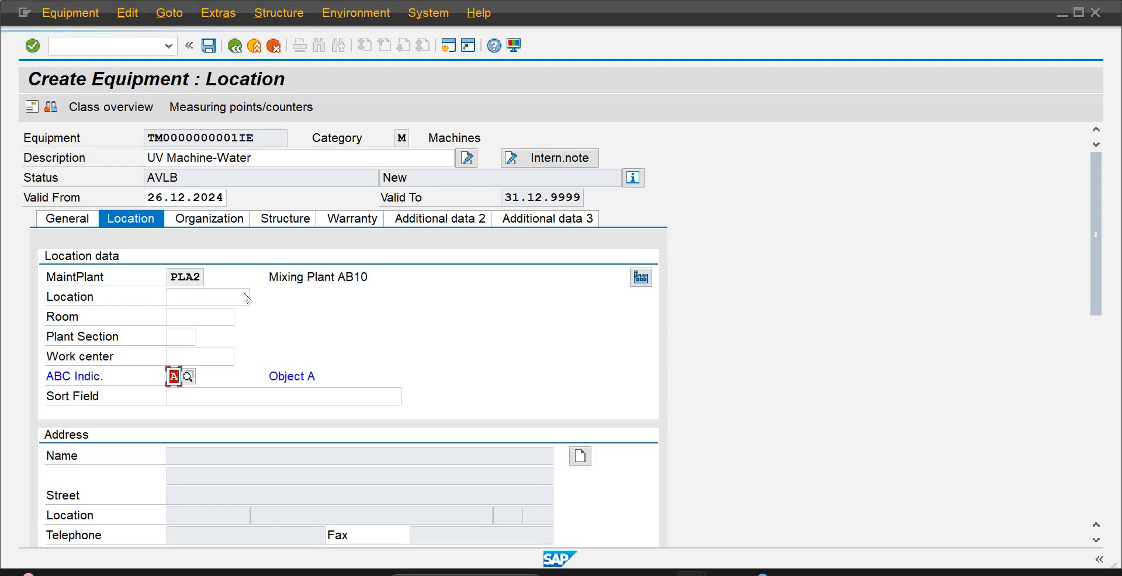
Set the business area to BAAB in the equipment's organization account assignment
left_click(214, 220)
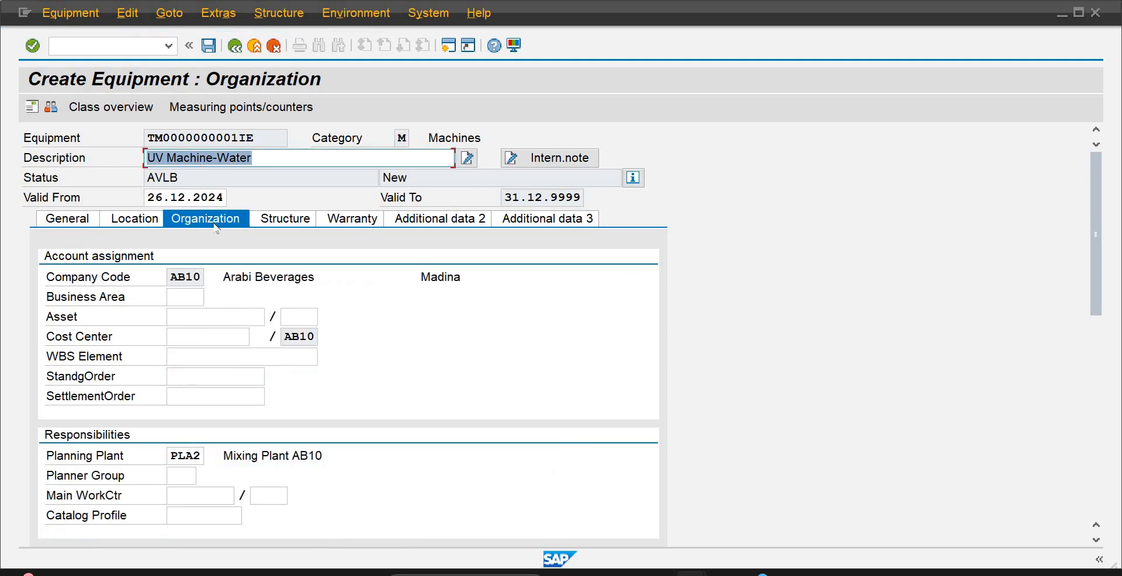
left_click(196, 298)
type("BAAB")
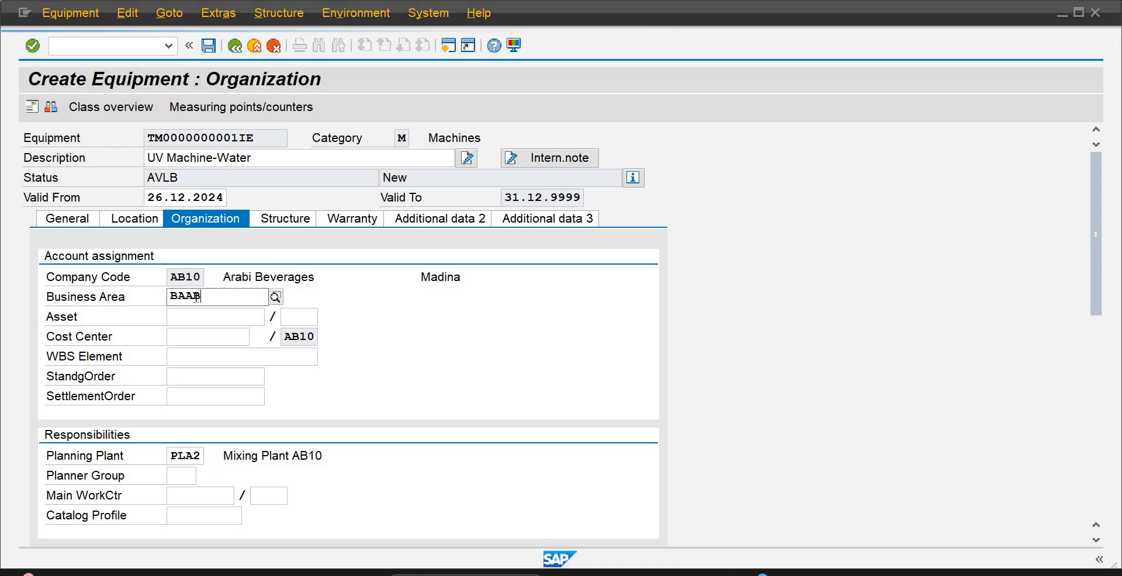
left_click(211, 333)
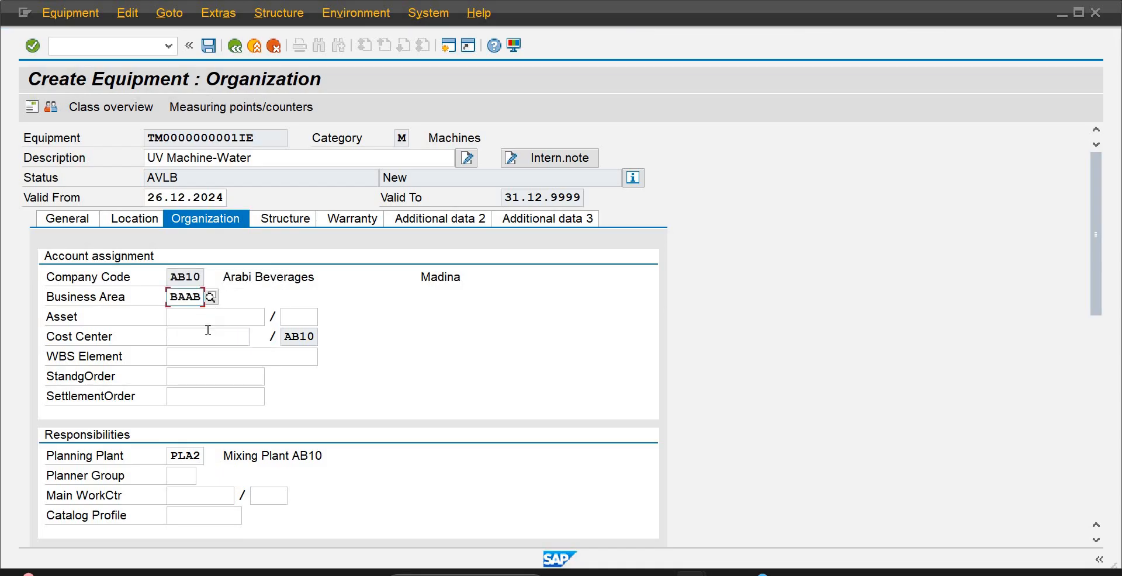
Leave the asset empty and assign cost center 4002, MIXING PLANT-AB10, from the cost center search
left_click(203, 318)
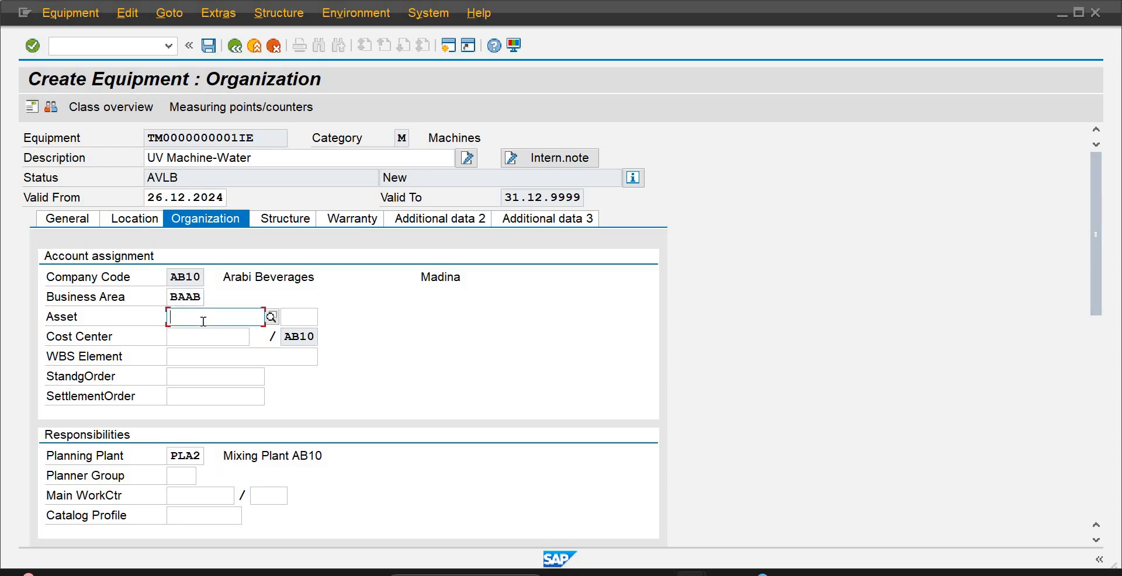
type("0")
key("BackSpace")
left_click(199, 339)
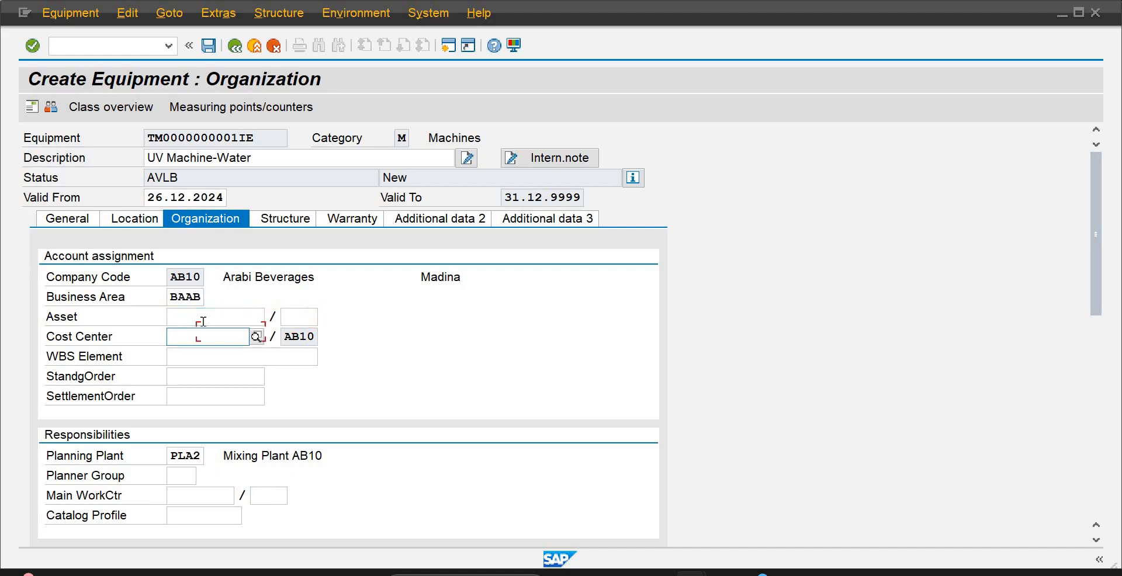
left_click(257, 338)
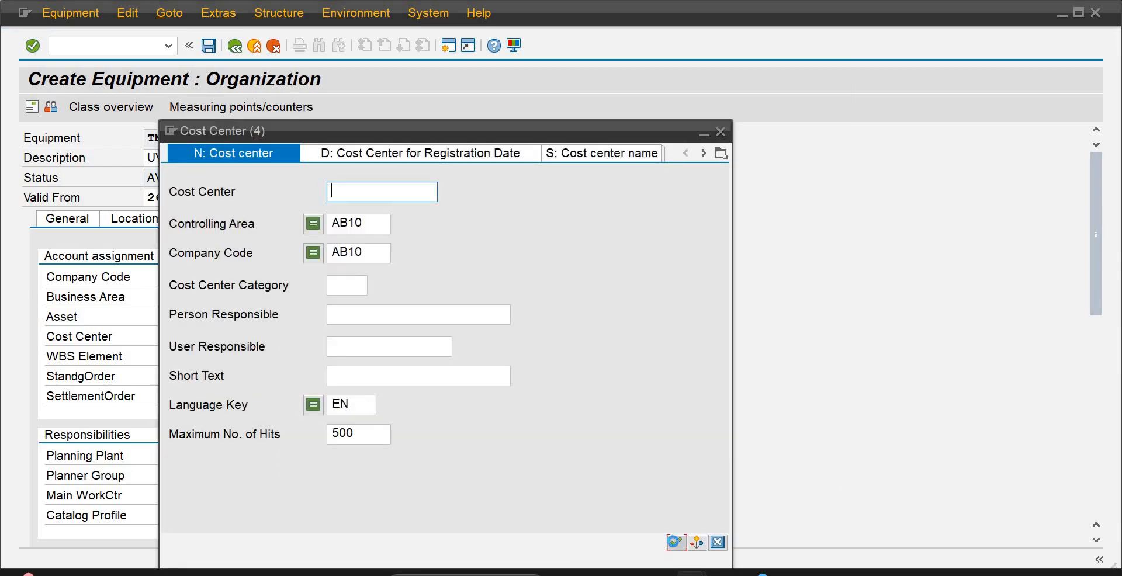
left_click(675, 542)
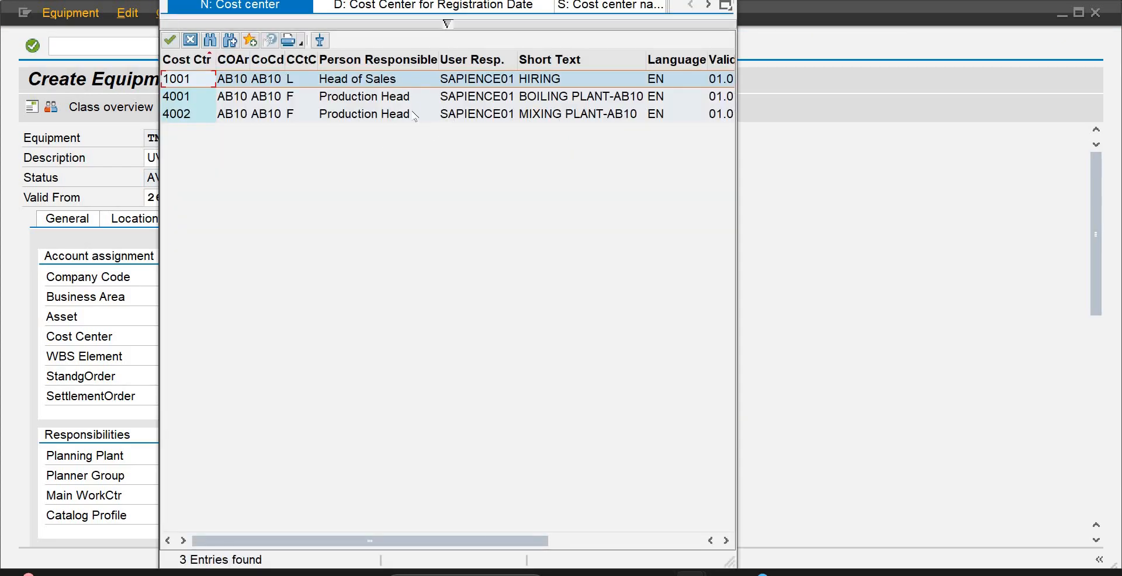
double_click(380, 113)
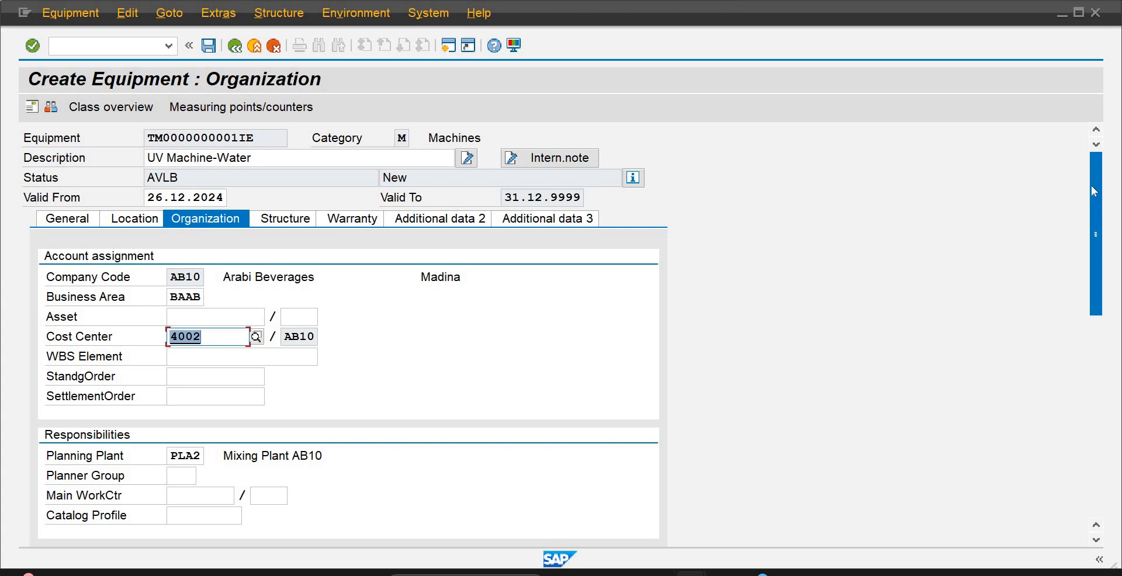
Set the planner group to pga in the equipment's responsibilities
left_click_drag(1092, 190, 1092, 220)
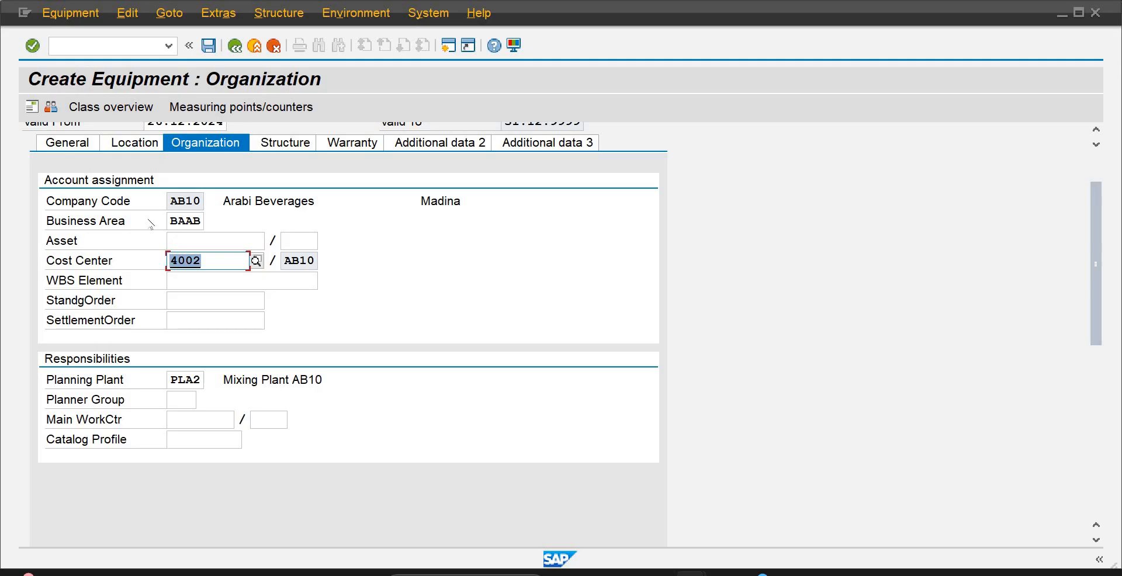
left_click(184, 396)
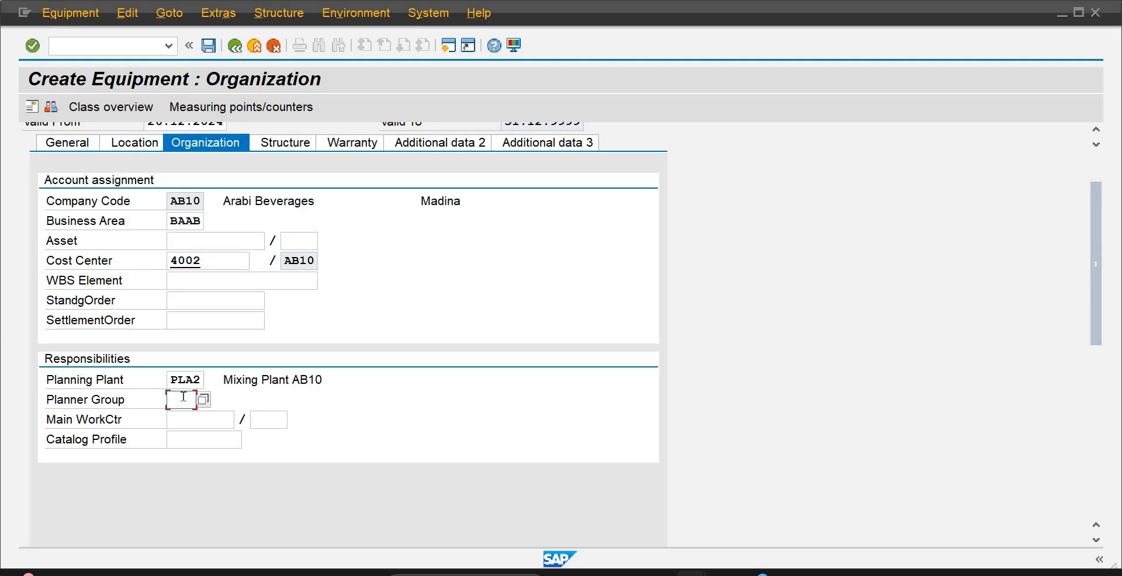
type("pga")
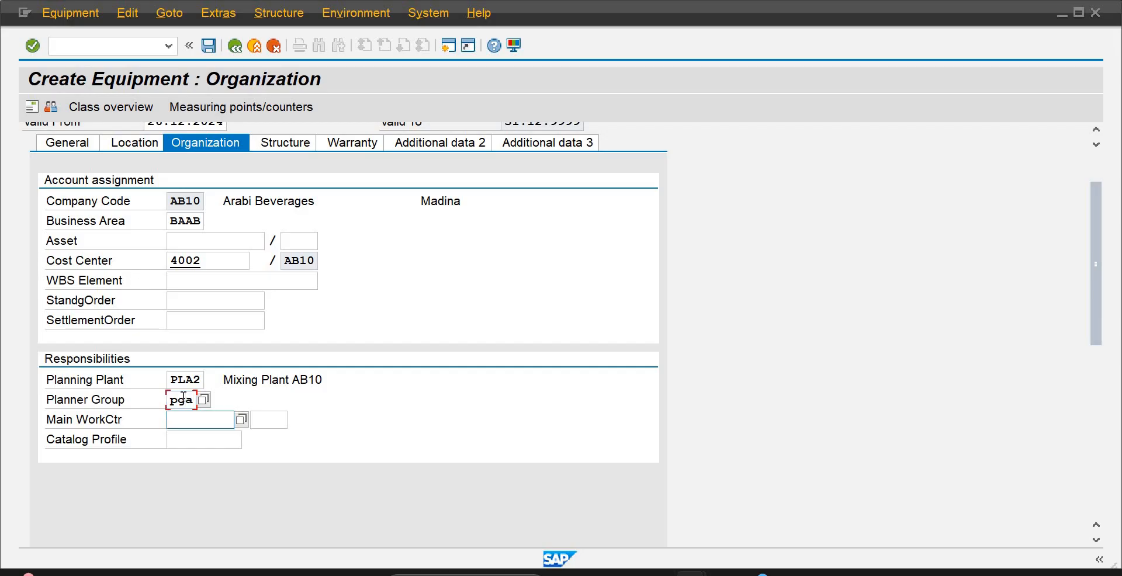
Assign main work center WCAB101 to the equipment by searching the work centers of plant PLA2
left_click(213, 417)
left_click(243, 420)
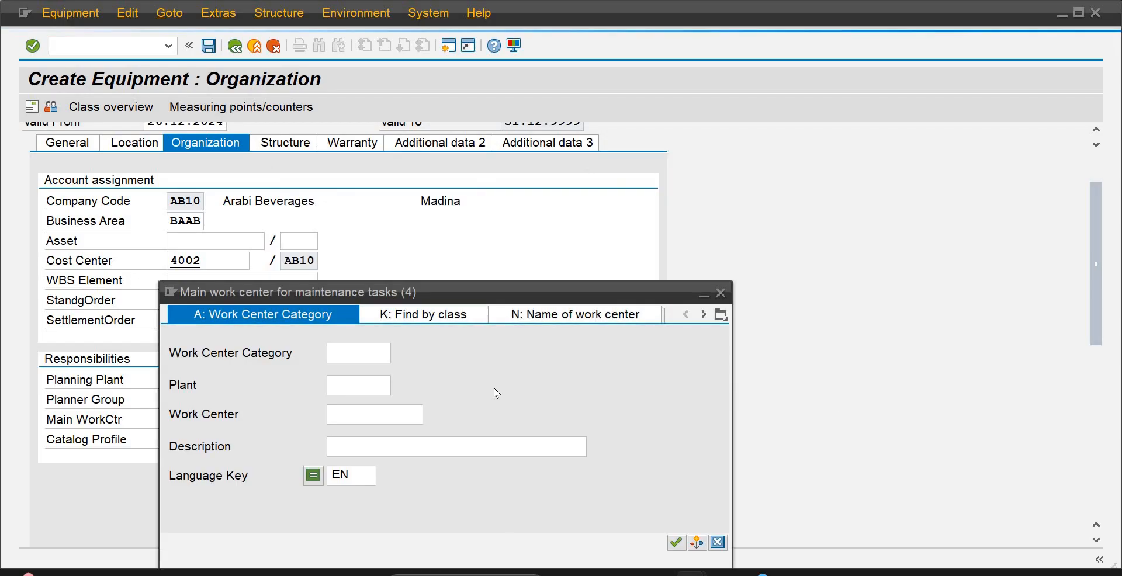
left_click(369, 389)
type("pla2")
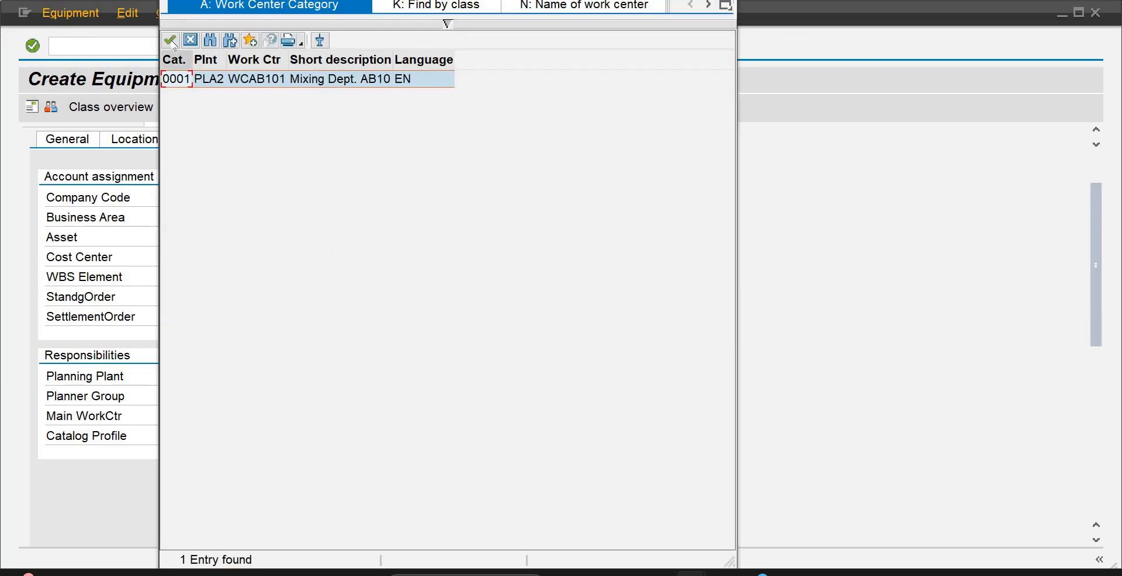
left_click(170, 41)
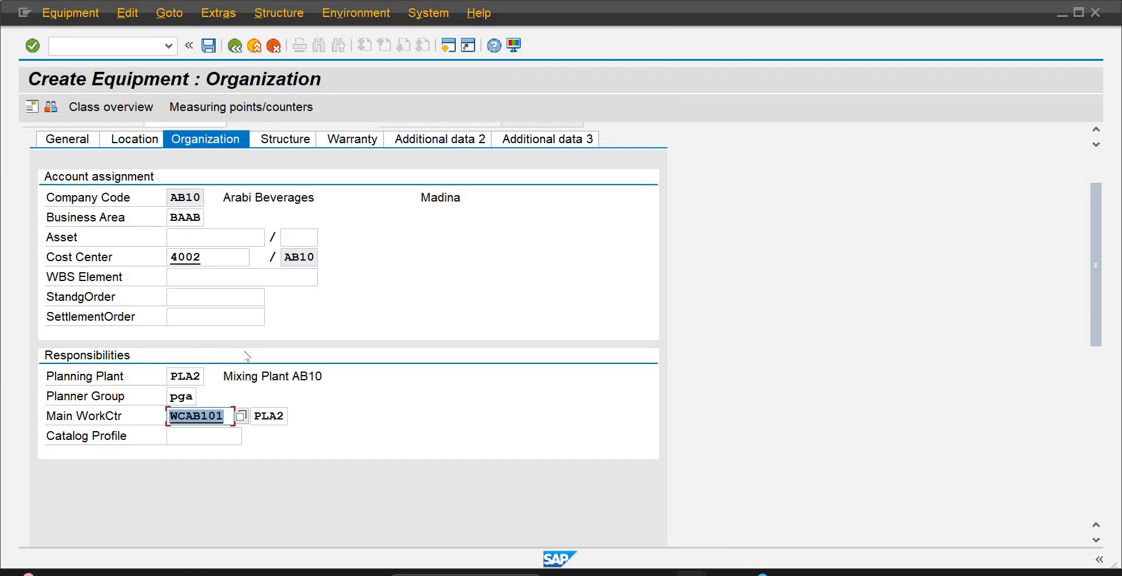
Look through the available catalog profiles for the equipment and close the list without choosing one
left_click(200, 437)
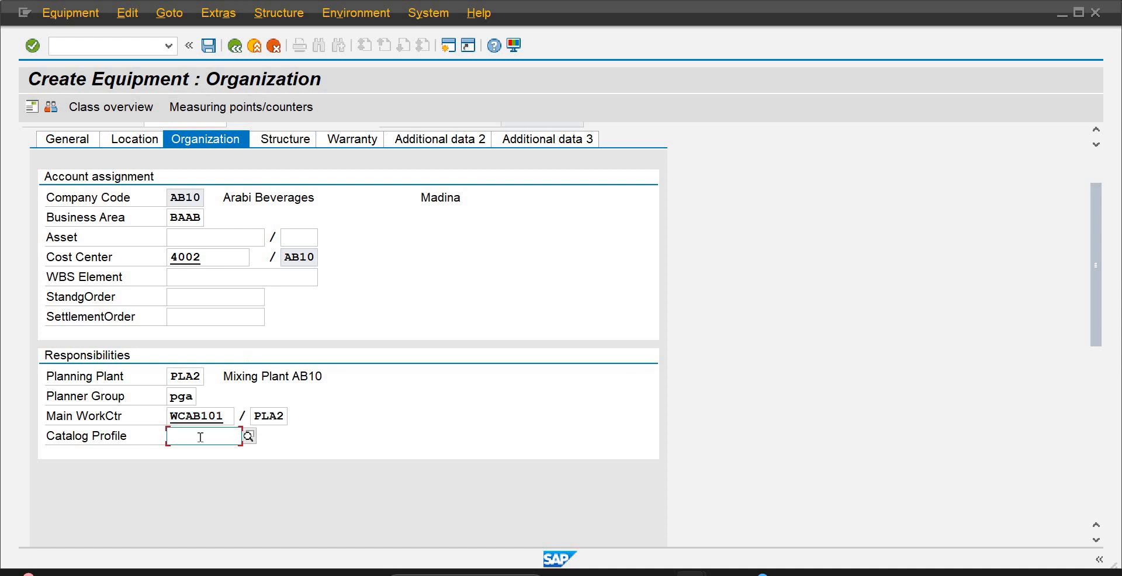
left_click(249, 436)
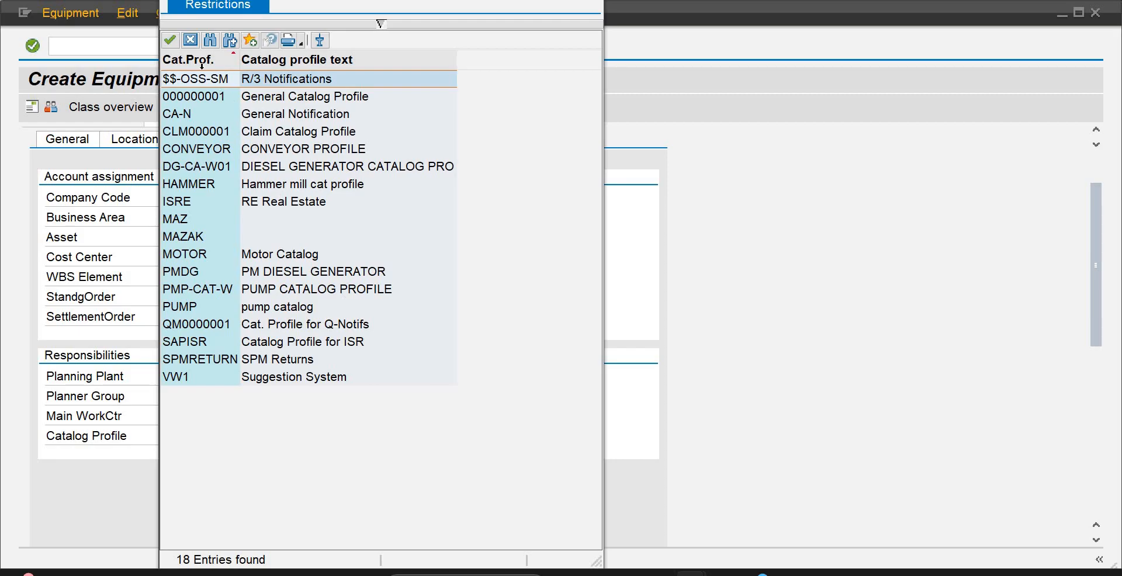
left_click(191, 41)
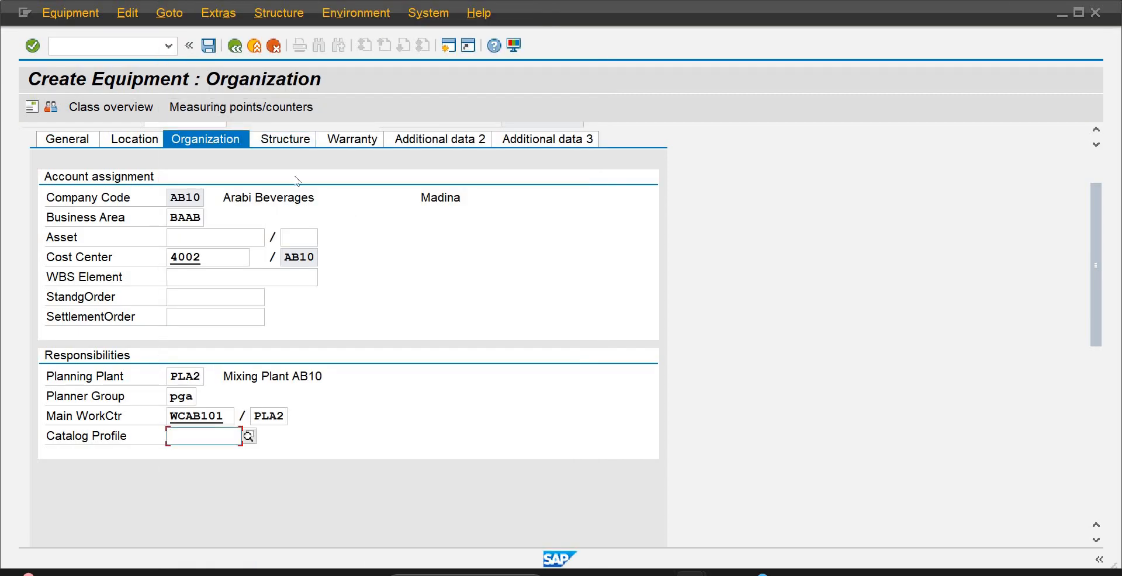
Open the equipment's structure data and examine the PLAM functional location structure list in the other SAP session
left_click(281, 140)
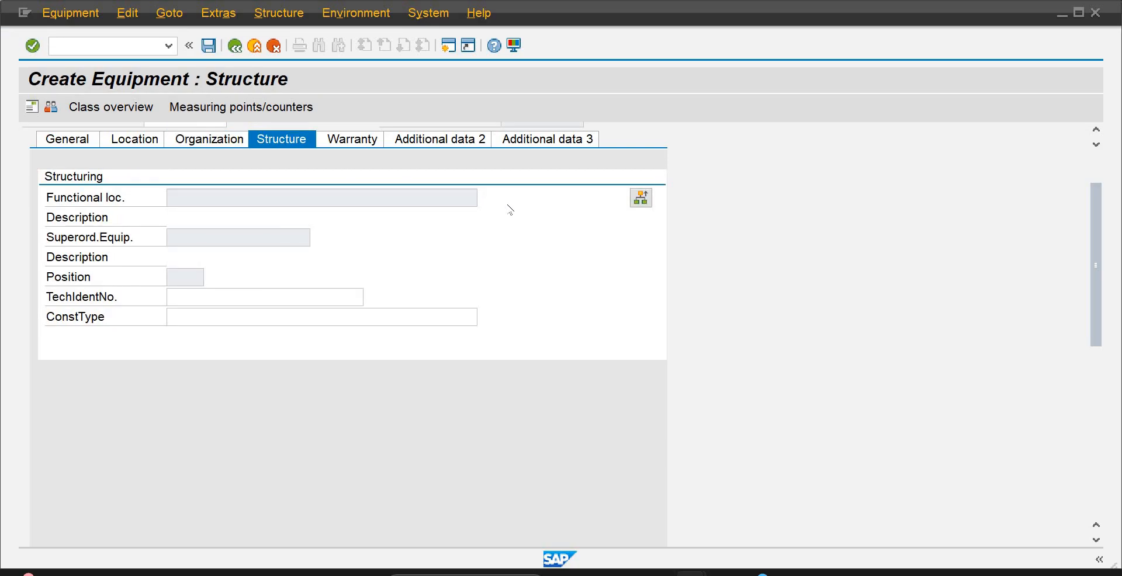
mouse_move(751, 574)
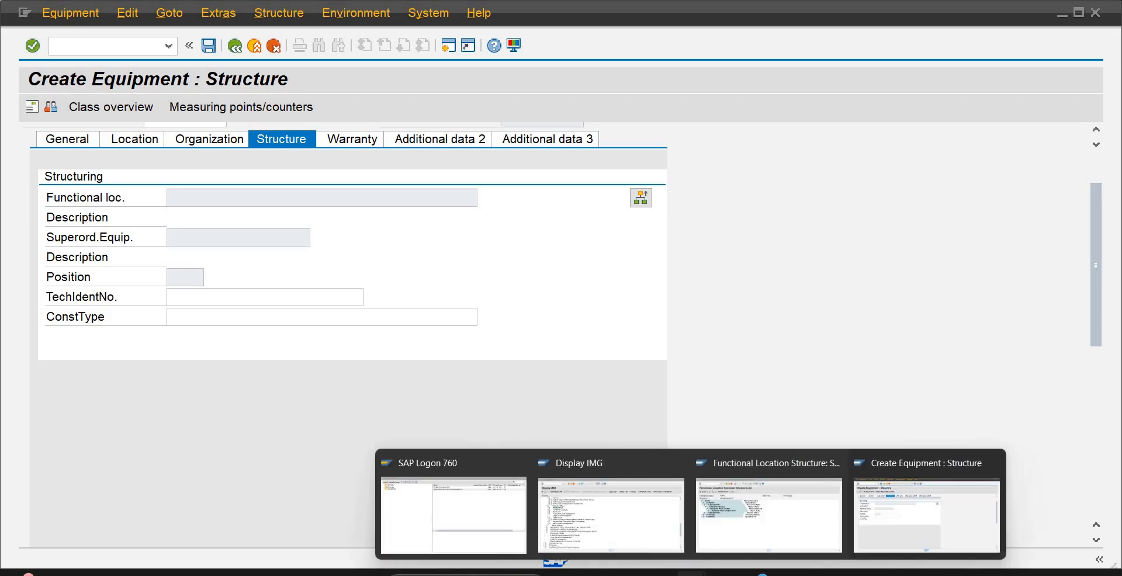
left_click(760, 526)
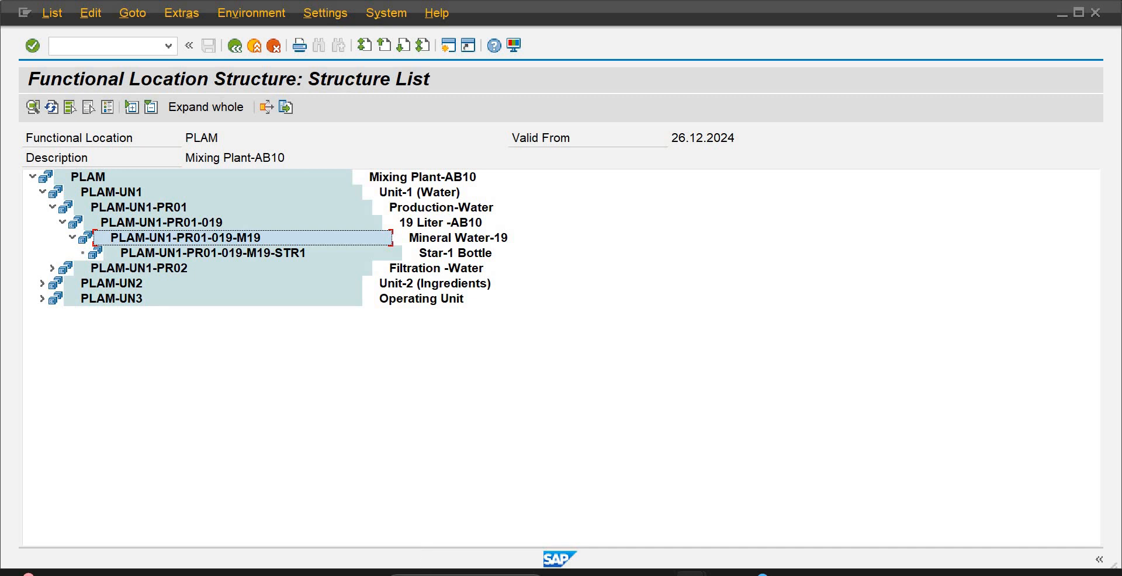
Find and open the Functional Locations document in Word and copy the code PLAM-UN1-PR01-019-M19 from the Mixing Plant section
key("super")
type("word")
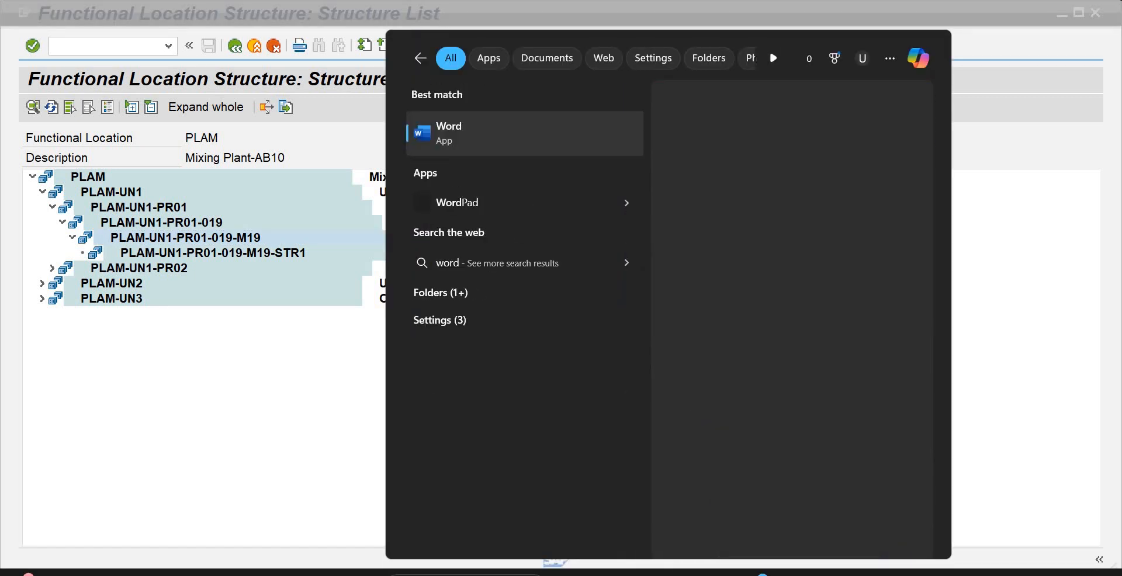
key("BackSpace")
key("BackSpace")
key("BackSpace")
key("BackSpace")
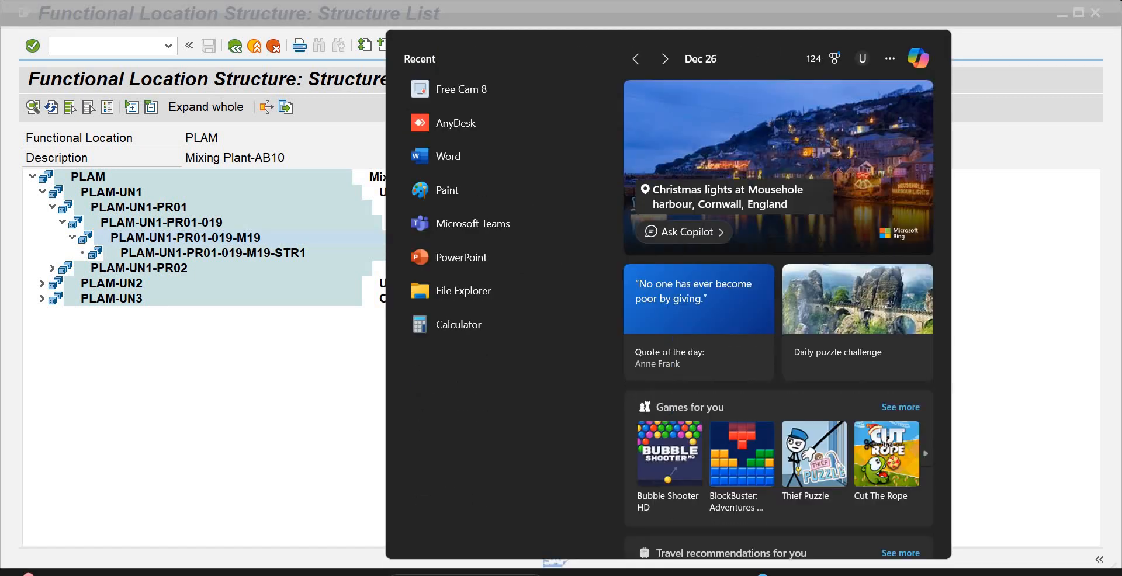
type("func")
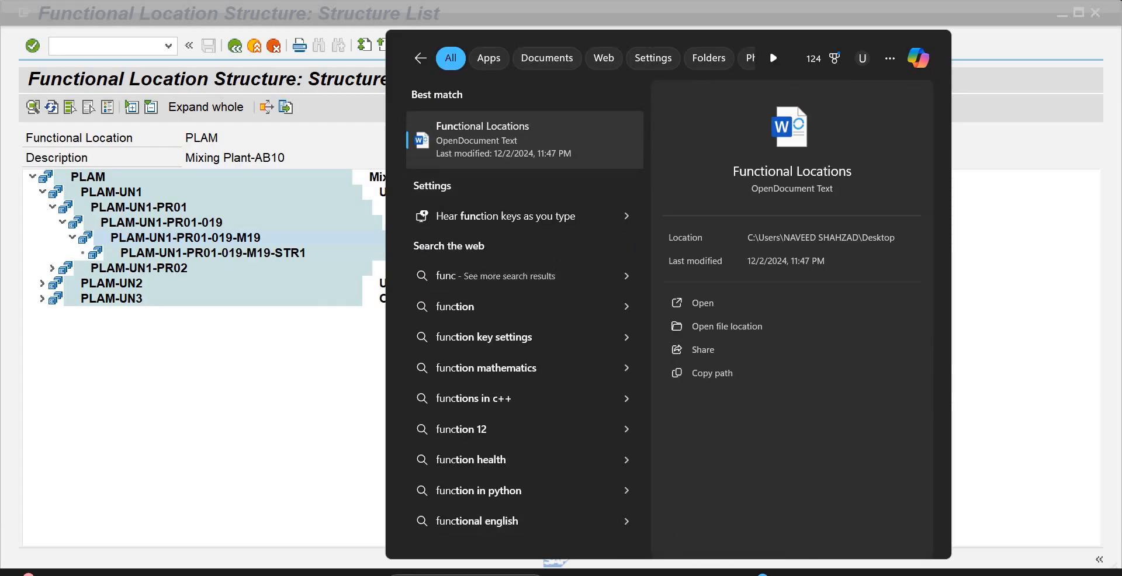
left_click(522, 141)
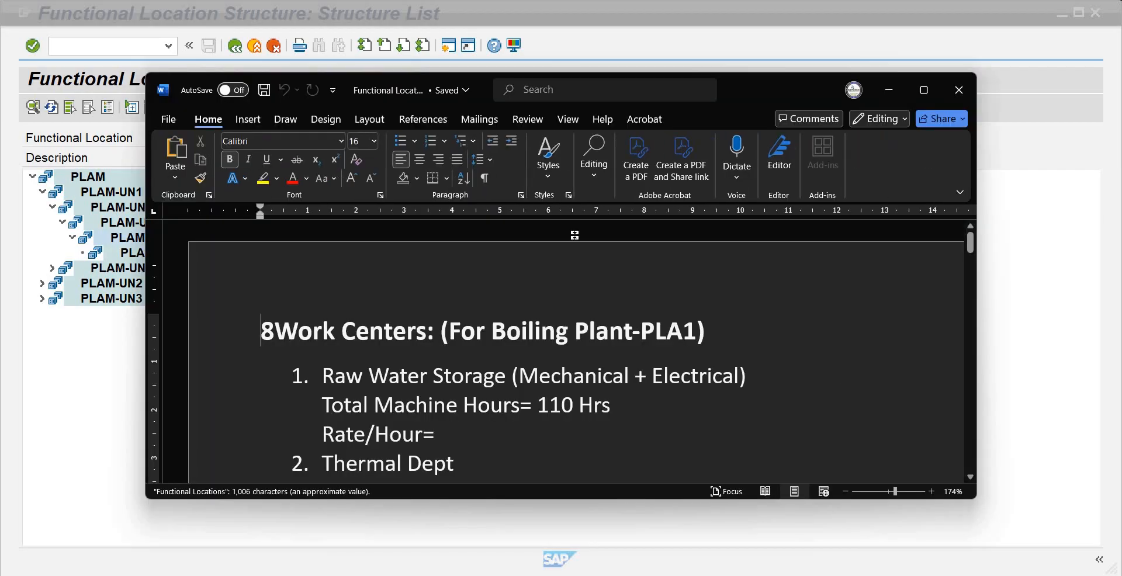
left_click(924, 90)
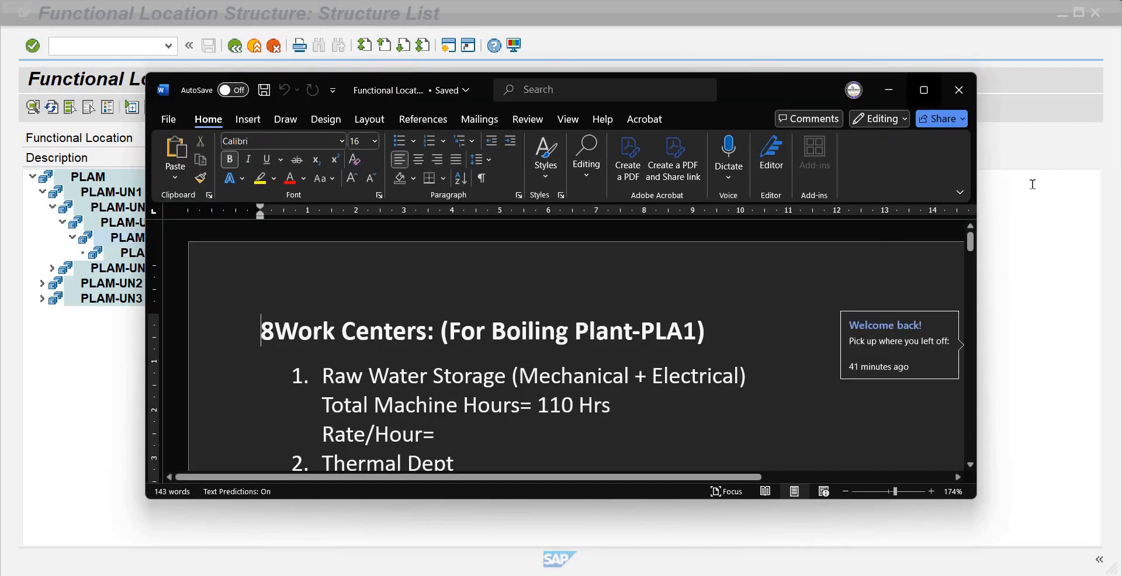
left_click_drag(1115, 166, 1103, 263)
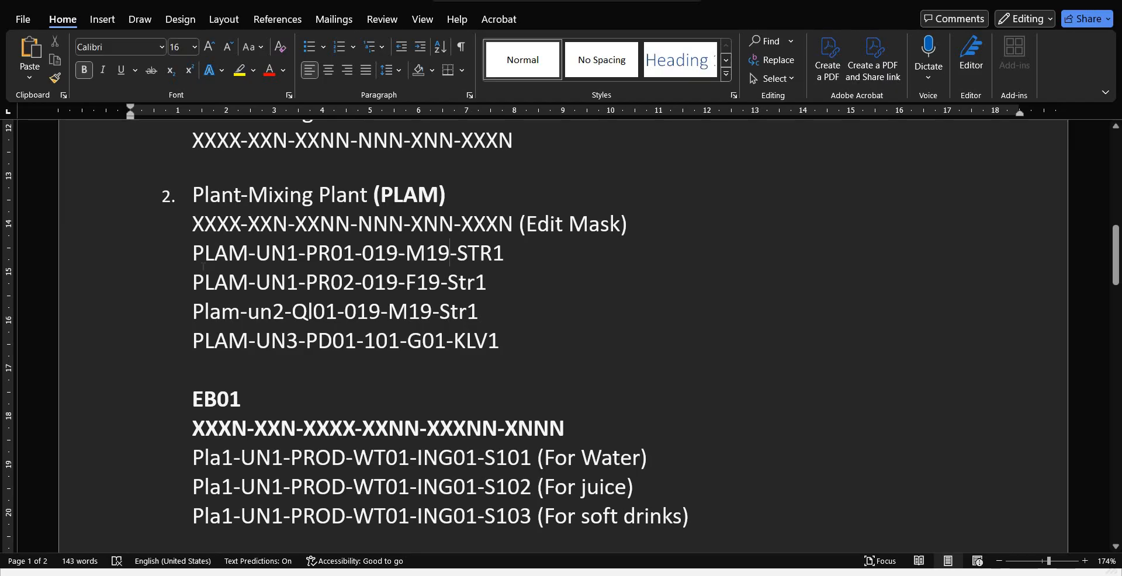
left_click_drag(449, 253, 184, 258)
key("ctrl+c")
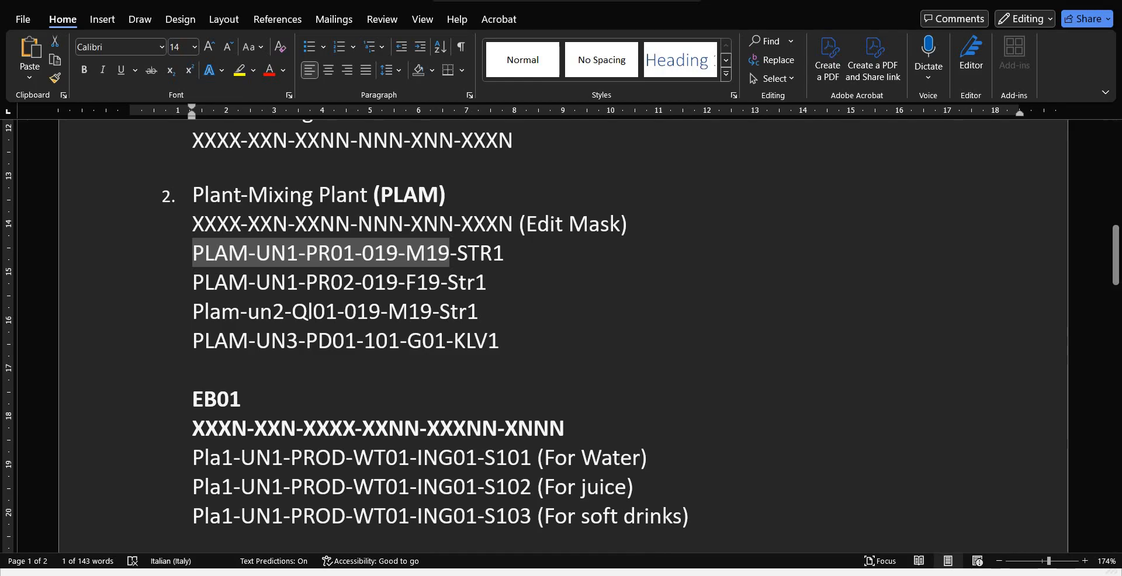
Switch back to the SAP Create Equipment session and enter PLAM-UN1-PR01-019-M19 as the functional location of the installation
mouse_move(740, 555)
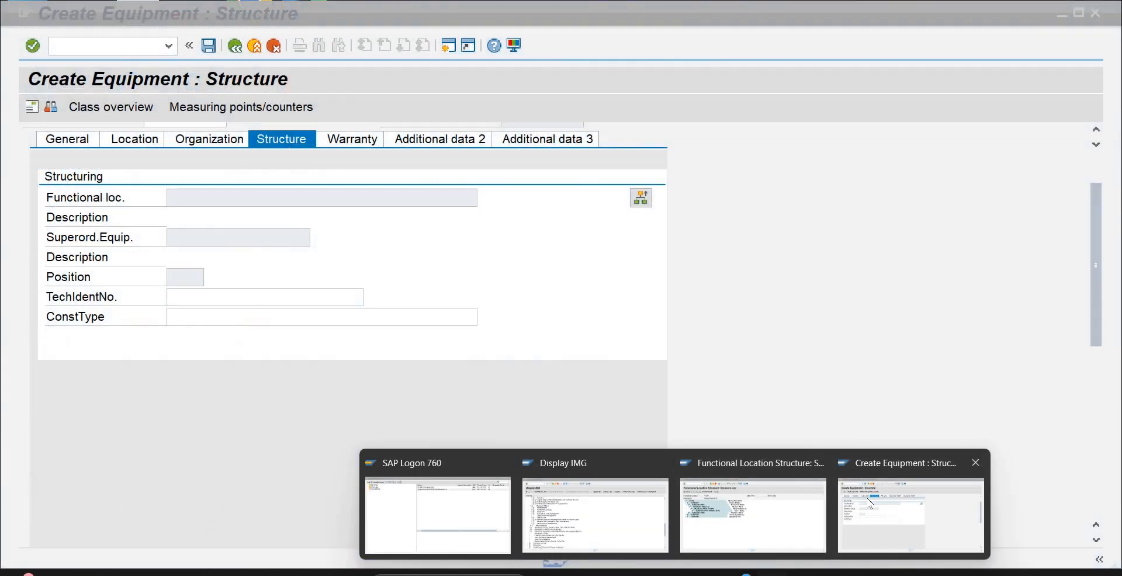
left_click(871, 503)
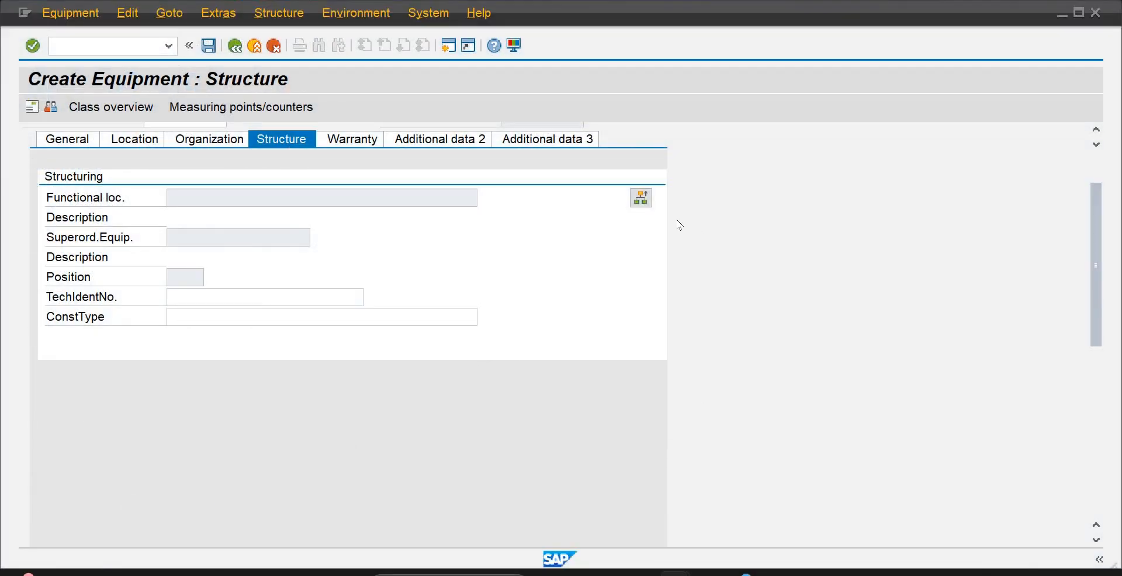
left_click(642, 200)
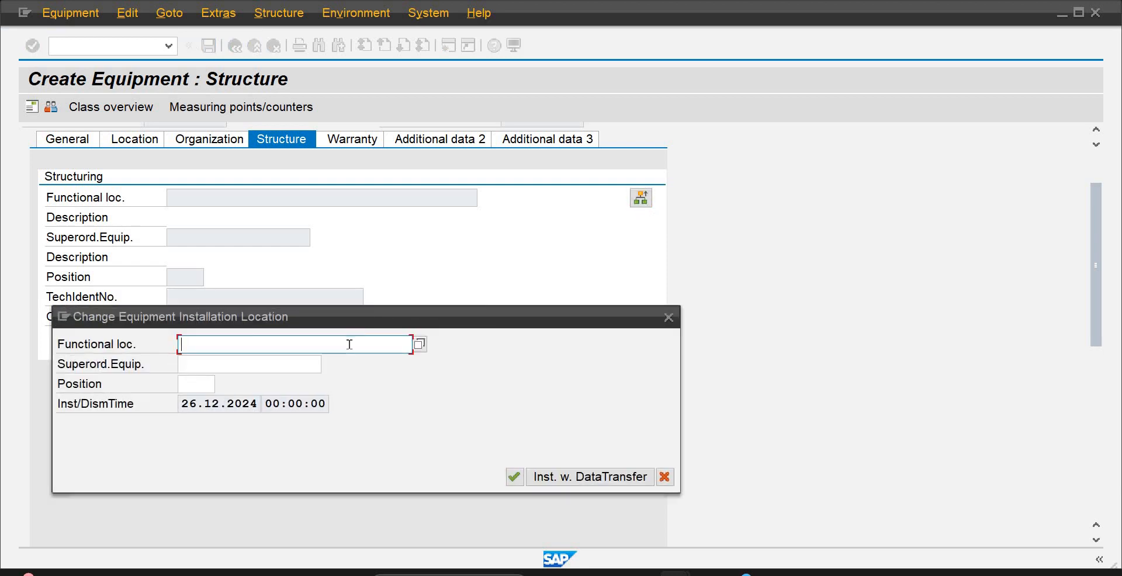
key("ctrl+v")
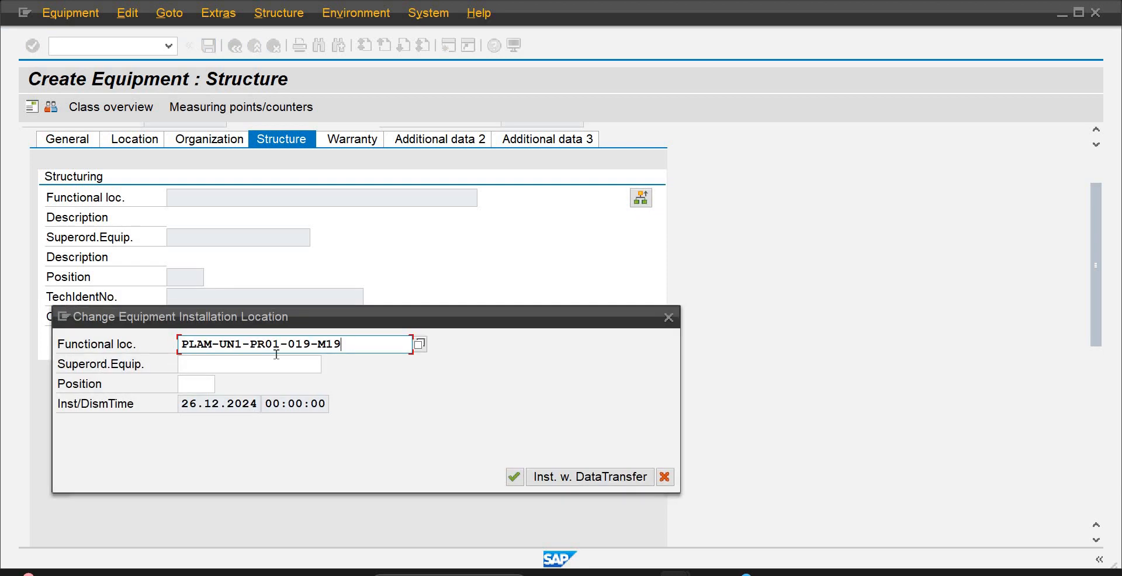
Install the equipment at position 5 of the functional location and save the equipment record
left_click(187, 386)
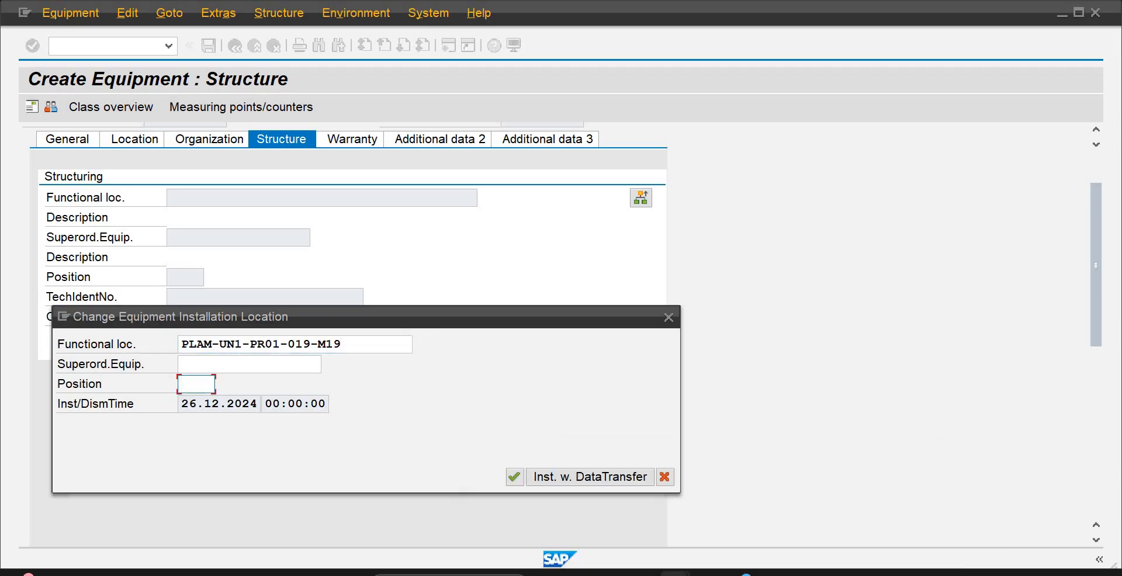
mouse_move(709, 574)
left_click(726, 544)
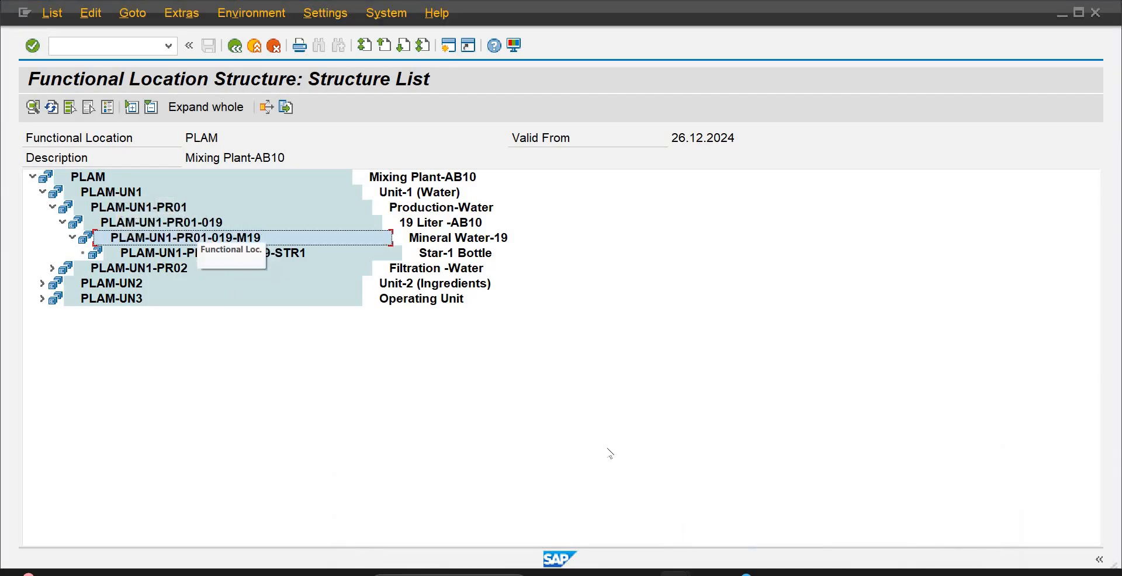
mouse_move(706, 550)
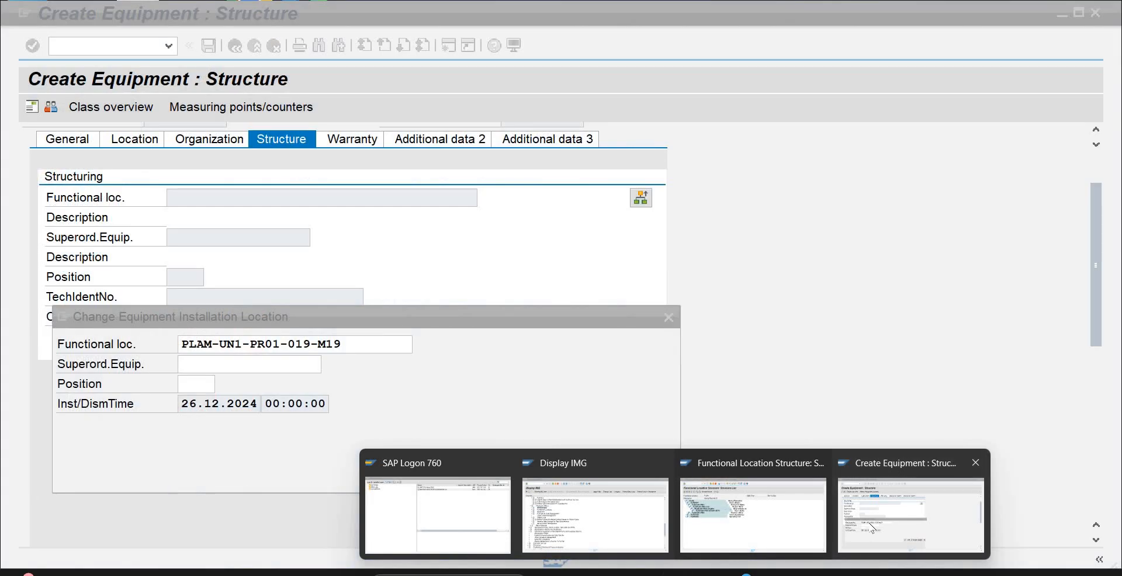
left_click(870, 528)
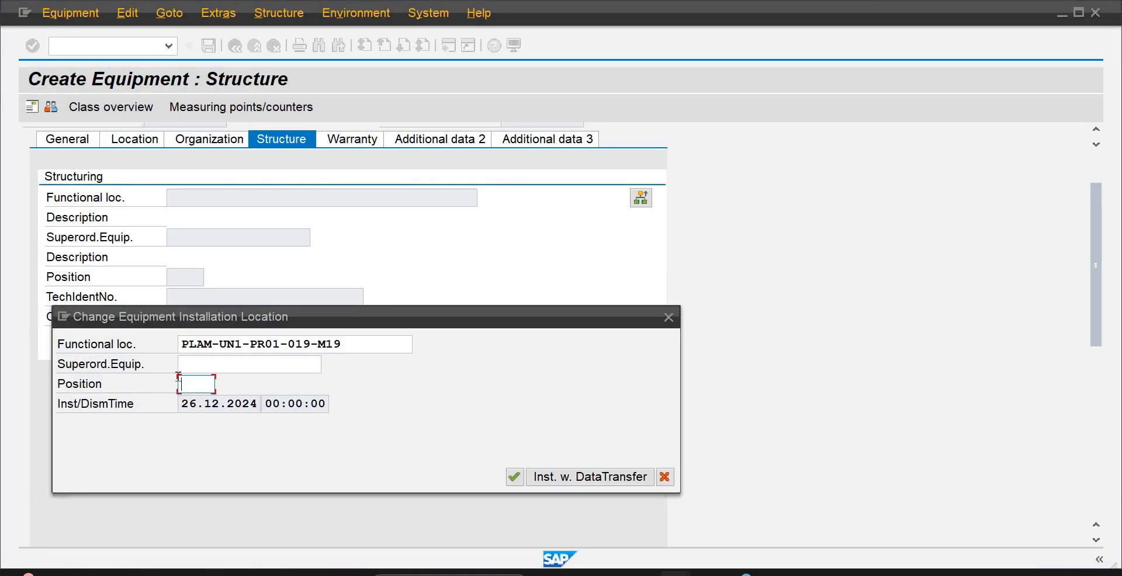
type("5")
key("Return")
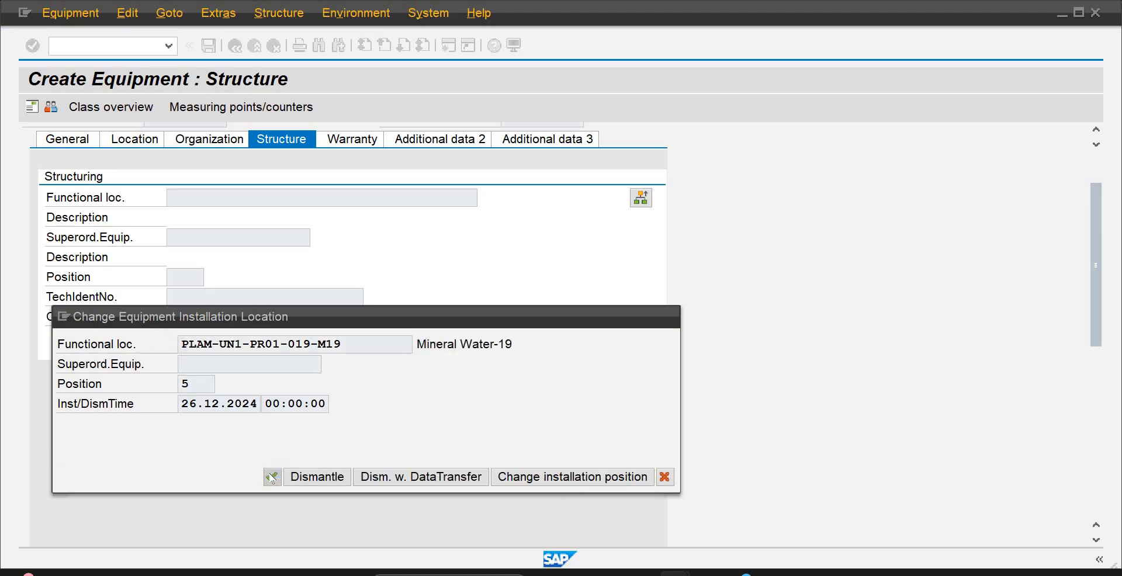
left_click(272, 478)
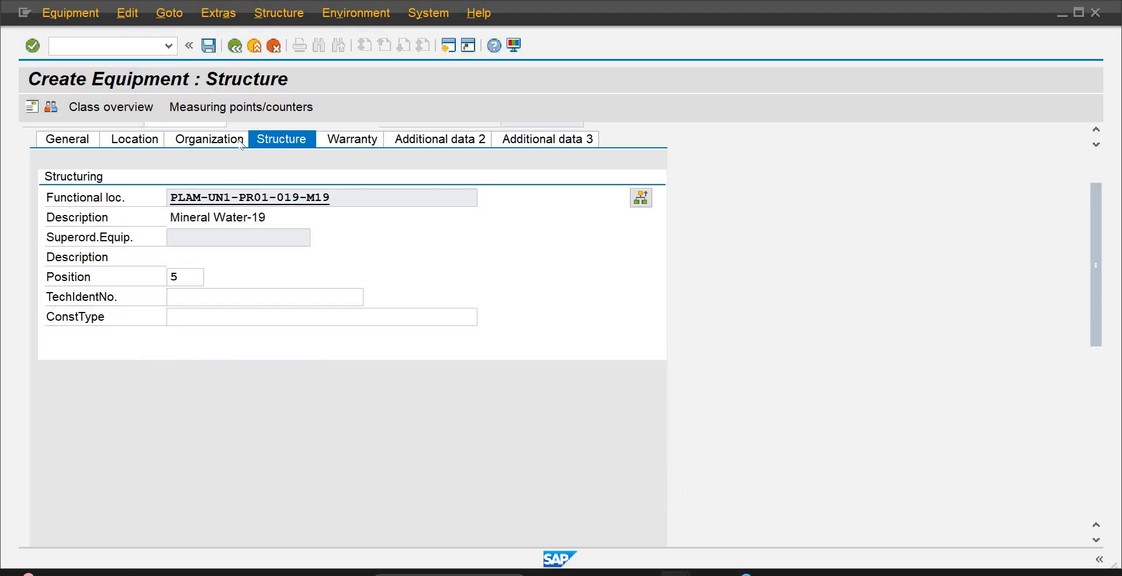
left_click(208, 47)
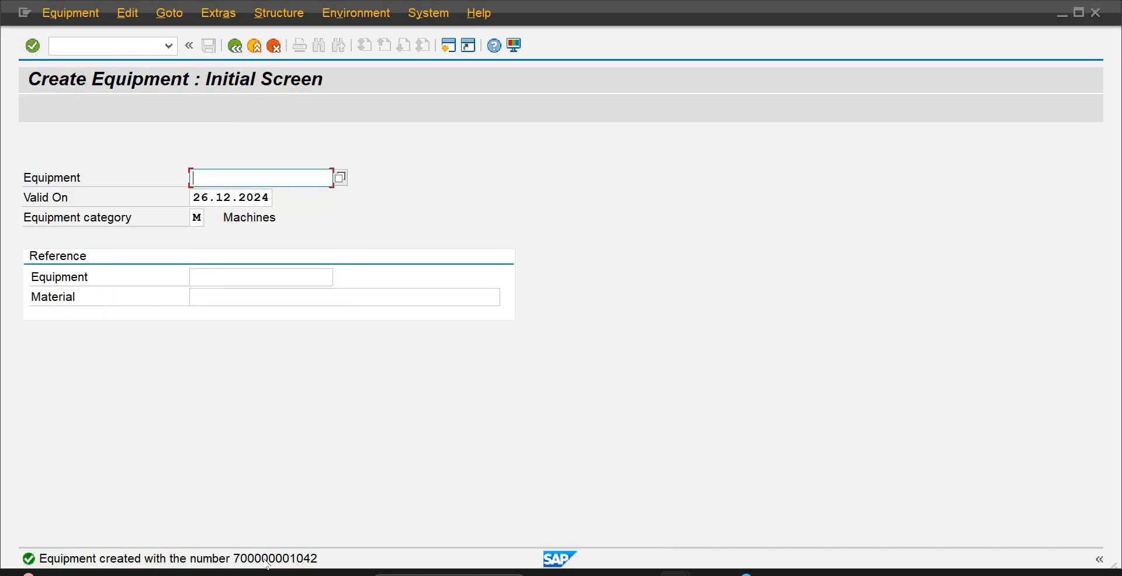
Copy the full text of the equipment creation message and switch to the Functional Locations document in Word
left_click(265, 559)
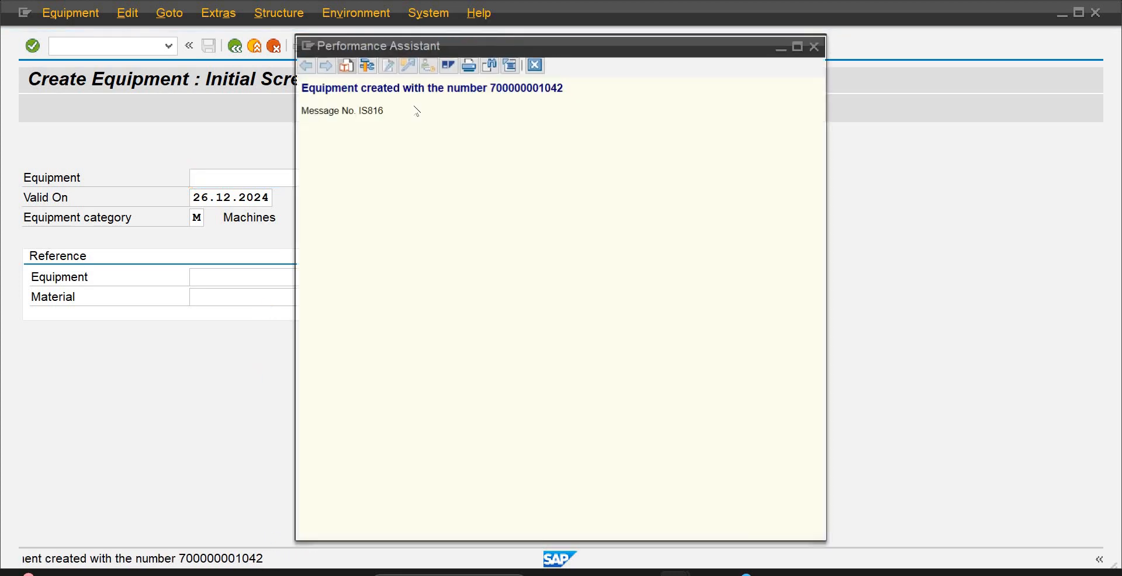
left_click_drag(563, 88, 304, 86)
key("ctrl+c")
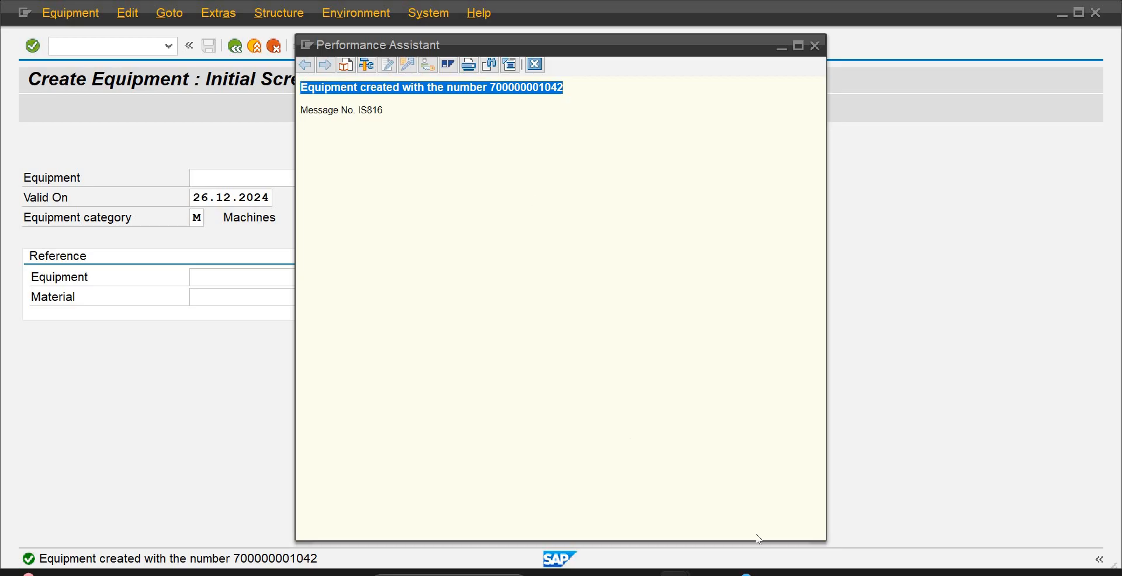
left_click(795, 544)
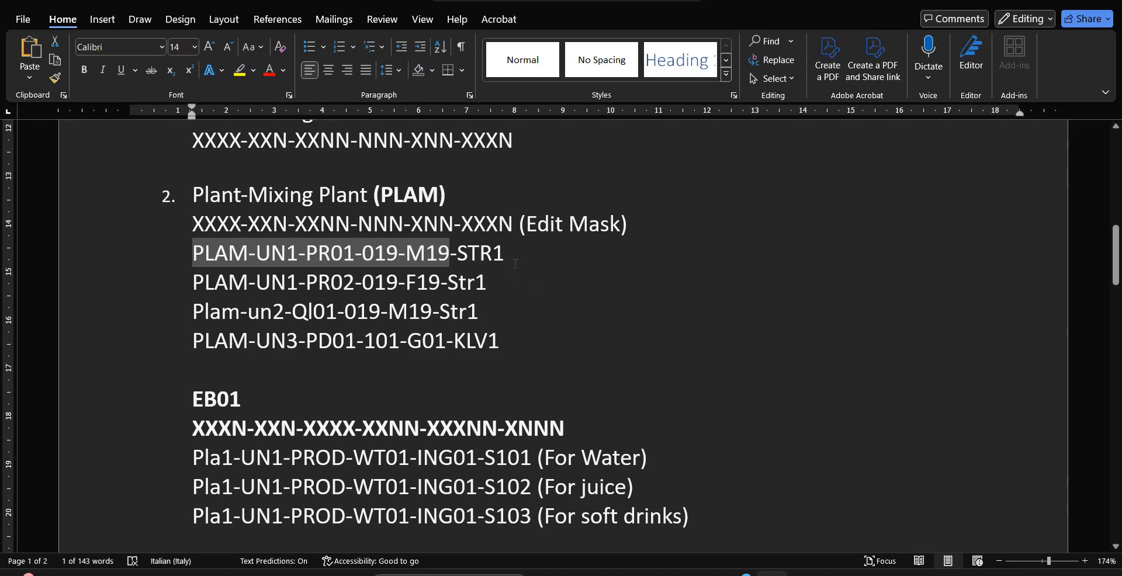
Add the line "Equipemnets:" below PLAM-UN3-PD01-101-G01-KLV1, followed by a new empty line
left_click(505, 342)
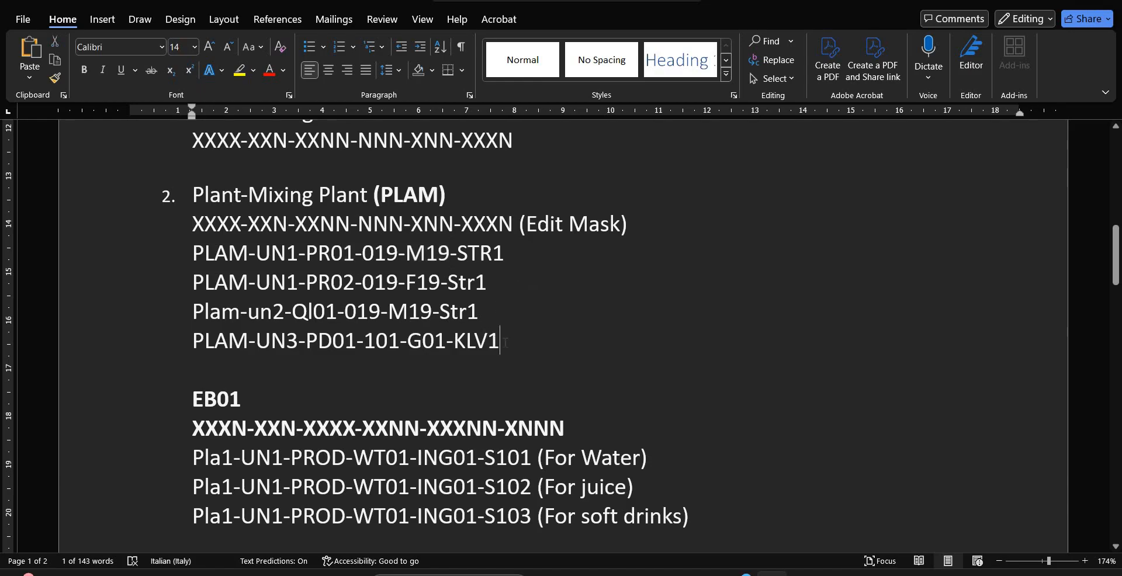
key("Return")
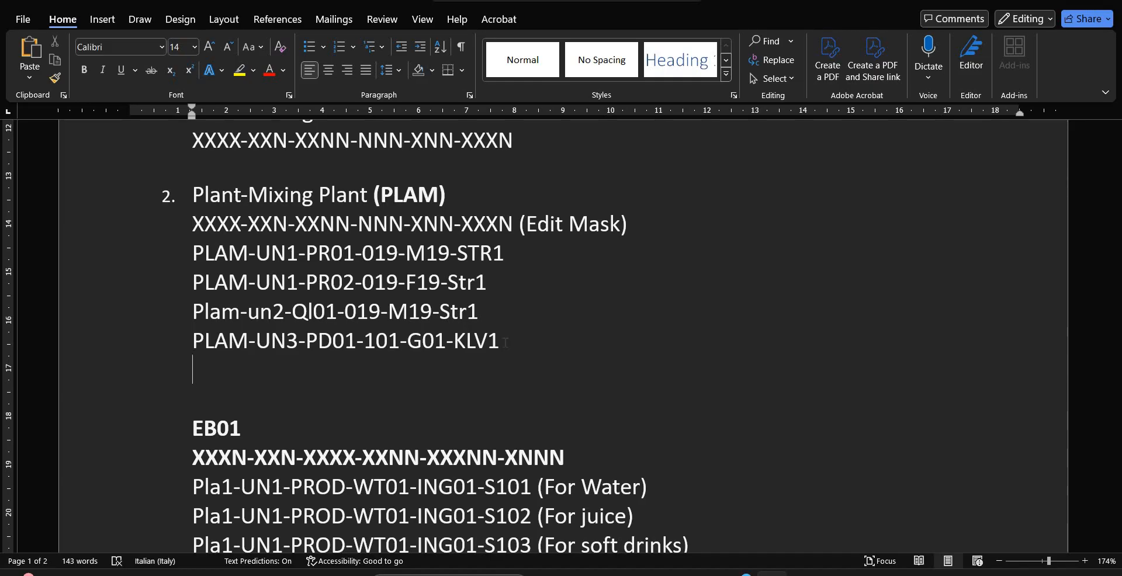
type("Equip")
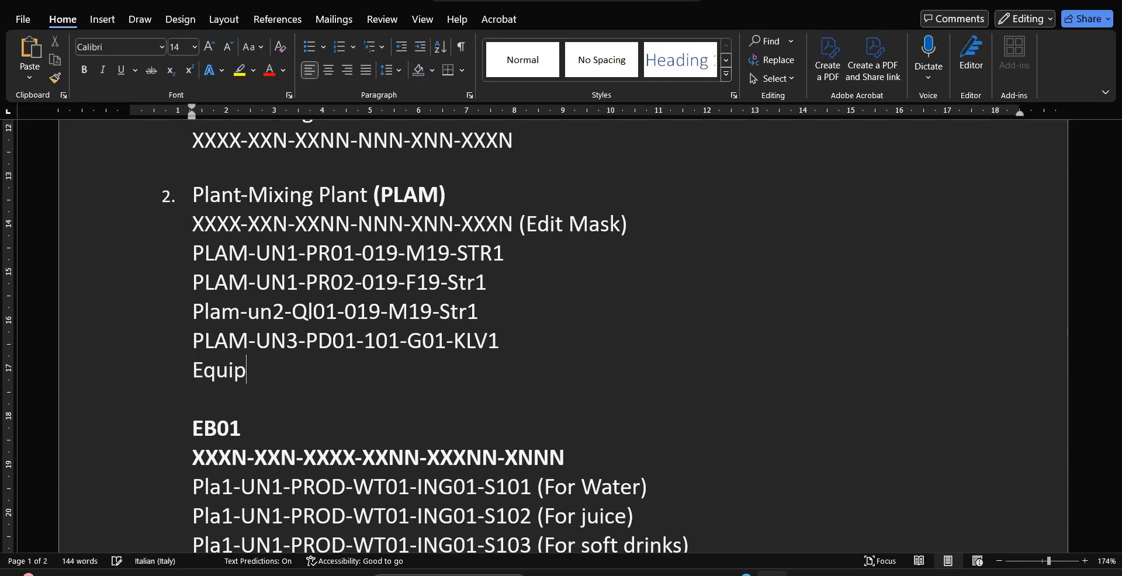
type("emnets")
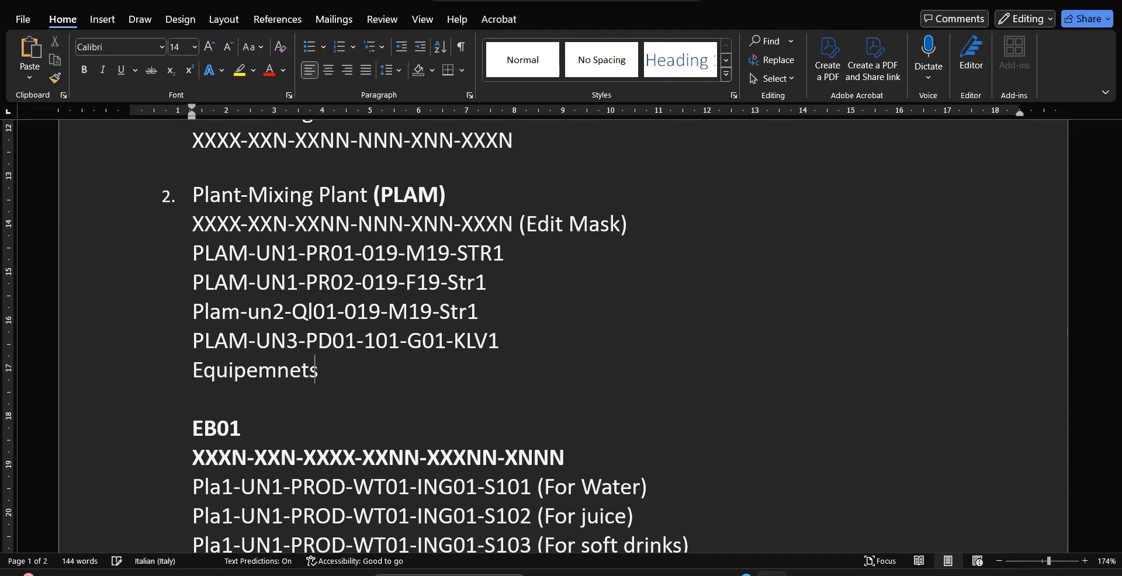
type(":")
key("Return")
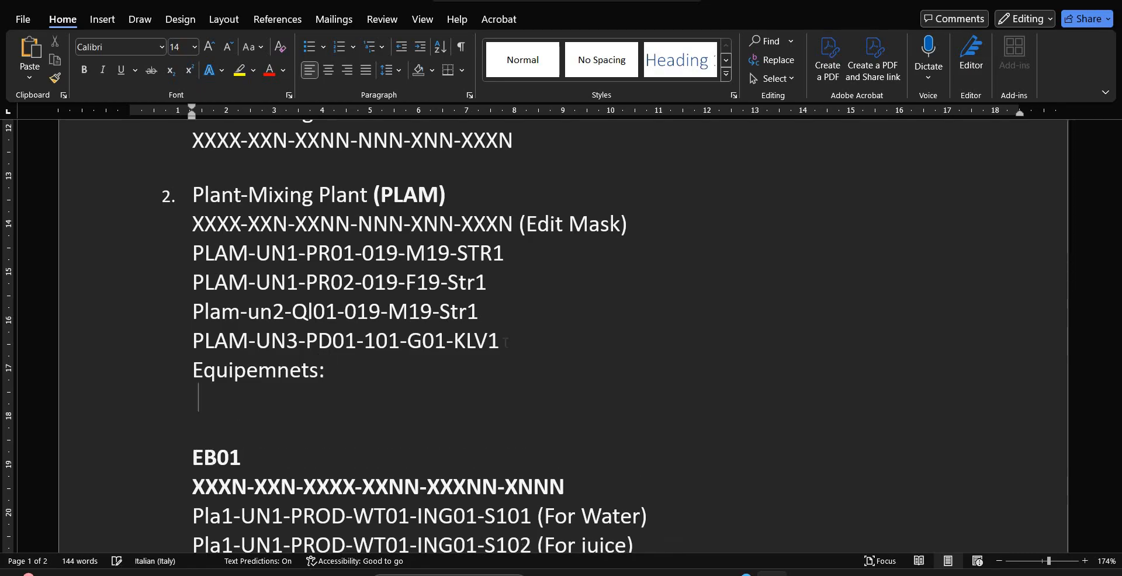
Paste the equipment creation message on the empty line and make the heading "Equipemnets:" bold
key("ctrl+v")
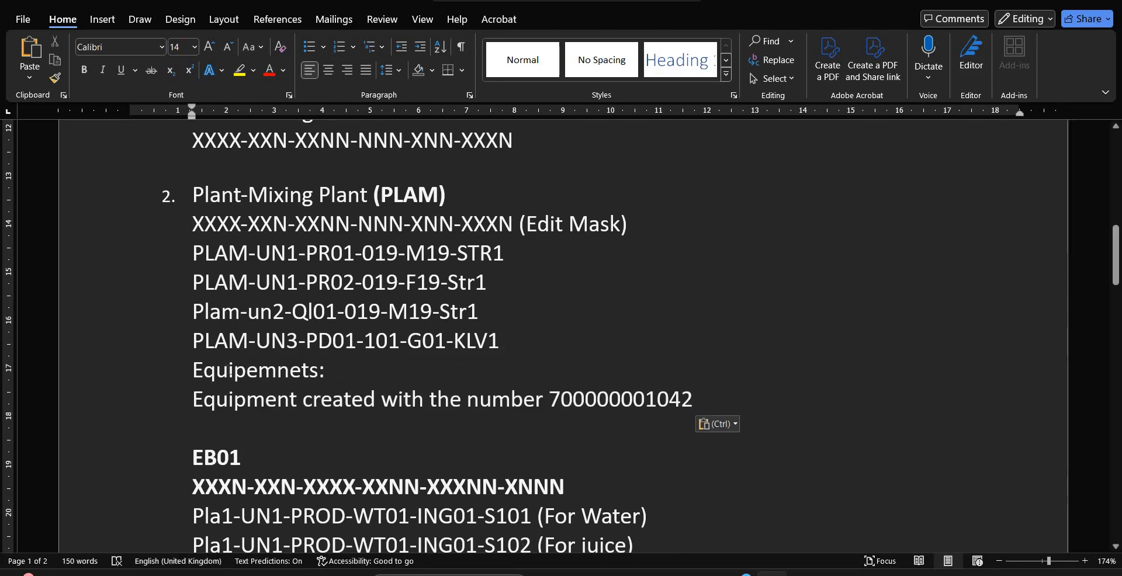
left_click_drag(346, 370, 171, 375)
key("ctrl+b")
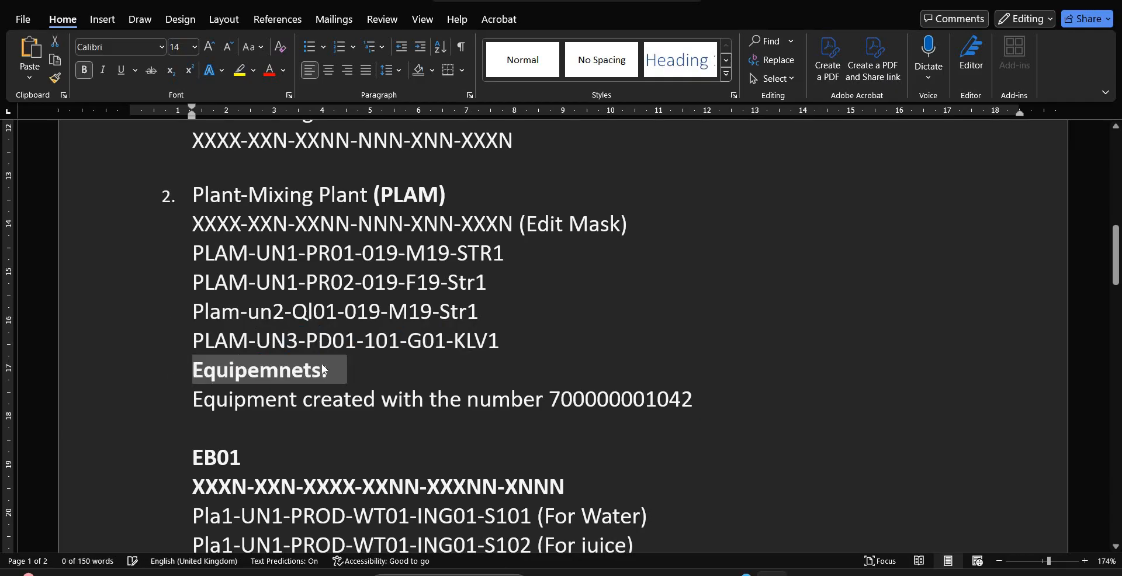
left_click(366, 365)
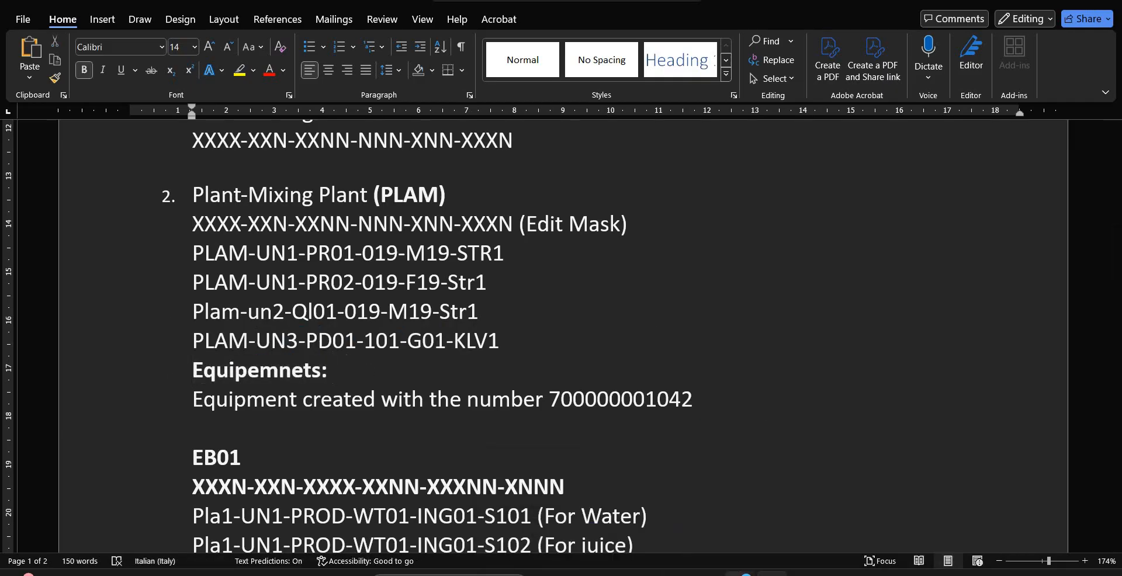
Switch to the SAP Functional Location Structure session and return it to the SAP Easy Access screen
mouse_move(675, 573)
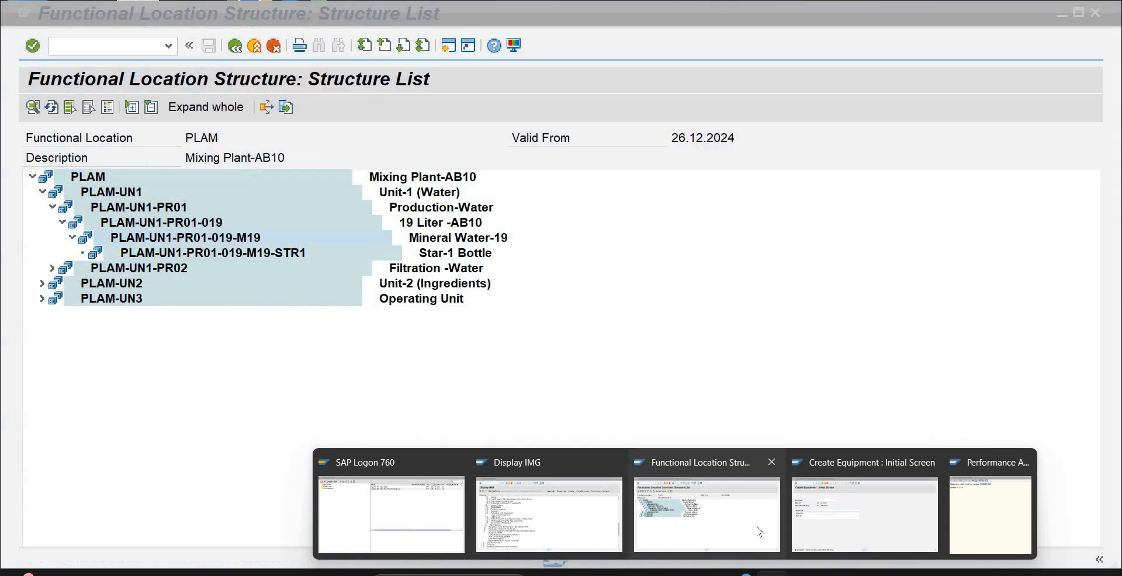
left_click(759, 532)
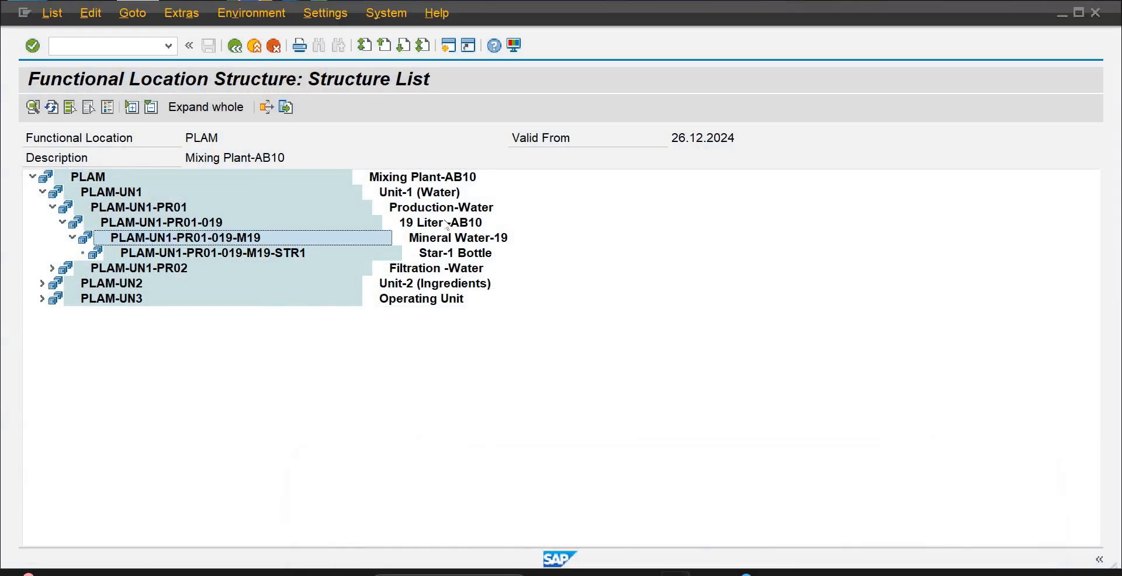
left_click(236, 47)
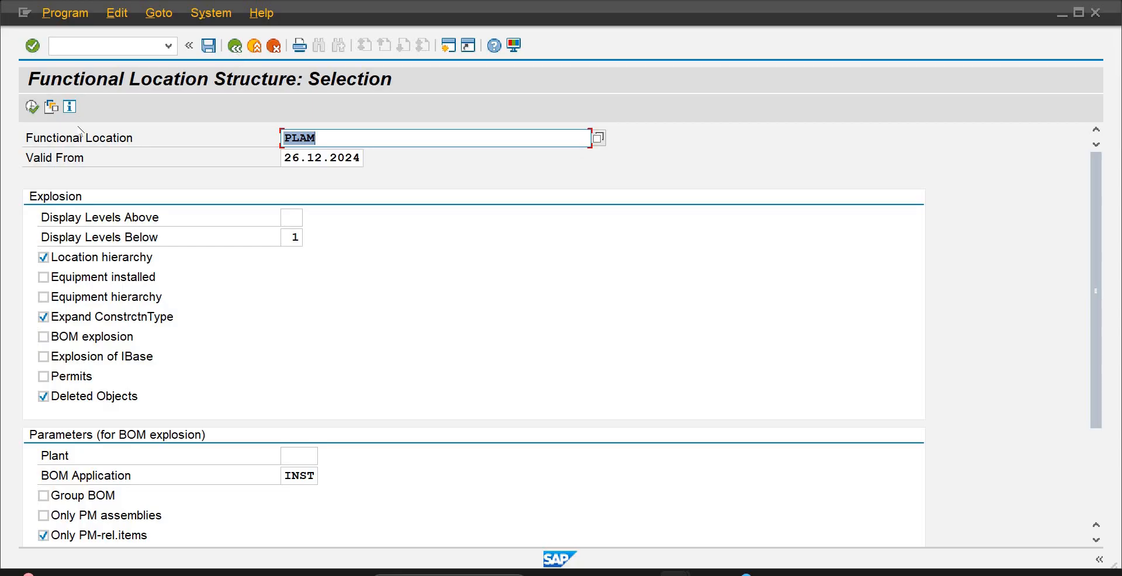
left_click(123, 50)
type("/")
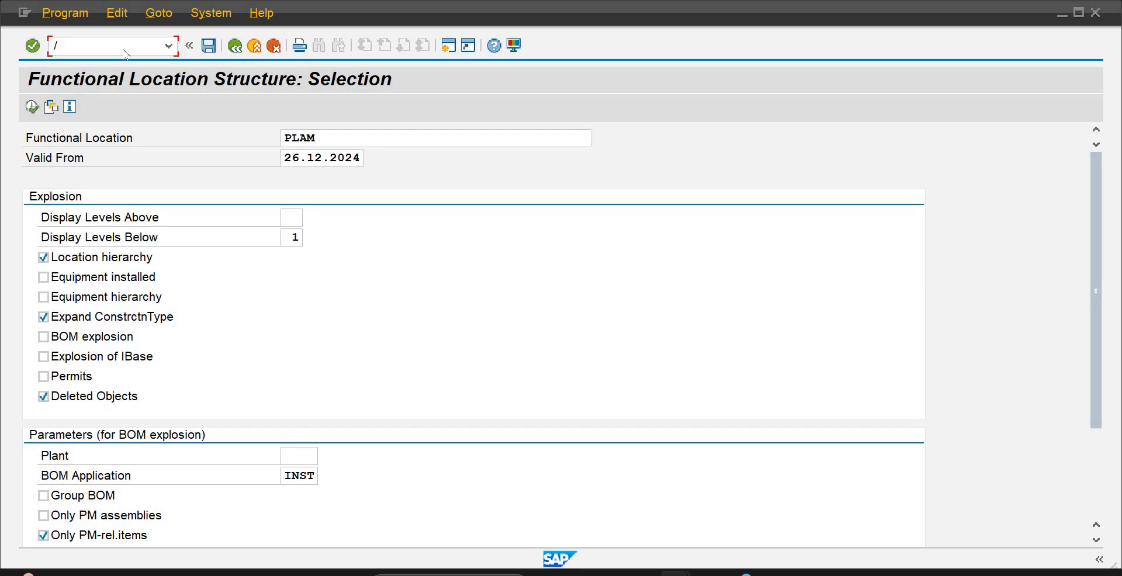
type("n")
key("Return")
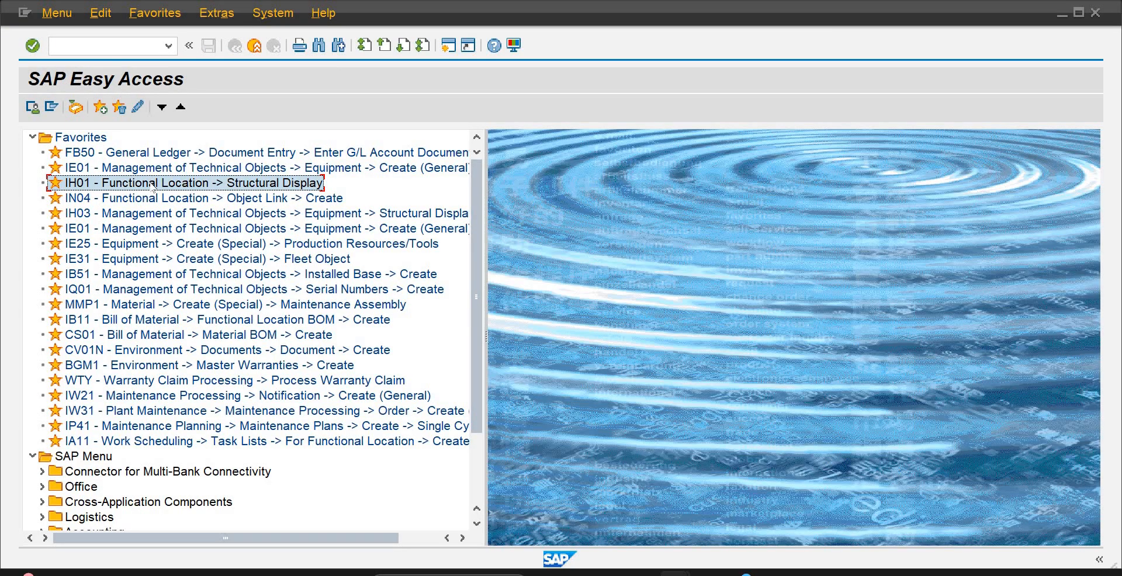
Run the IH01 structural display for functional location PLAM with Equipment installed included in the explosion
double_click(153, 183)
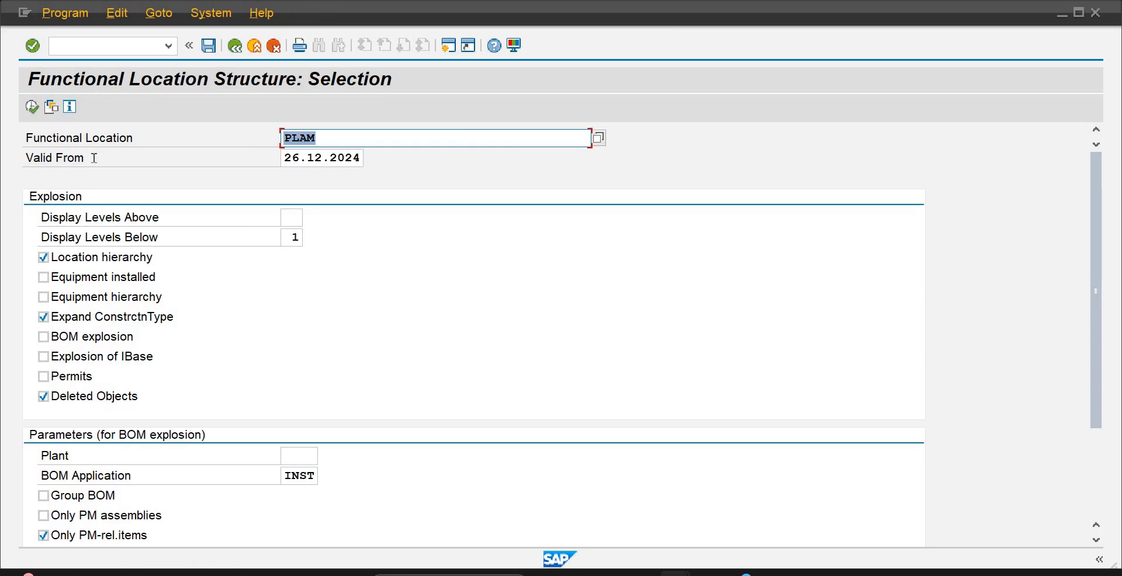
left_click(43, 278)
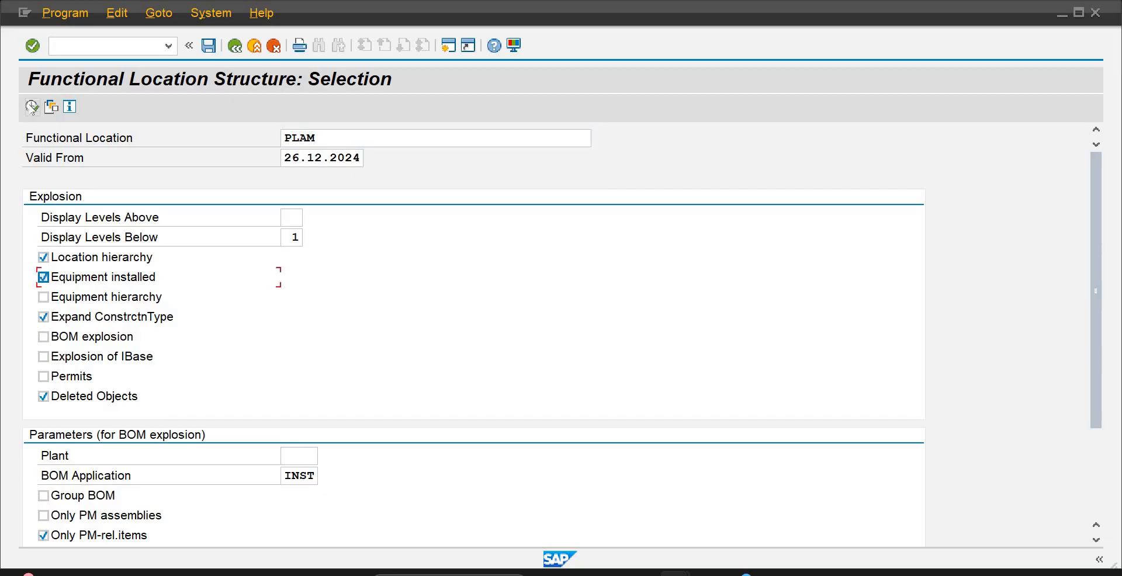
left_click(33, 107)
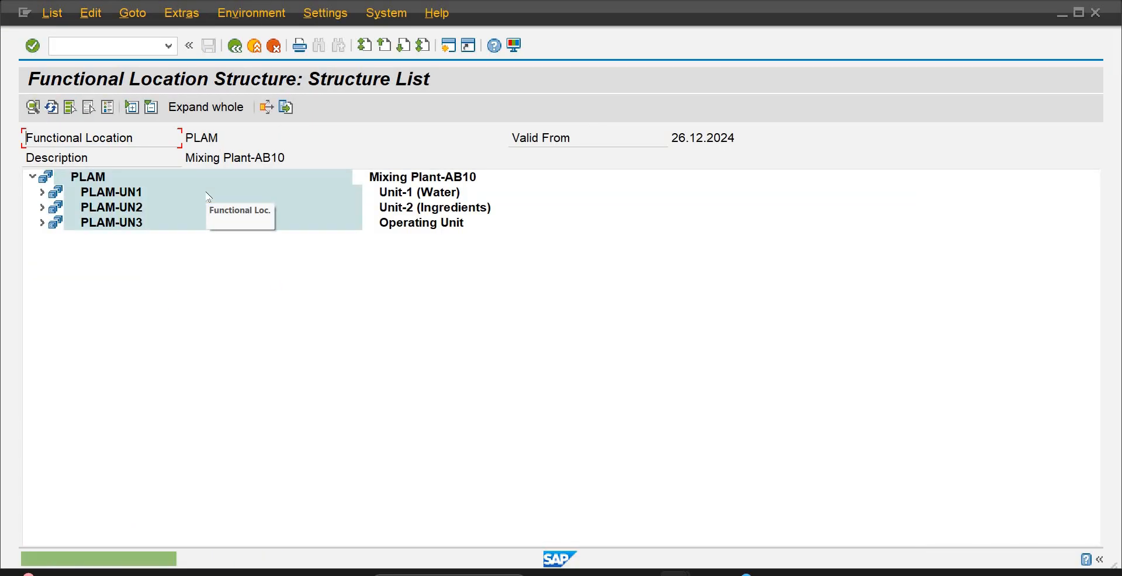
Expand the PLAM structure down to PLAM-UN1-PR01-019-M19 and check the UV Machine-Water equipment installed there
left_click(42, 192)
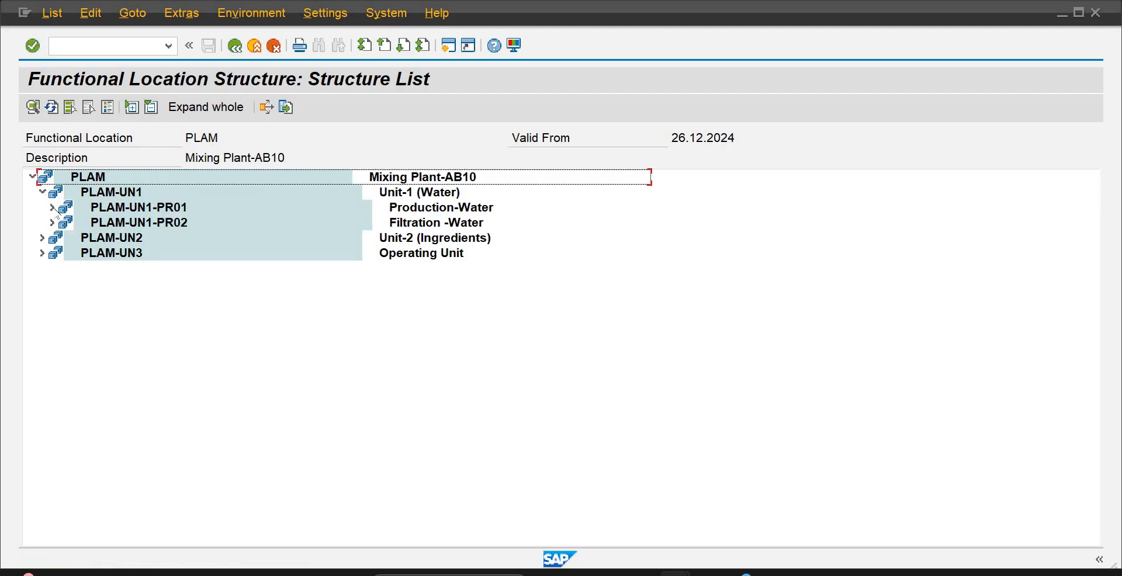
left_click(52, 207)
left_click(65, 222)
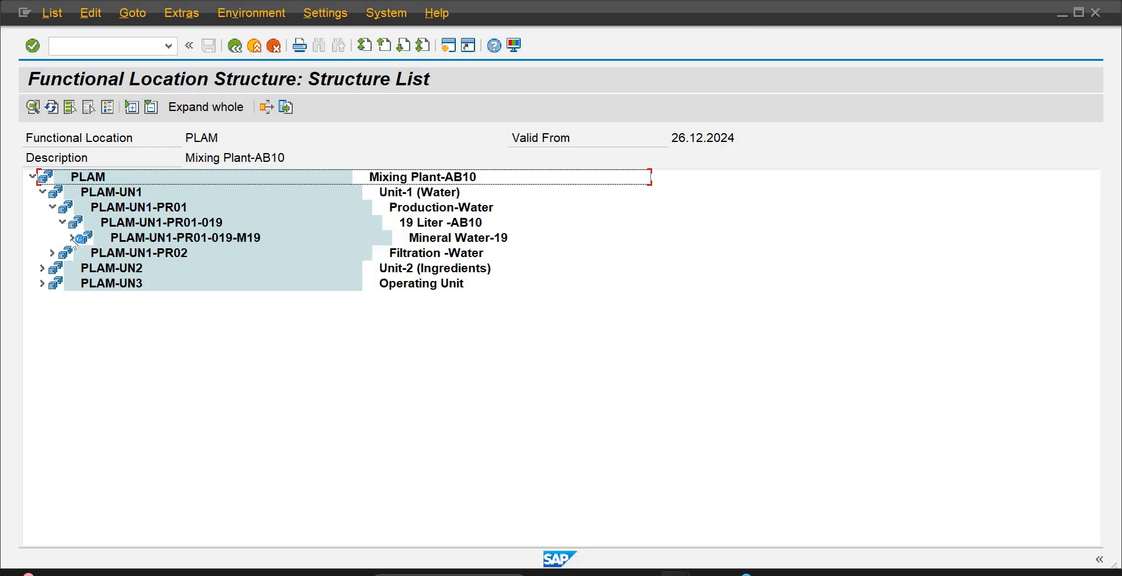
left_click(73, 238)
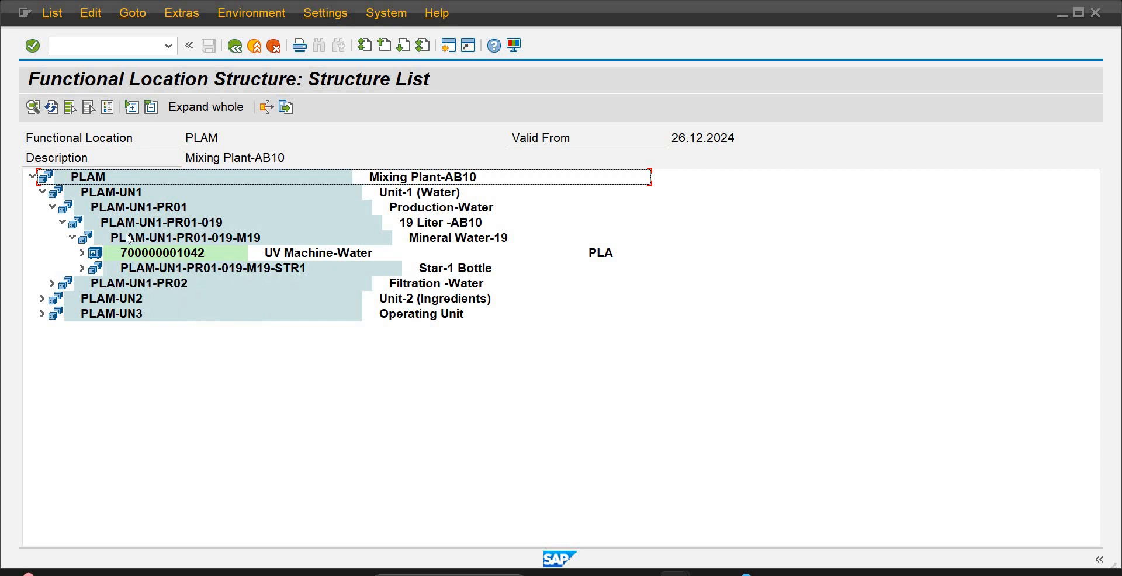
left_click(240, 242)
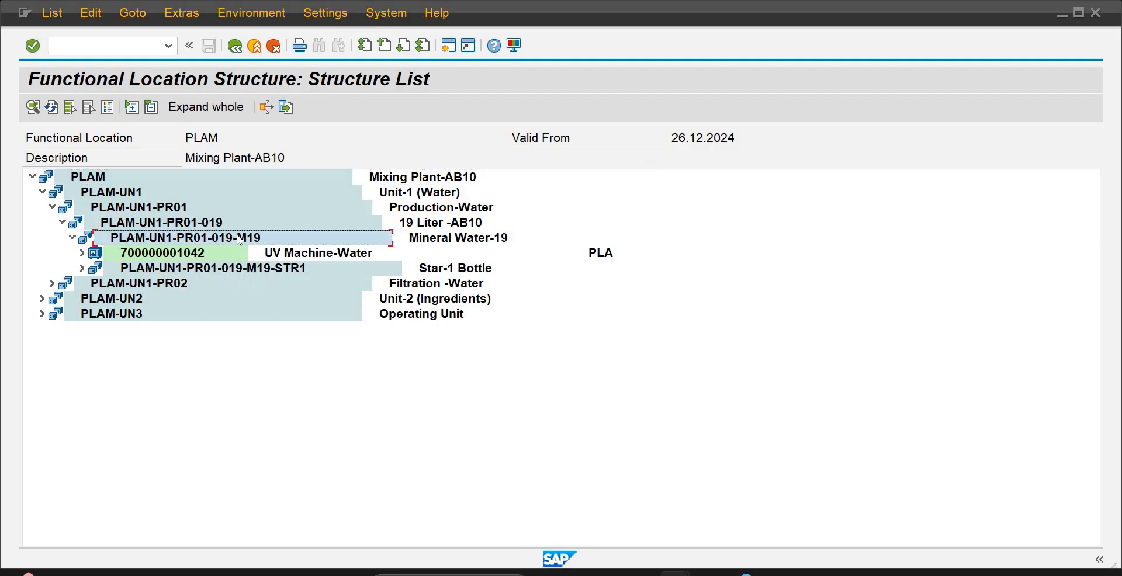
left_click(205, 252)
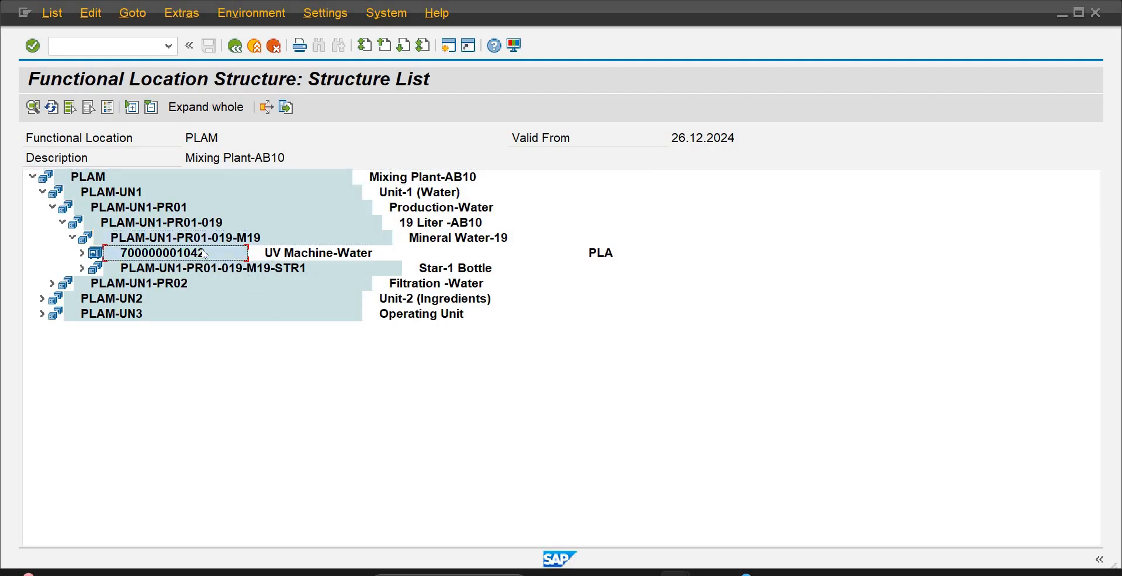
left_click(281, 255)
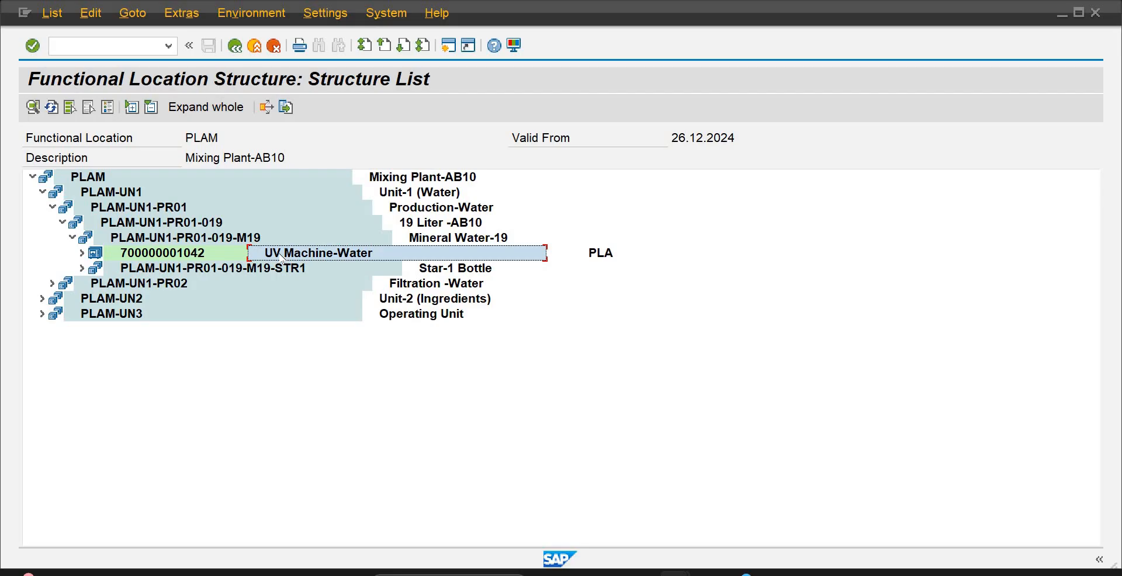
Switch to the Create Equipment session, restart IE01 and open the general data for a new category M equipment
mouse_move(675, 572)
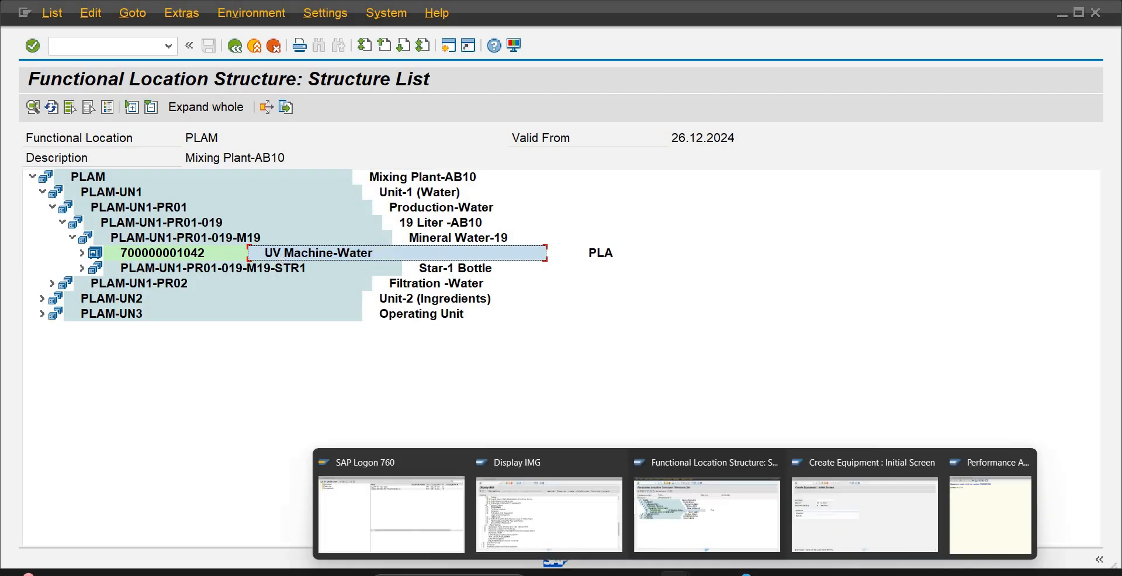
left_click(865, 503)
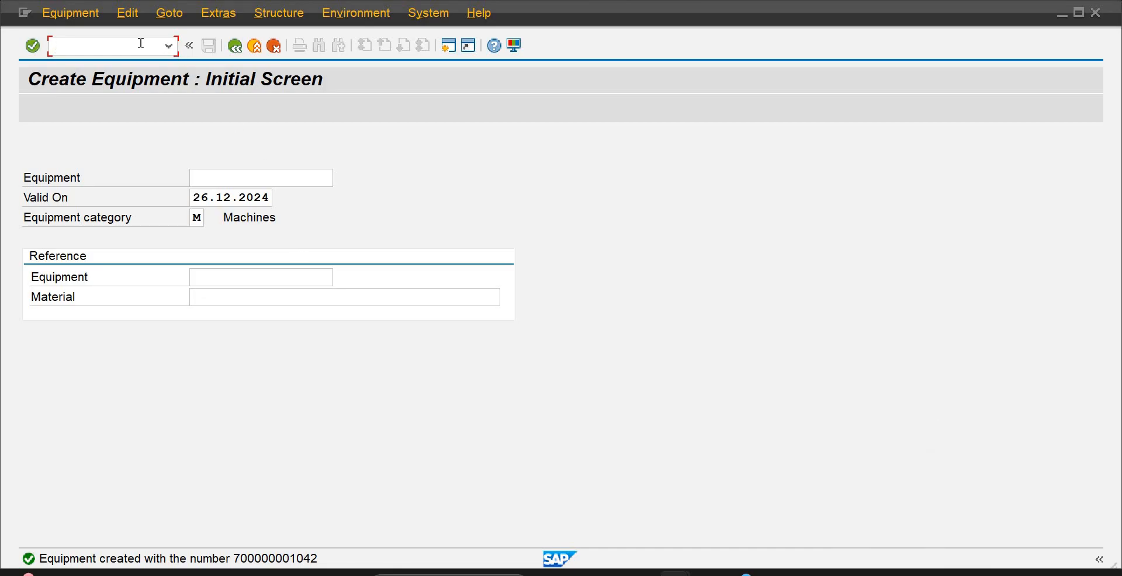
type("/n")
key("Return")
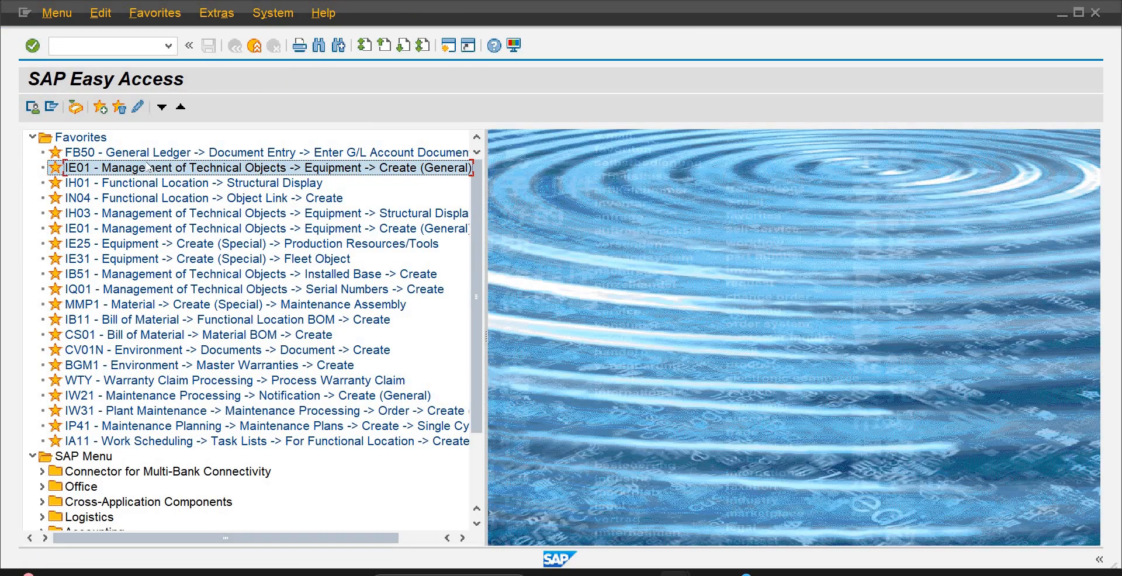
double_click(152, 169)
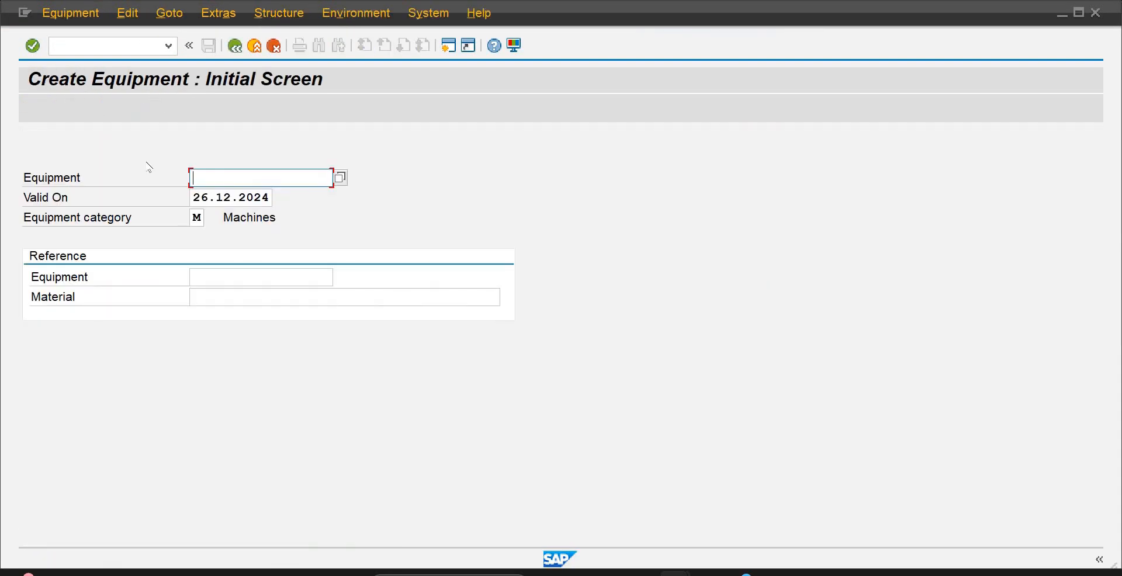
key("Return")
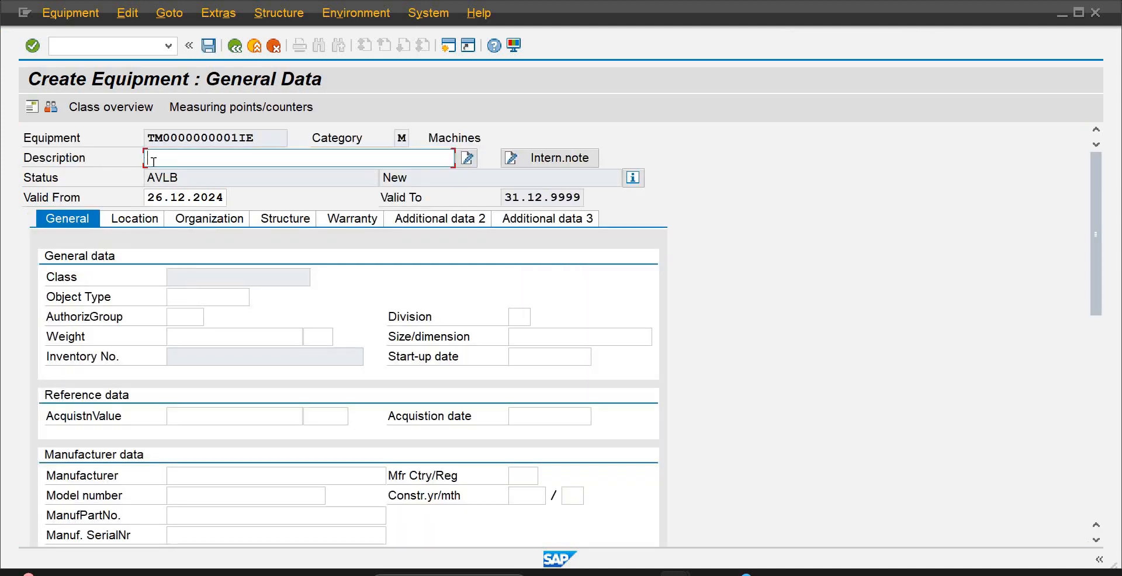
Enter "Super UV-Water" as the description of the new equipment
type("Super")
key("Down")
key("Return")
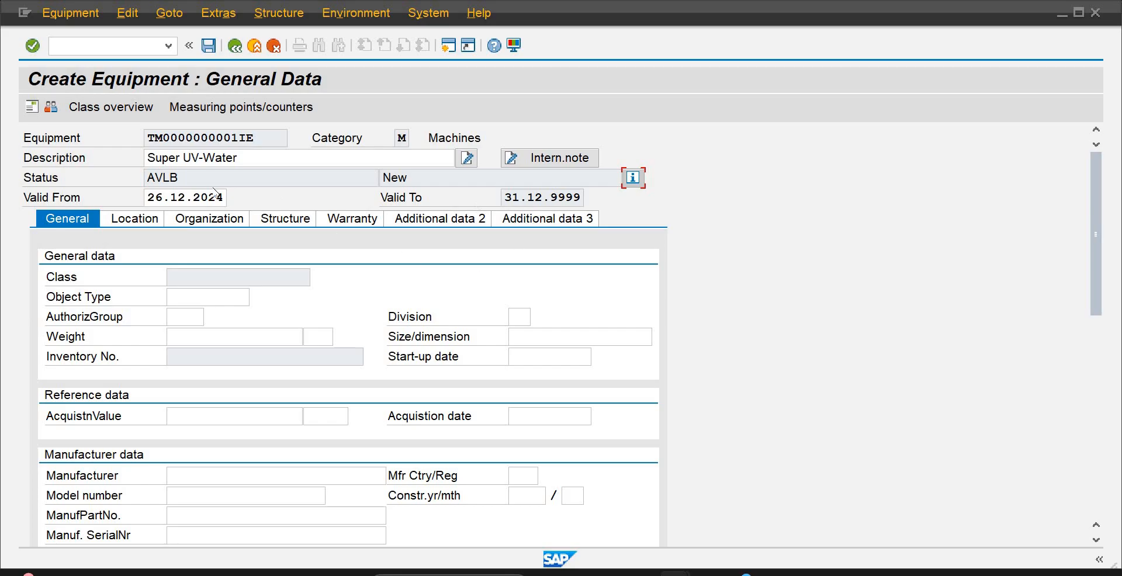
Look through the available object types and assign 1007 HYDRAULIC EQIUPMENT as the equipment's object type
left_click(189, 297)
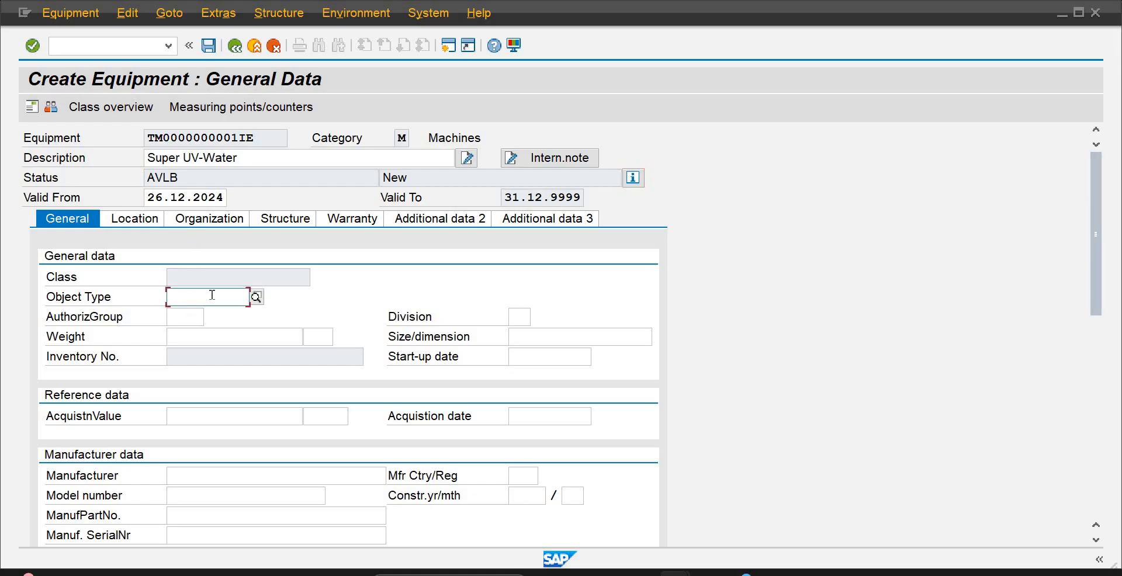
left_click(256, 297)
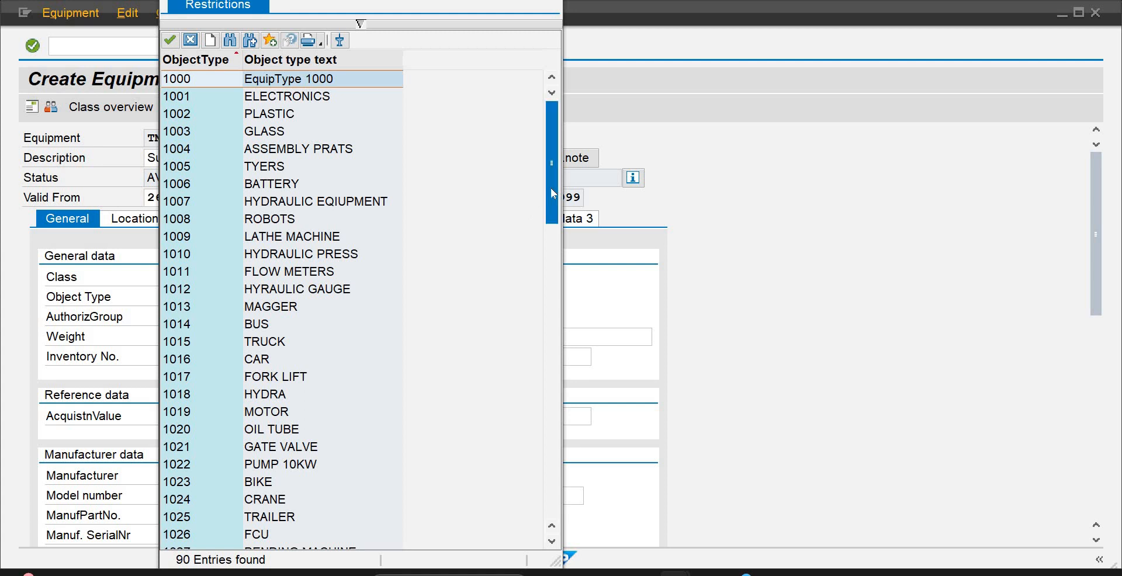
left_click_drag(550, 188, 547, 209)
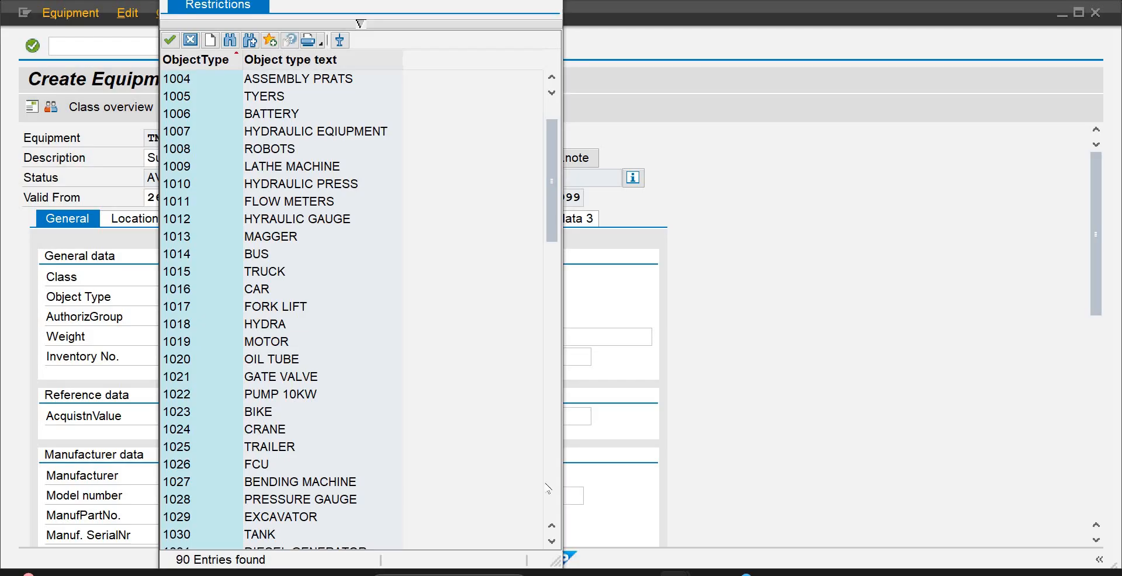
left_click(551, 542)
left_click(551, 542)
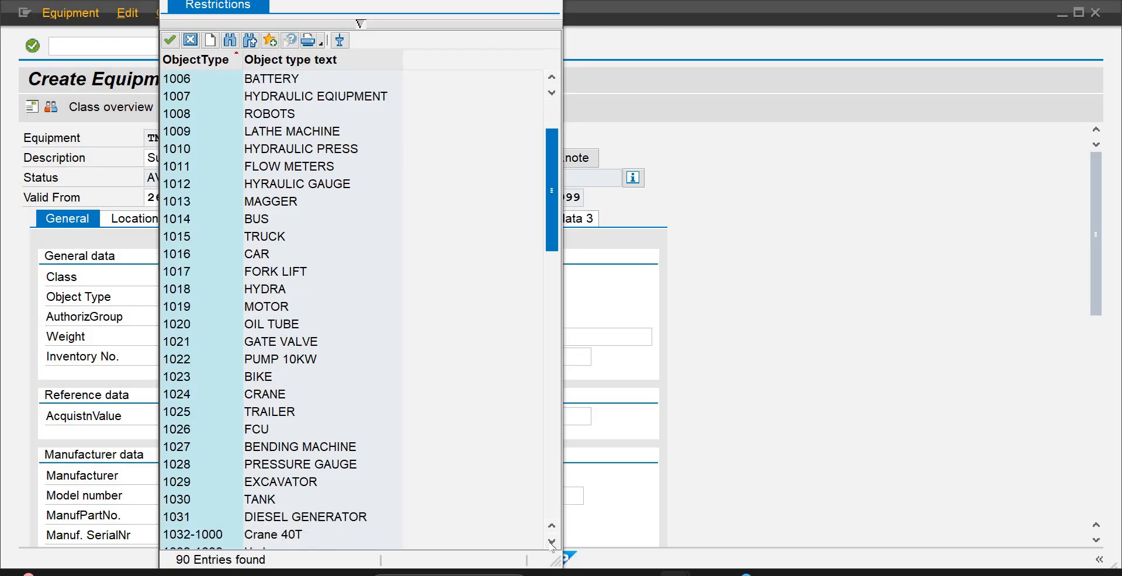
left_click(552, 542)
left_click(552, 542)
left_click(551, 542)
left_click(552, 542)
left_click(552, 542)
left_click(551, 542)
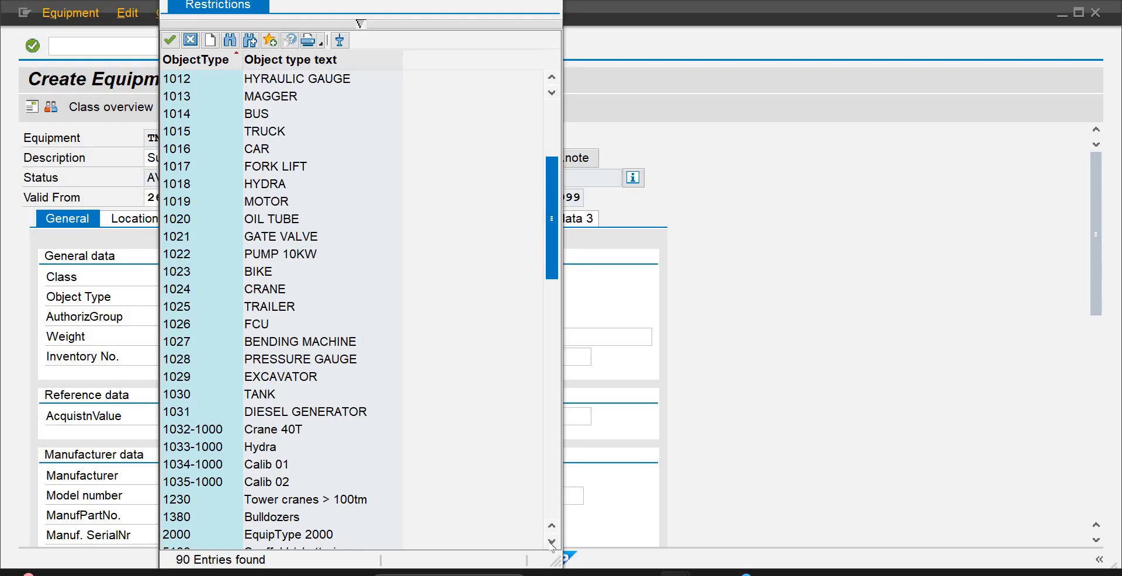
left_click(552, 542)
left_click(552, 541)
left_click(551, 542)
left_click(551, 542)
left_click(552, 542)
left_click(552, 542)
left_click(552, 542)
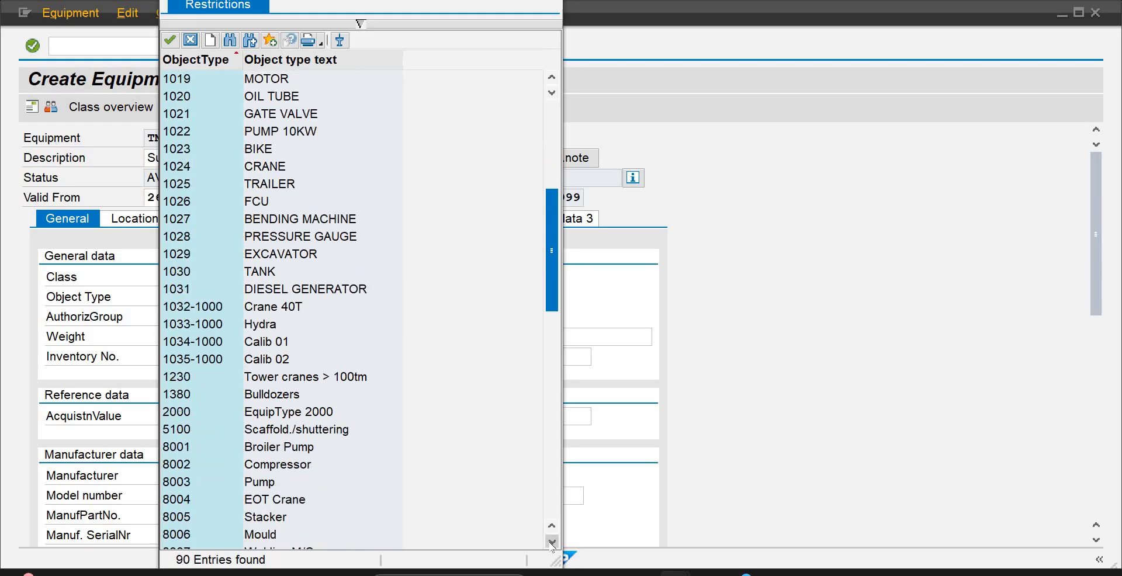
left_click(552, 541)
left_click(551, 542)
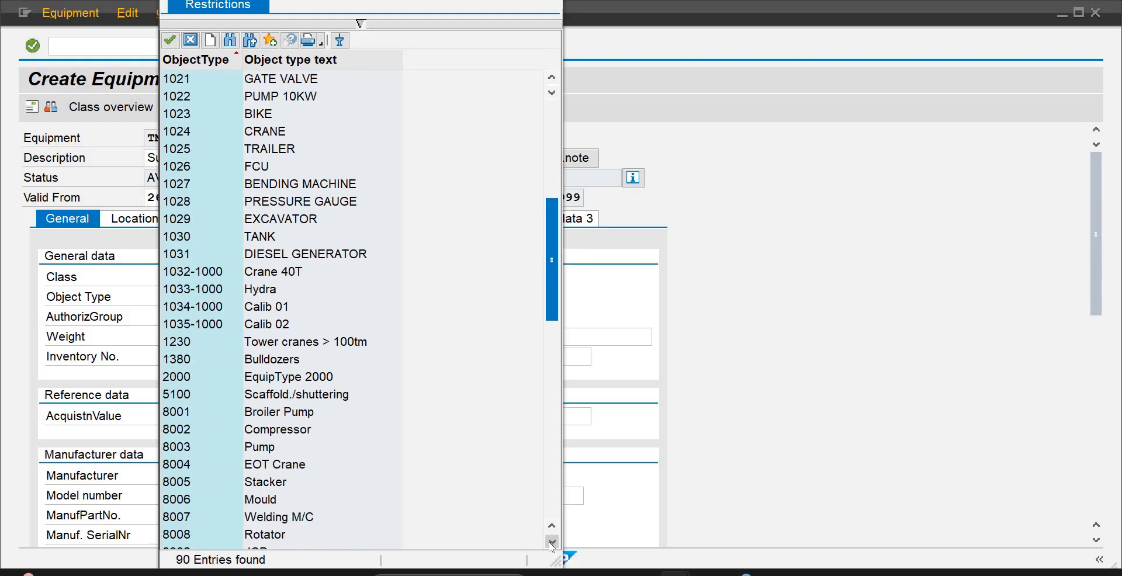
left_click(551, 542)
left_click(551, 542)
left_click(551, 542)
left_click(552, 541)
left_click(551, 541)
left_click(551, 541)
left_click(551, 542)
left_click(552, 541)
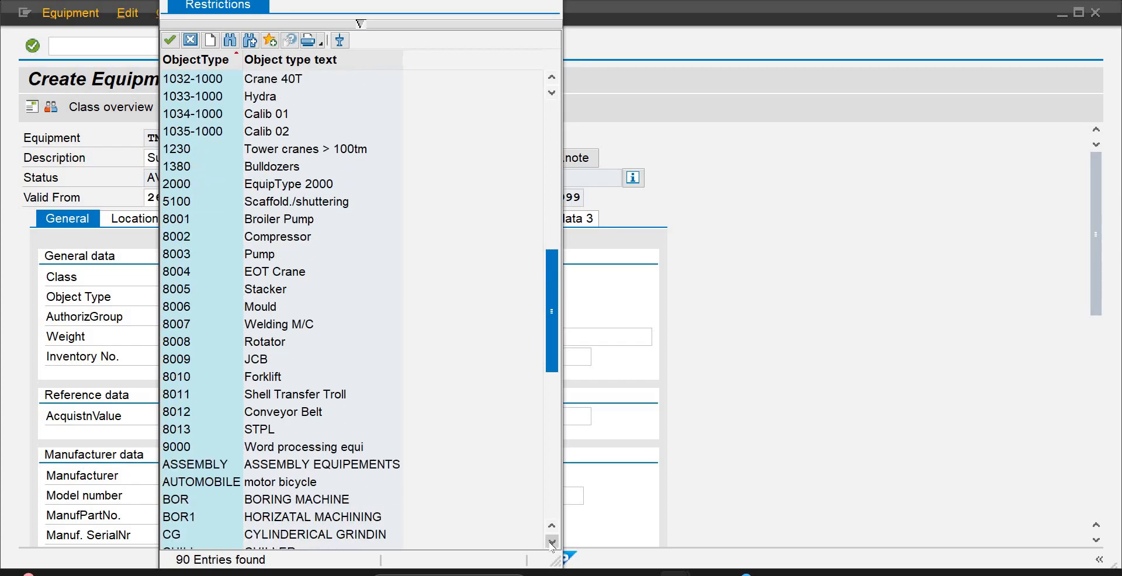
left_click(552, 542)
left_click(552, 542)
left_click(552, 541)
left_click(551, 542)
left_click(552, 542)
left_click(552, 542)
left_click(552, 543)
left_click(552, 543)
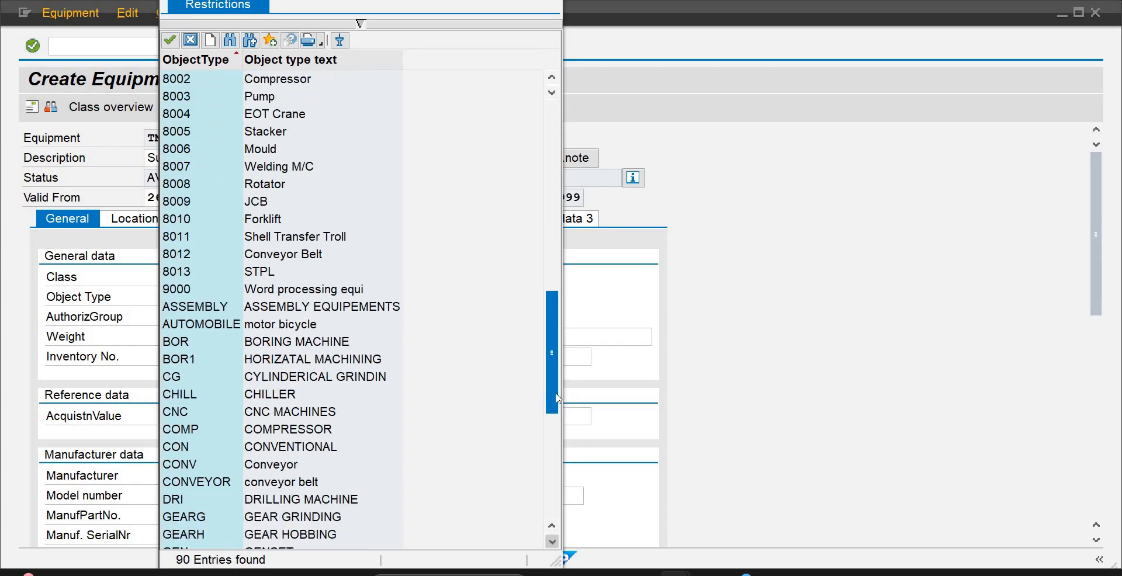
left_click_drag(552, 388, 551, 204)
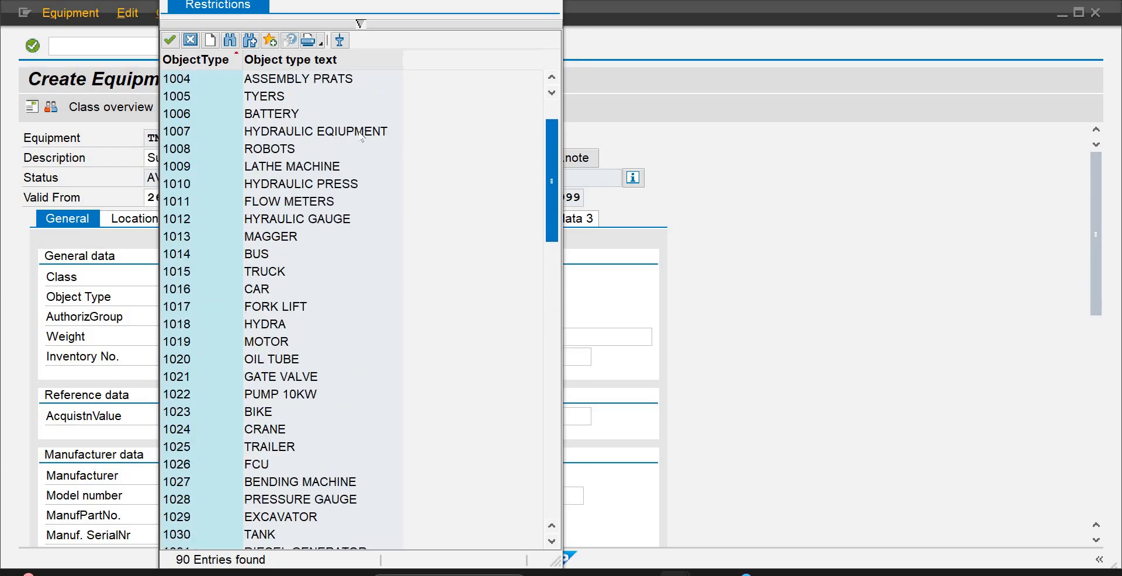
left_click(359, 132)
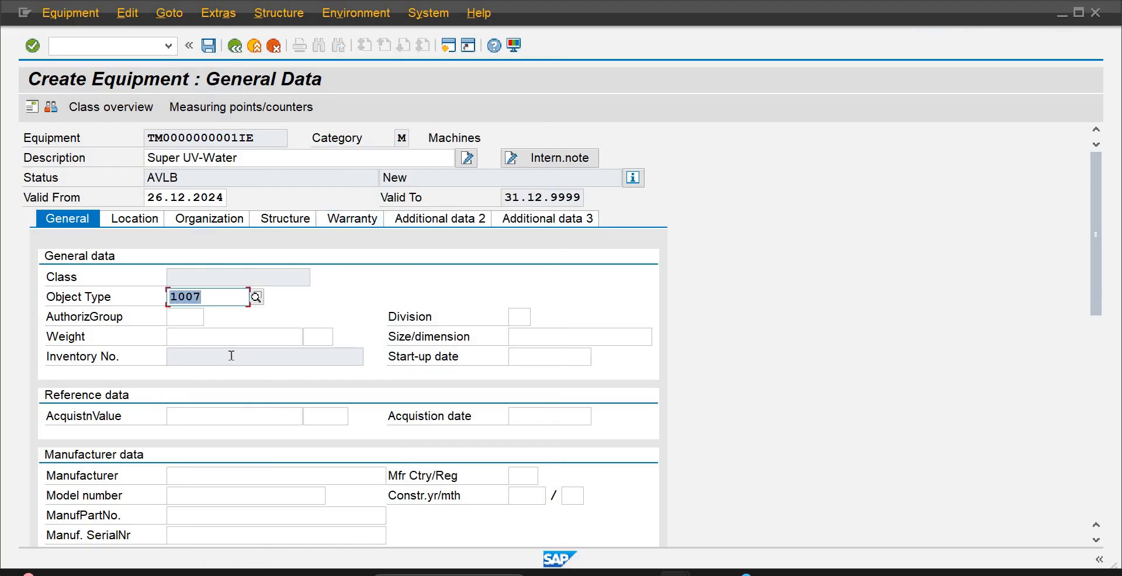
Enter a weight of 15 with the unit Ton in the general data of the Super UV-Water equipment
left_click(197, 330)
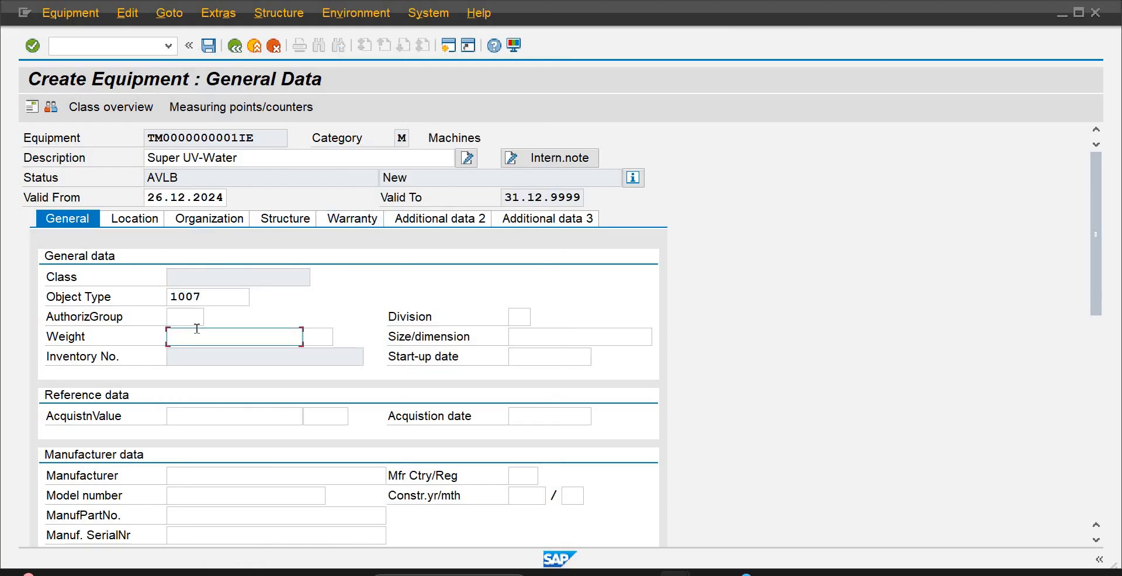
type("15")
key("Tab")
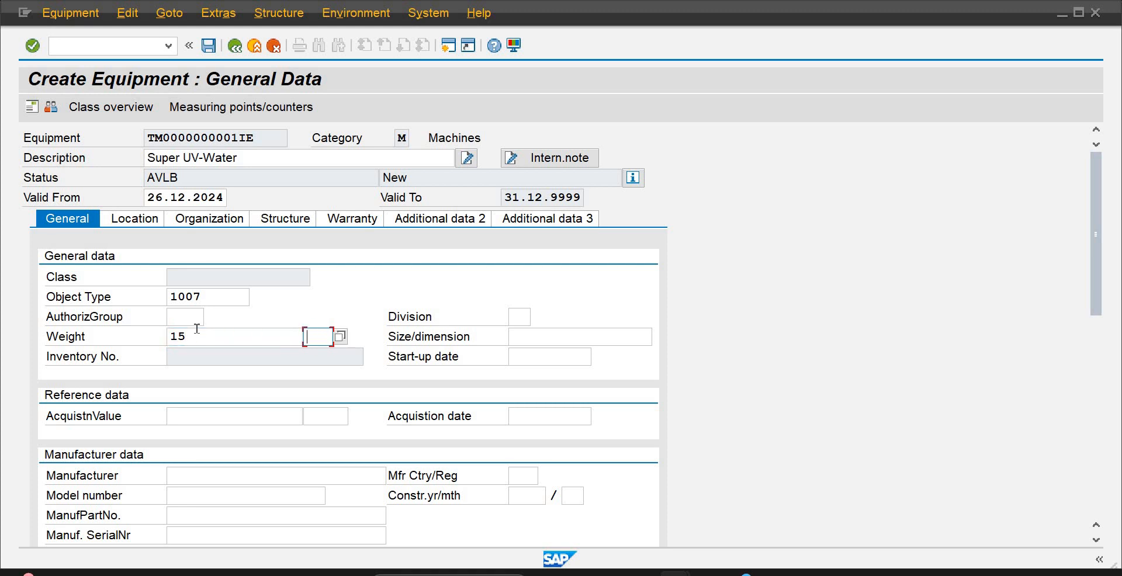
type("Ton")
key("Tab")
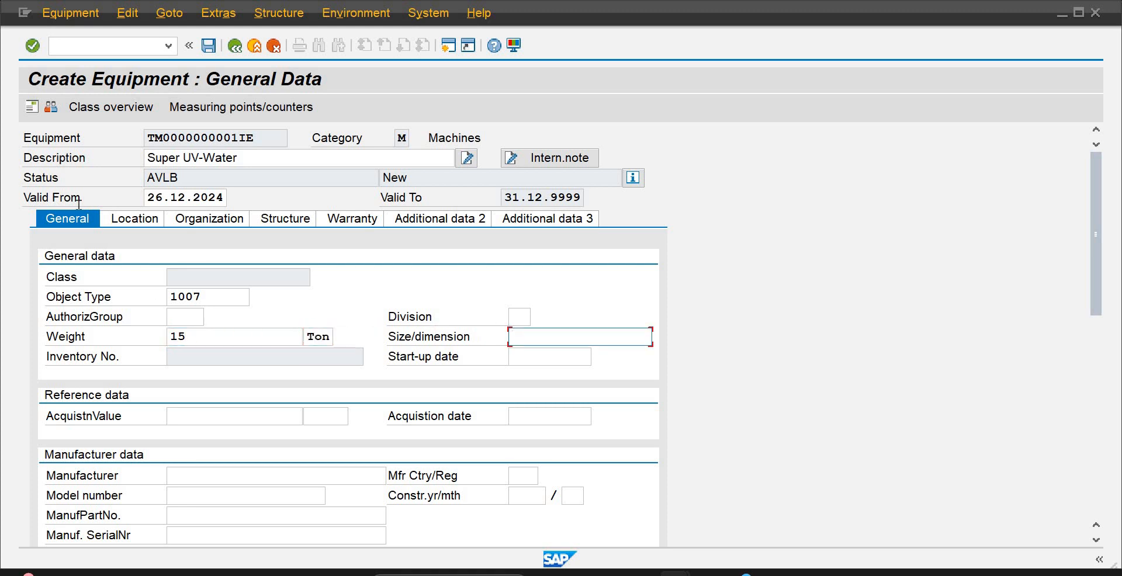
key("shift+Tab")
key("shift+Tab")
left_click(8, 7)
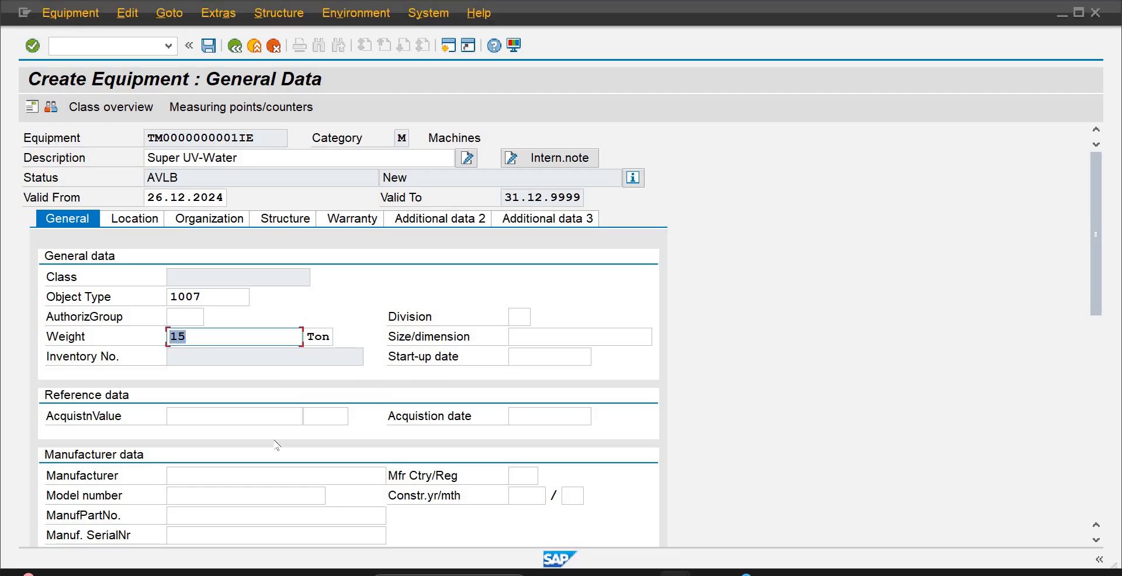
Enter Seimens as the manufacturer and US as the manufacturer's country in the manufacturer data
left_click(200, 483)
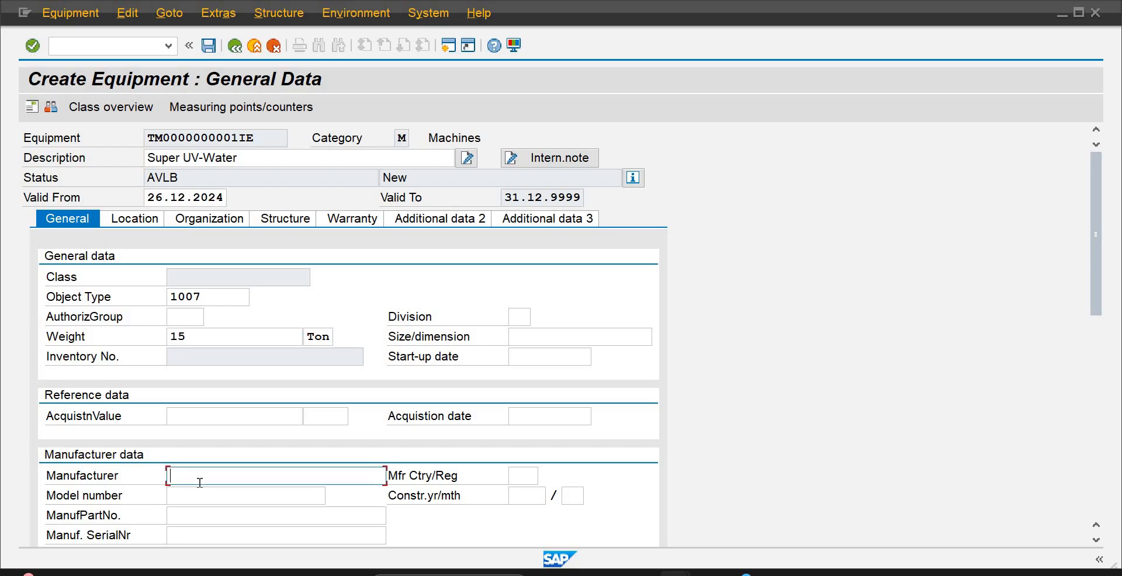
type("S")
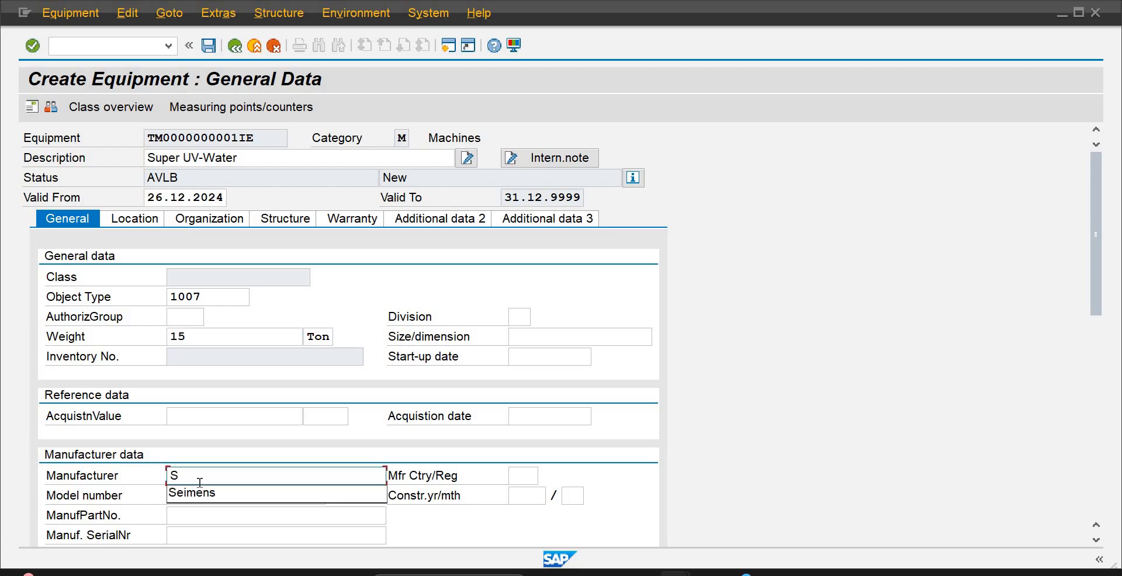
key("Down")
key("Tab")
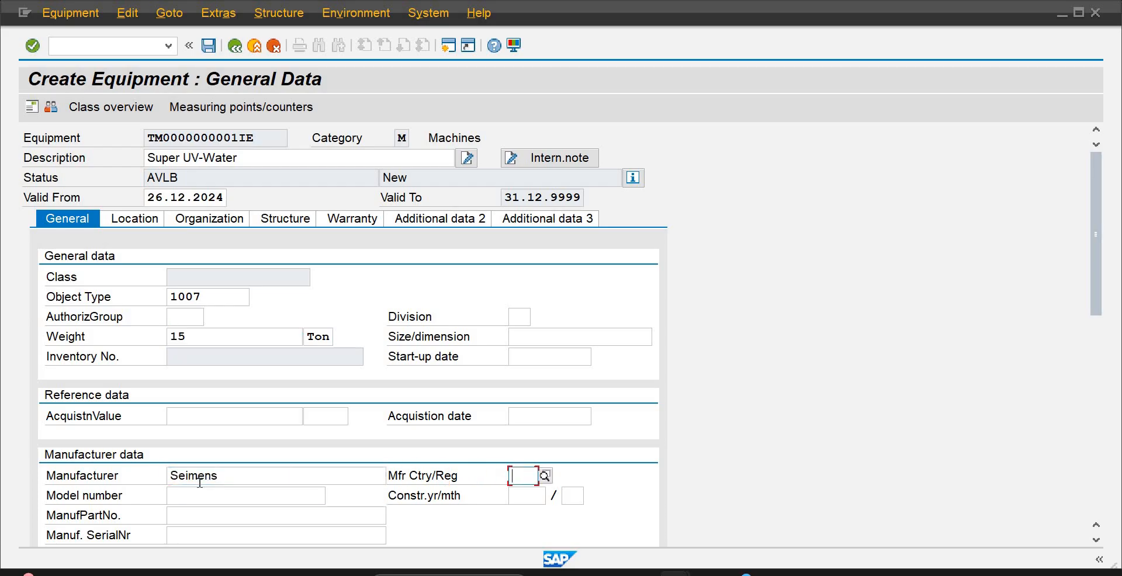
type("US")
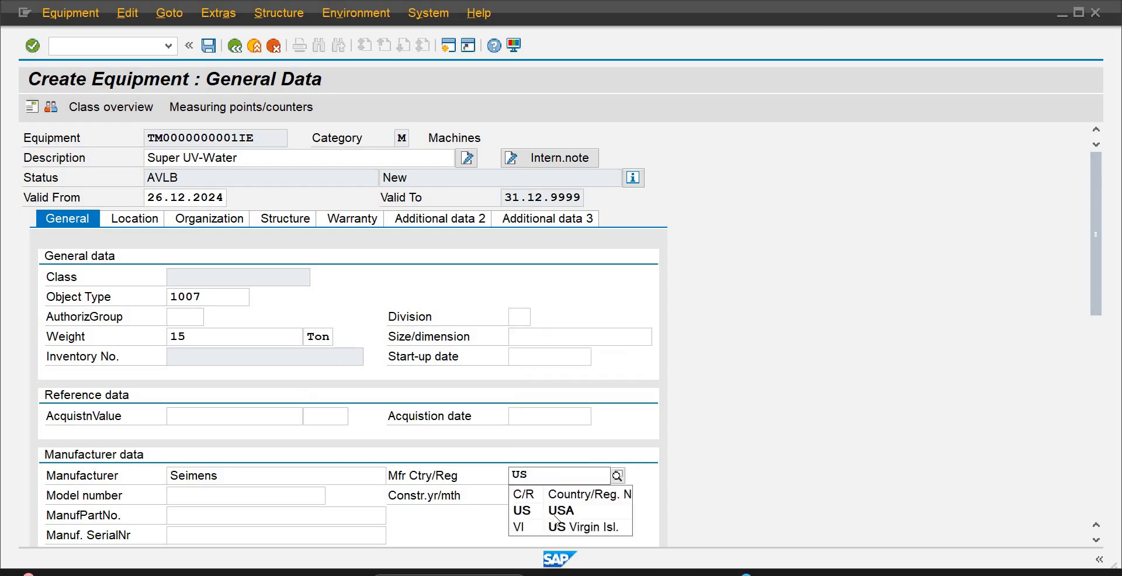
left_click(552, 517)
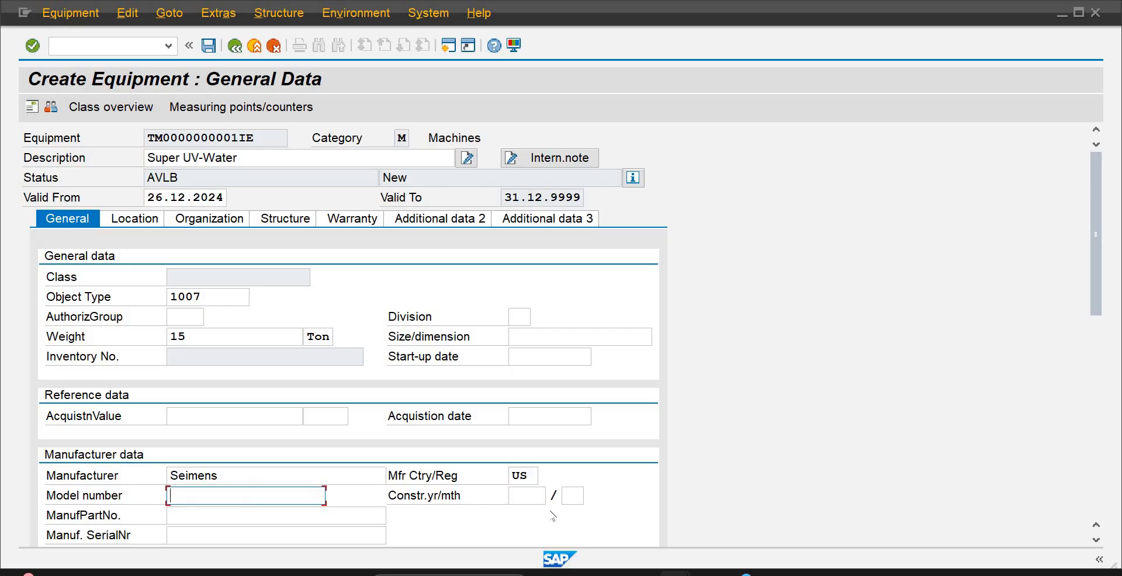
Enter MS101 as the model number in the manufacturer data
type("M")
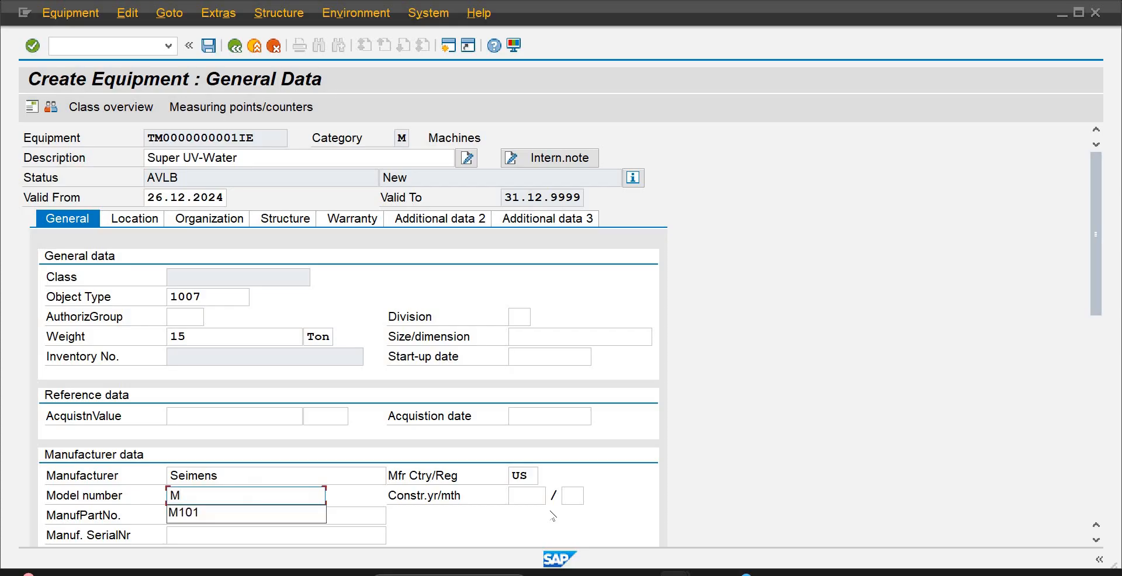
type("S101")
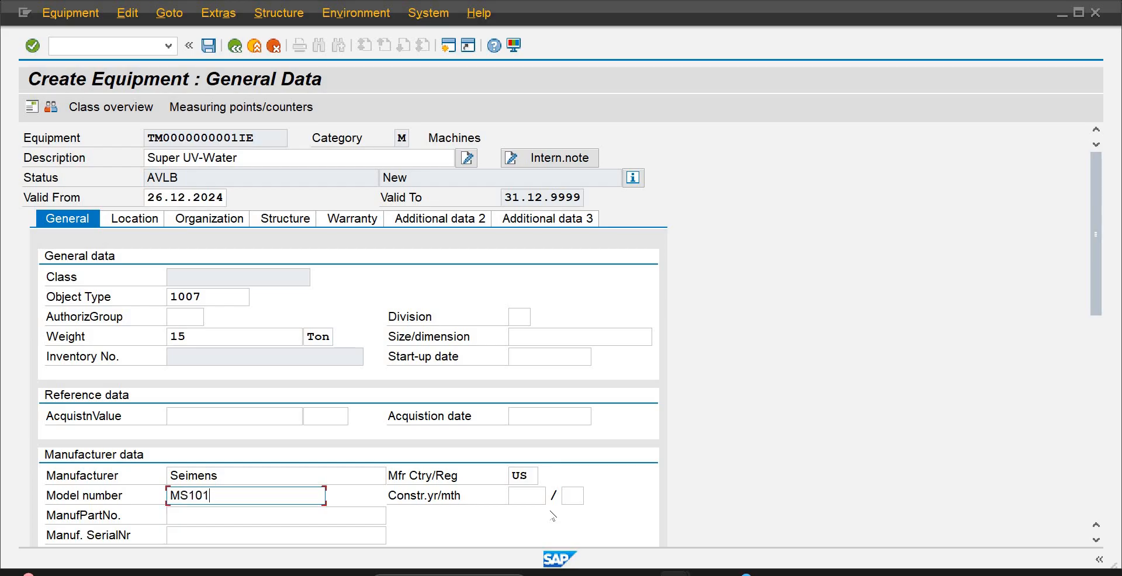
Set the construction year to 2020 and the construction month to 01
key("Tab")
type("2")
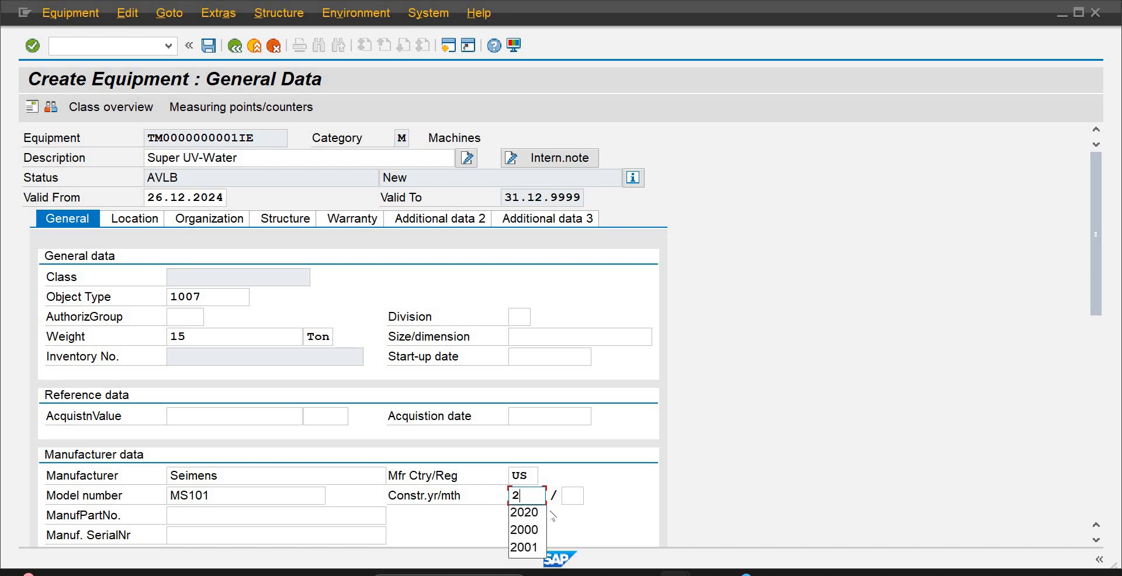
type("020")
key("Tab")
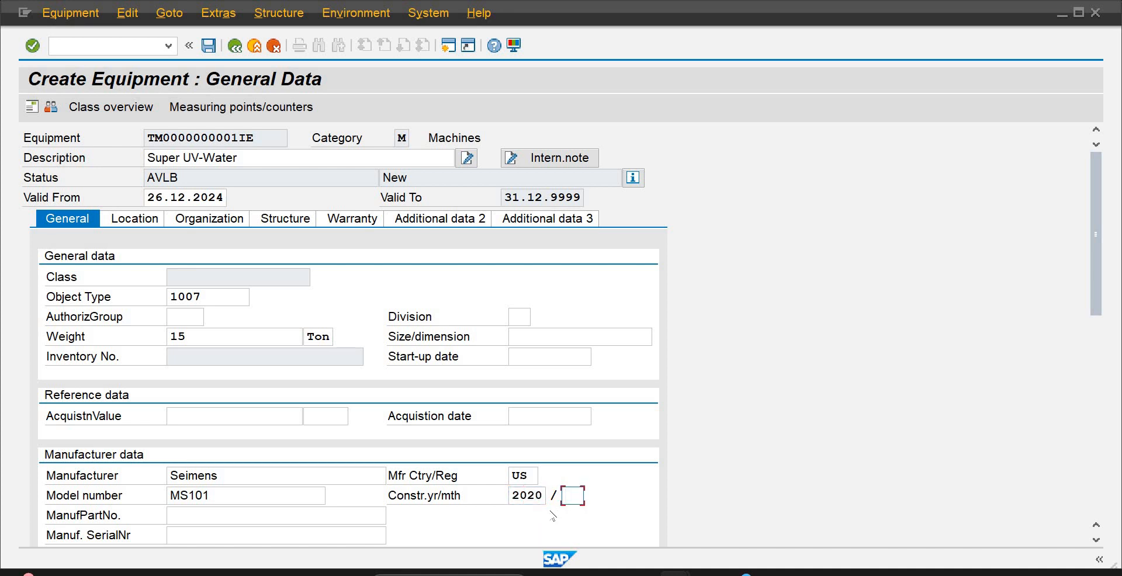
type("01")
key("Tab")
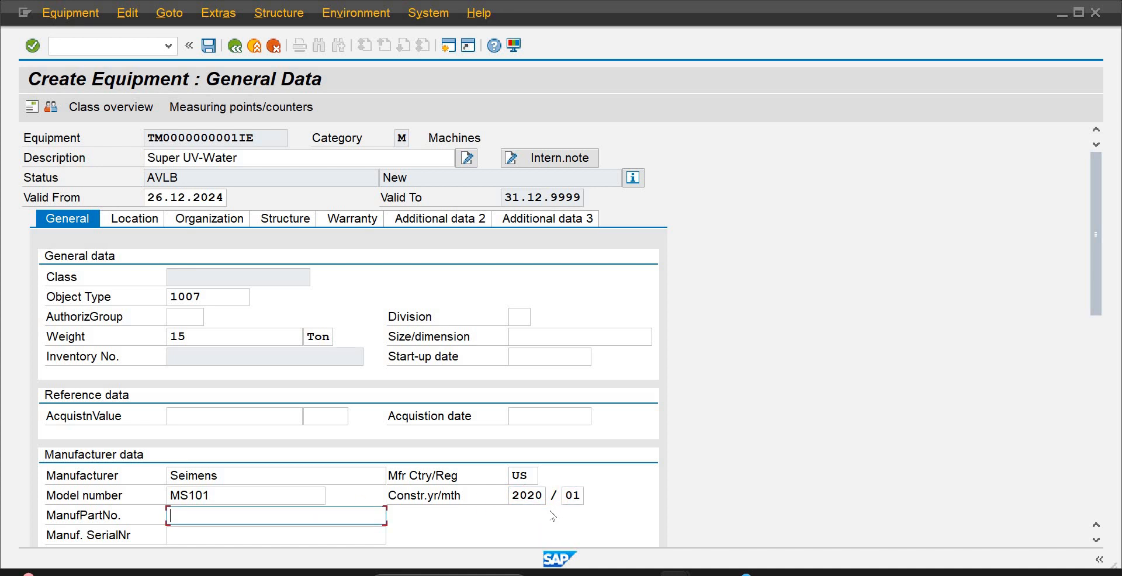
Enter MPS1001 as the manufacturer part number
type("MP")
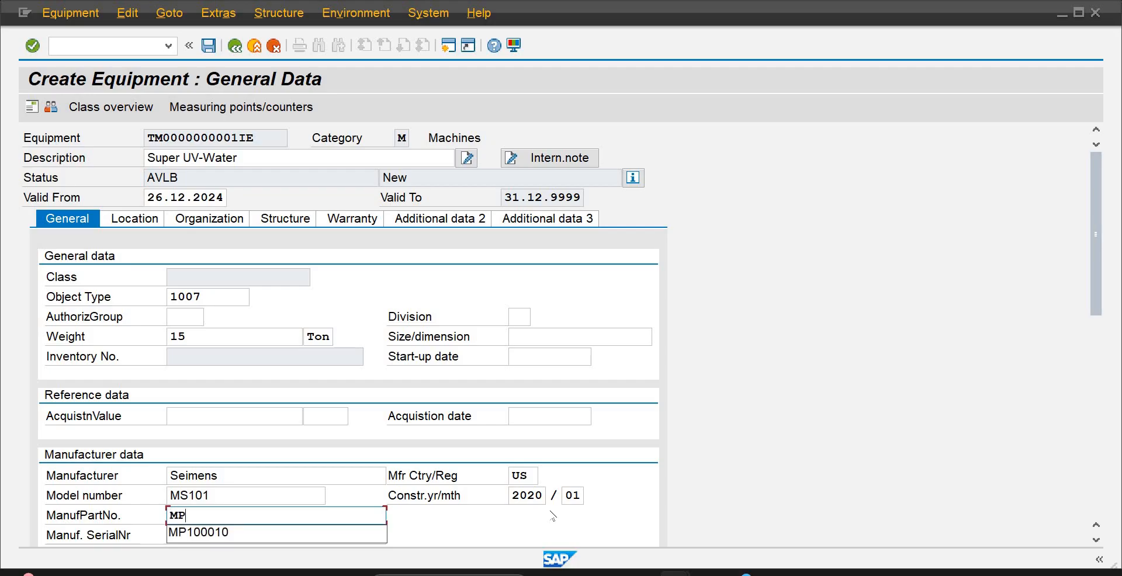
type("S")
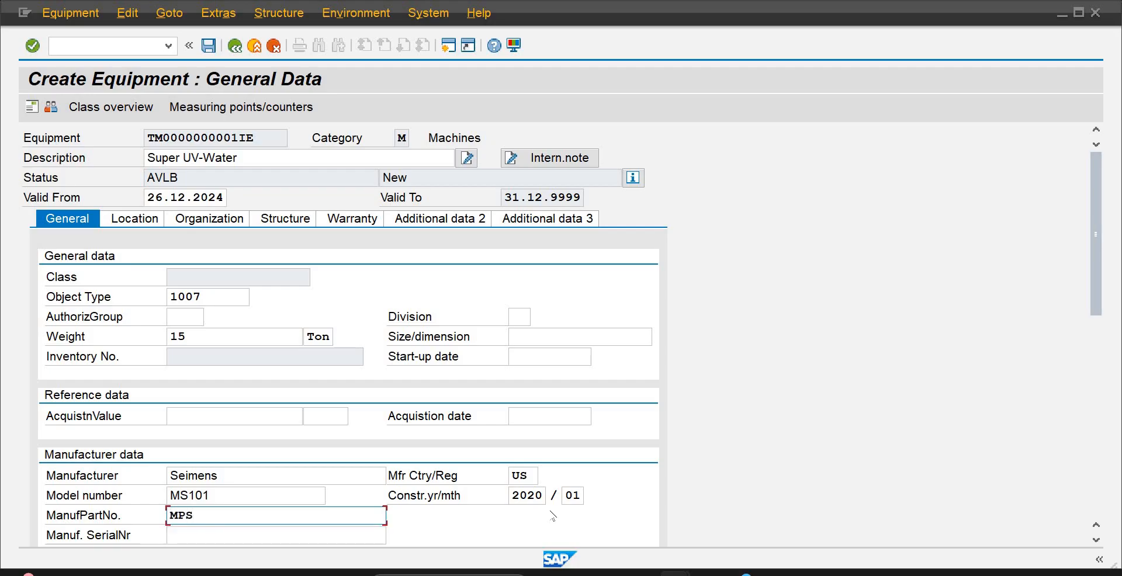
type("1001")
key("Tab")
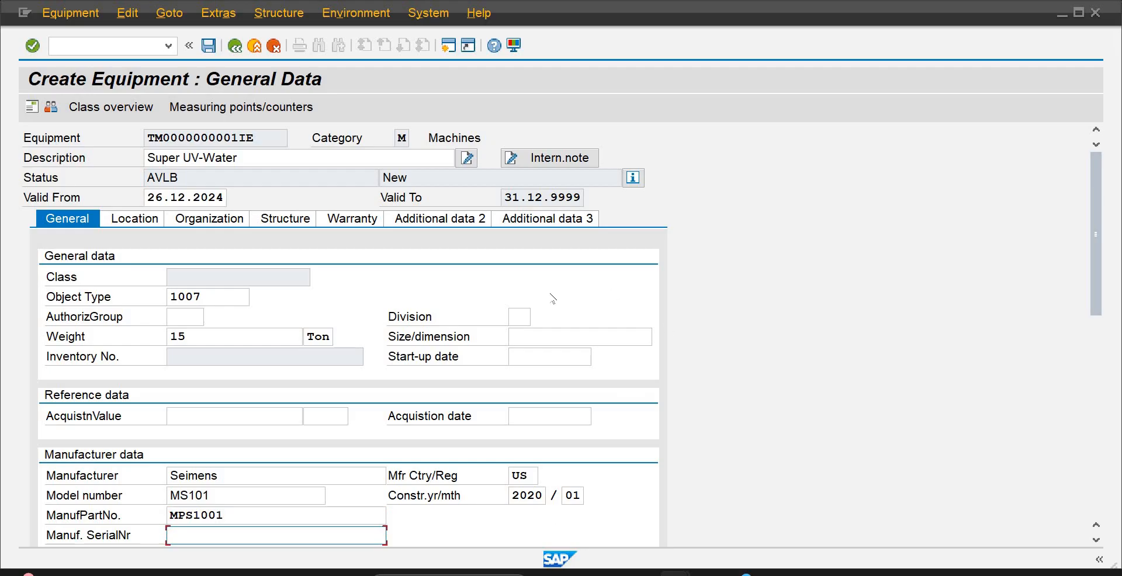
Open the equipment's location data and assign PLA2 as the maintenance plant
left_click(155, 221)
left_click(191, 274)
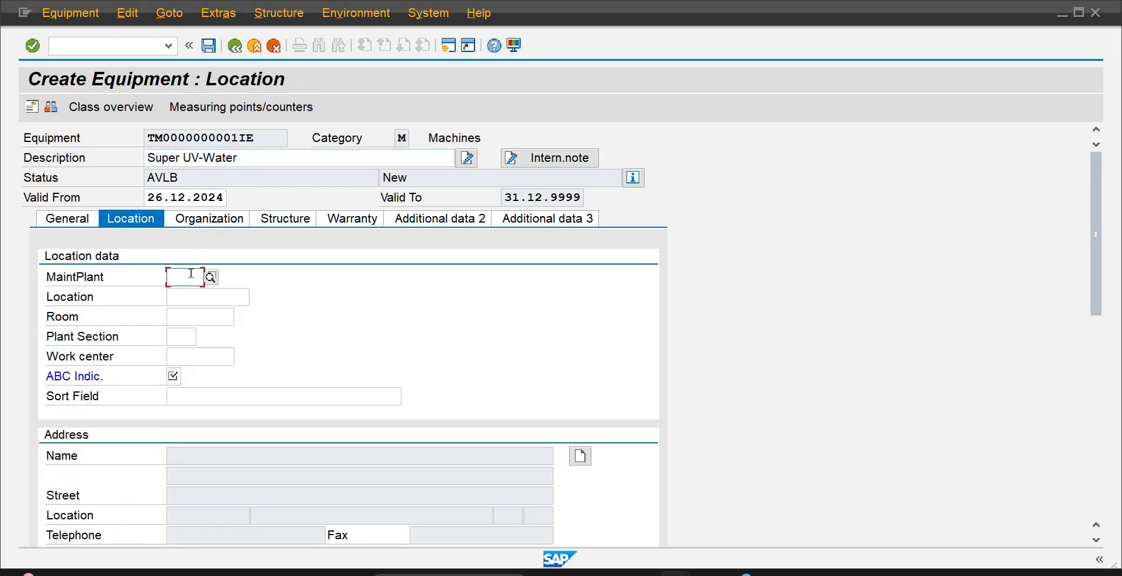
type("pl")
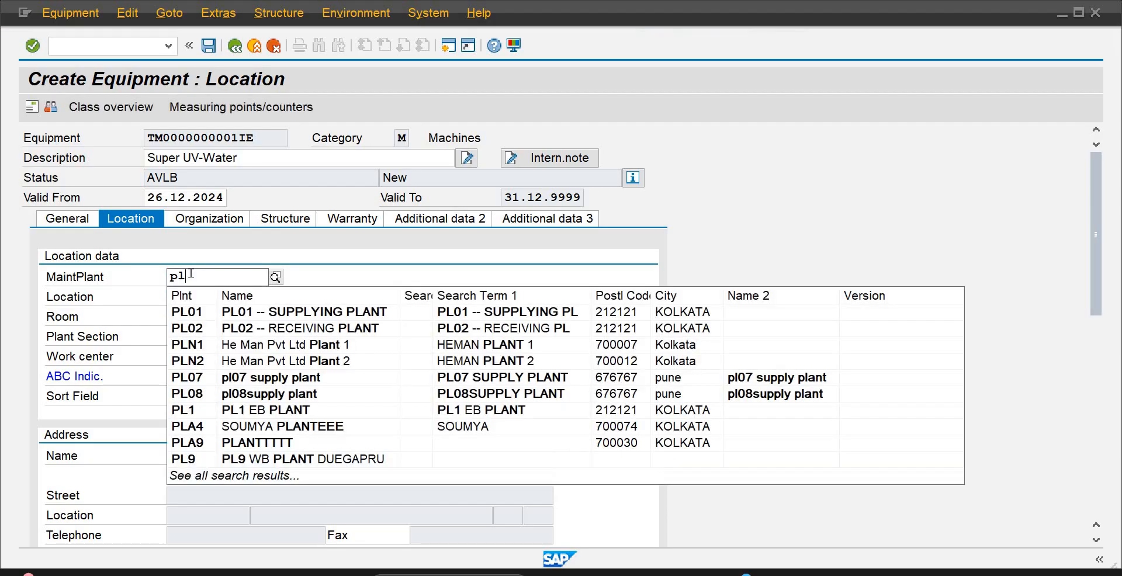
type("la")
key("BackSpace")
key("BackSpace")
type("a2")
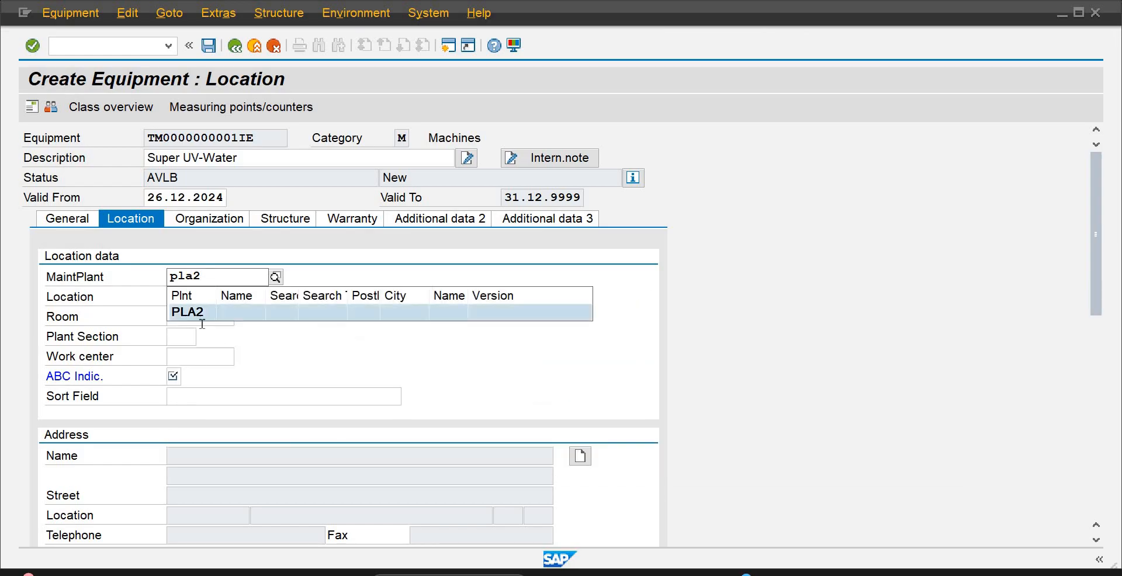
left_click(202, 318)
Set the equipment's ABC indicator to A (Object A) from the list of possible values
left_click(179, 377)
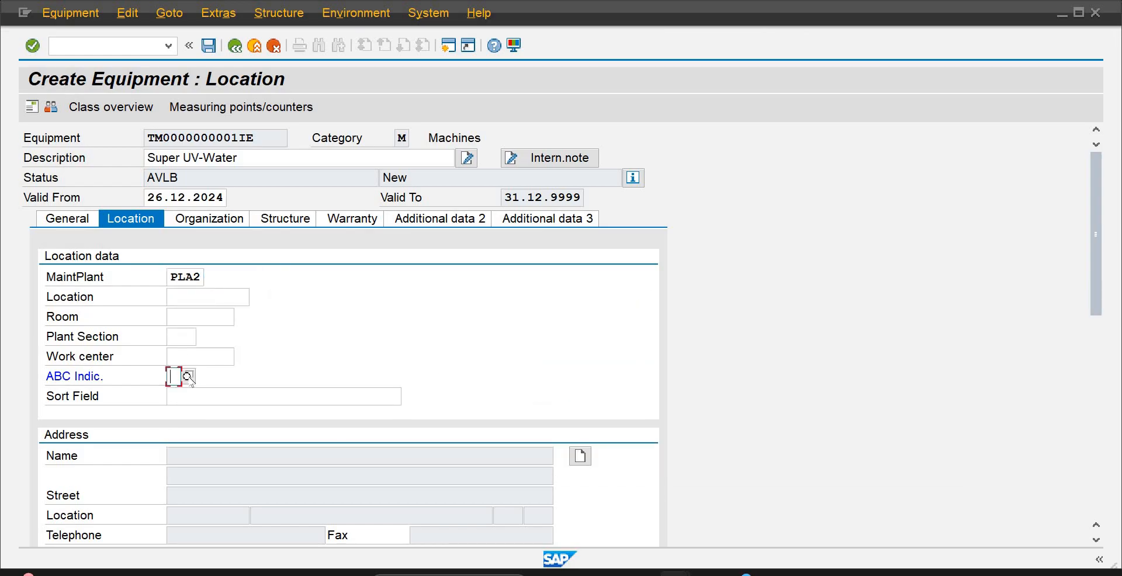
left_click(187, 376)
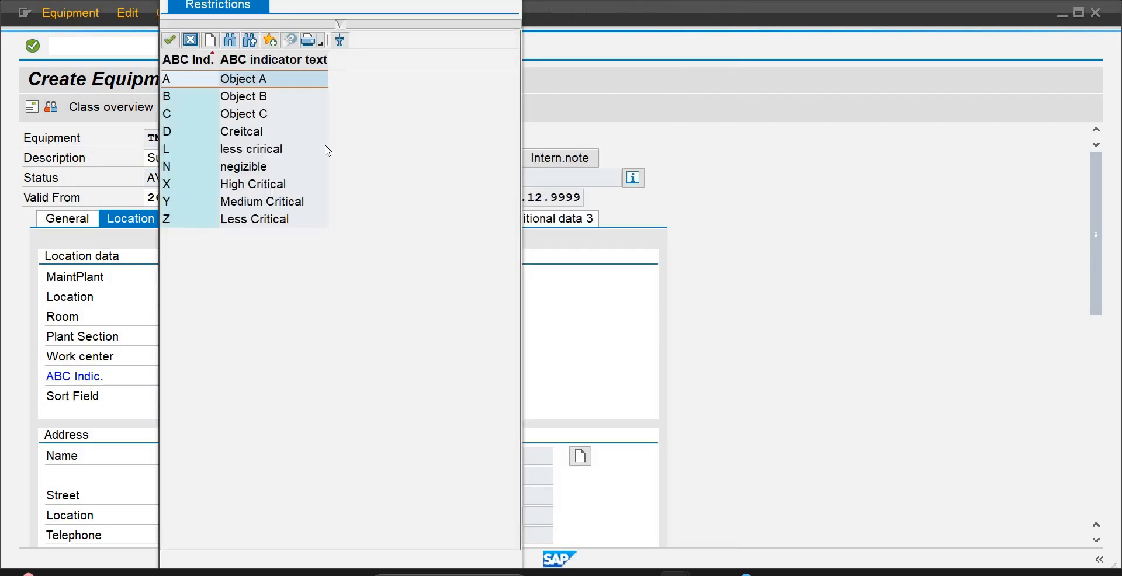
double_click(260, 78)
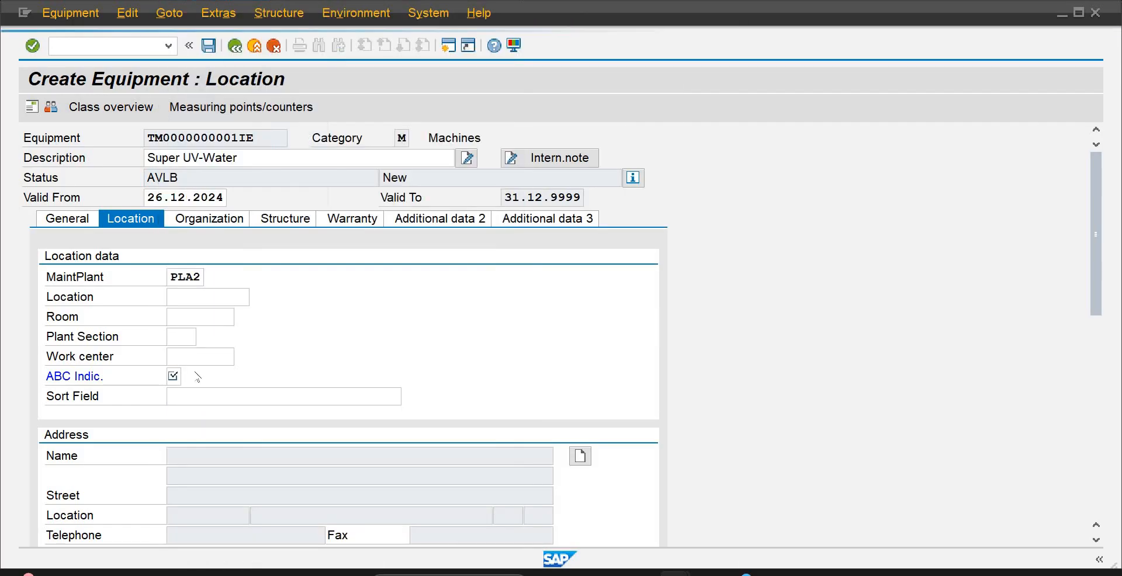
Search the work centers for plant PLA2 and assign WCAB101 as the work center in the location data
left_click(216, 357)
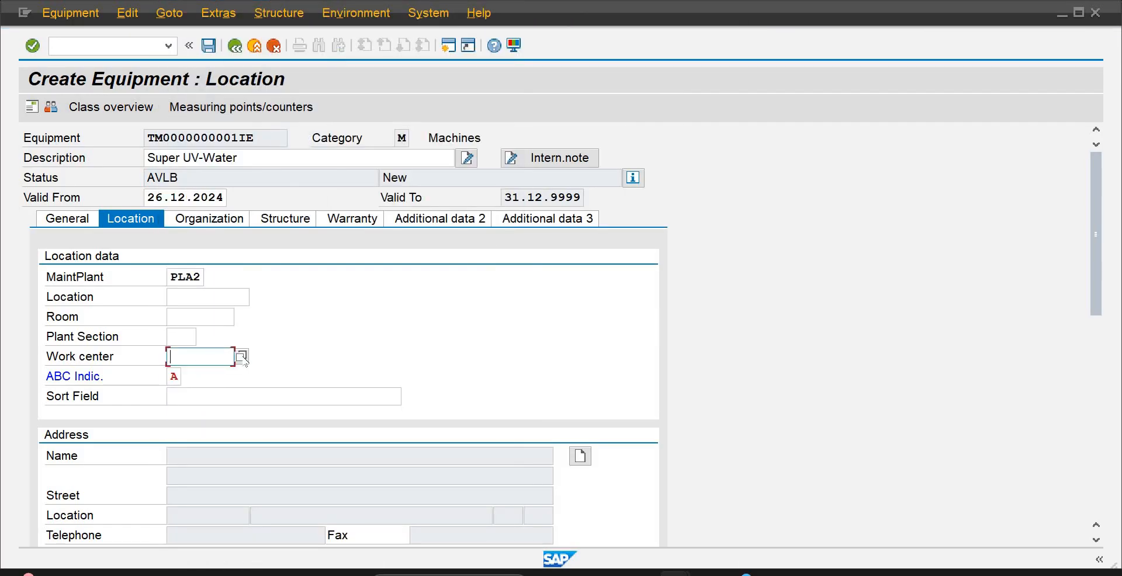
left_click(241, 357)
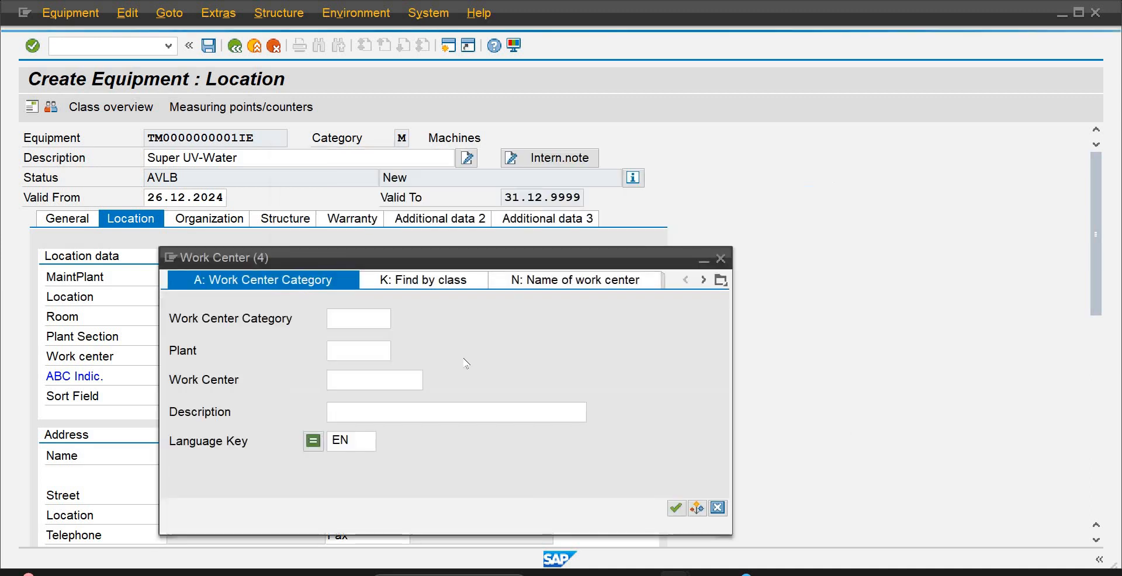
left_click(365, 353)
type("pla2")
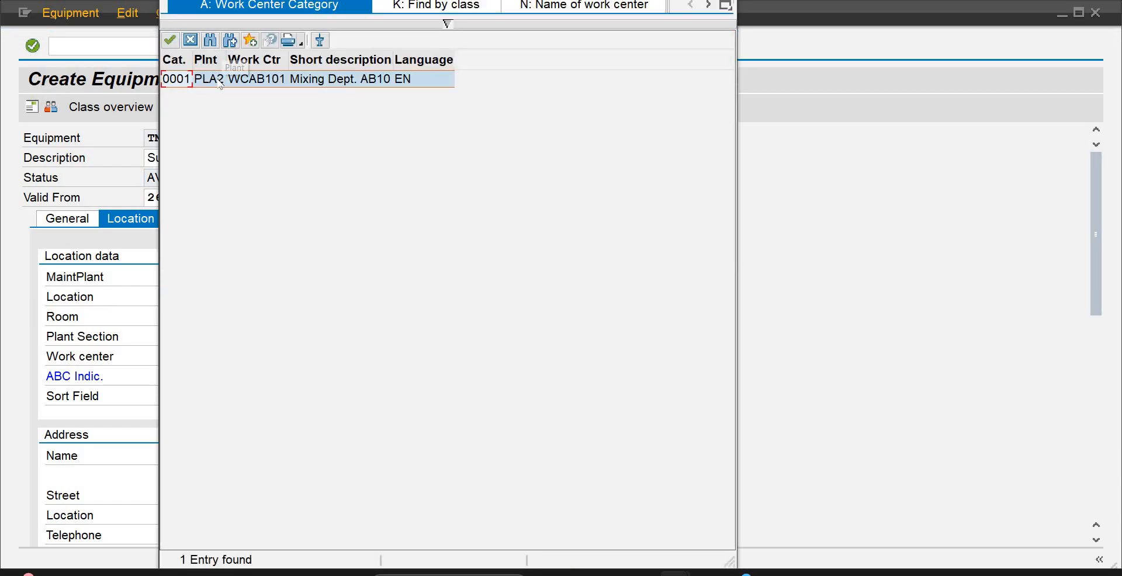
double_click(221, 80)
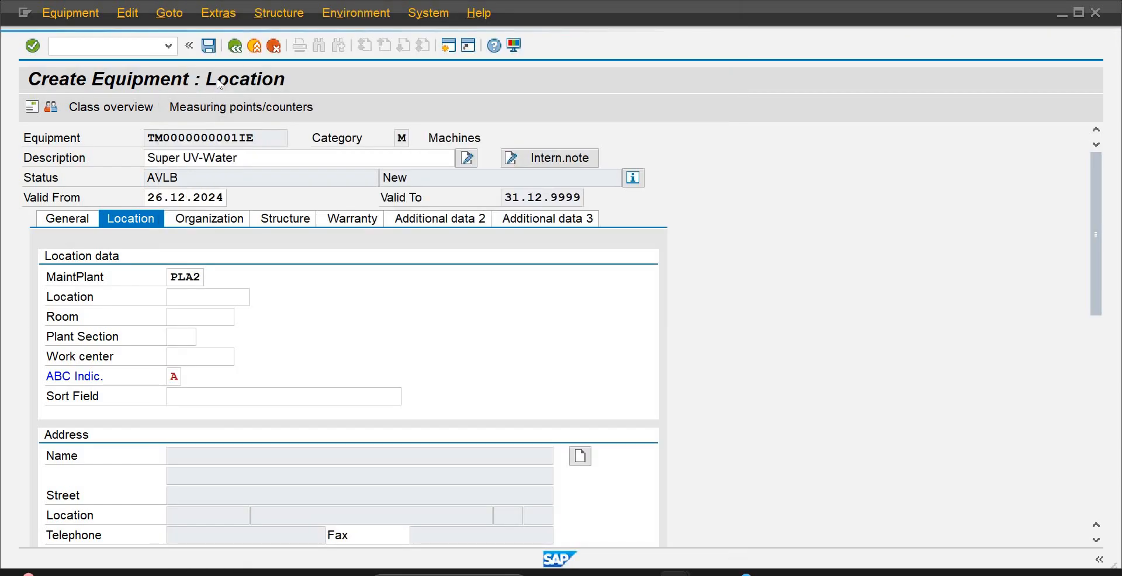
Open the equipment's organization data and assign cost center 4002, MIXING PLANT-AB10
left_click(222, 220)
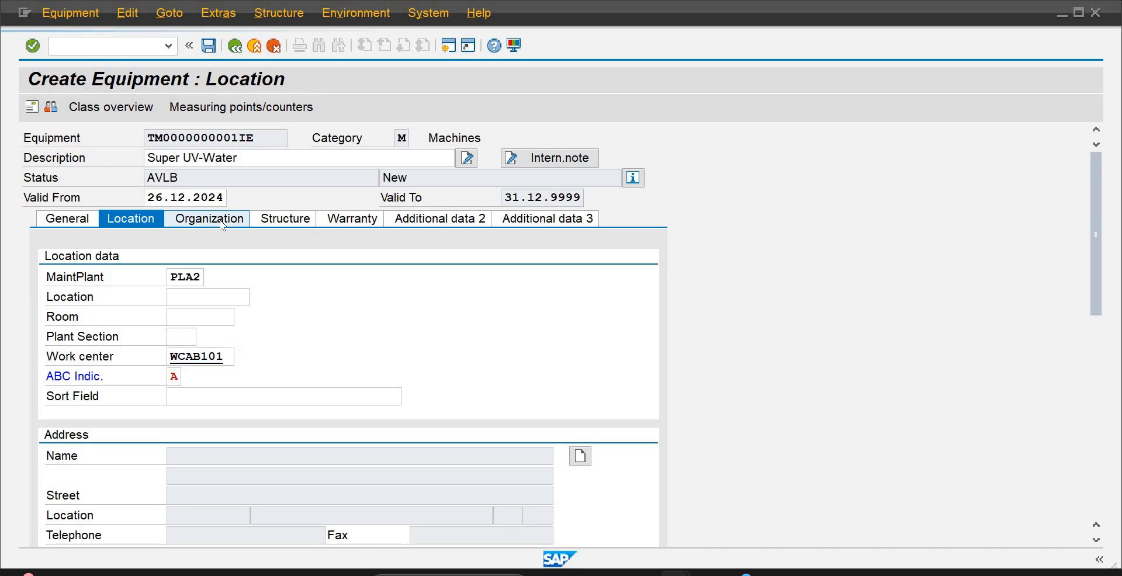
left_click(218, 337)
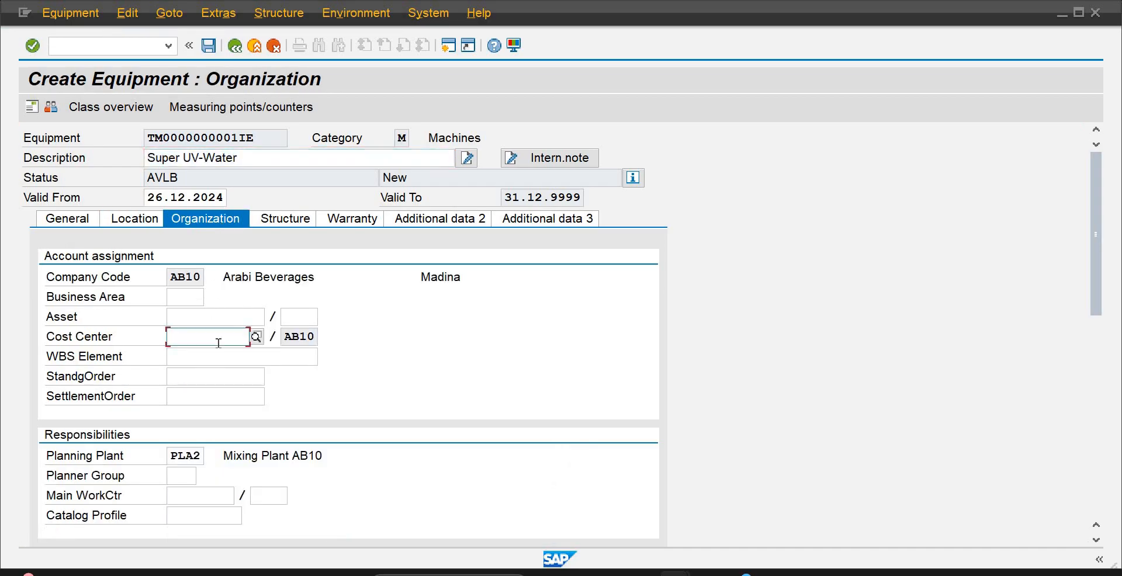
type("400")
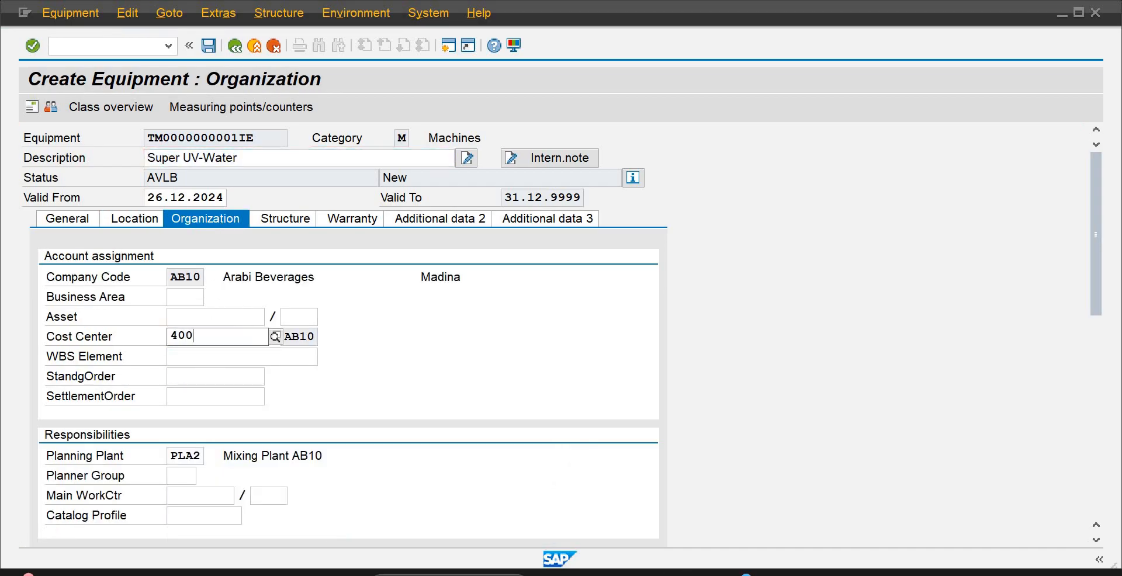
key("Return")
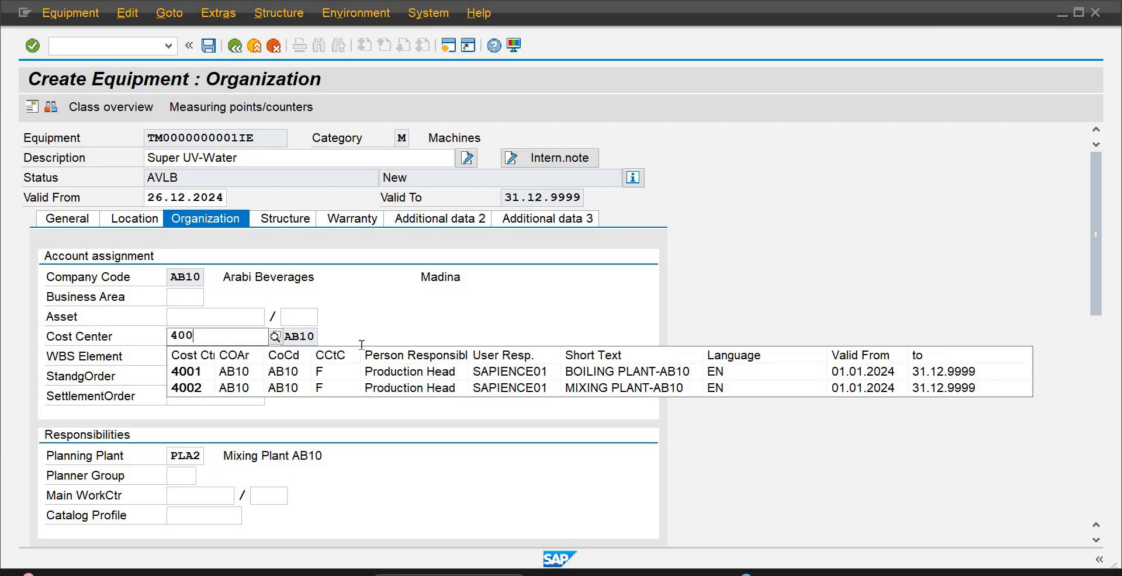
left_click(468, 394)
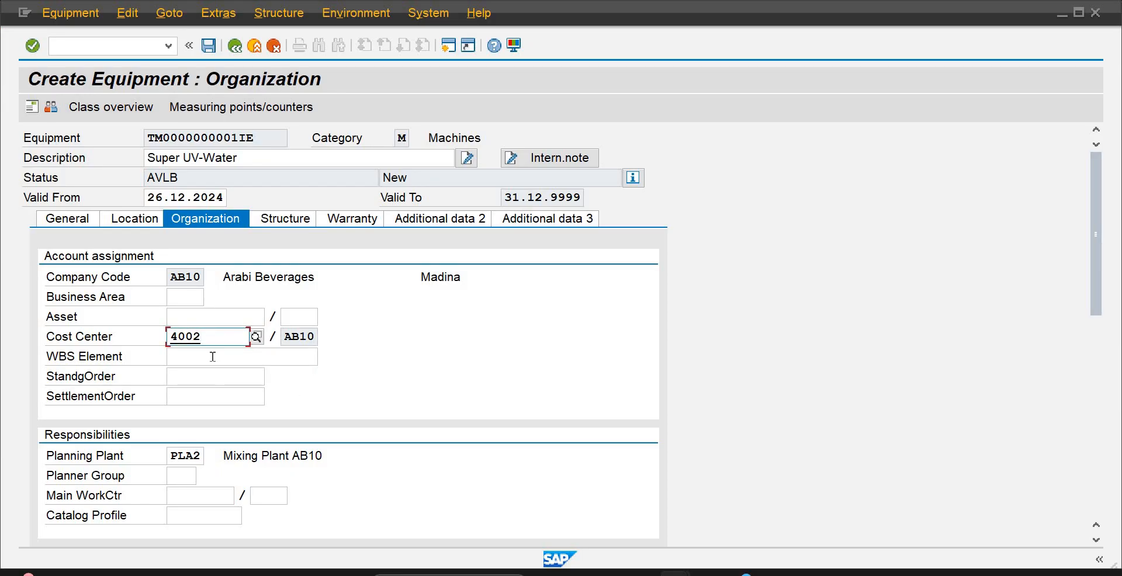
left_click(213, 357)
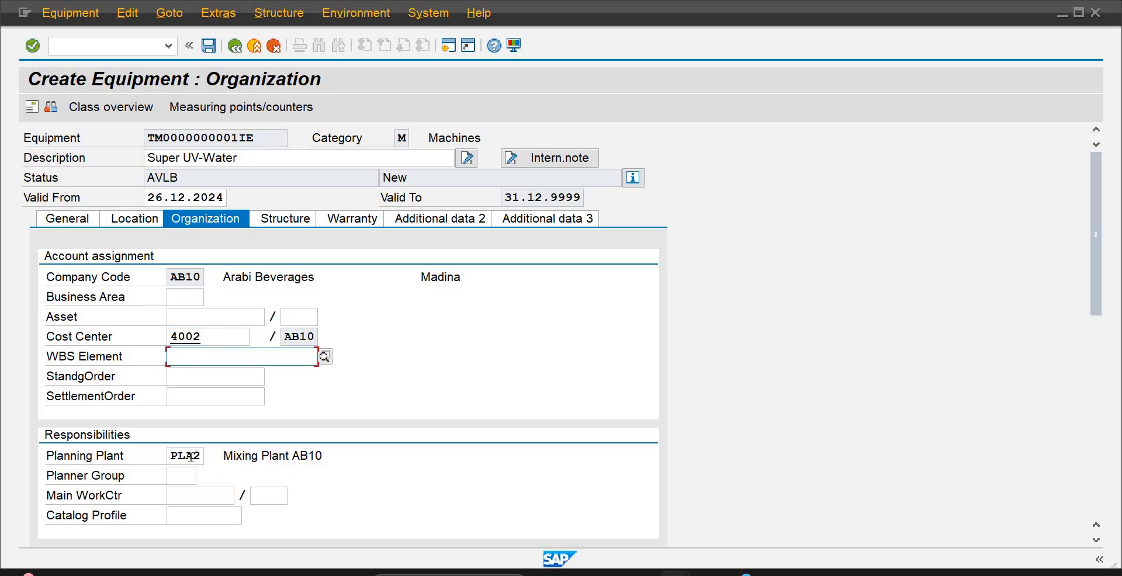
Enter pga as the planner group in the responsibilities data
left_click(187, 477)
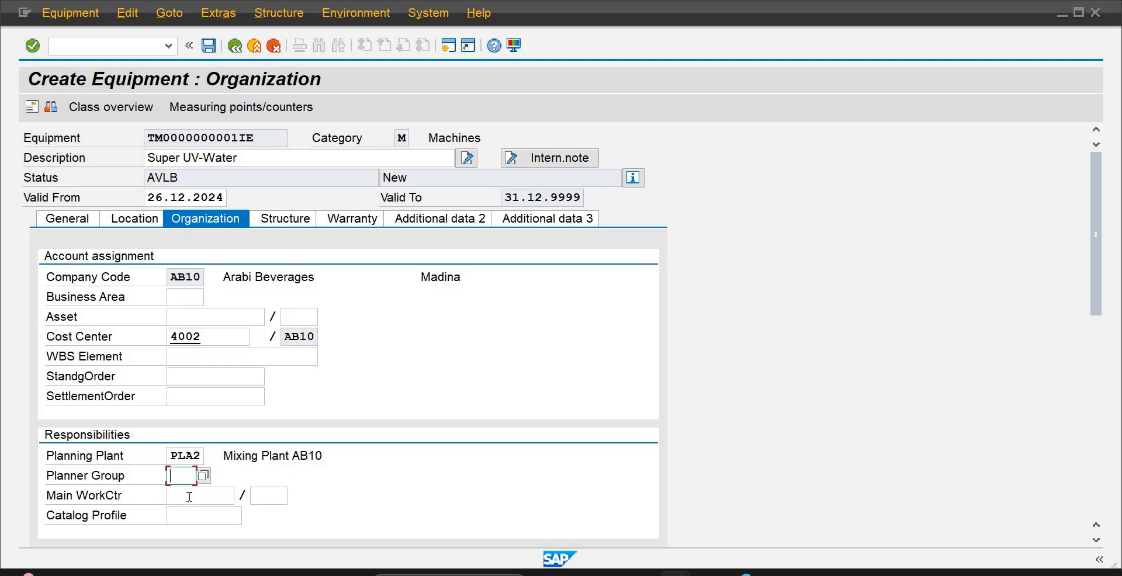
type("pga")
left_click(190, 496)
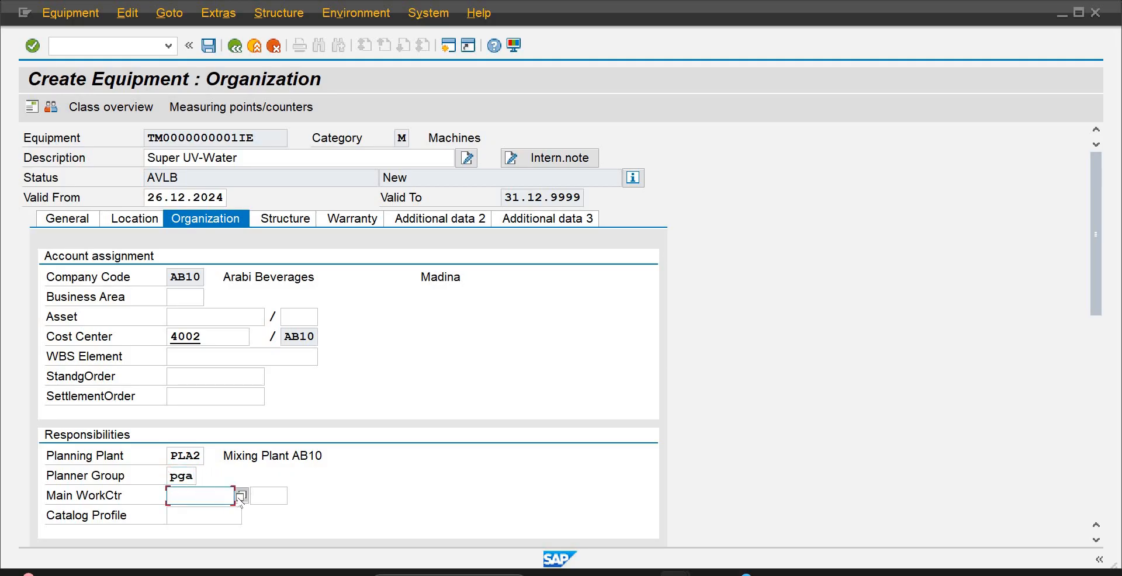
Search the work centers by plant and assign WCAB101 in plant PLA2 as the main work center
key("Return")
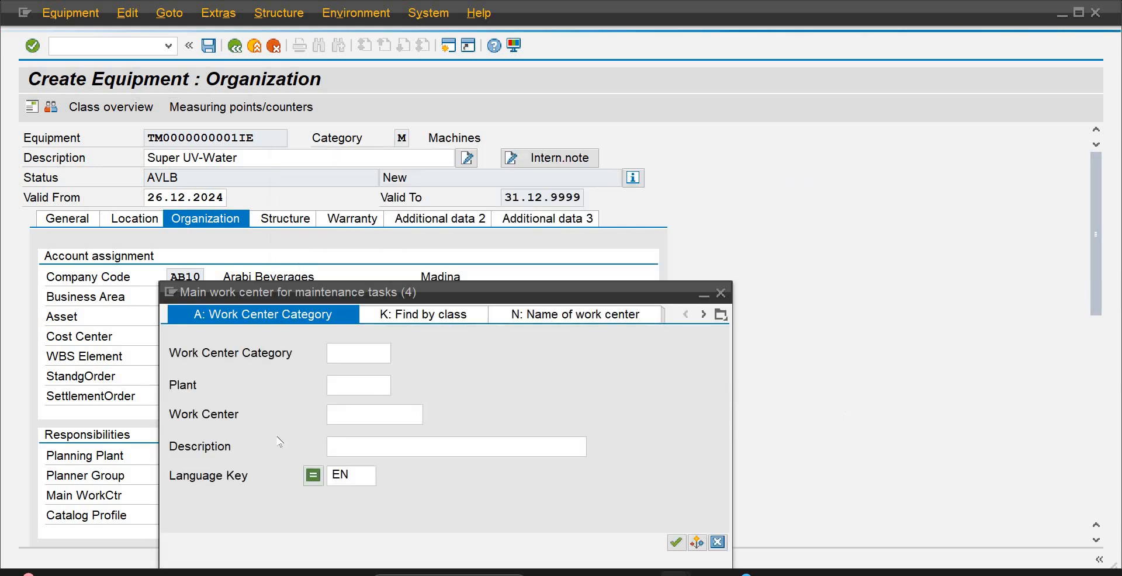
left_click(350, 381)
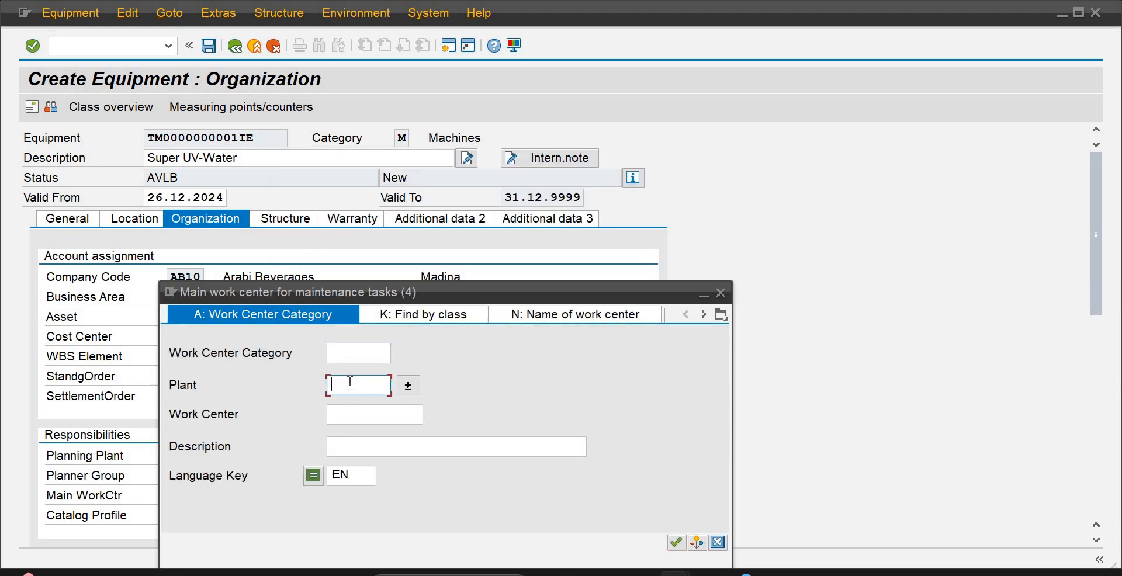
type("plan")
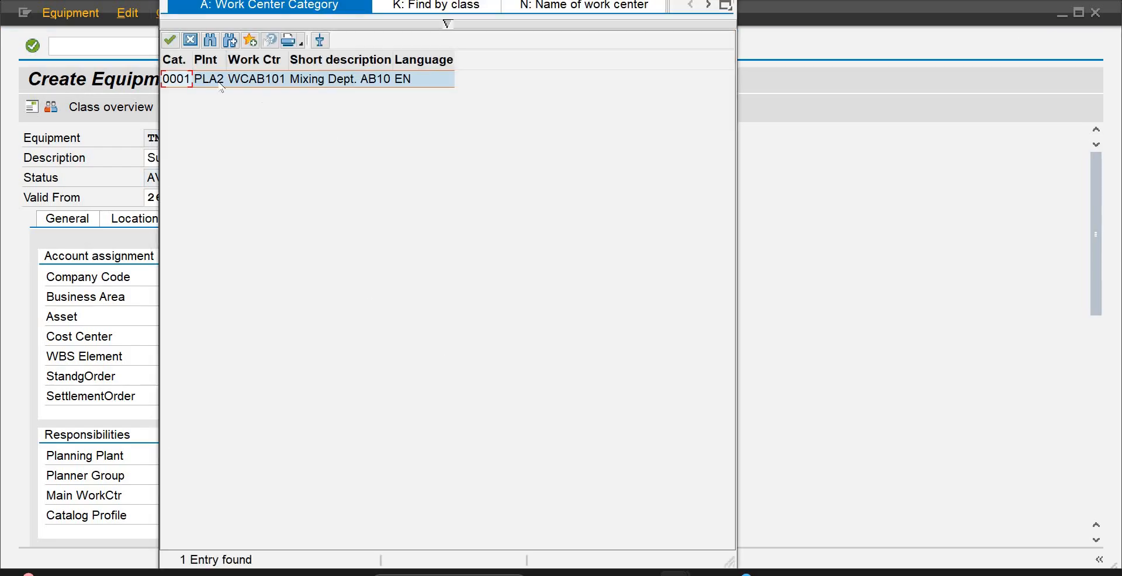
double_click(202, 79)
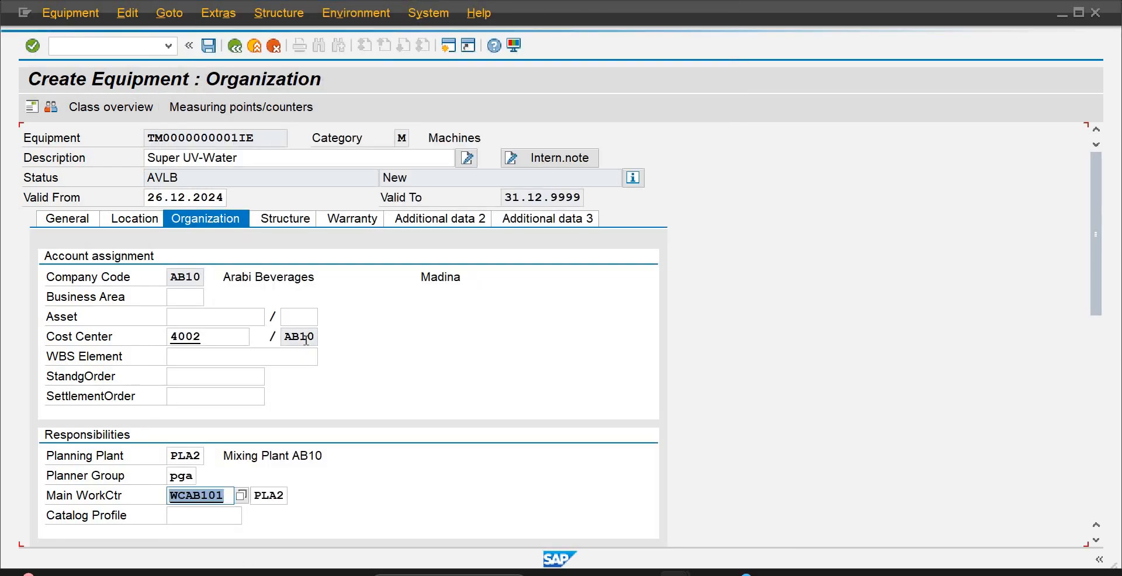
left_click(270, 224)
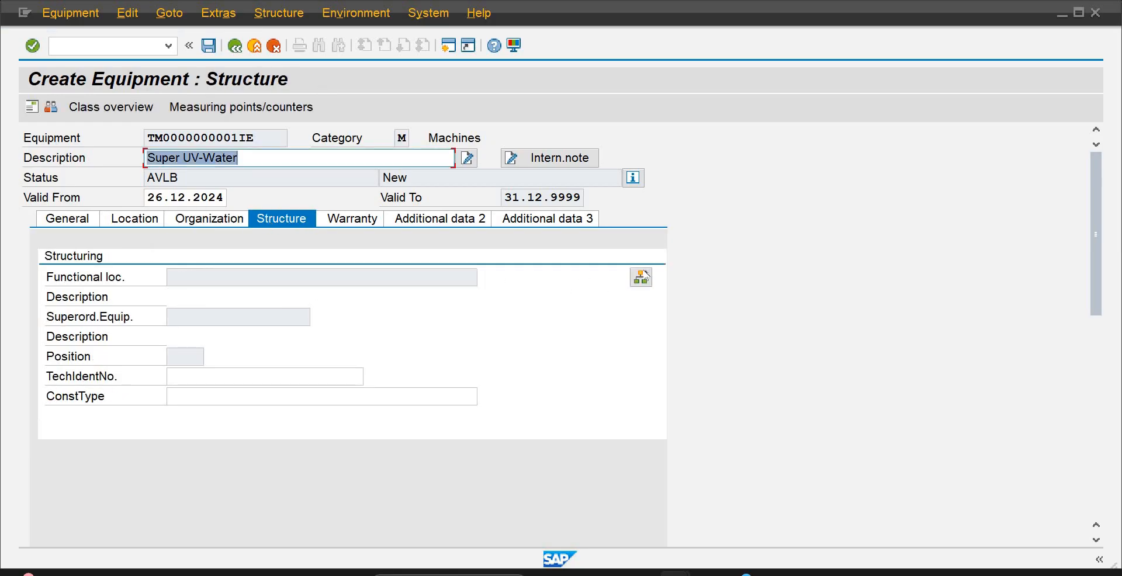
left_click(641, 278)
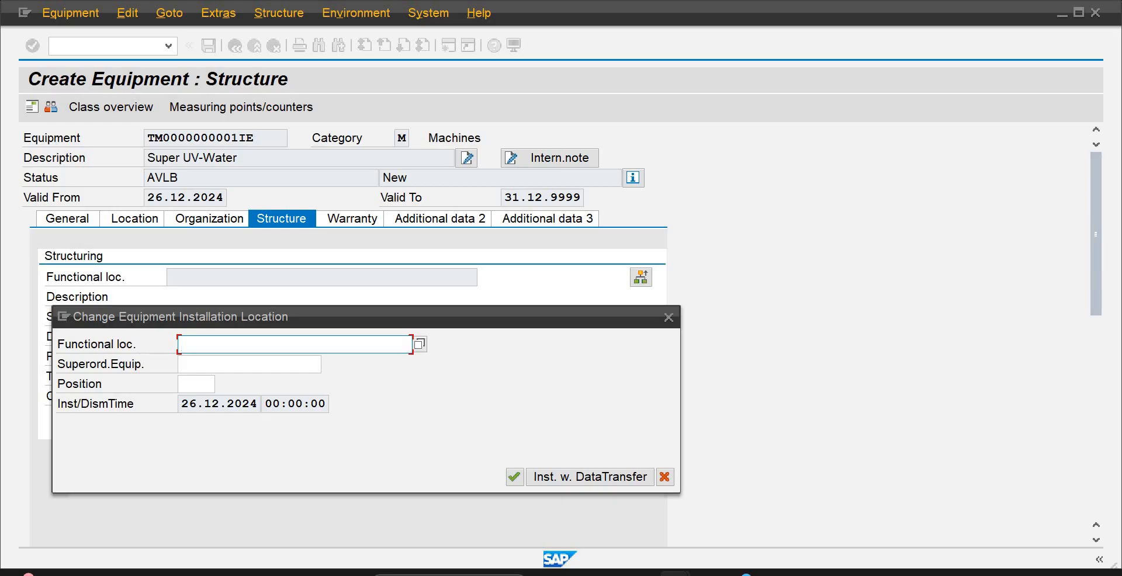
mouse_move(675, 573)
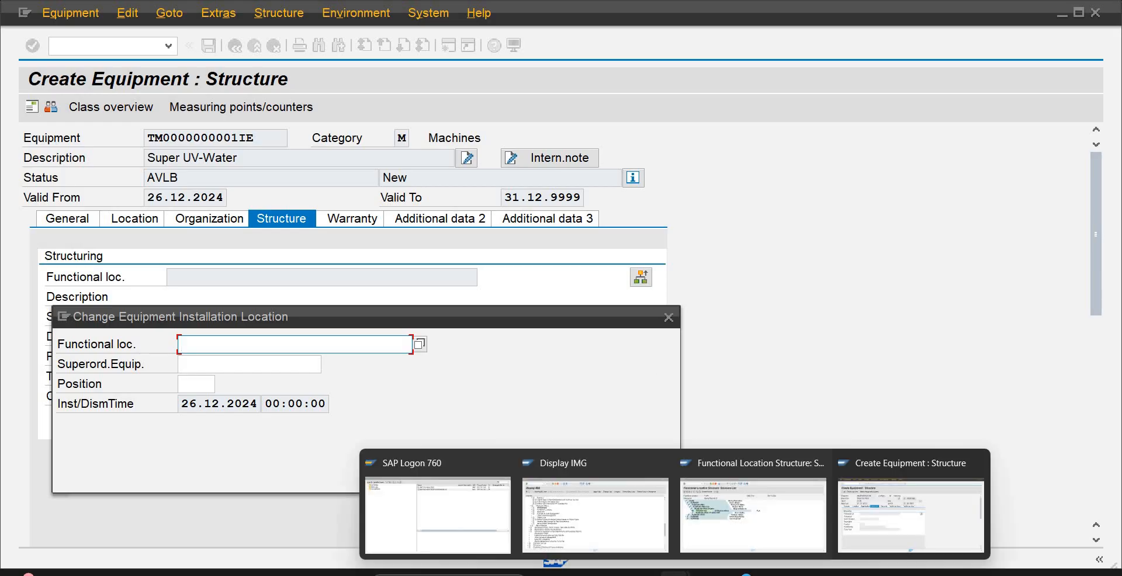
left_click(708, 541)
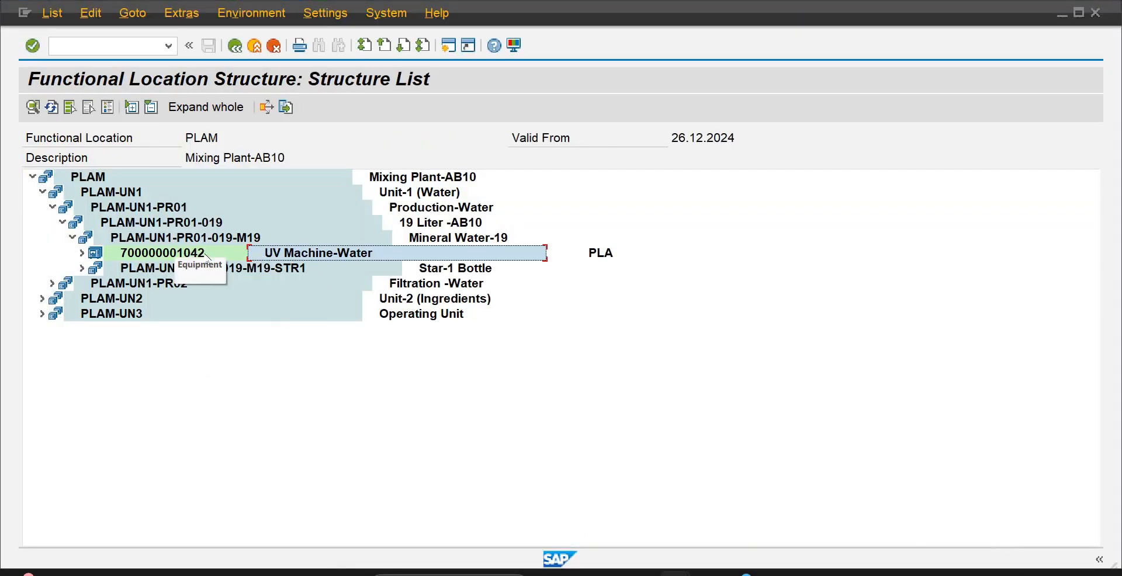
mouse_move(764, 570)
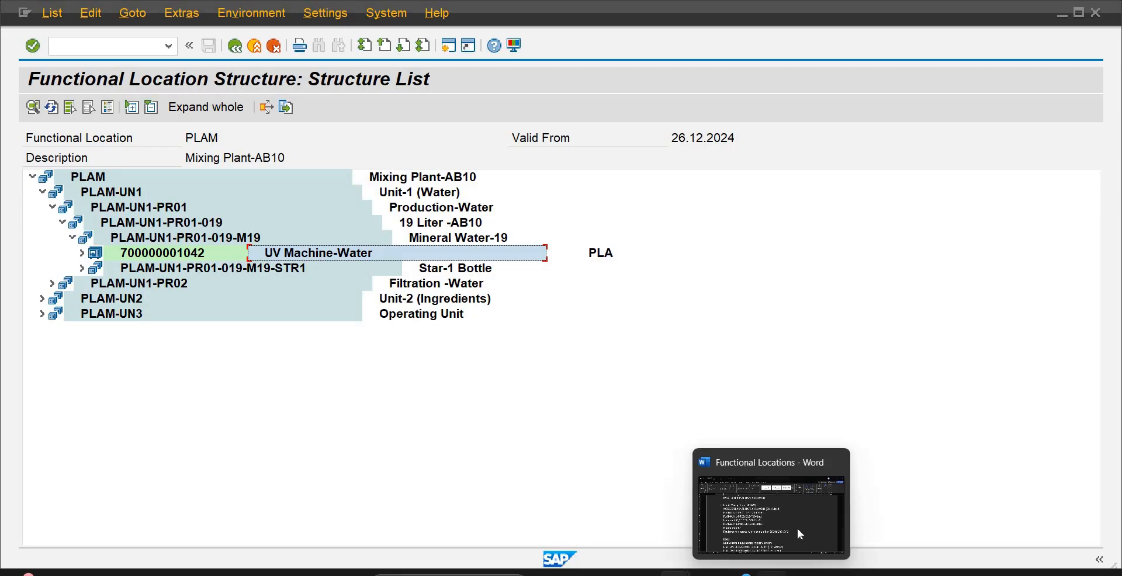
left_click(797, 528)
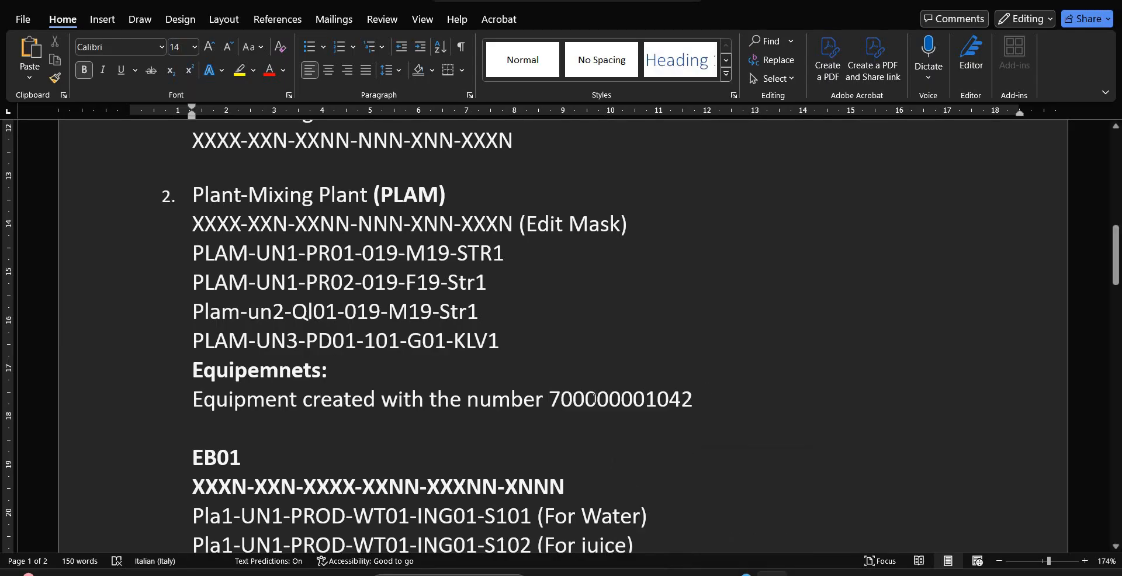
left_click_drag(693, 400, 554, 404)
key("ctrl+c")
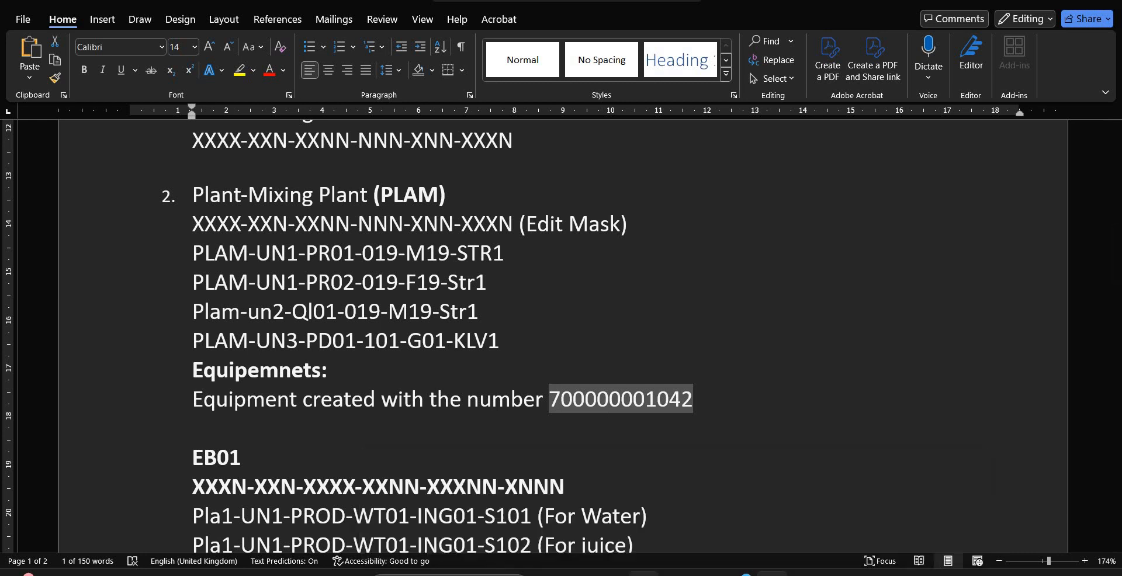
mouse_move(676, 573)
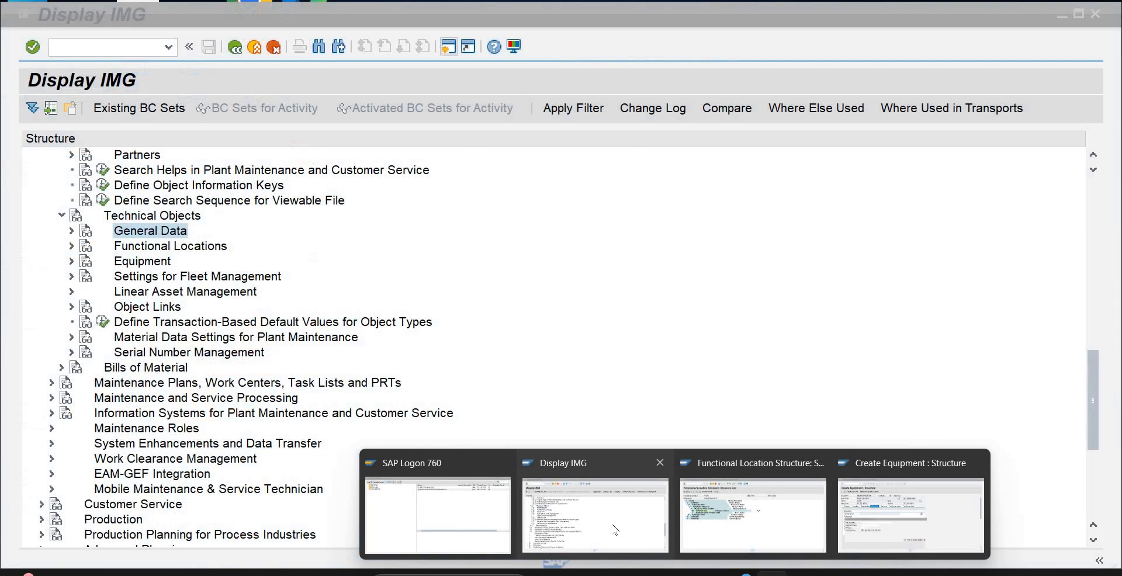
mouse_move(909, 487)
left_click(909, 509)
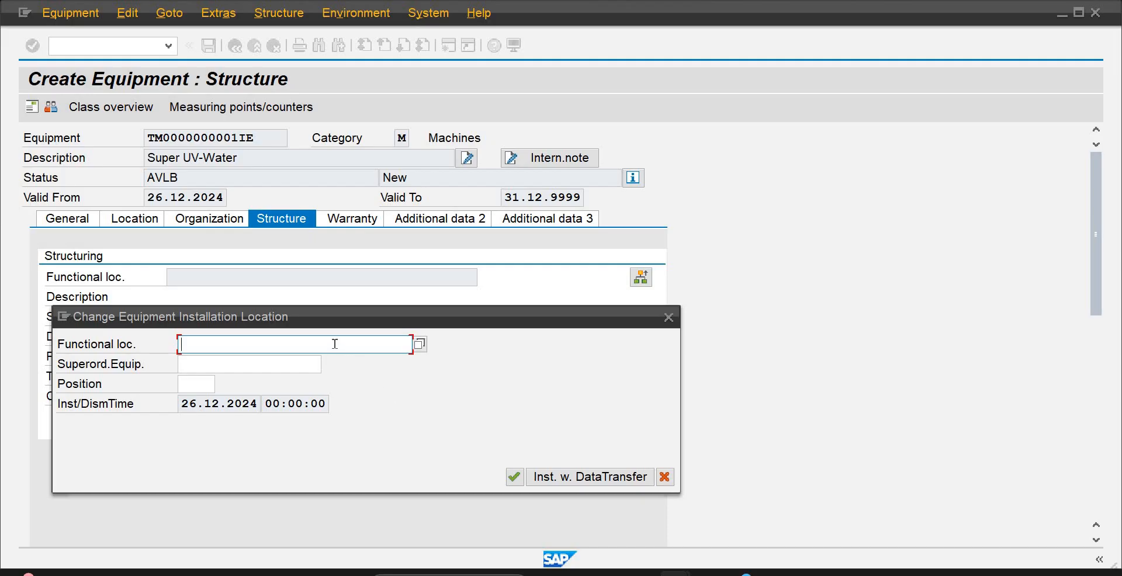
key("ctrl+v")
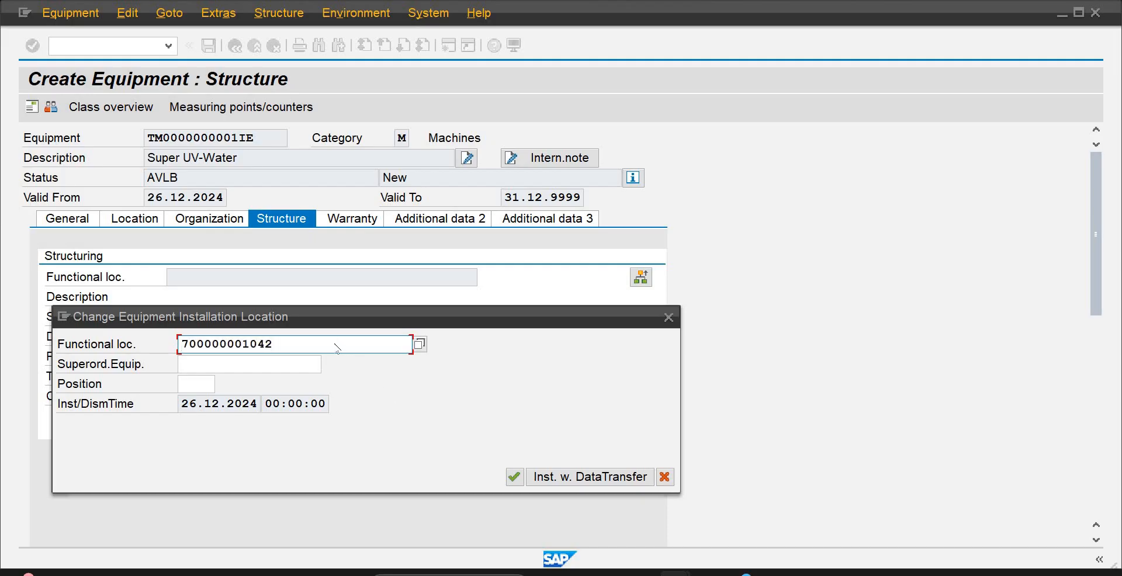
key("Return")
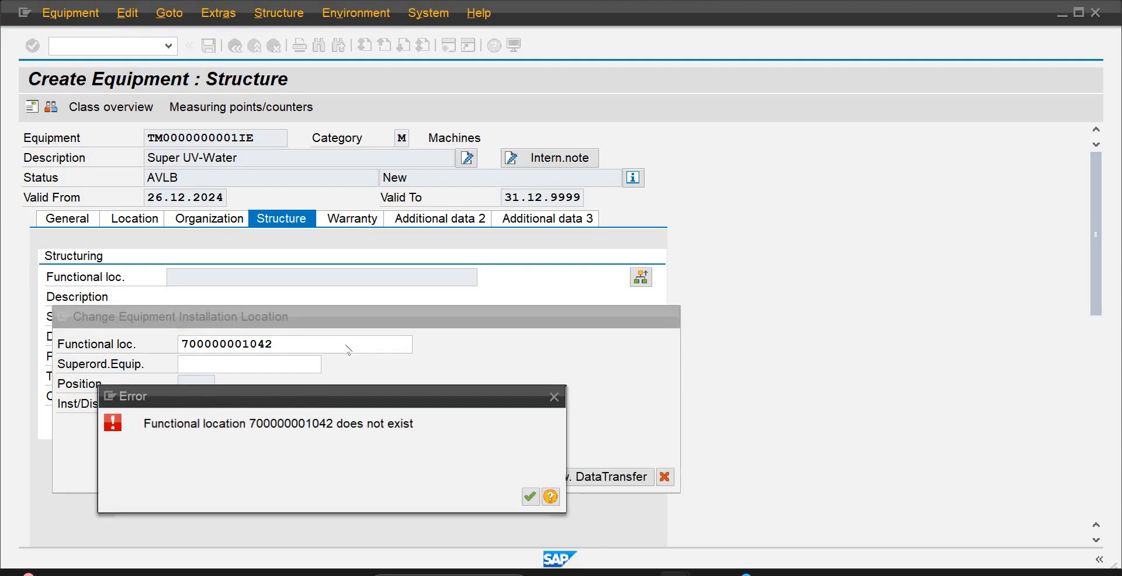
left_click(554, 399)
left_click(300, 362)
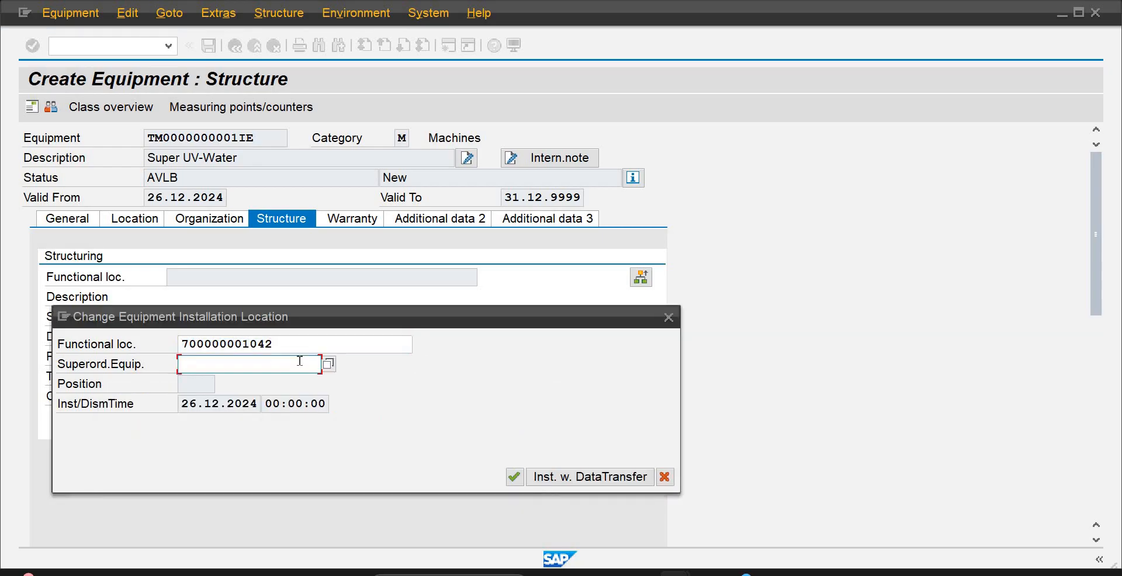
key("ctrl+v")
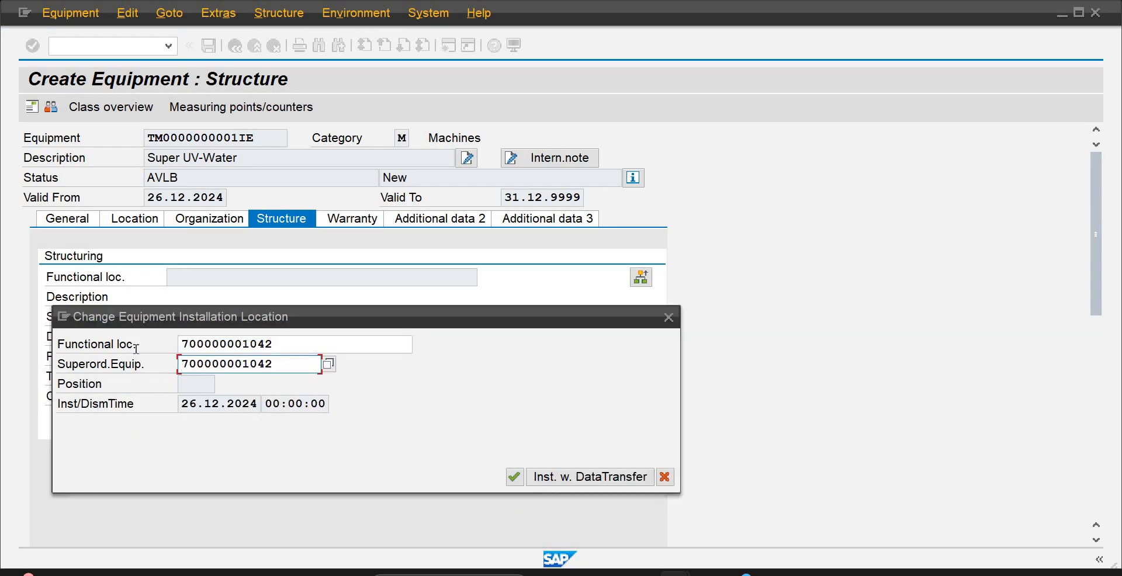
key("shift+Tab")
key("BackSpace")
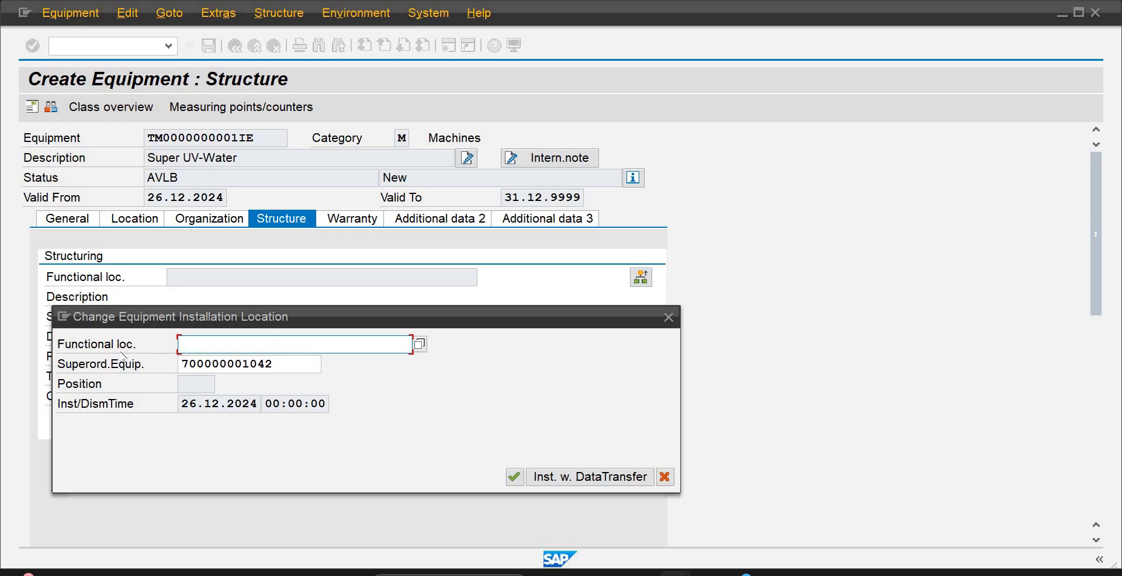
type("PLAM-UN1-PR01-019-M19")
key("Return")
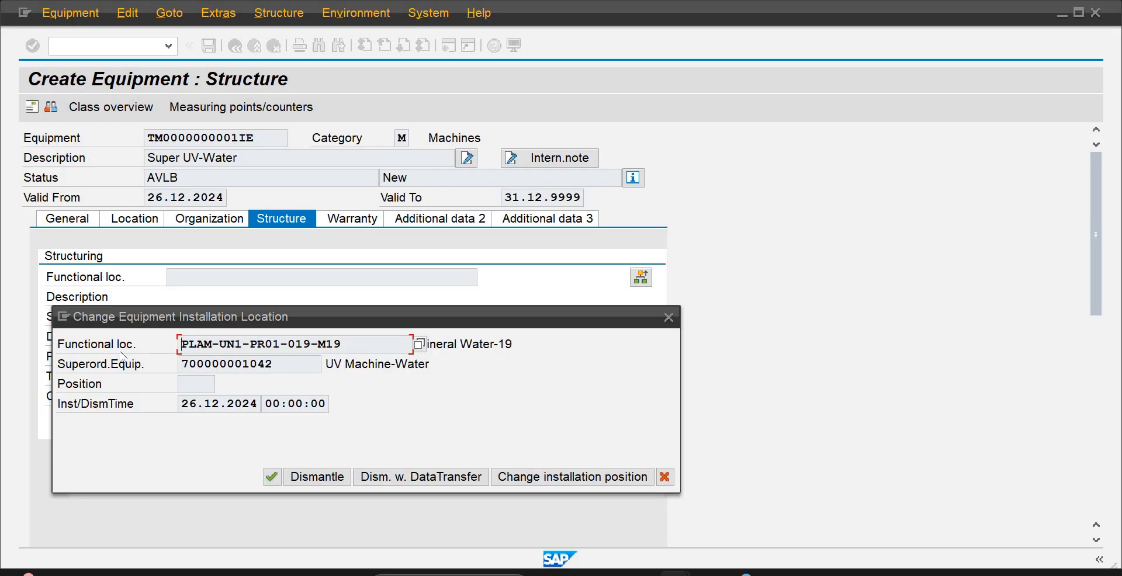
left_click(269, 481)
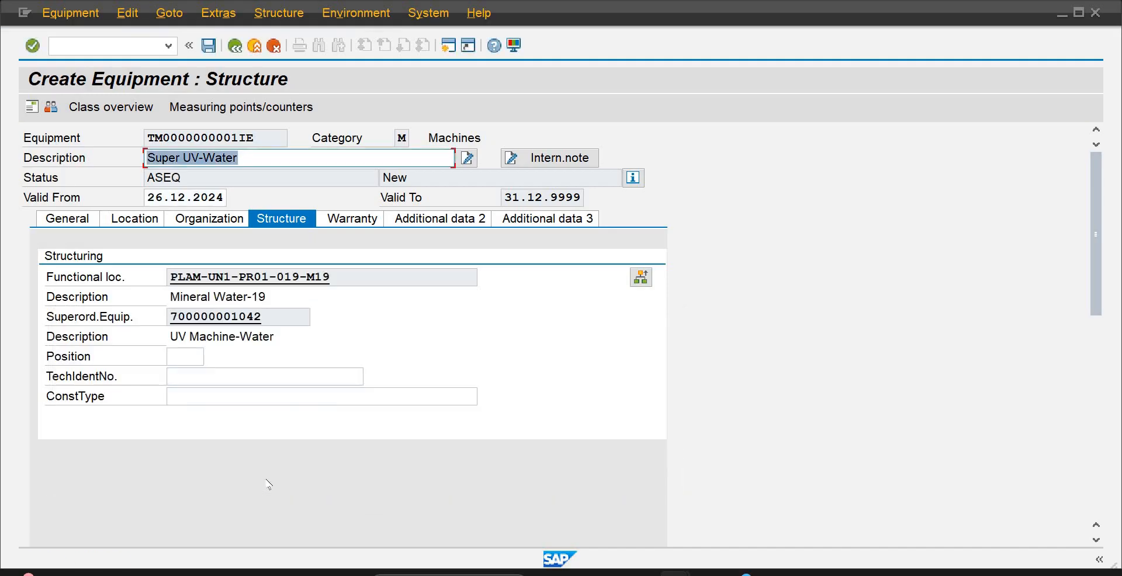
Set the equipment's position to 2 in the structure data and save the new equipment record
left_click(185, 356)
type("2")
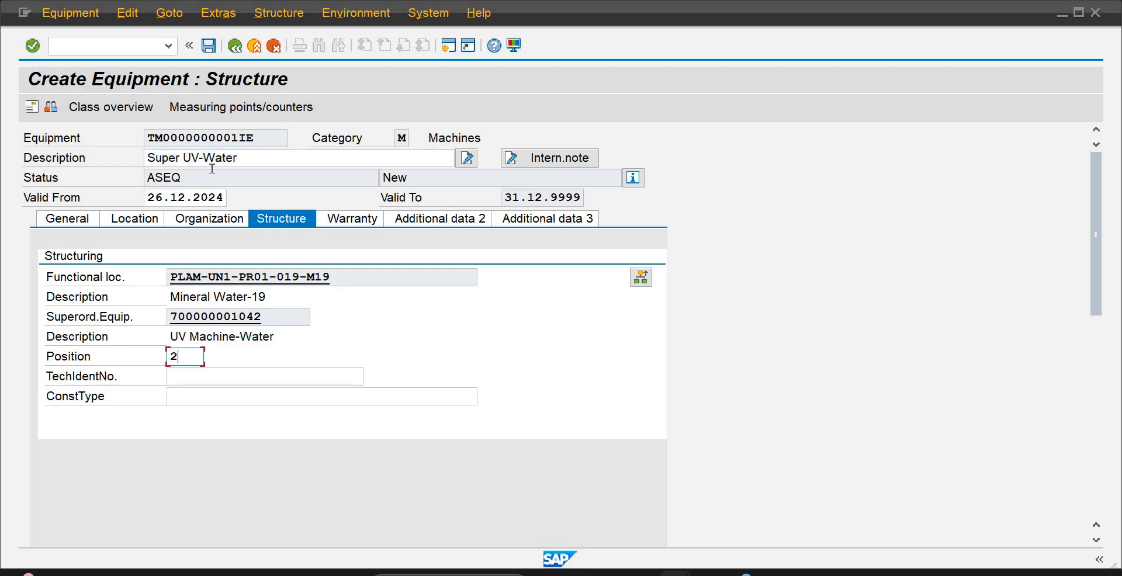
left_click(212, 48)
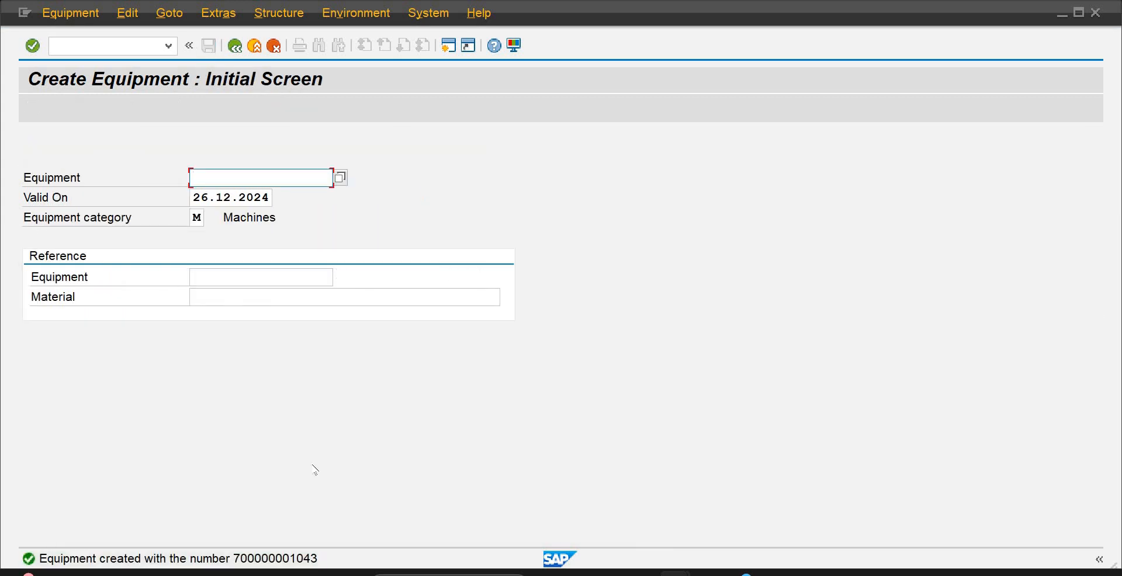
double_click(307, 560)
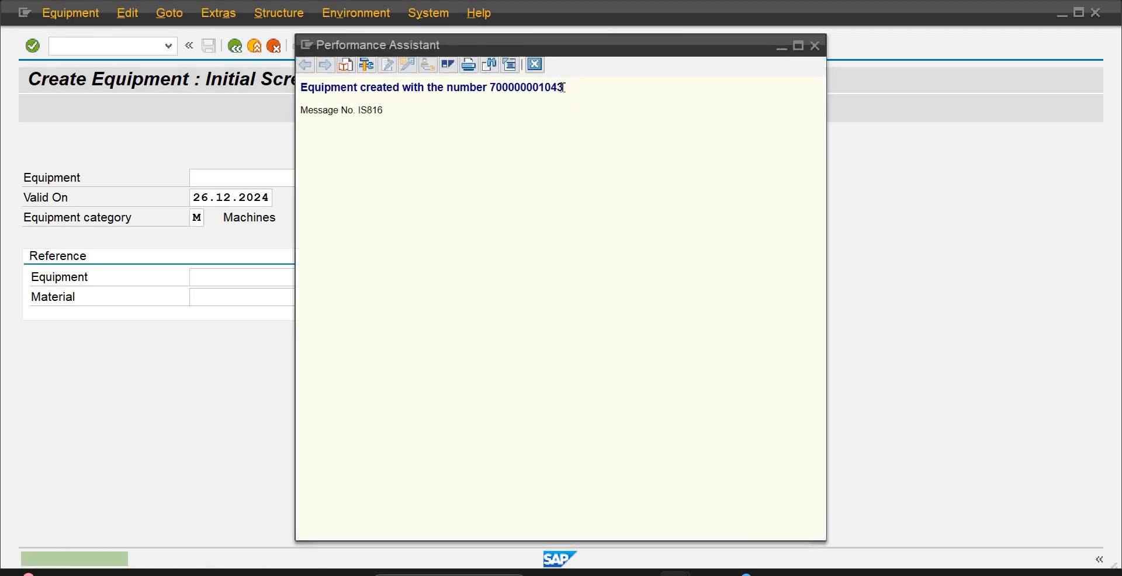
left_click_drag(563, 88, 323, 92)
key("ctrl+c")
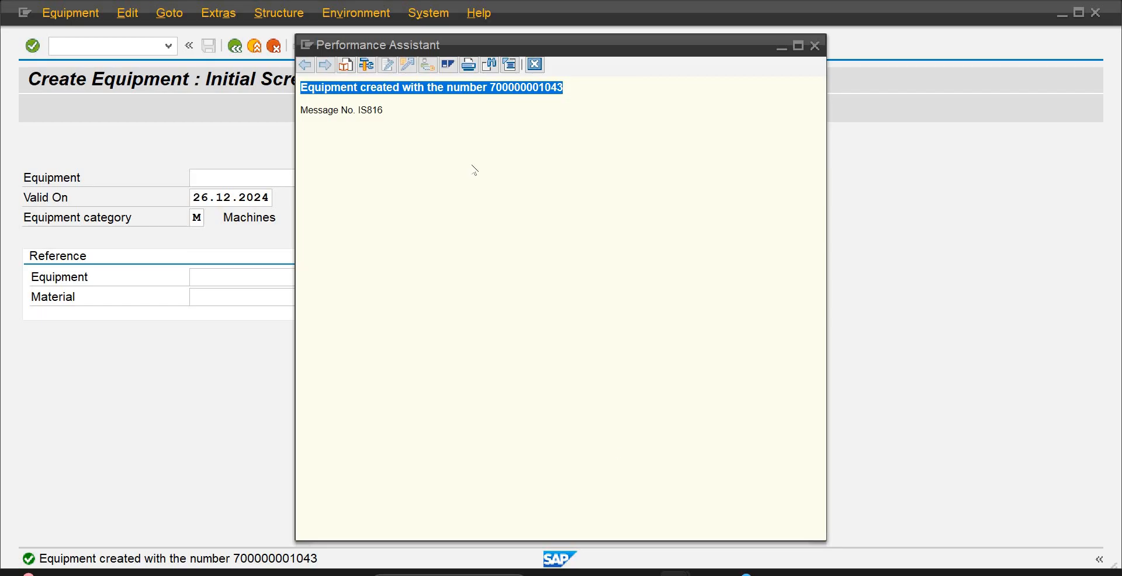
left_click(771, 574)
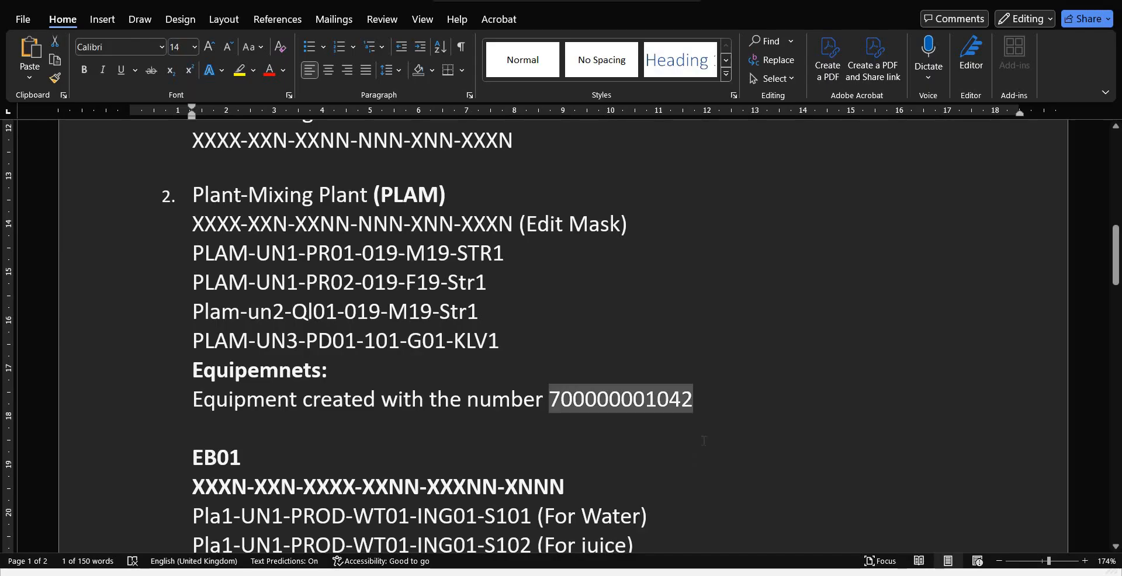
left_click(705, 412)
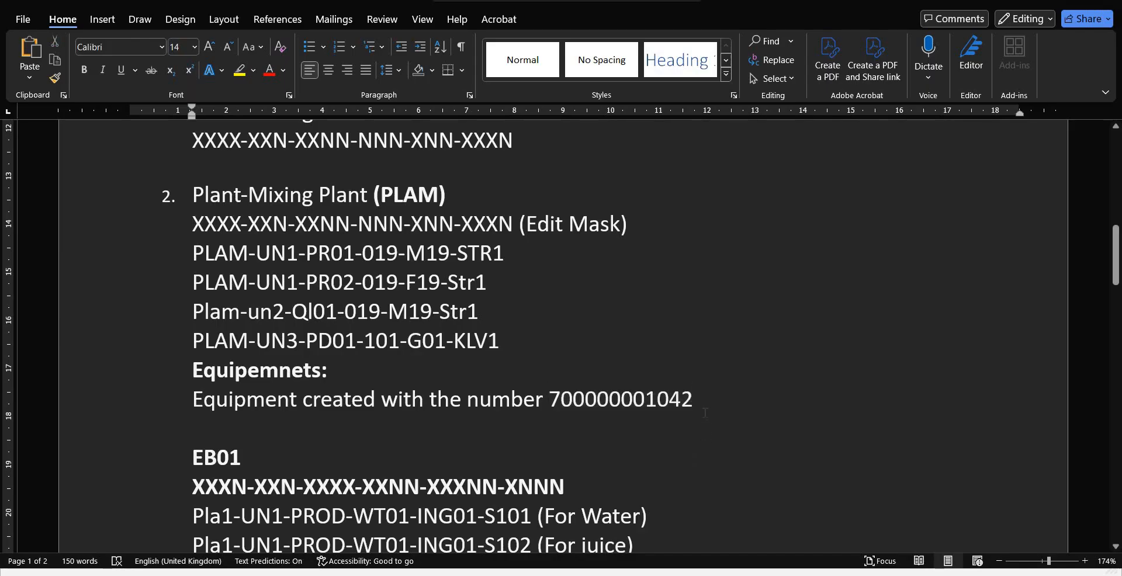
key("Return")
key("ctrl+v")
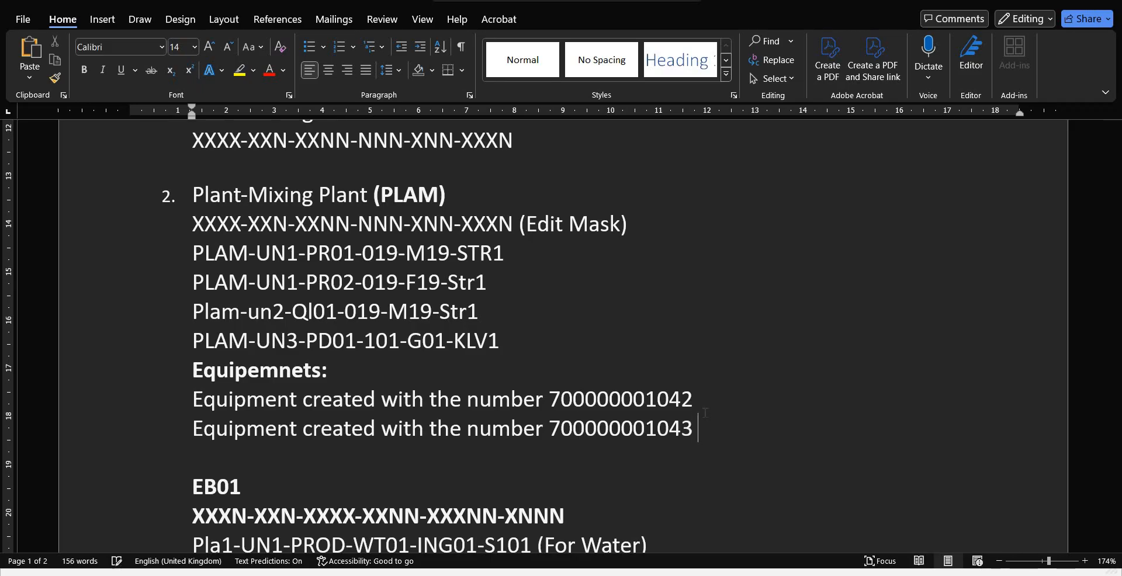
type("(Sub Level of ")
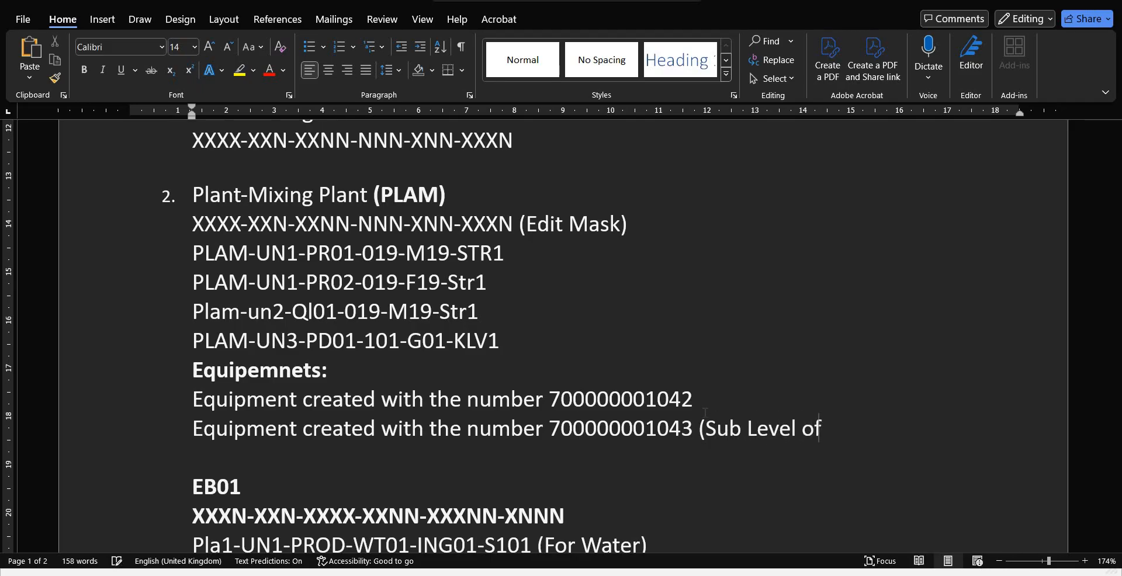
type("Equi")
key("Tab")
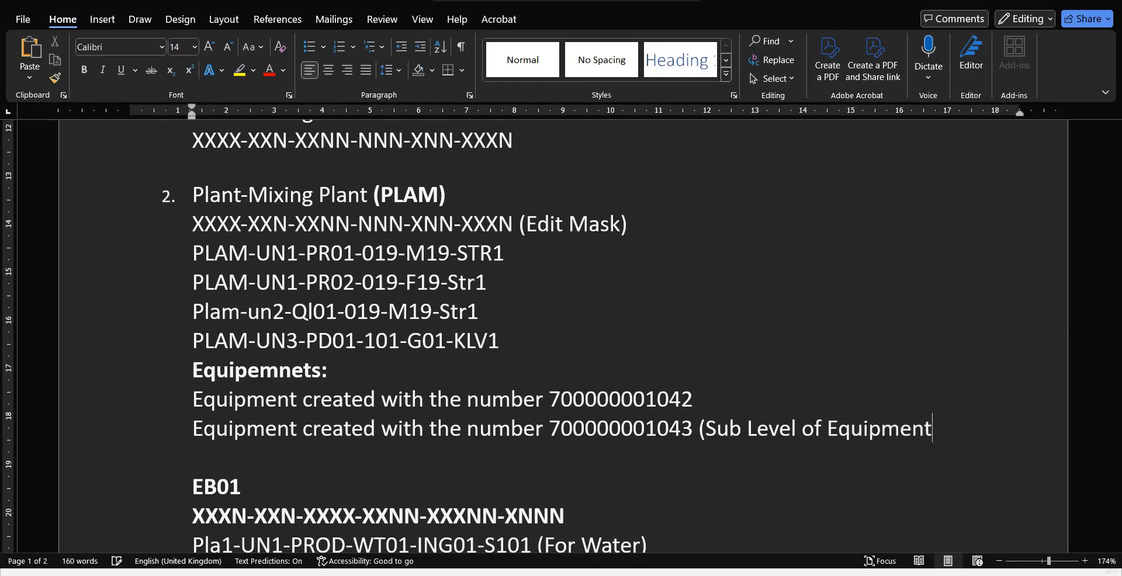
type("1042)")
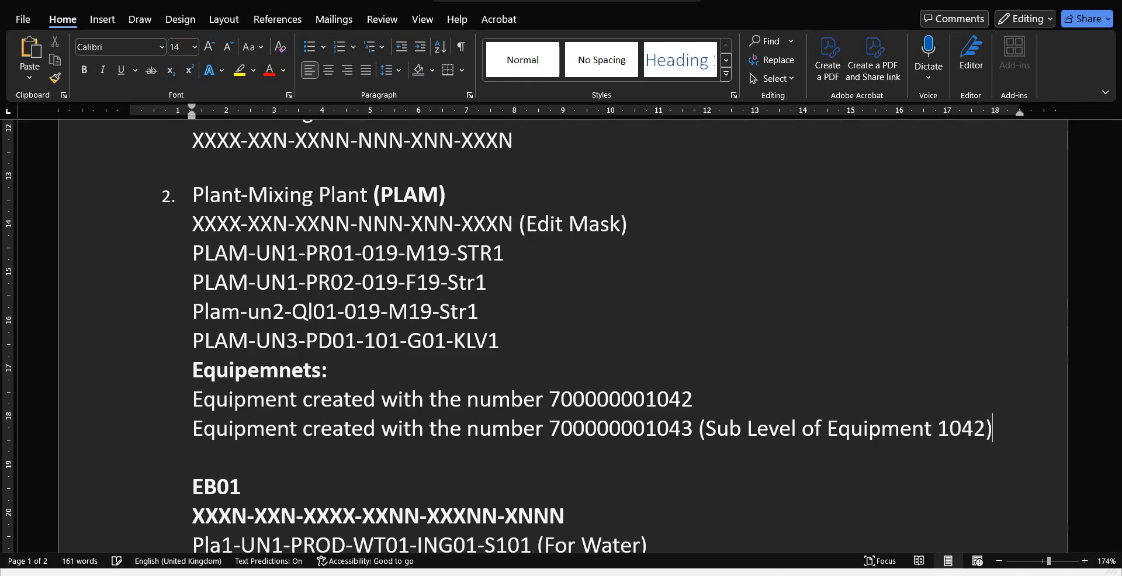
Switch to SAP and rerun the IH01 structural display for functional location PLAM, including installed equipment and the equipment hierarchy
left_click(708, 515)
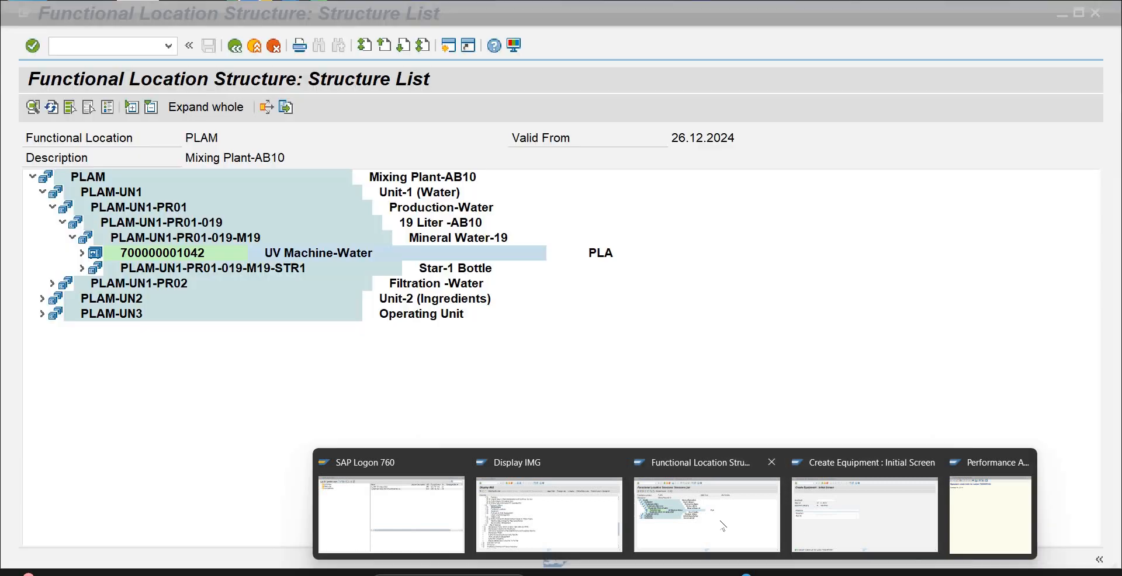
left_click(134, 46)
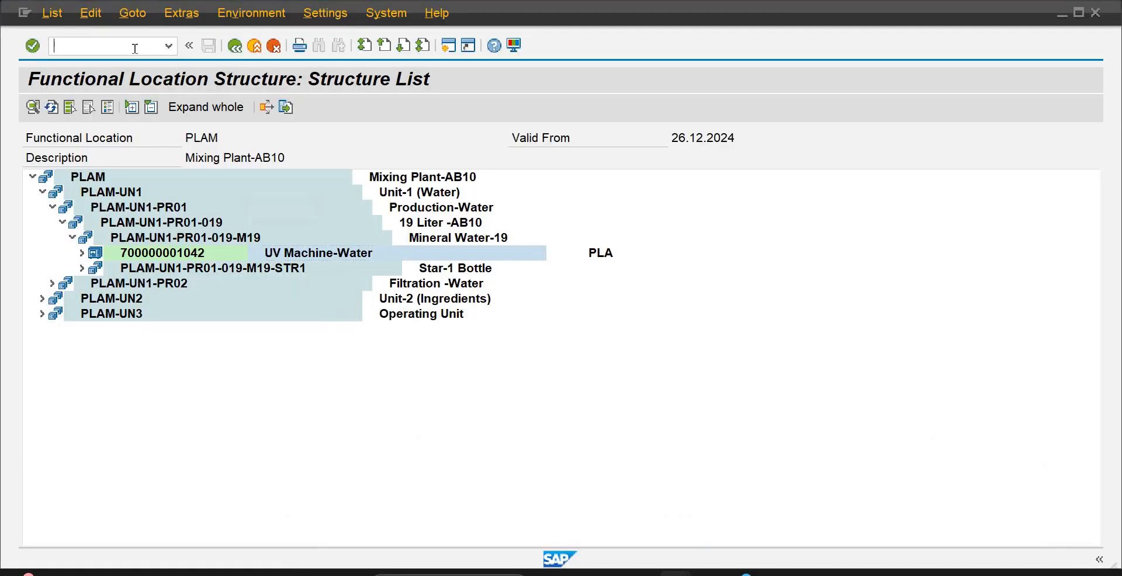
type("/n")
key("Return")
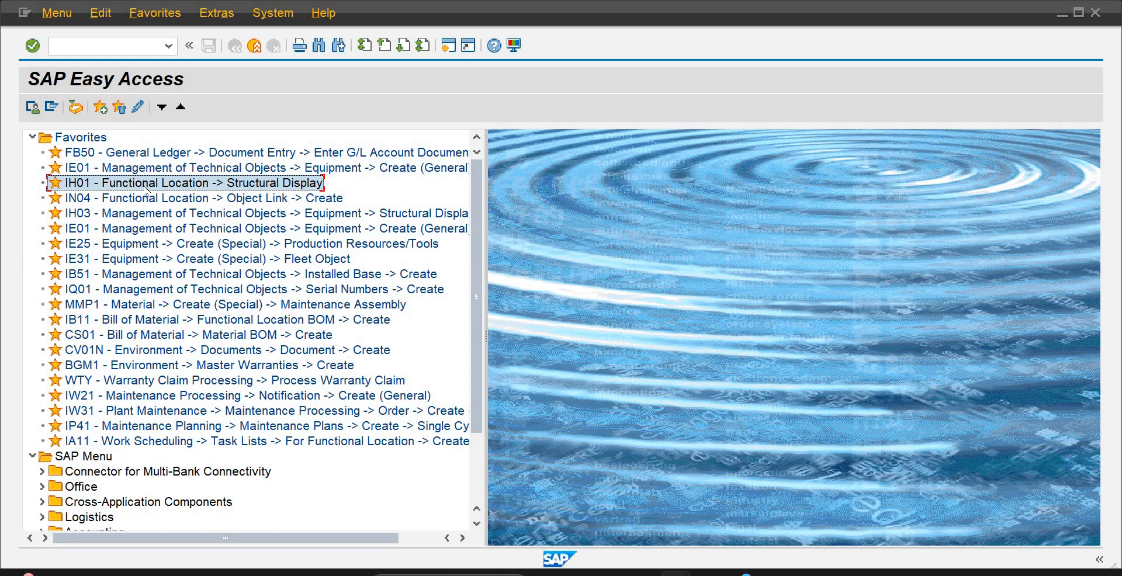
double_click(147, 184)
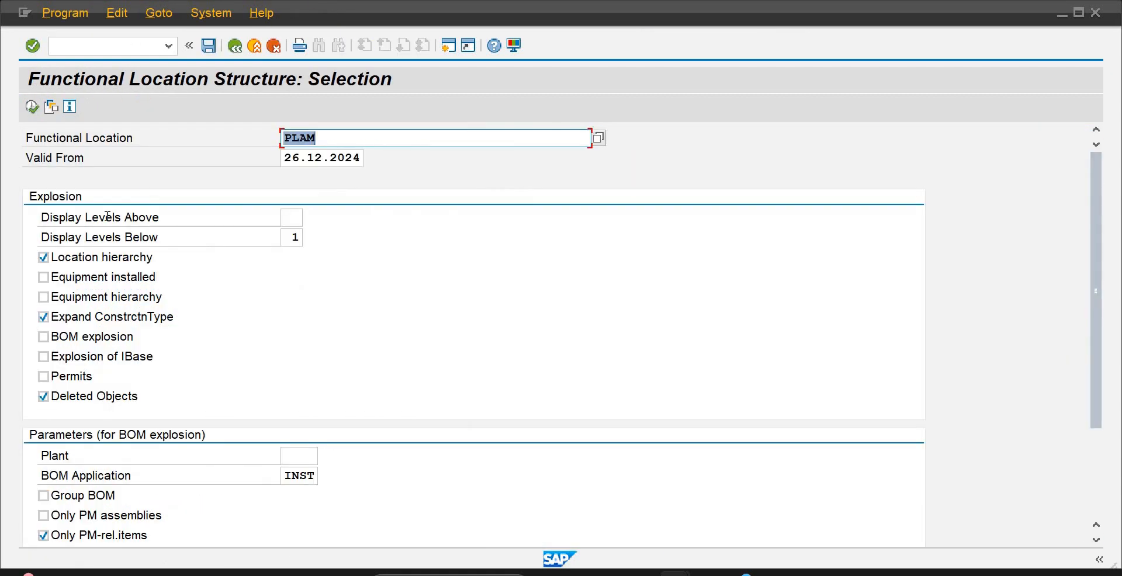
left_click(43, 278)
left_click(43, 297)
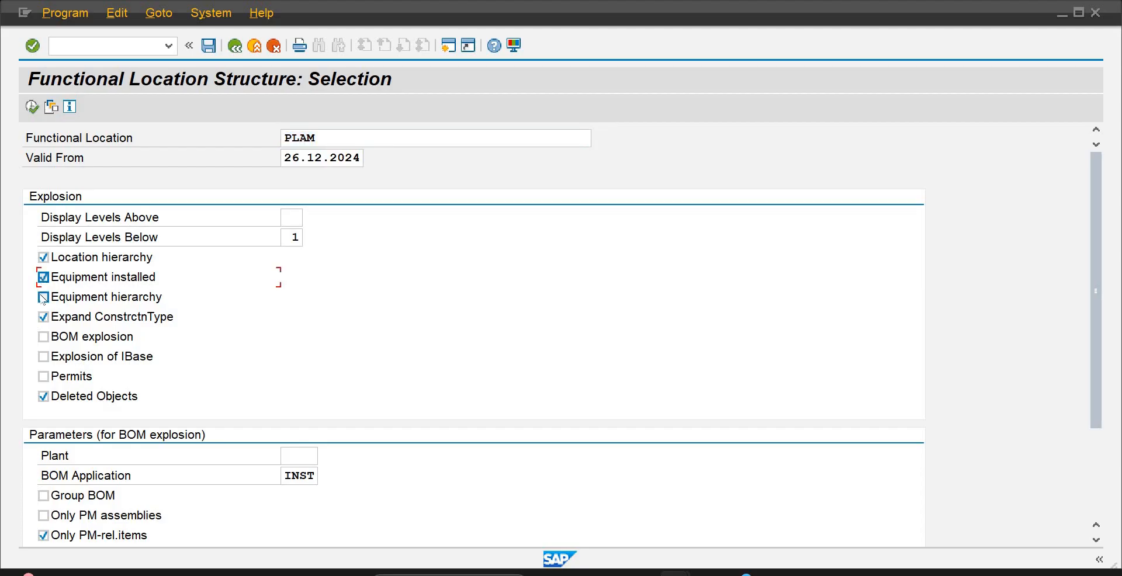
left_click(32, 107)
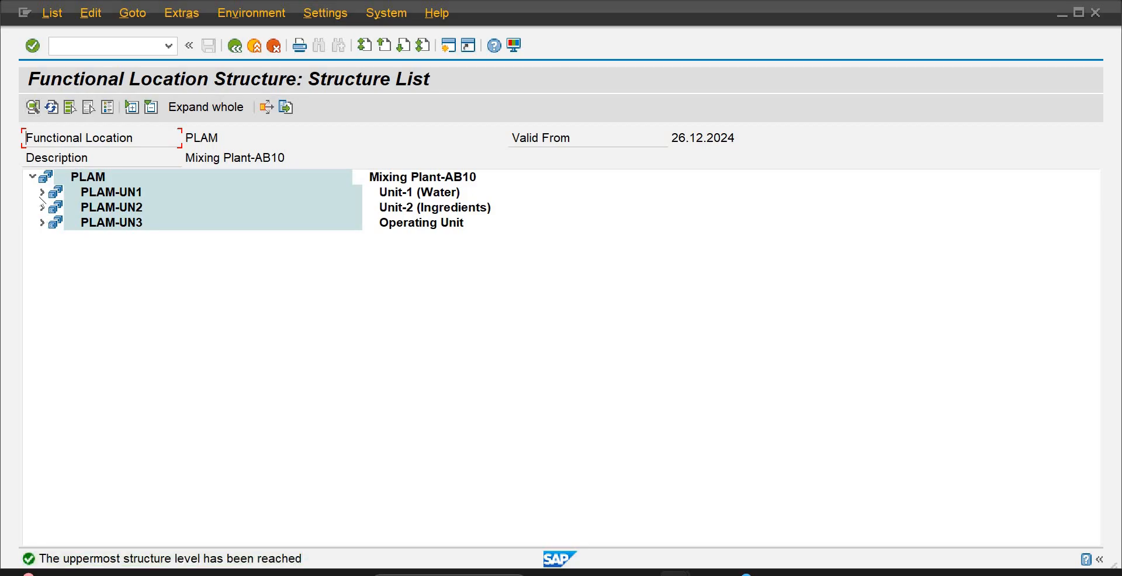
Expand the structure from PLAM-UN1 through PLAM-UN1-PR01-019-M19 and UV Machine-Water, and examine where Super UV-Water sits in the hierarchy
left_click(42, 193)
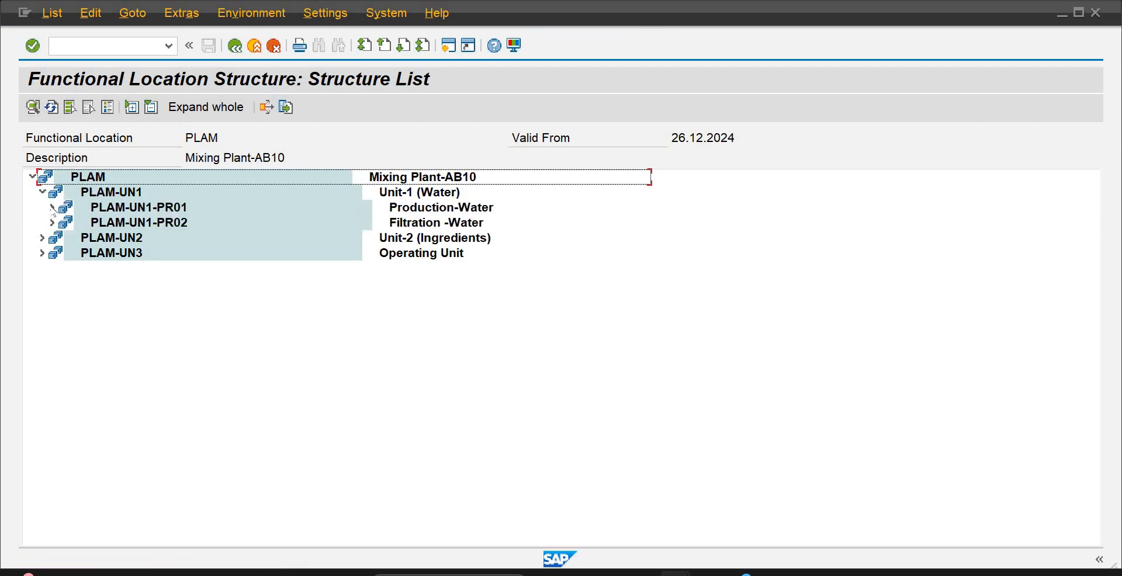
left_click(52, 208)
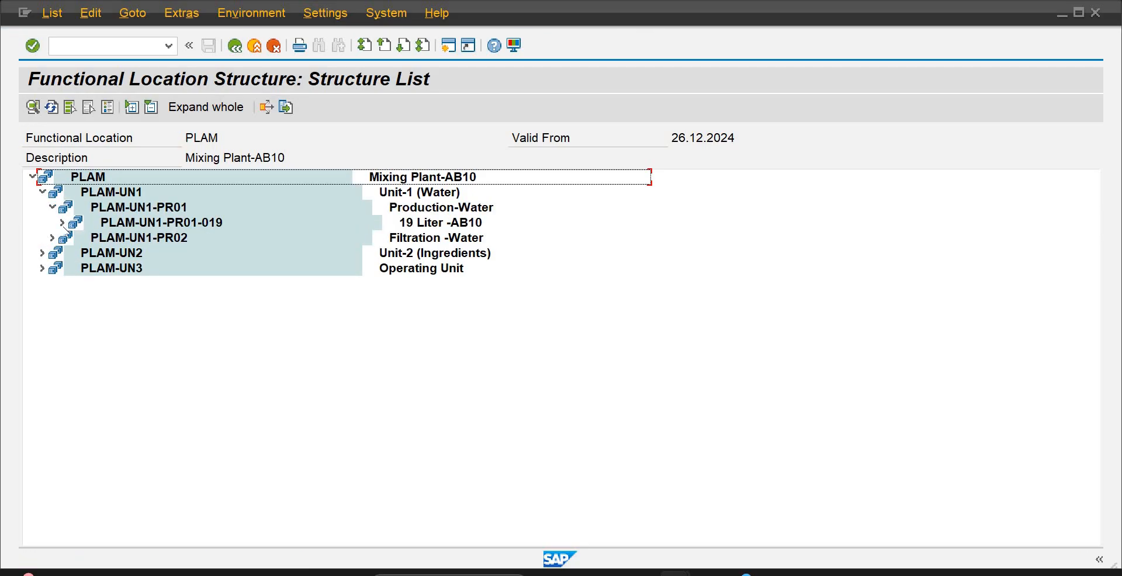
left_click(62, 222)
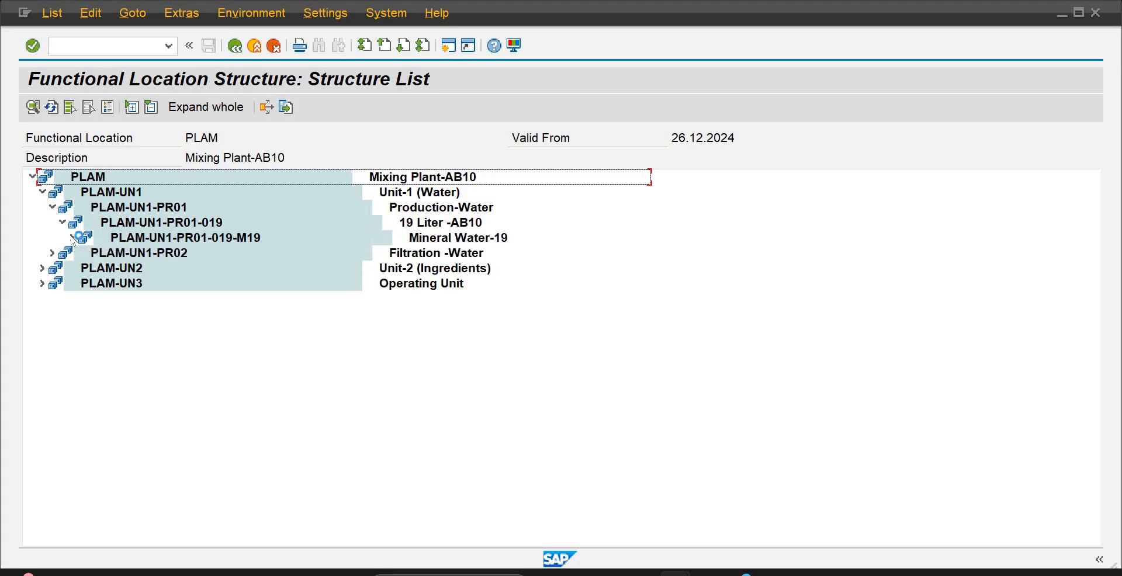
left_click(72, 238)
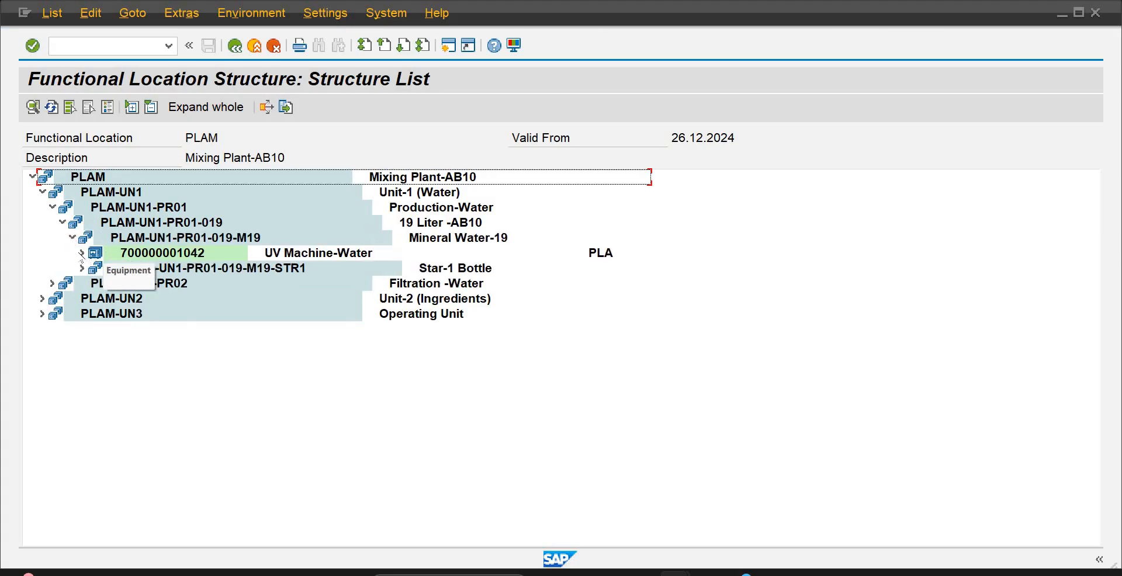
left_click(82, 254)
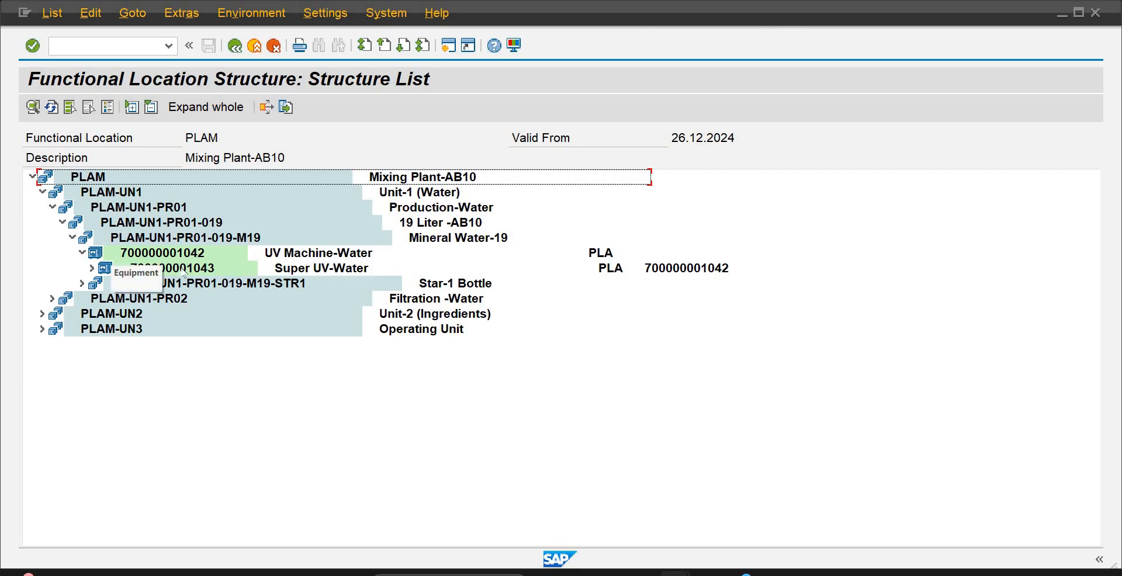
left_click(183, 268)
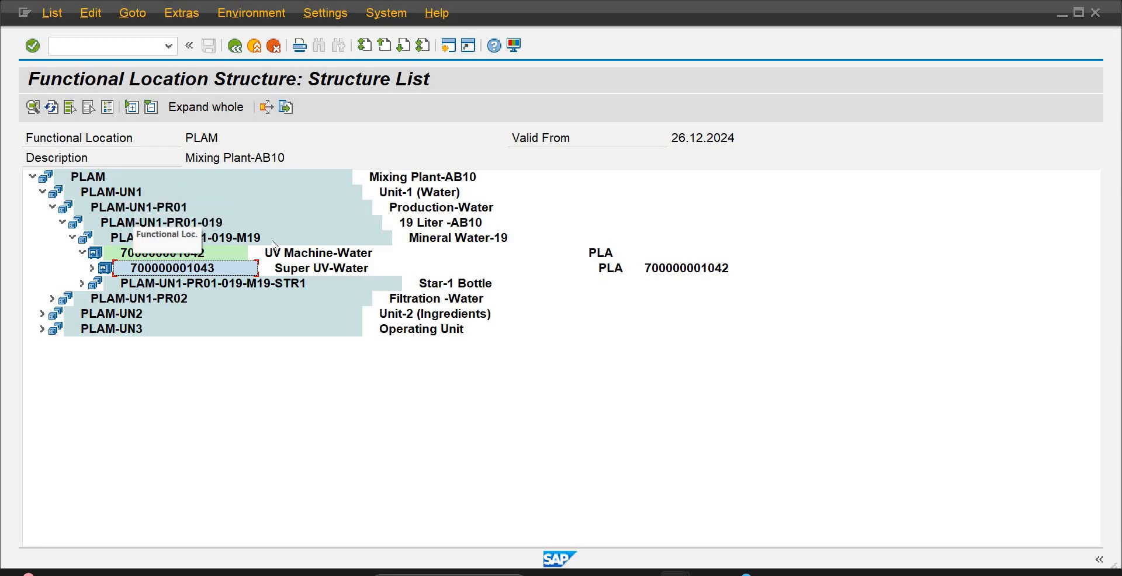
left_click(179, 208)
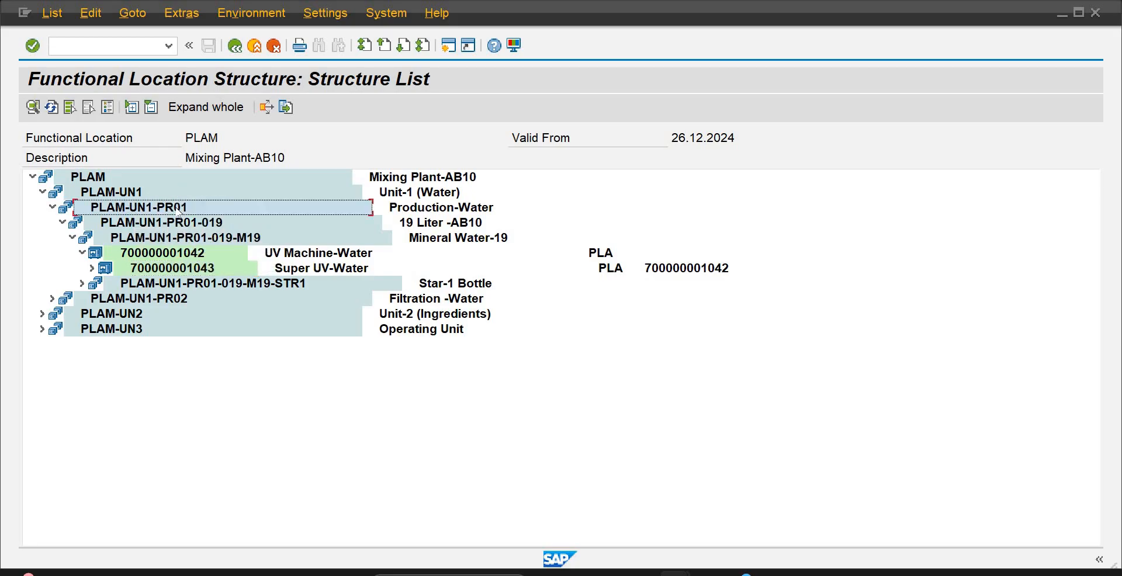
left_click(210, 228)
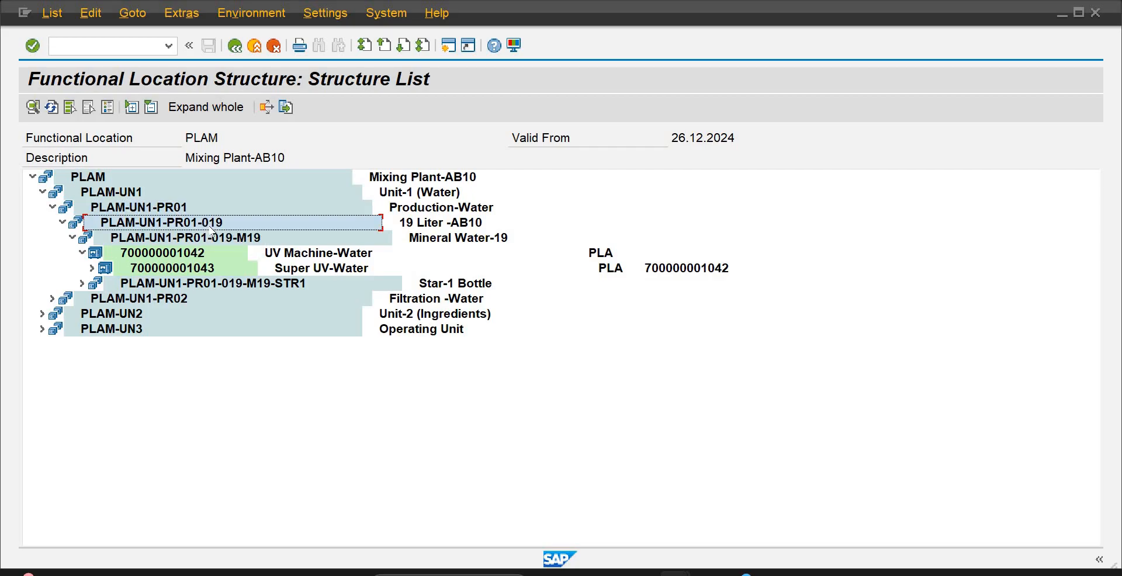
left_click(239, 241)
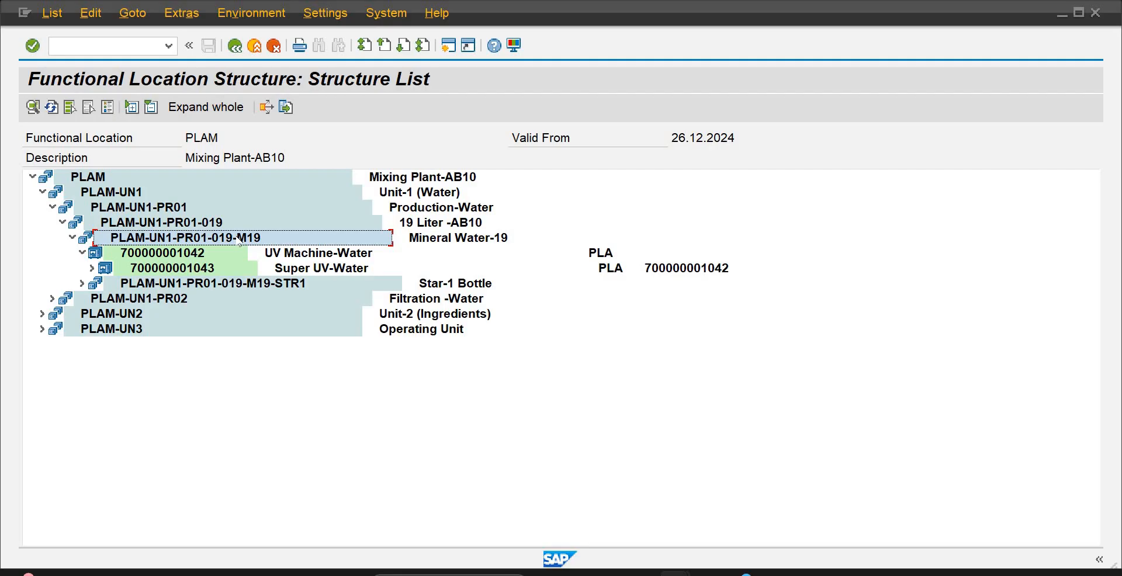
left_click(311, 256)
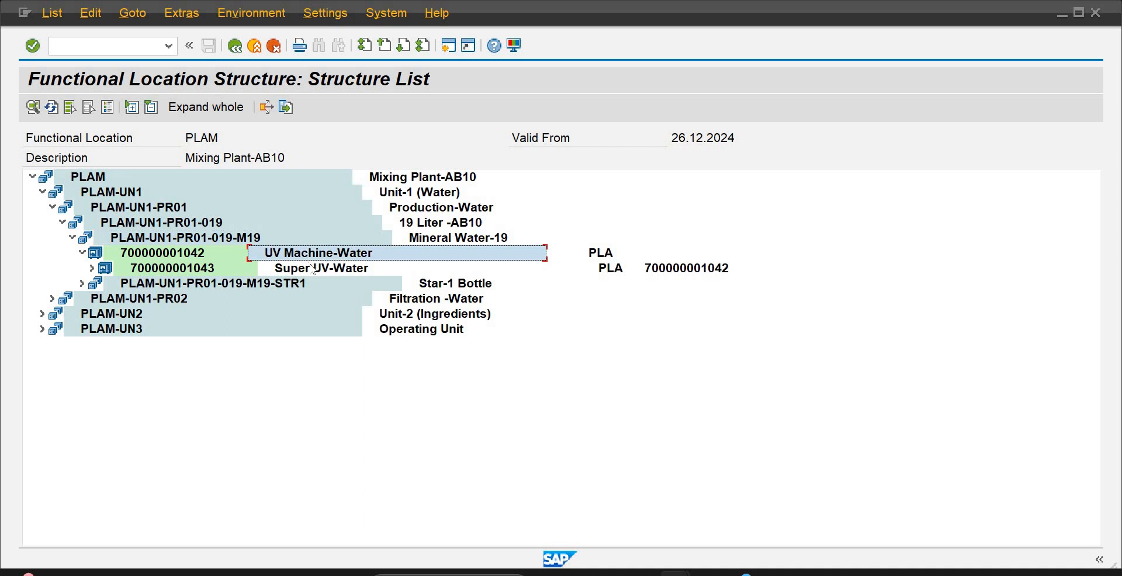
left_click(315, 269)
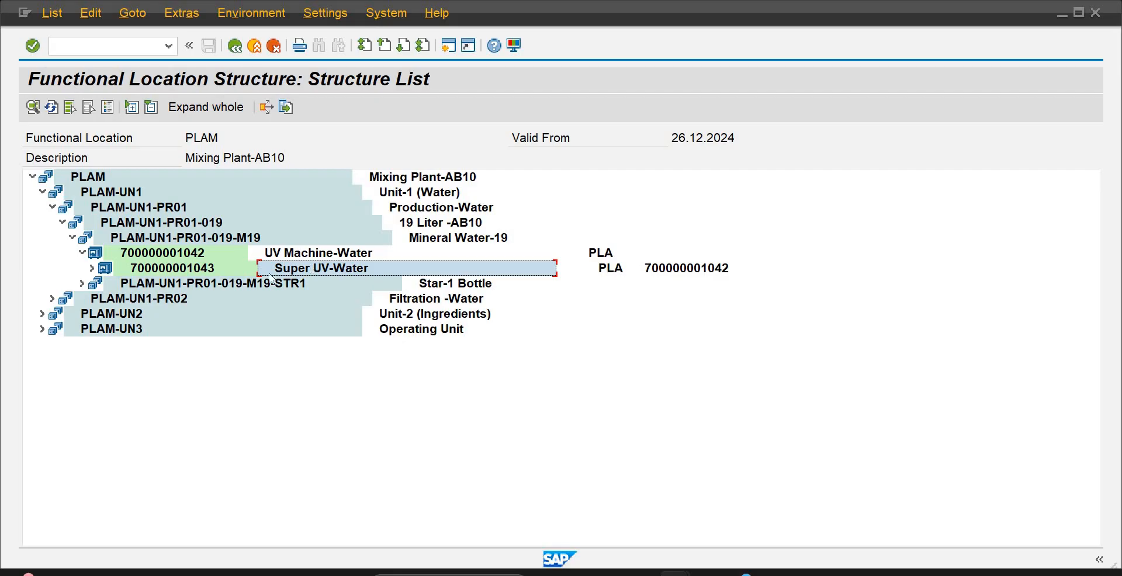
left_click(215, 271)
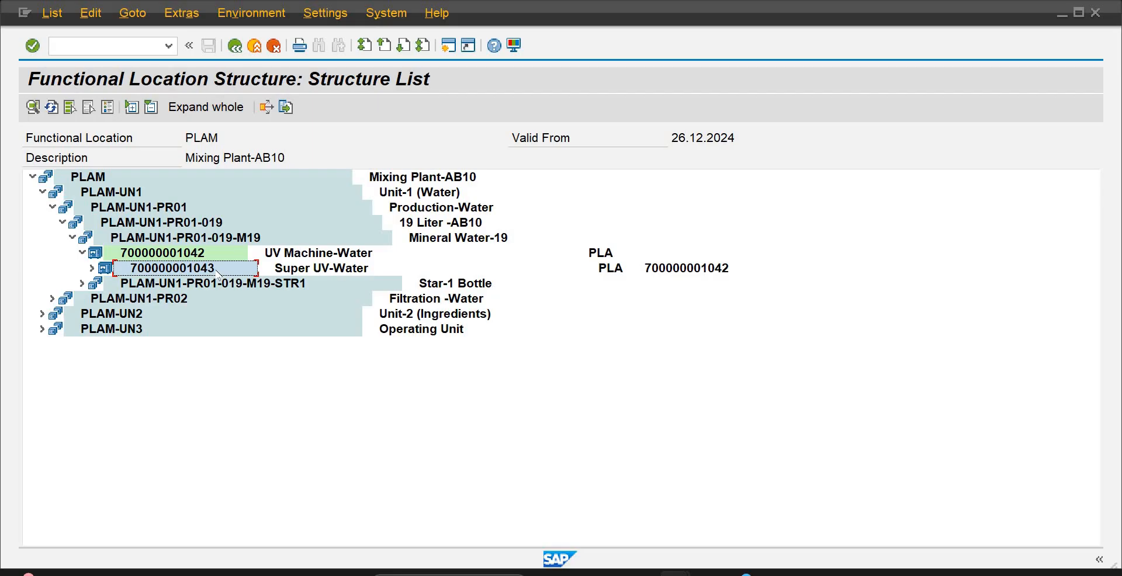
Leave the structure list and start IE25 to create a production resource/tool with equipment category P
left_click(126, 46)
type("/n")
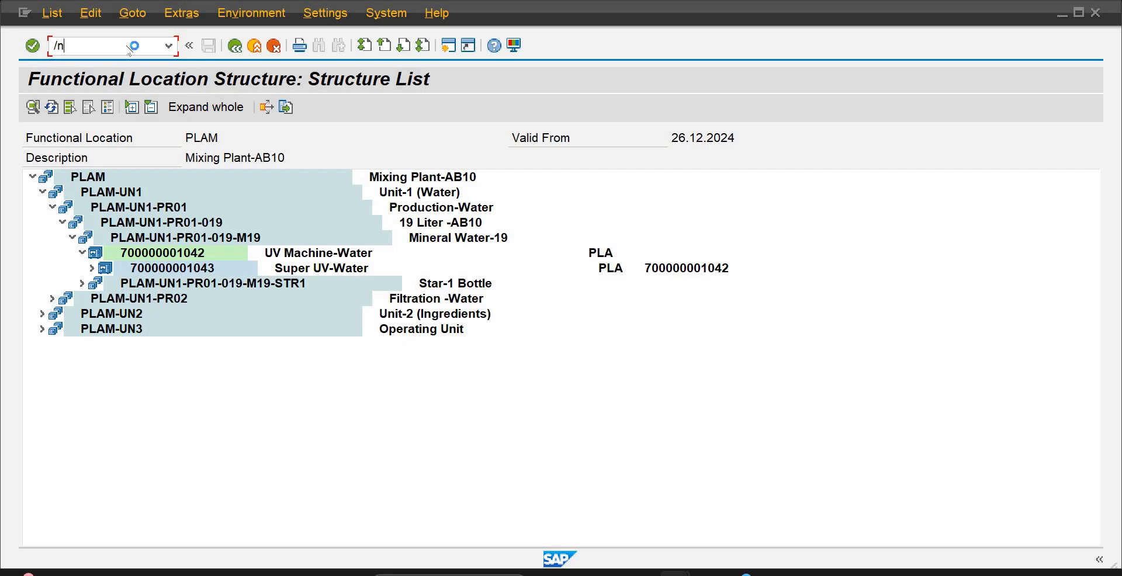
key("Return")
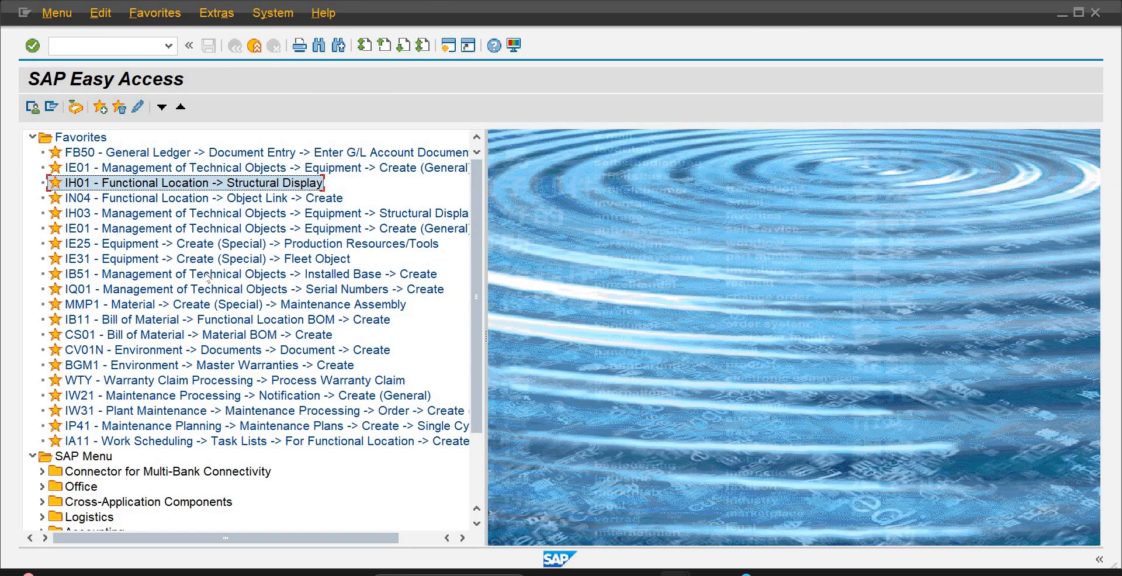
left_click(166, 247)
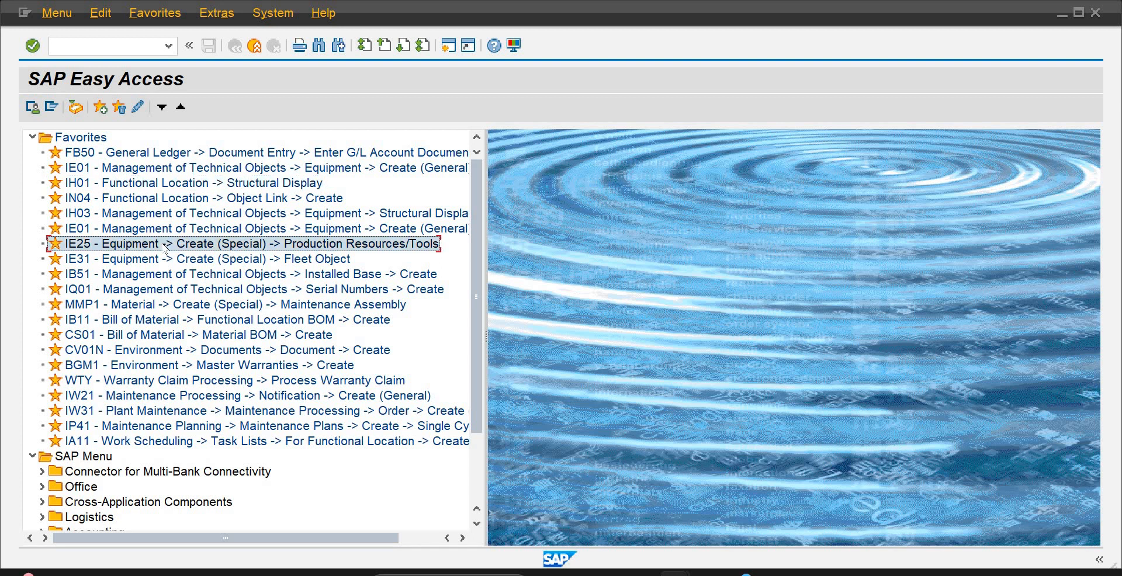
double_click(301, 248)
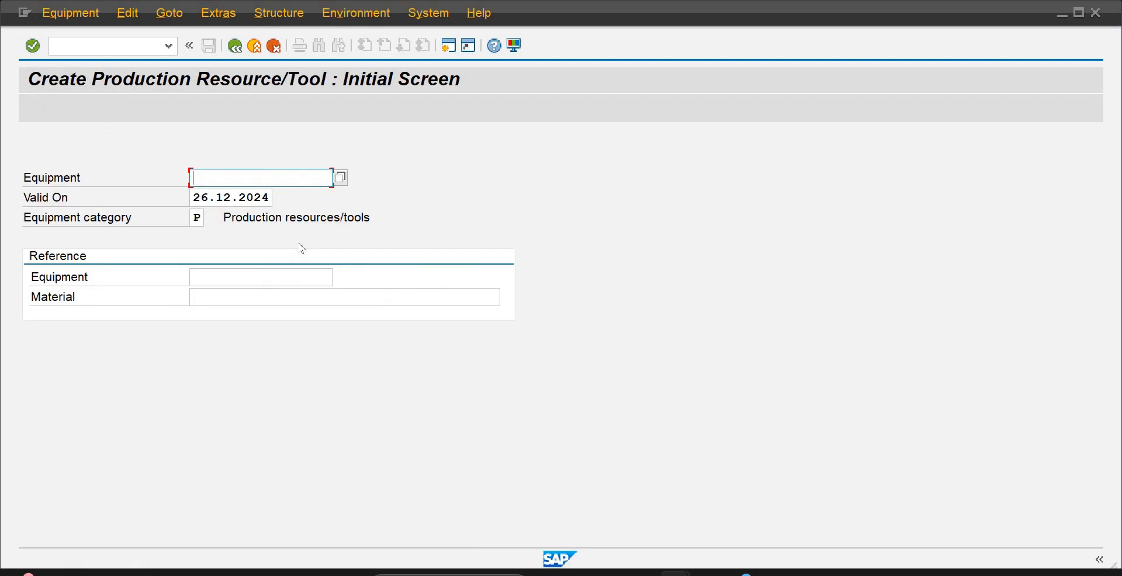
key("Return")
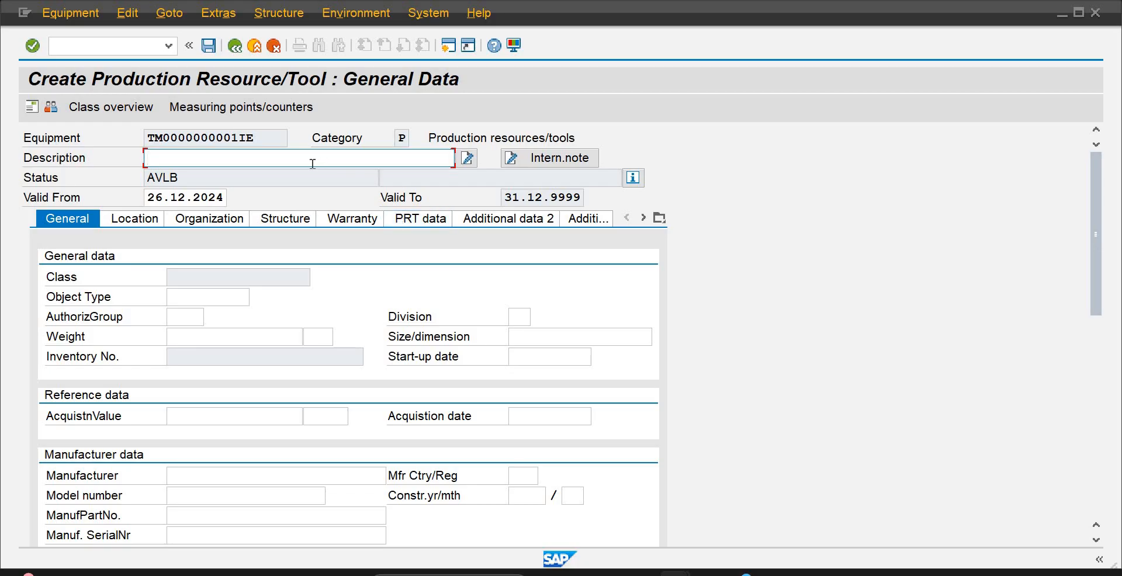
Enter "Motors-Water" as the description of the new production resource/tool
type("Moter")
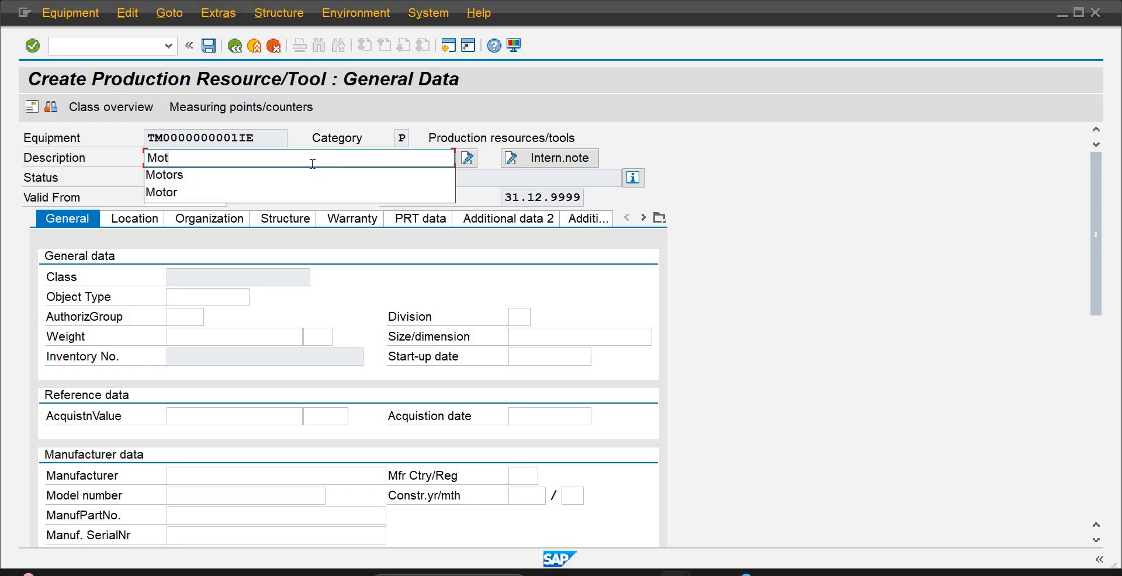
key("BackSpace")
key("BackSpace")
type("ors-")
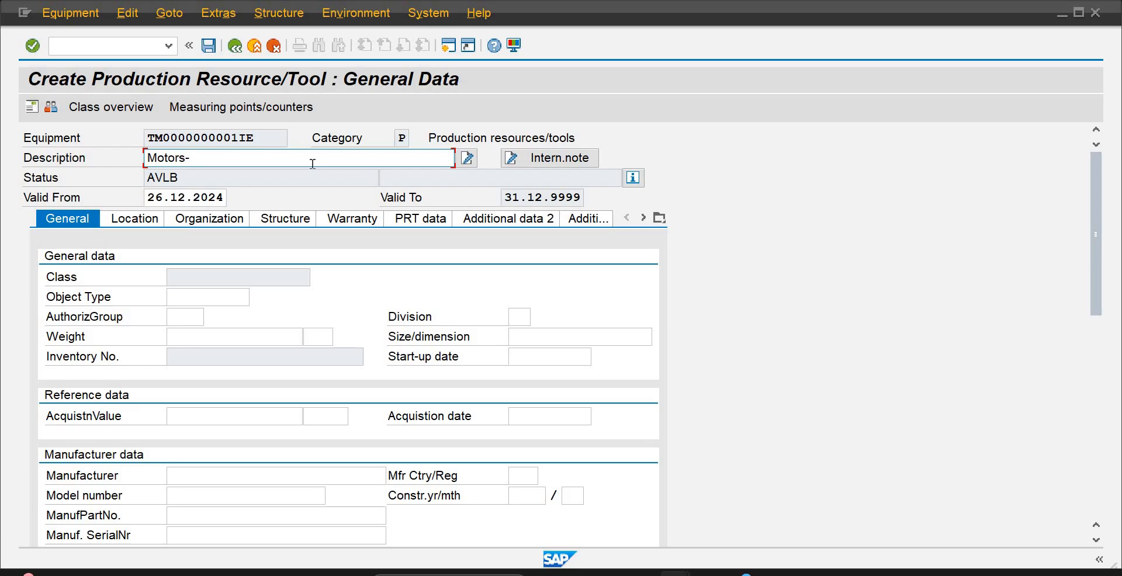
type("Water")
key("Tab")
key("Tab")
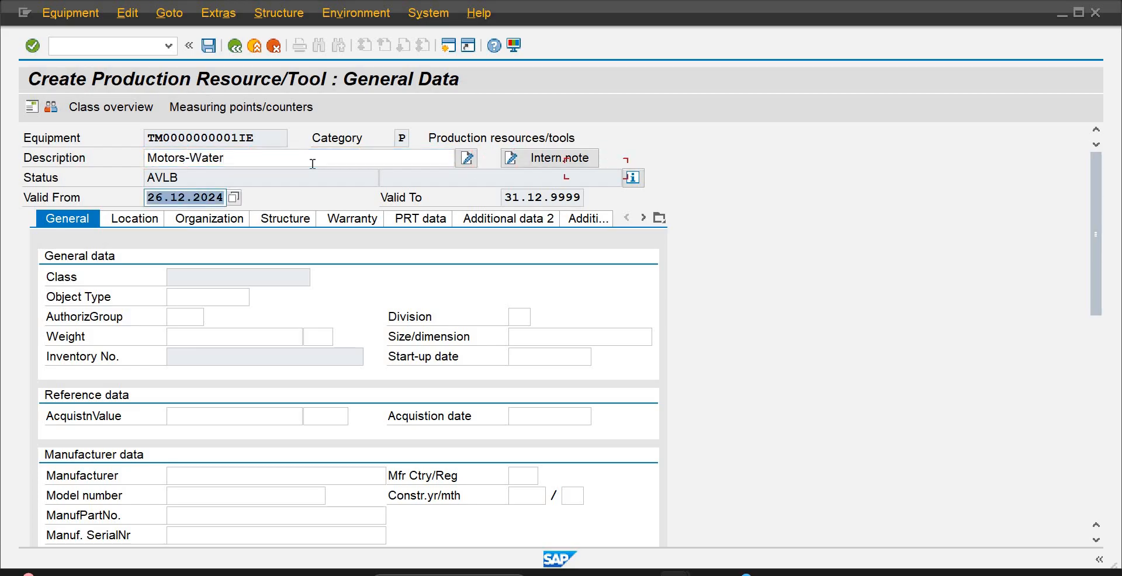
key("Tab")
Set the object type to 1007 (hydraulic equipment) and the weight to 300 Ton in the general data
left_click(256, 299)
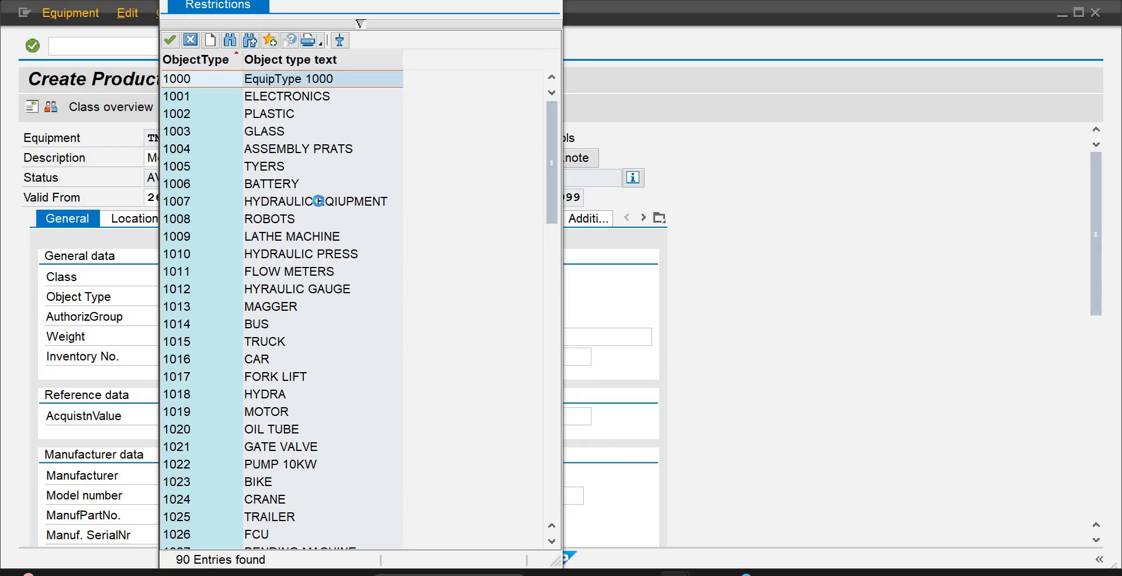
double_click(321, 203)
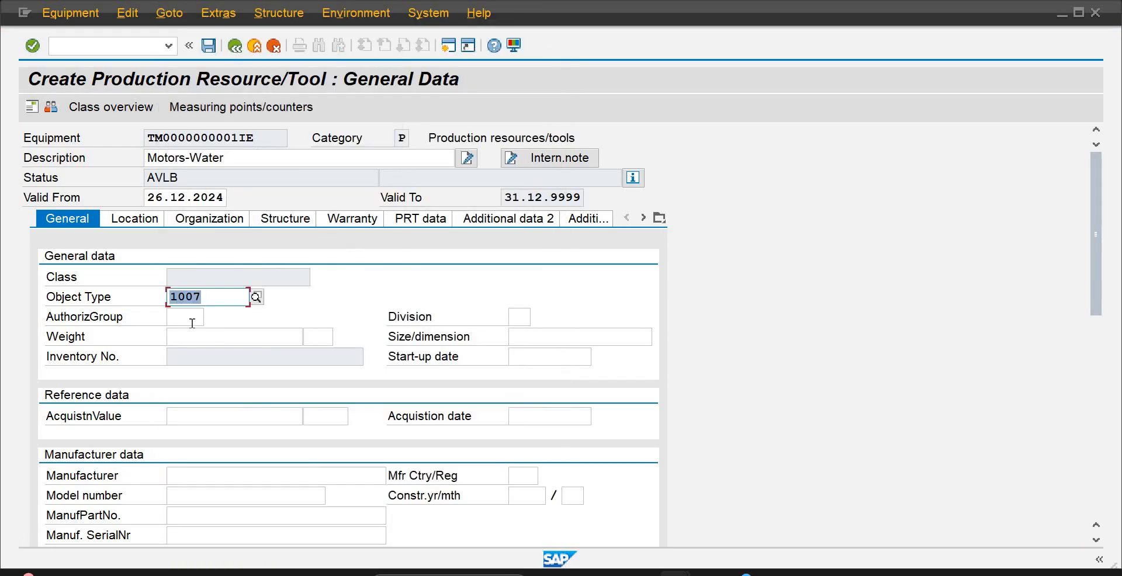
left_click(193, 321)
left_click(193, 332)
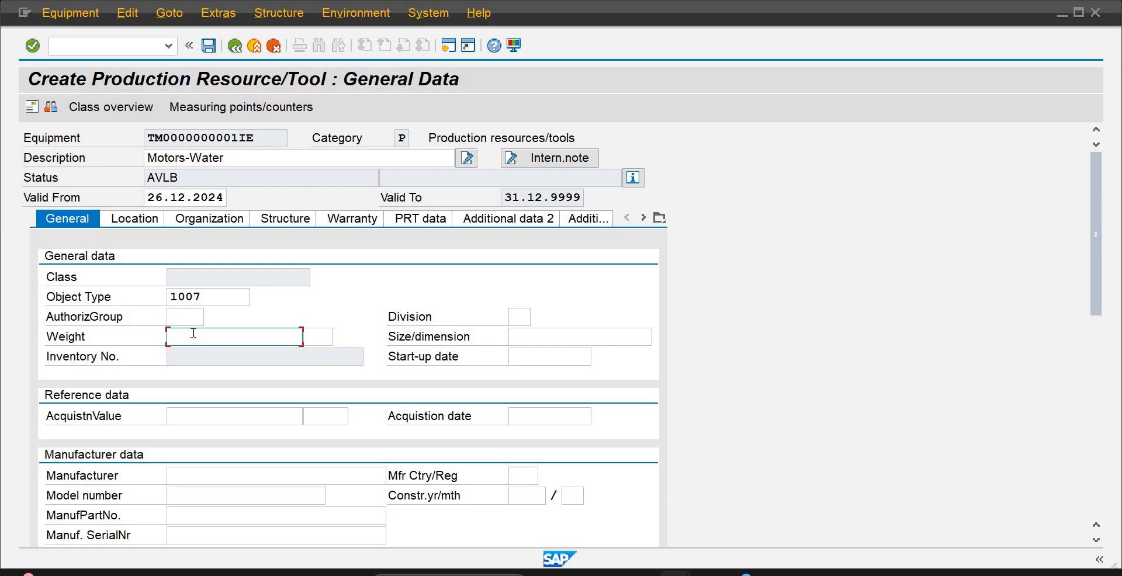
type("300")
key("Tab")
type("Ton")
key("Tab")
key("Tab")
key("Tab")
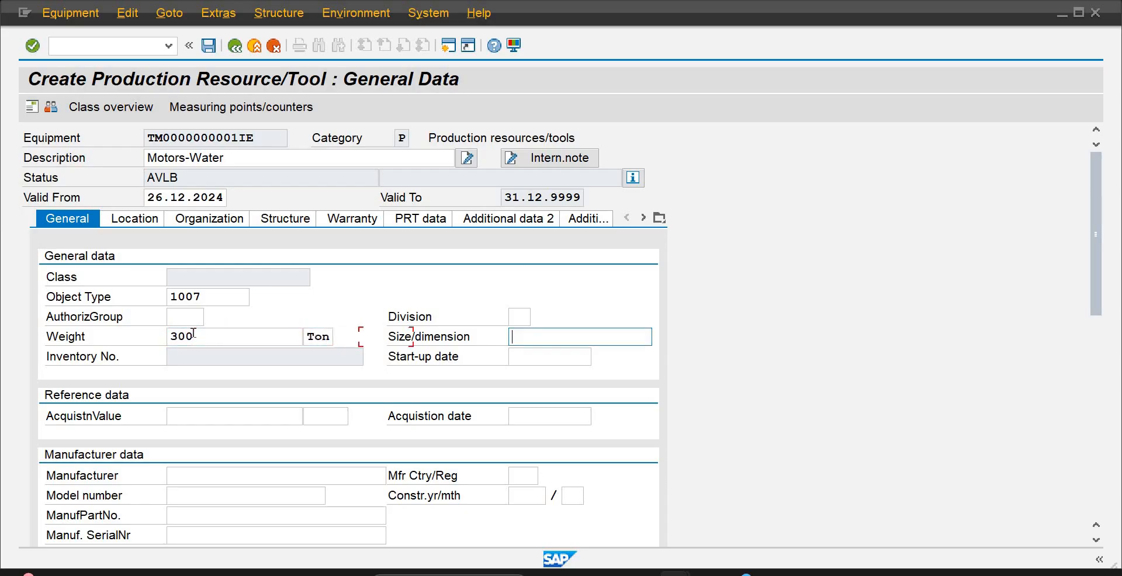
Enter Seimens as the manufacturer and US as the manufacturer country in the manufacturer data
key("Tab")
key("Tab")
key("Tab")
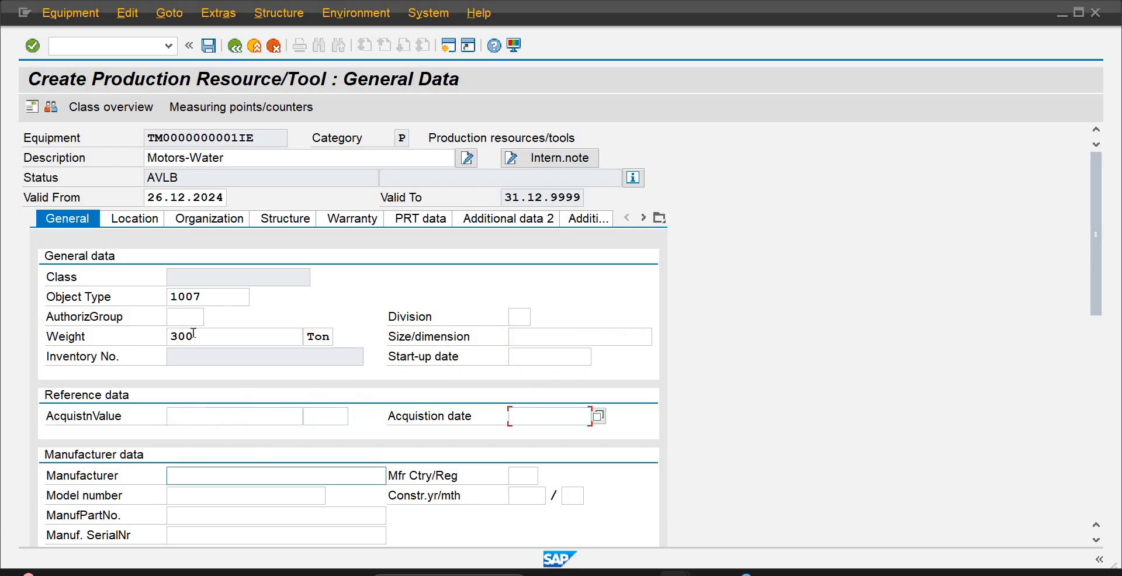
type("Si")
key("BackSpace")
key("Down")
key("Return")
key("Tab")
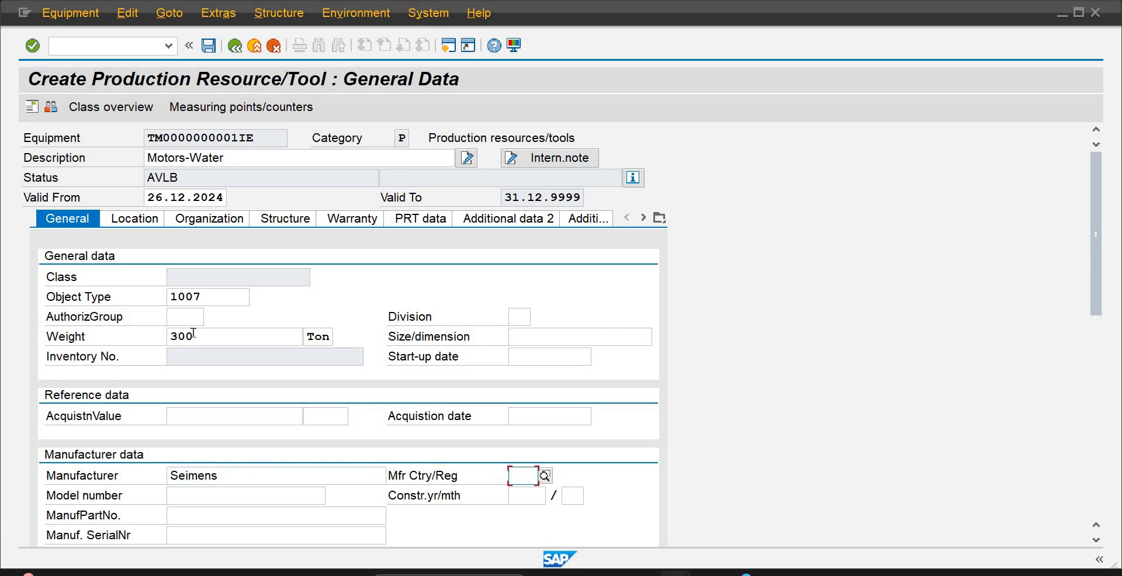
type("US")
key("Tab")
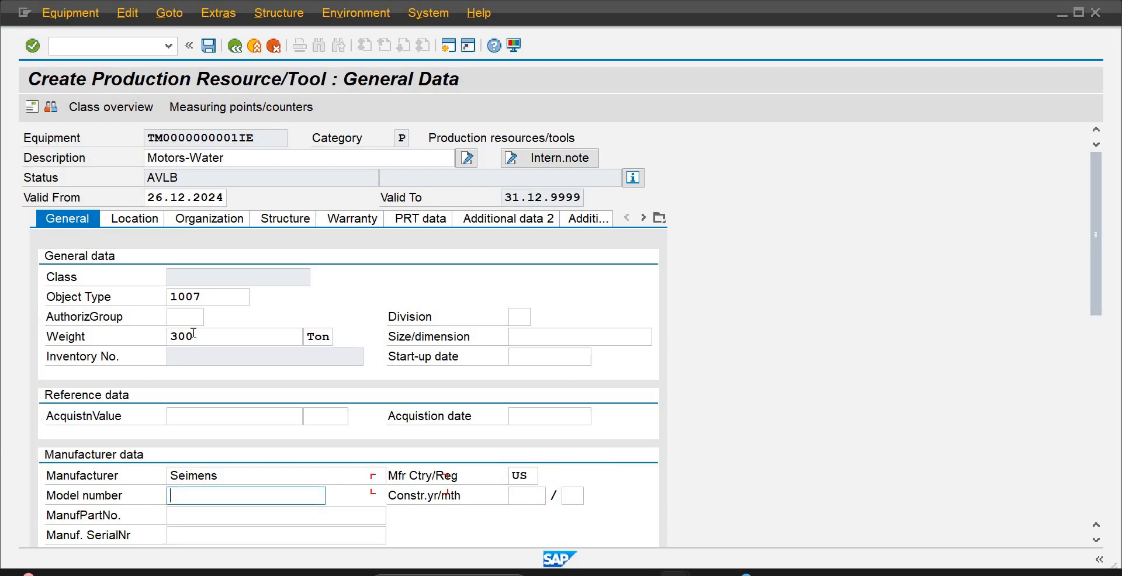
Enter model number MT1001 and manufacturer part number MPM1001 for Motors-Water
type("M")
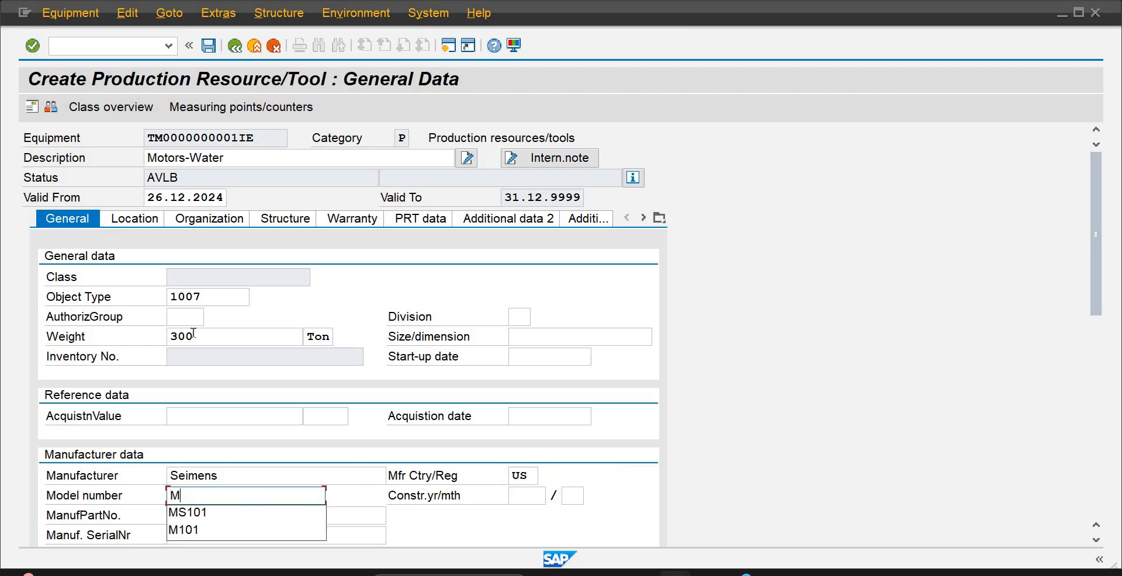
type("T")
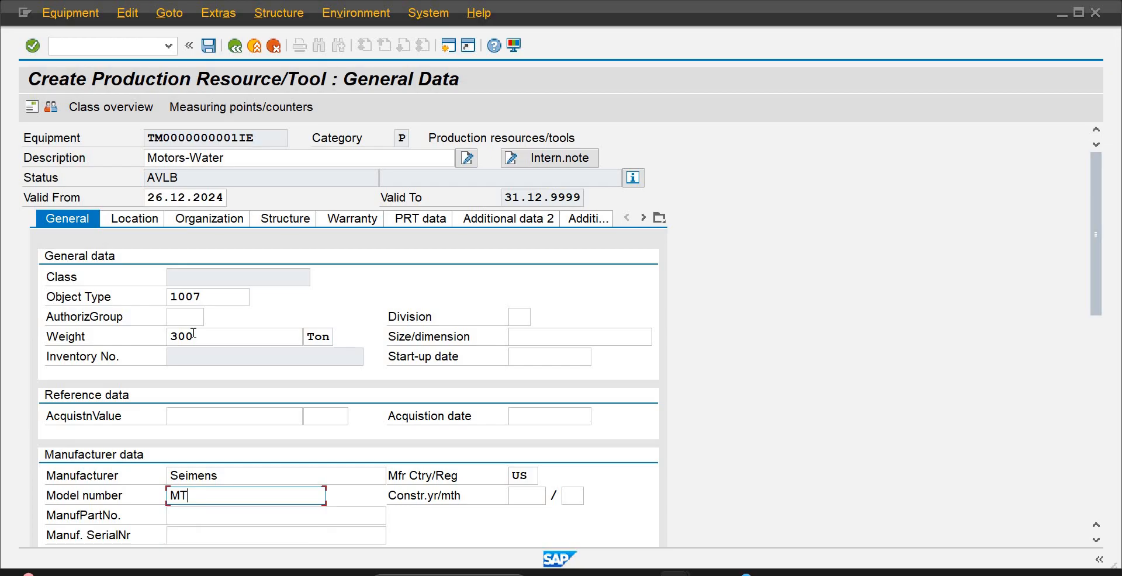
type("1001")
key("Tab")
key("Tab")
key("Tab")
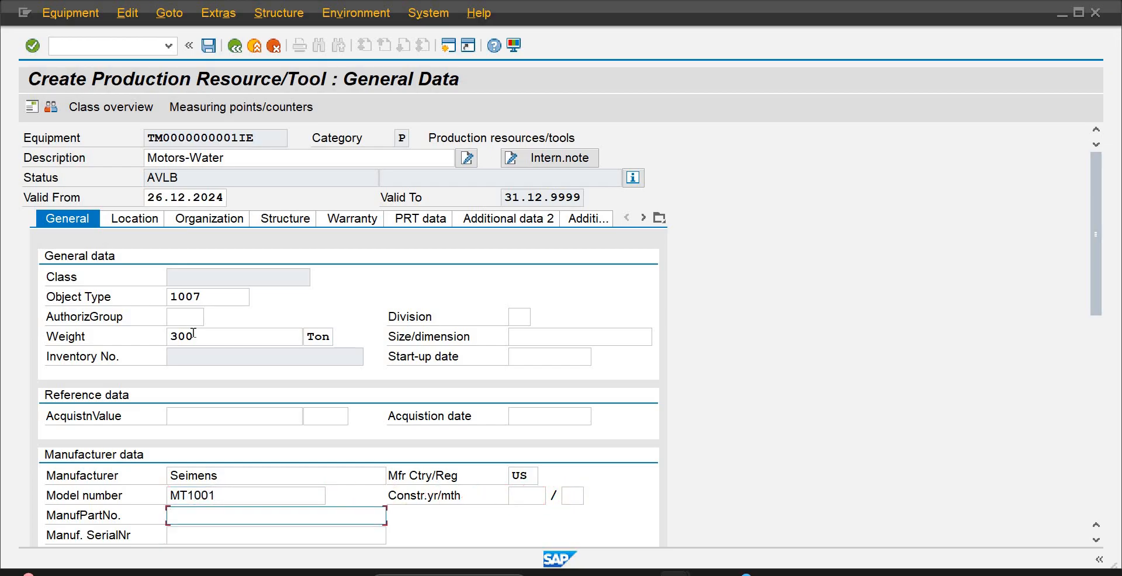
type("MPM1001")
key("Return")
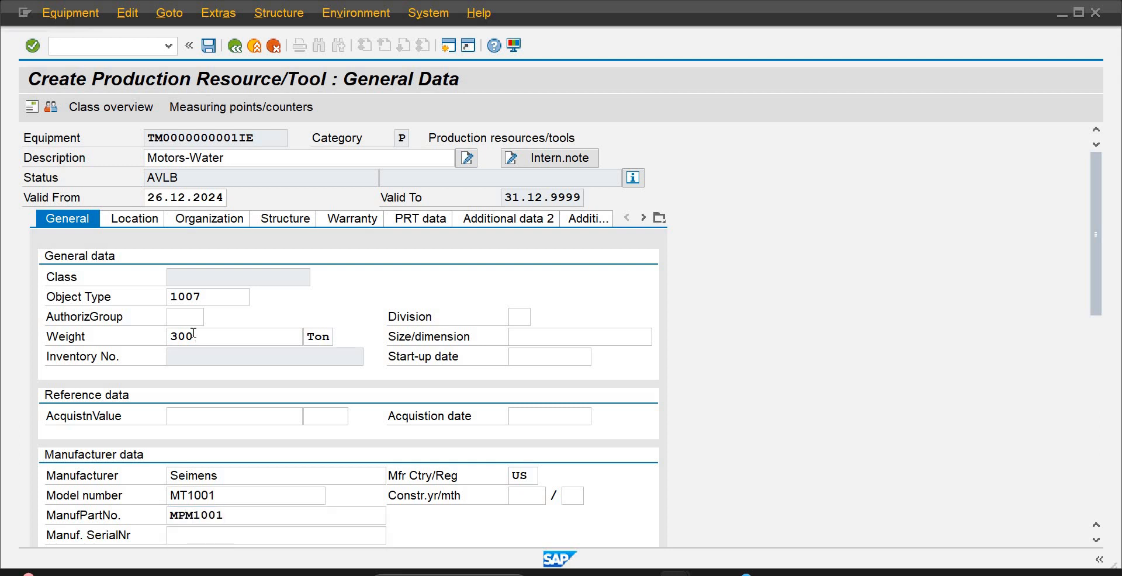
Assign maintenance plant PLA2 in the location data of Motors-Water
left_click(148, 219)
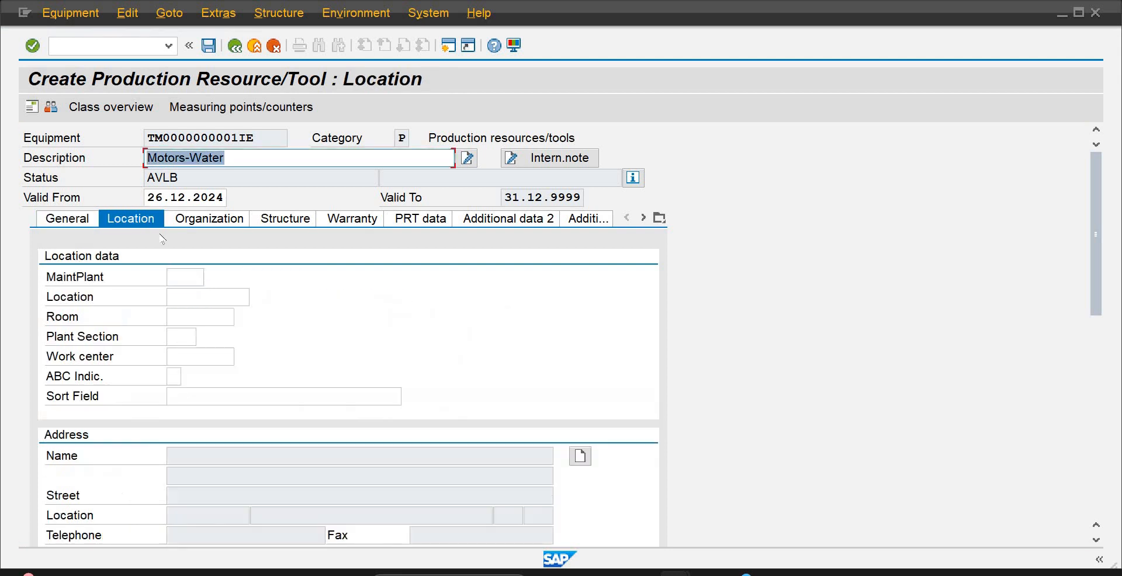
left_click(187, 278)
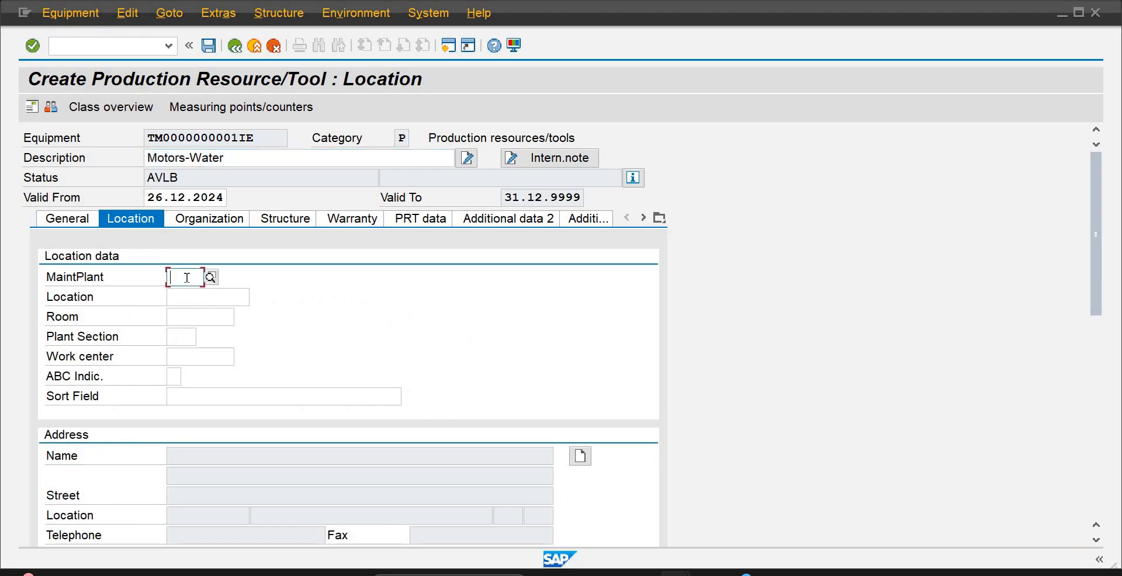
type("pla")
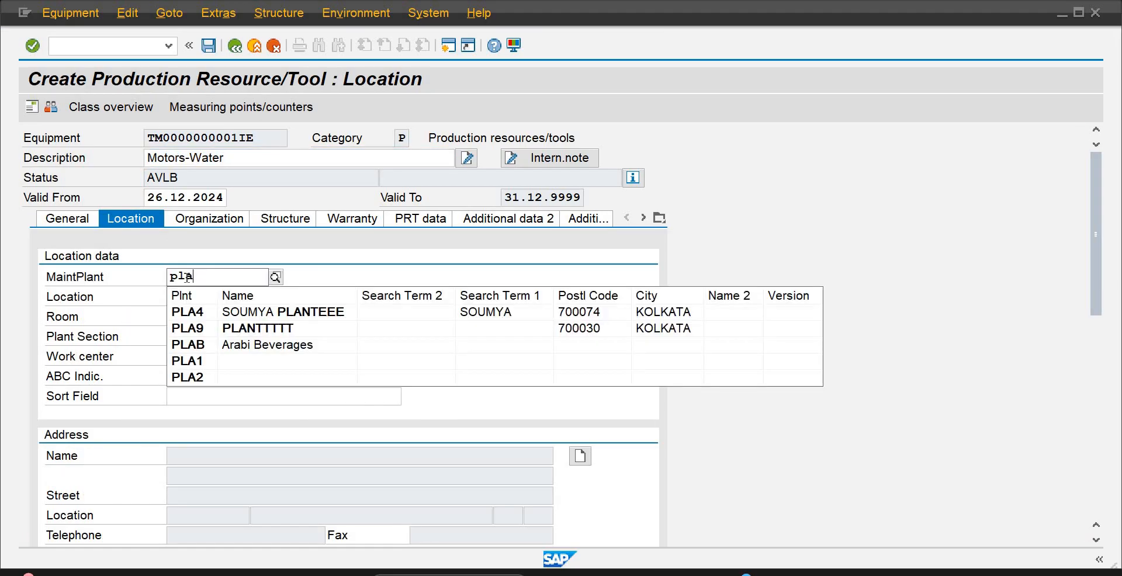
type("2")
key("Return")
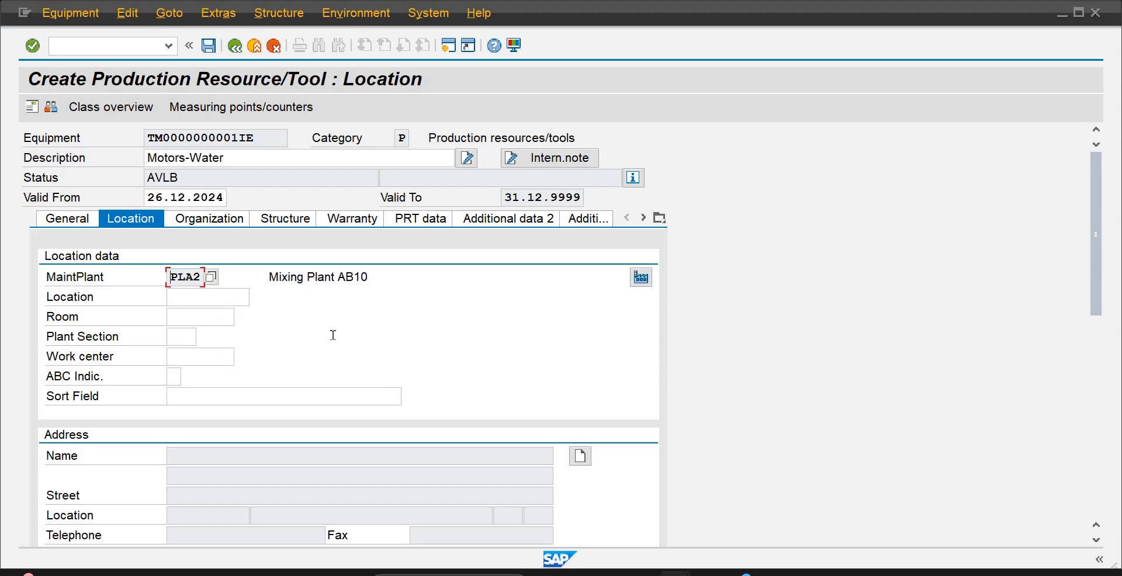
Assign cost center 4002 and main work center WCAB101 in the organization data, accepting the planning plant for the work center
left_click(222, 224)
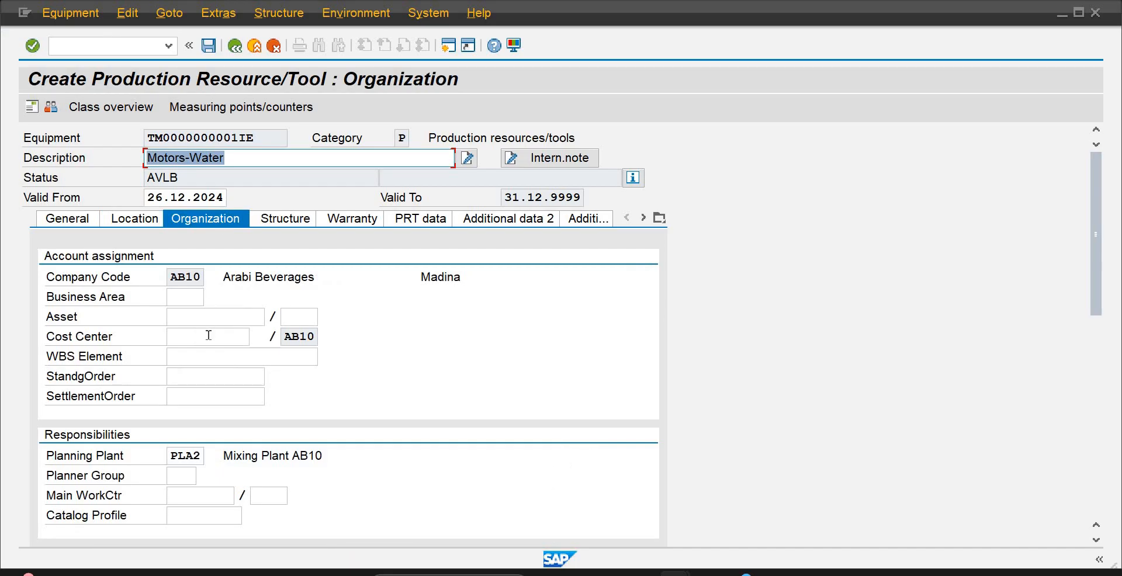
left_click(208, 335)
type("4002")
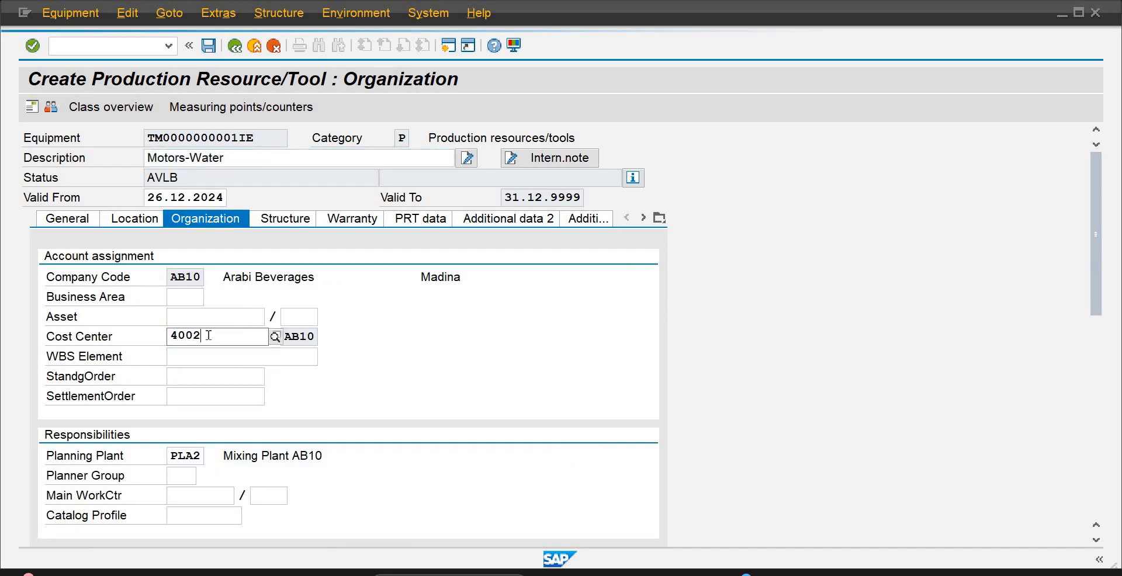
key("Return")
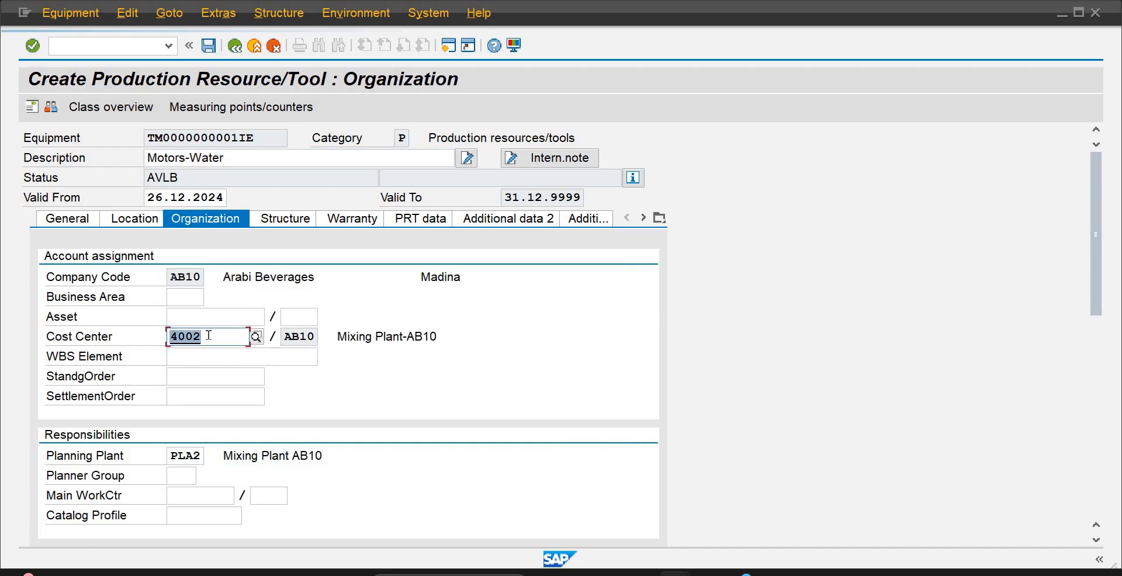
left_click(185, 494)
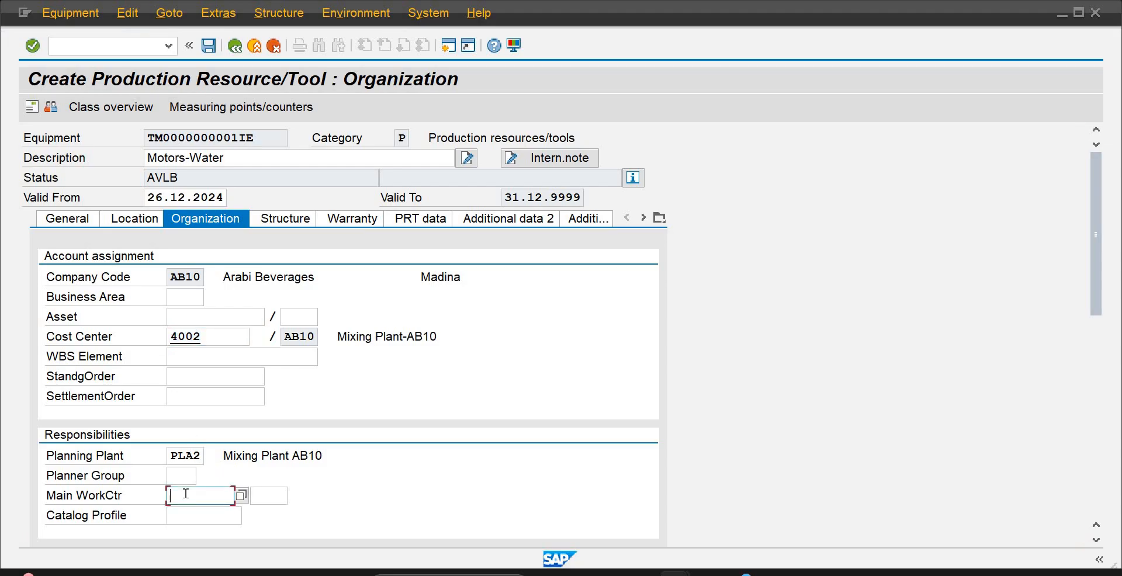
type("wc")
left_click(202, 513)
key("Return")
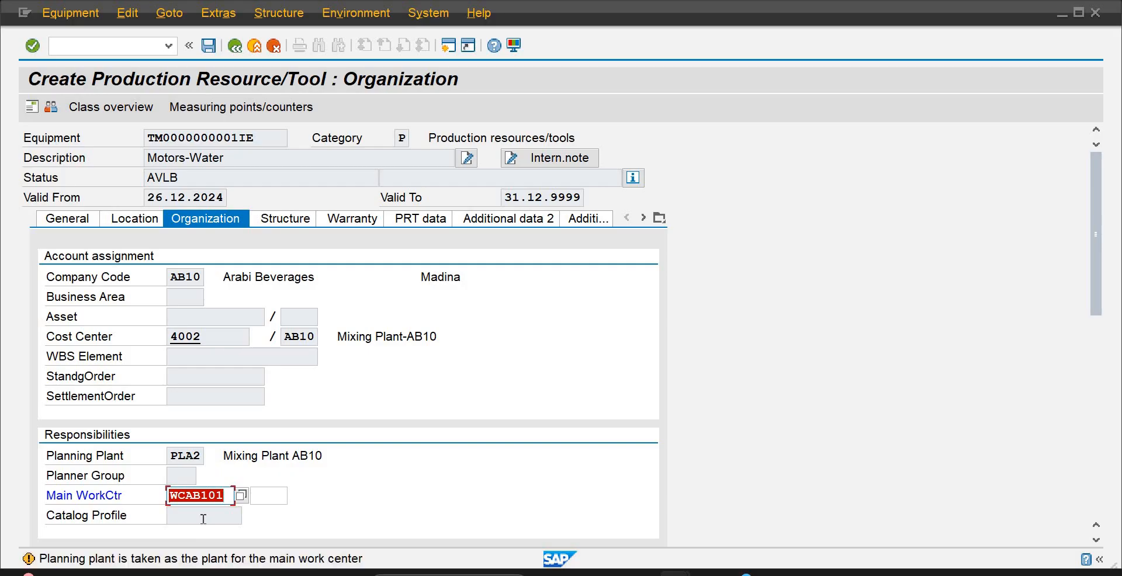
key("Return")
left_click(280, 219)
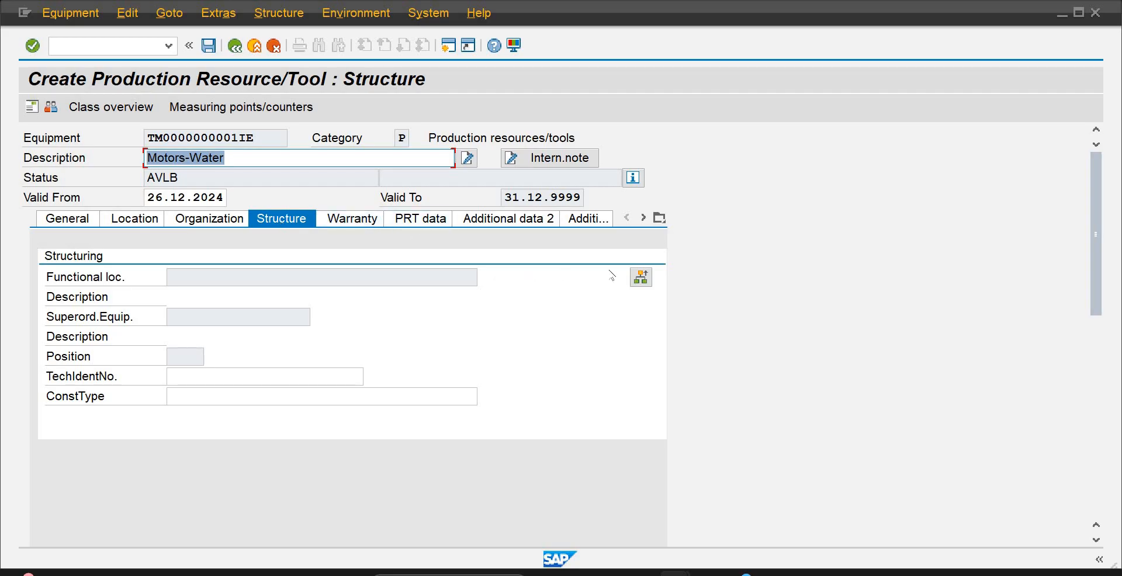
left_click(641, 278)
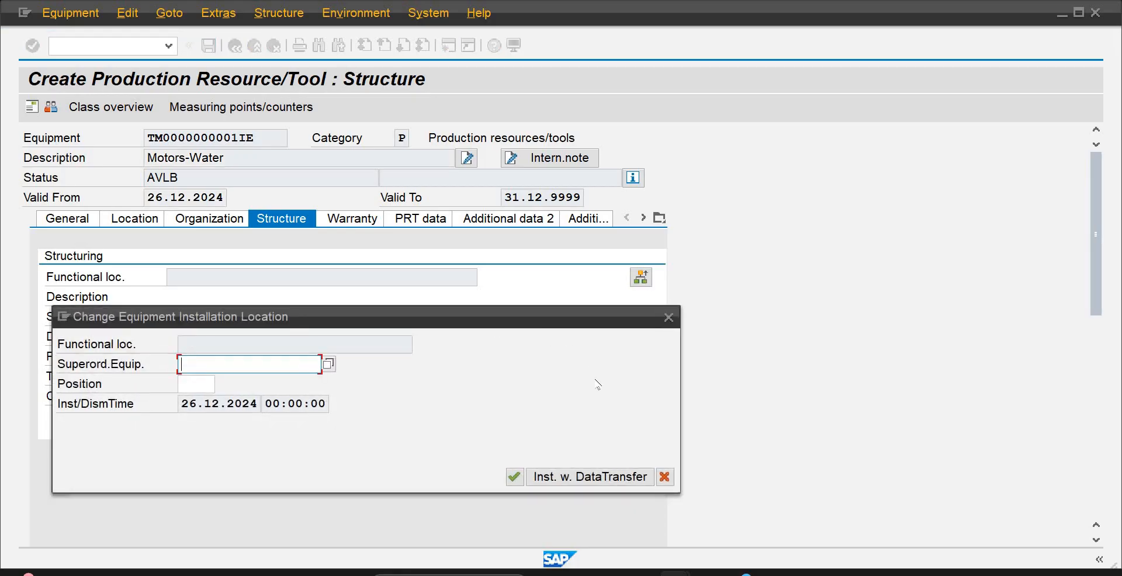
mouse_move(783, 571)
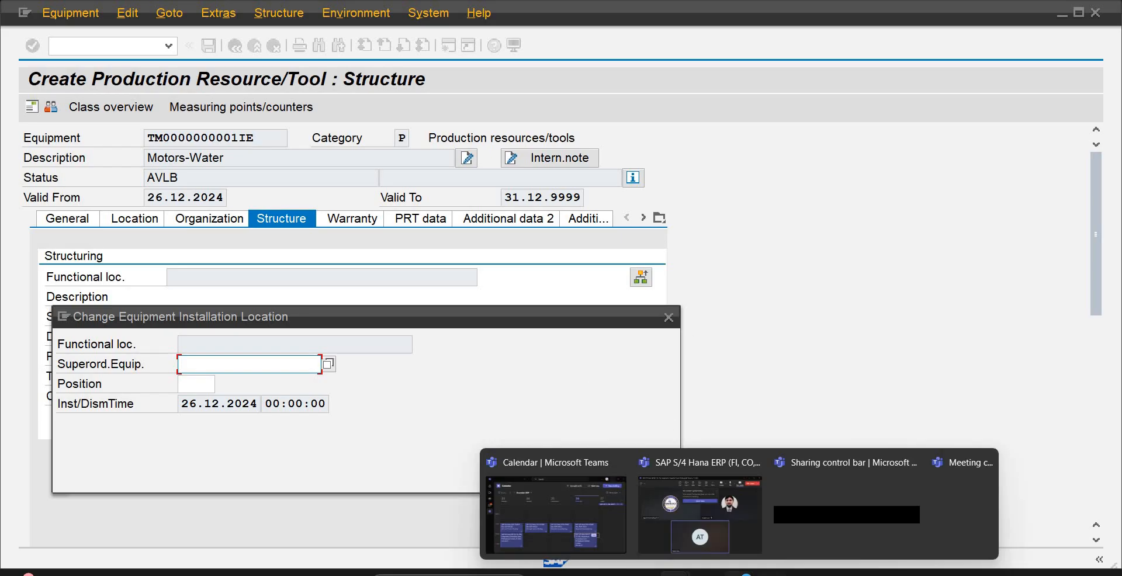
left_click(774, 535)
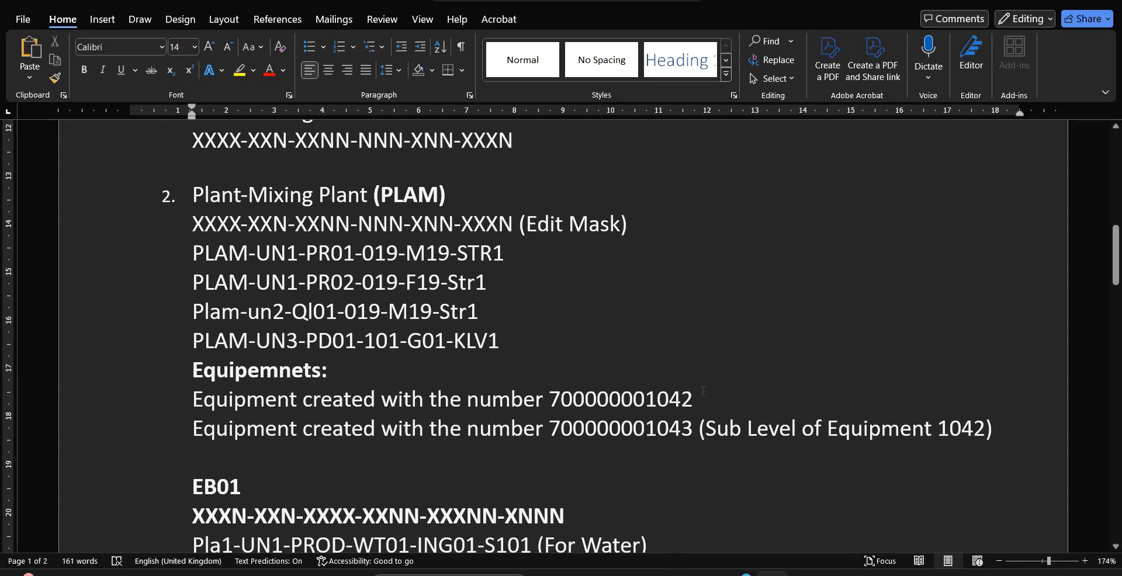
left_click_drag(693, 429, 554, 431)
key("ctrl+c")
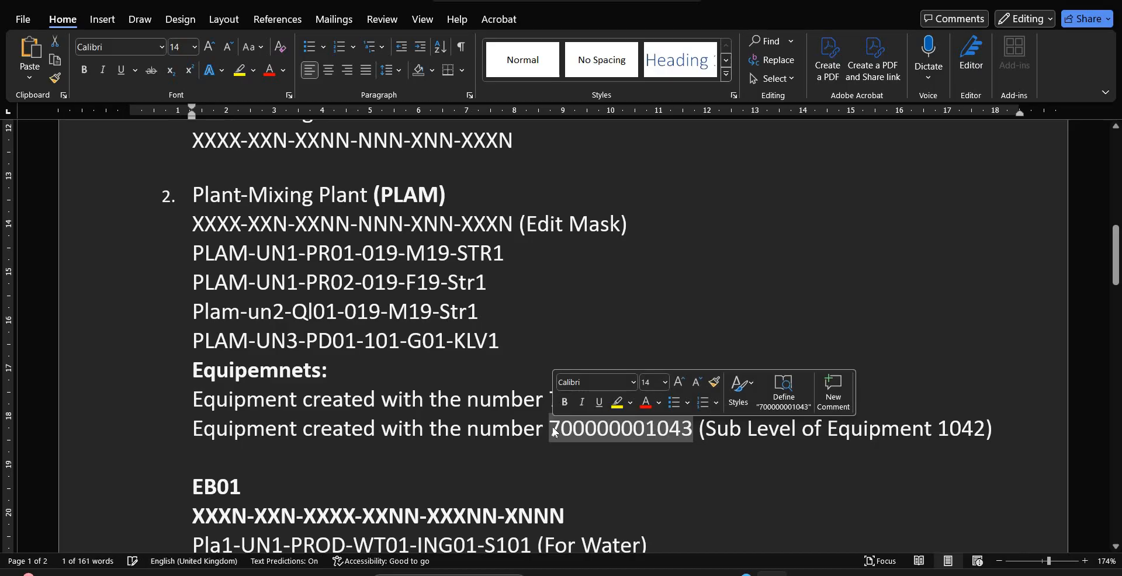
mouse_move(675, 574)
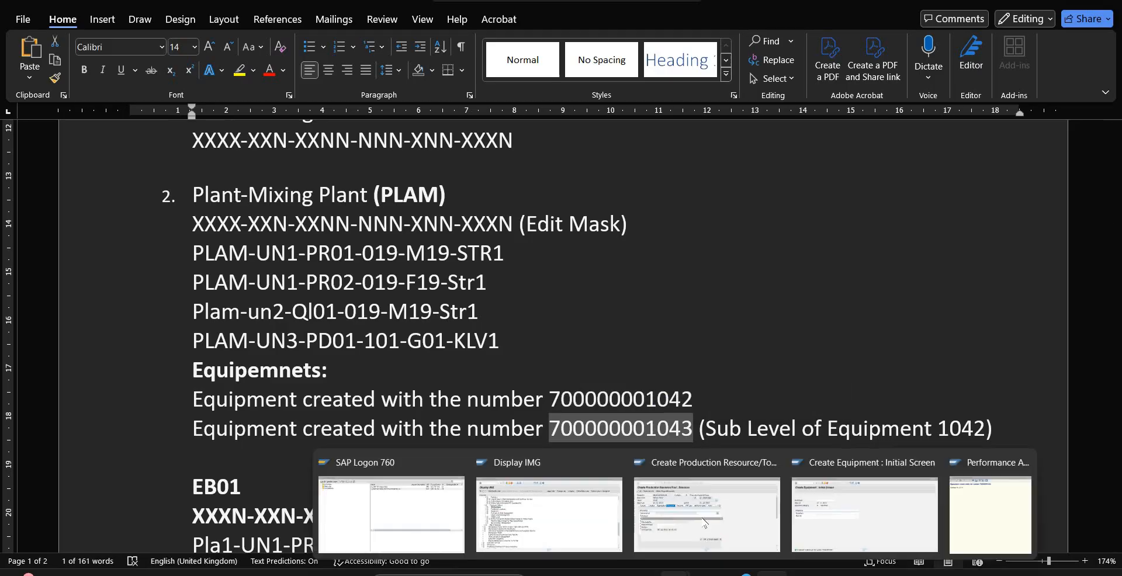
left_click(840, 504)
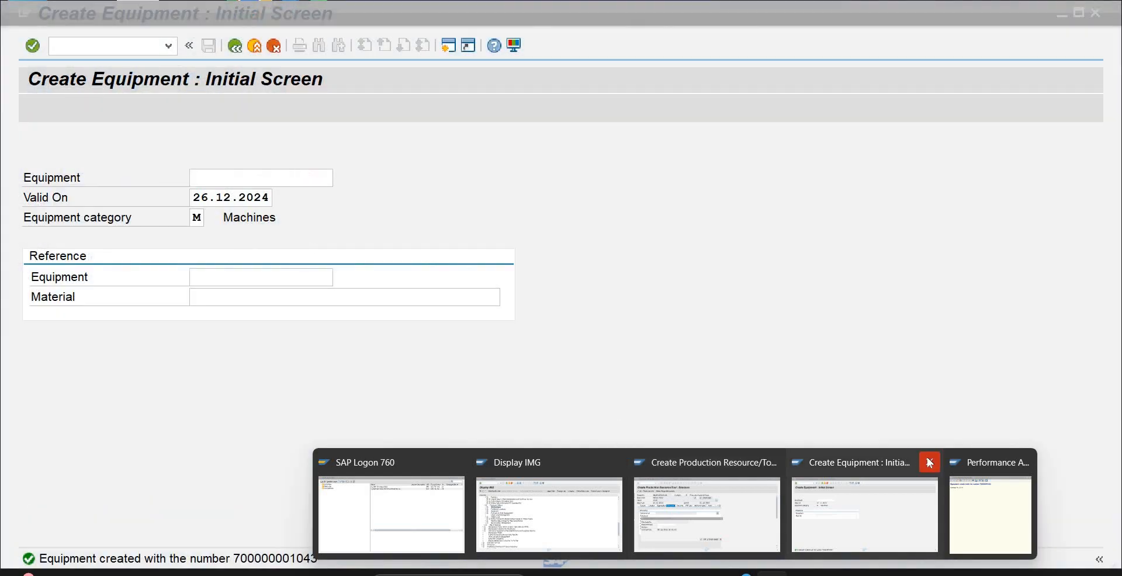
left_click(928, 462)
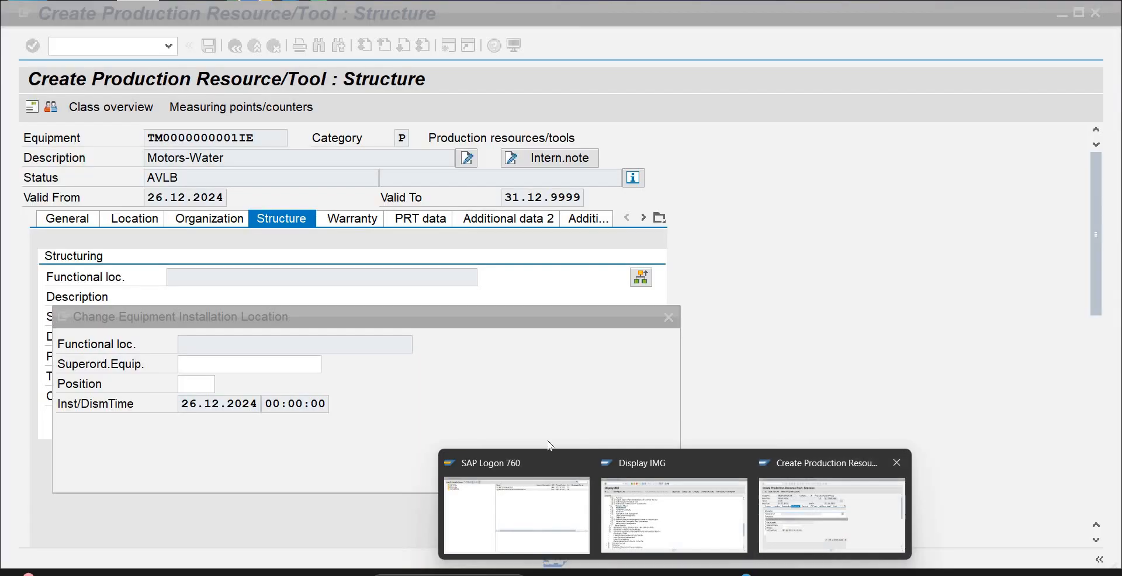
left_click(815, 505)
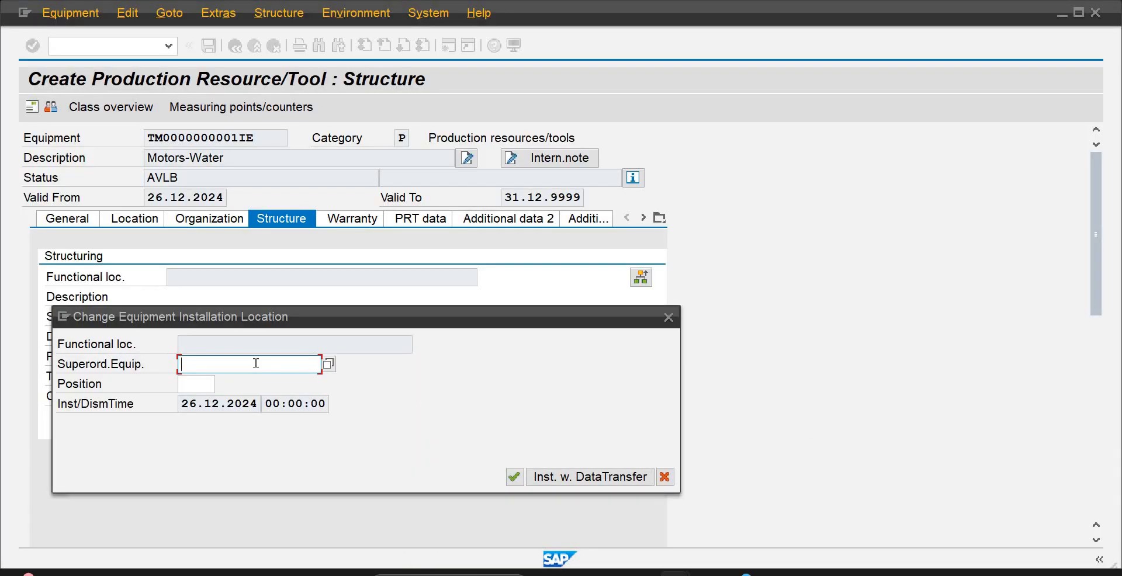
key("ctrl+v")
key("Return")
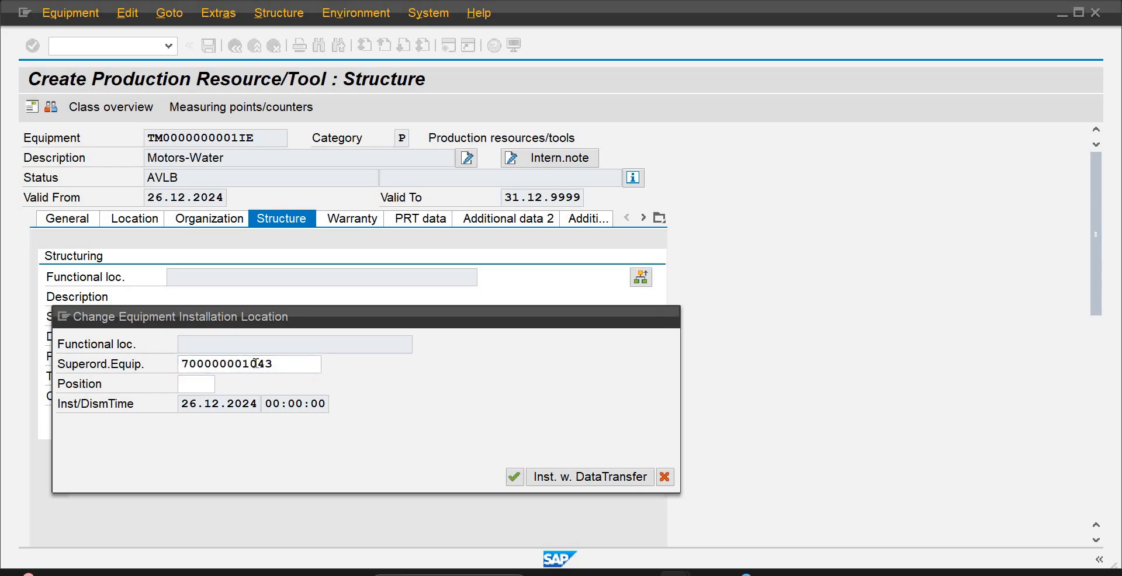
left_click(270, 480)
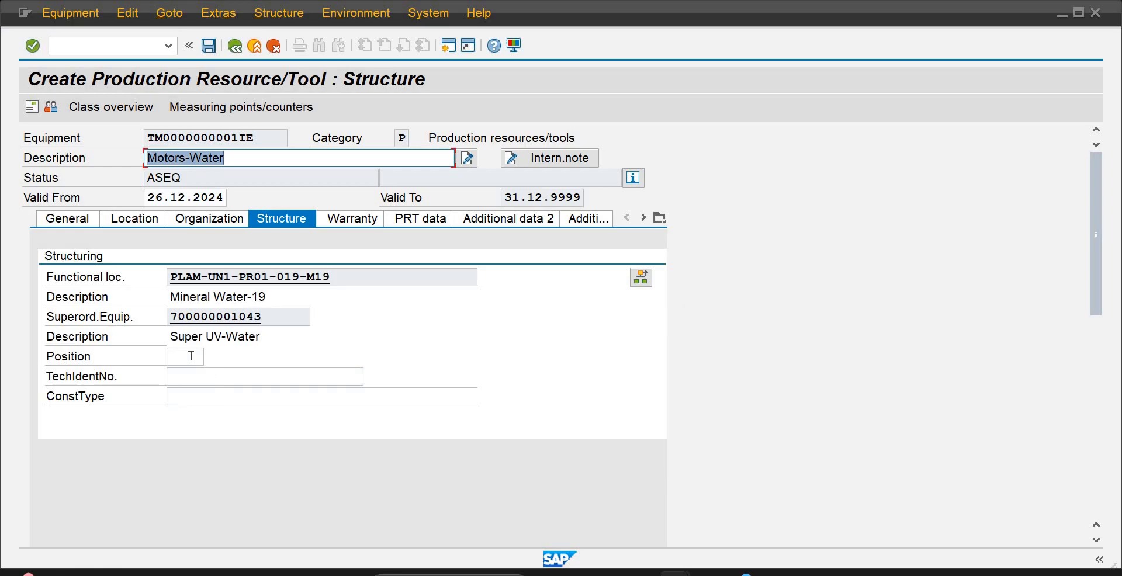
left_click(192, 356)
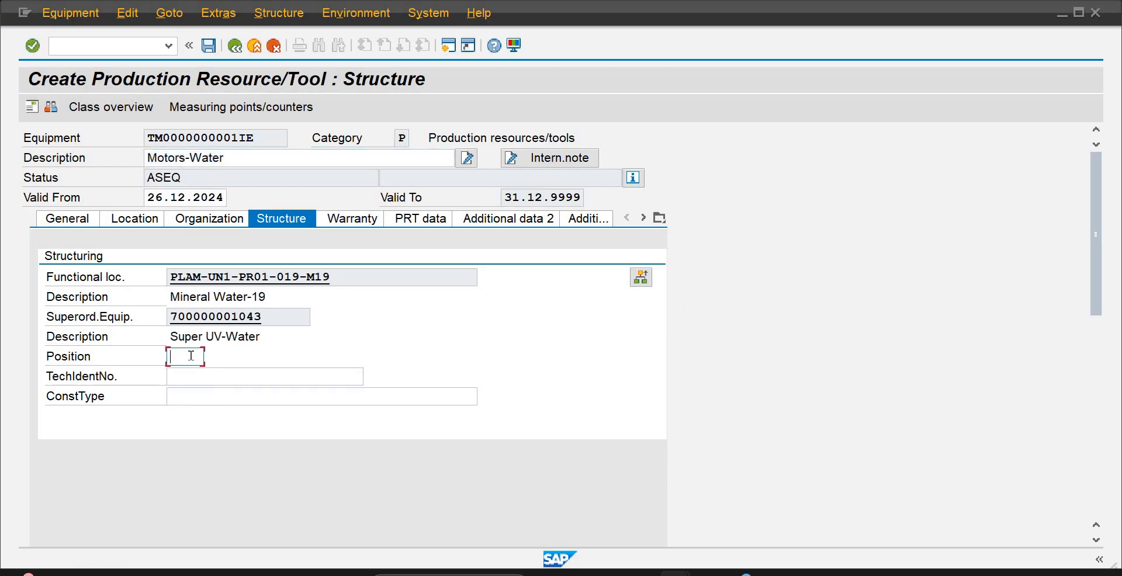
type("2")
Set the vendor/manufacturer warranty of Motors-Water to start on 01.01.2025 and end on 31.12.2029
left_click(368, 217)
left_click(368, 217)
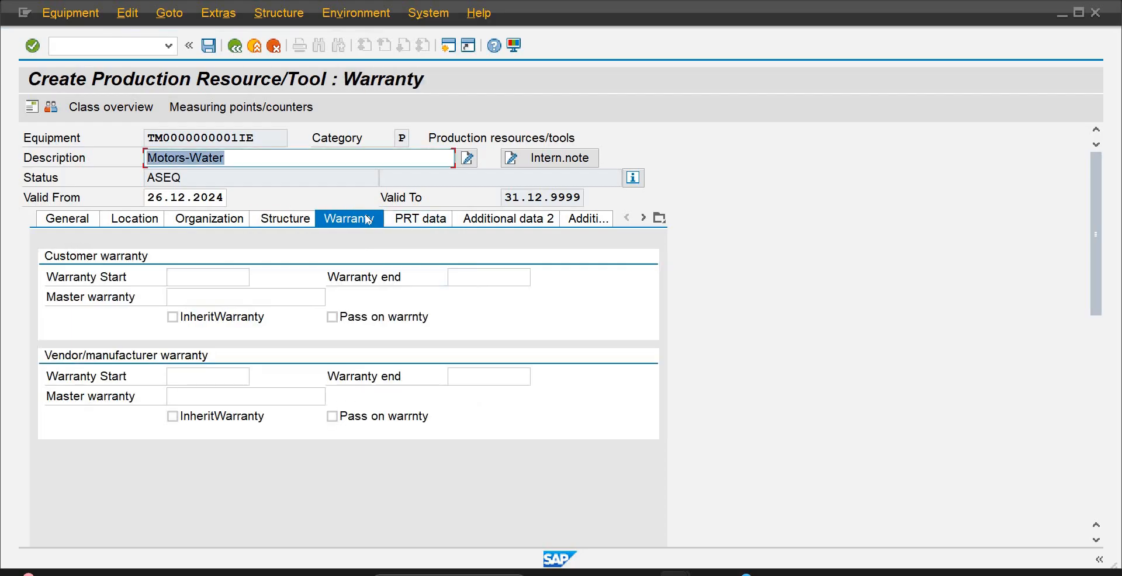
left_click(209, 280)
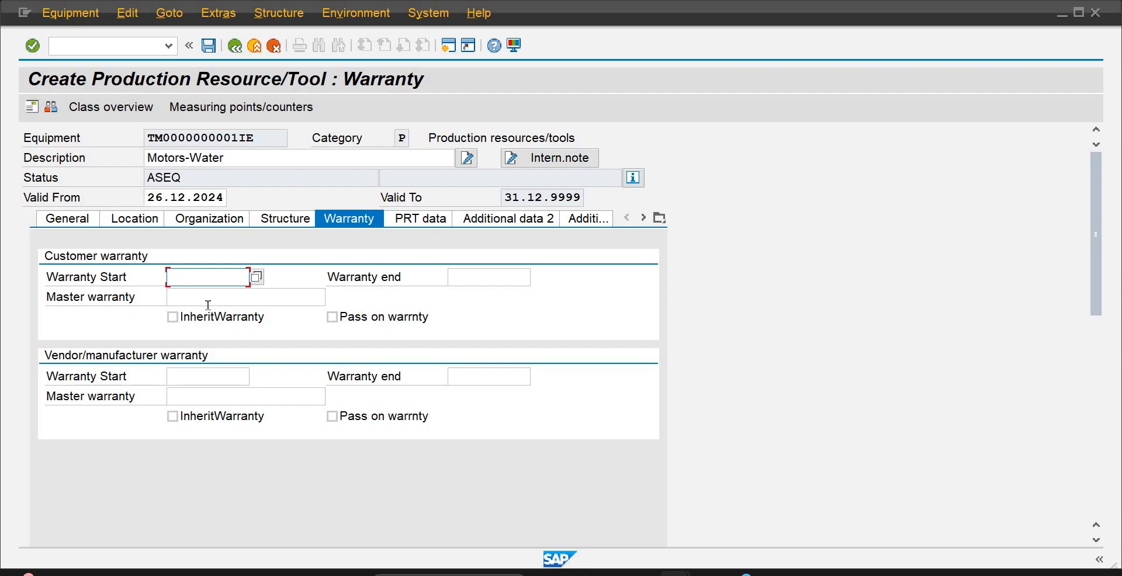
left_click(197, 373)
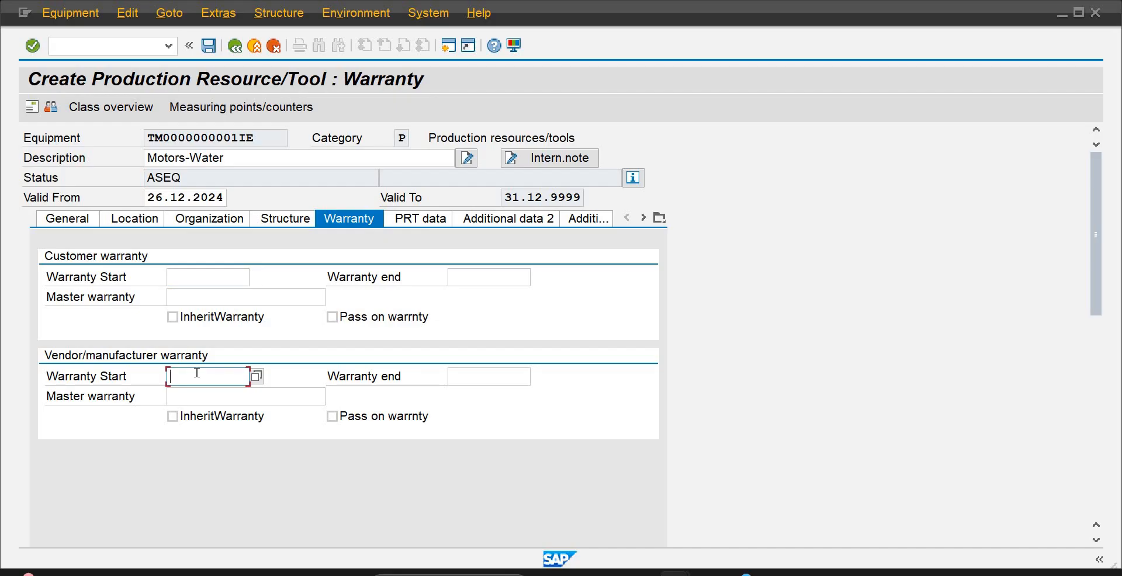
type("01.")
key("Down")
key("Return")
key("Tab")
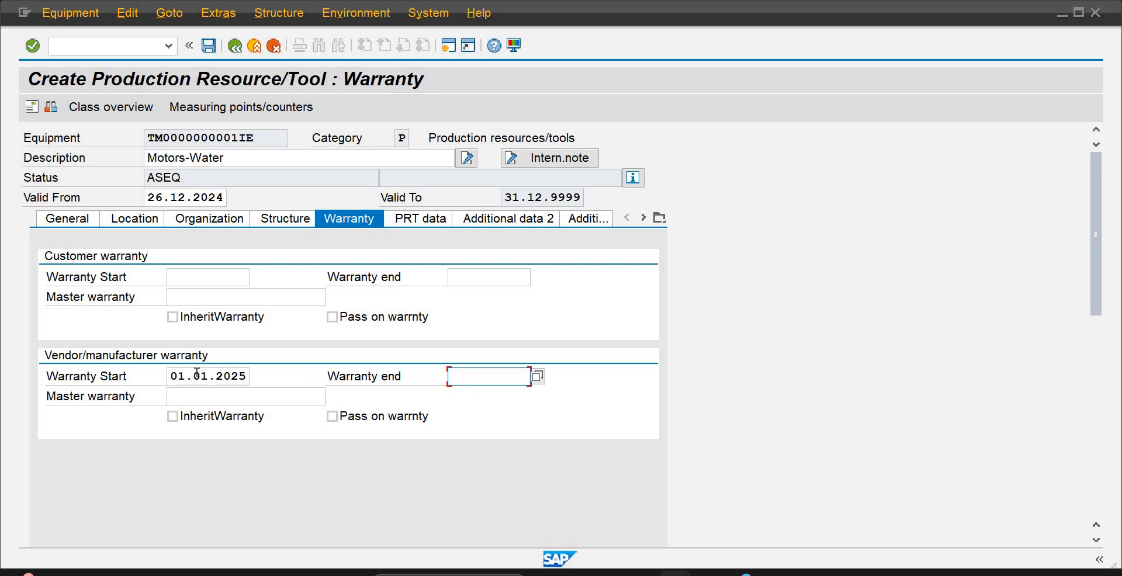
type("31")
key("Down")
key("Return")
key("Return")
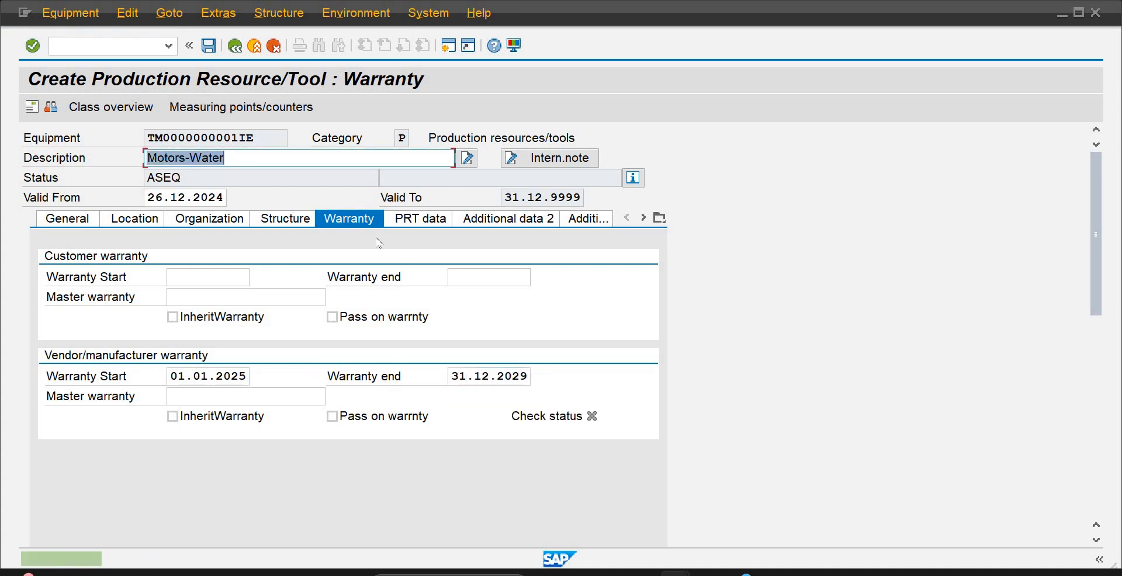
Set the PRT usage of Motors-Water to 002, only inspection plans
left_click(418, 220)
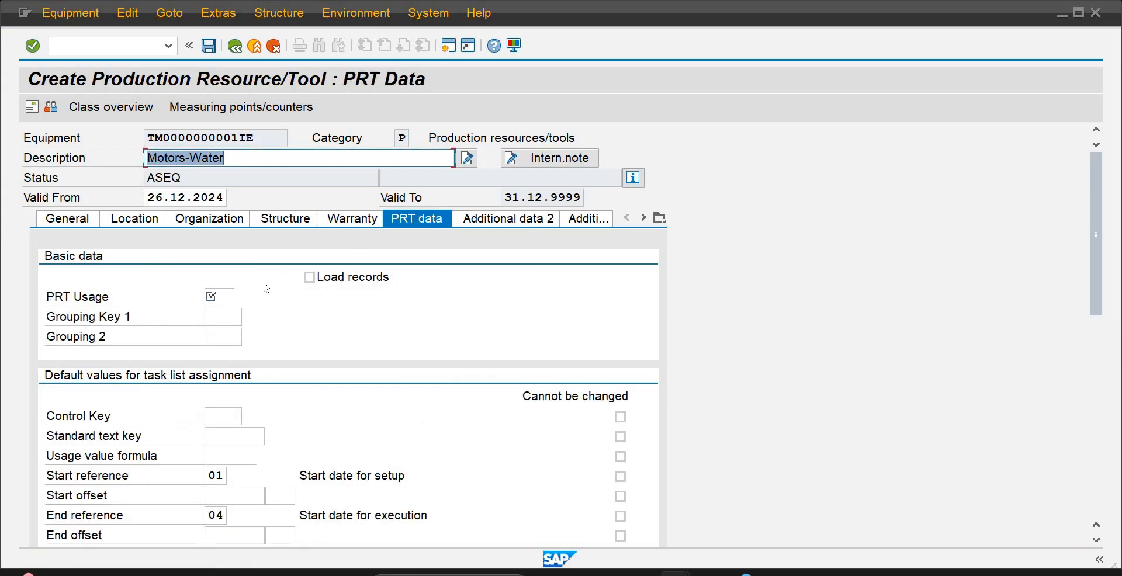
left_click(218, 297)
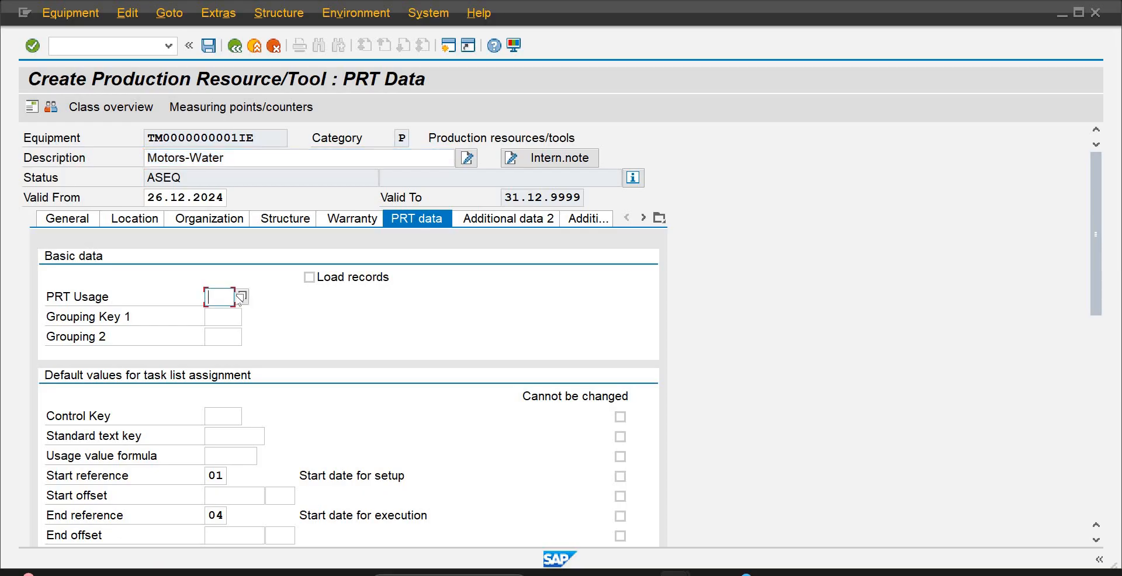
left_click(242, 298)
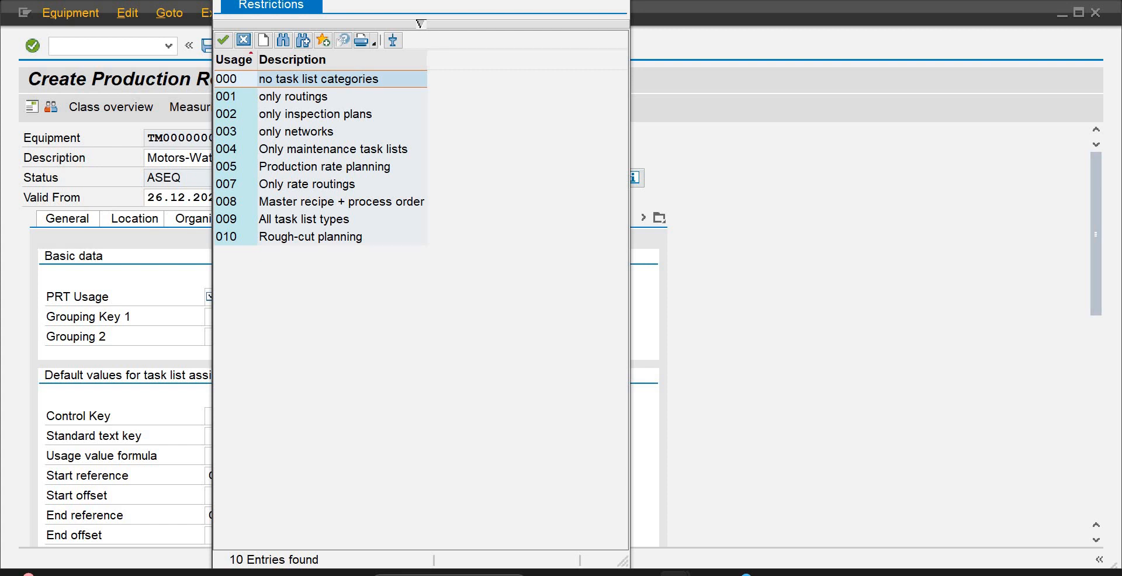
key("Down")
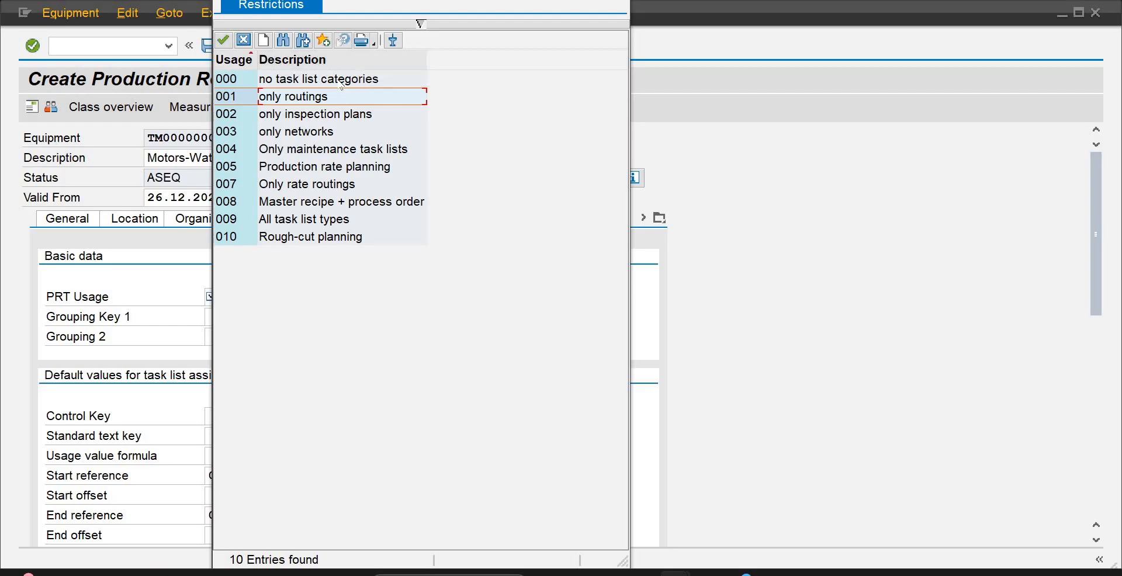
double_click(338, 116)
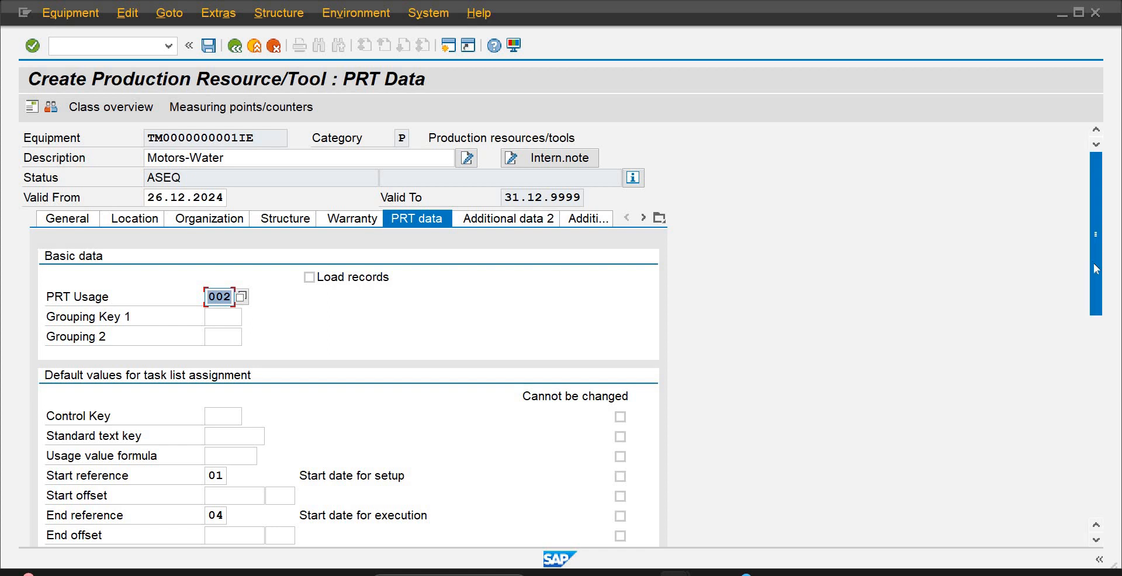
Assign control key 1 (All functions) as the task list default and save the Motors-Water production resource/tool
left_click_drag(1092, 262, 1097, 346)
scroll(1097, 346, "down", 3)
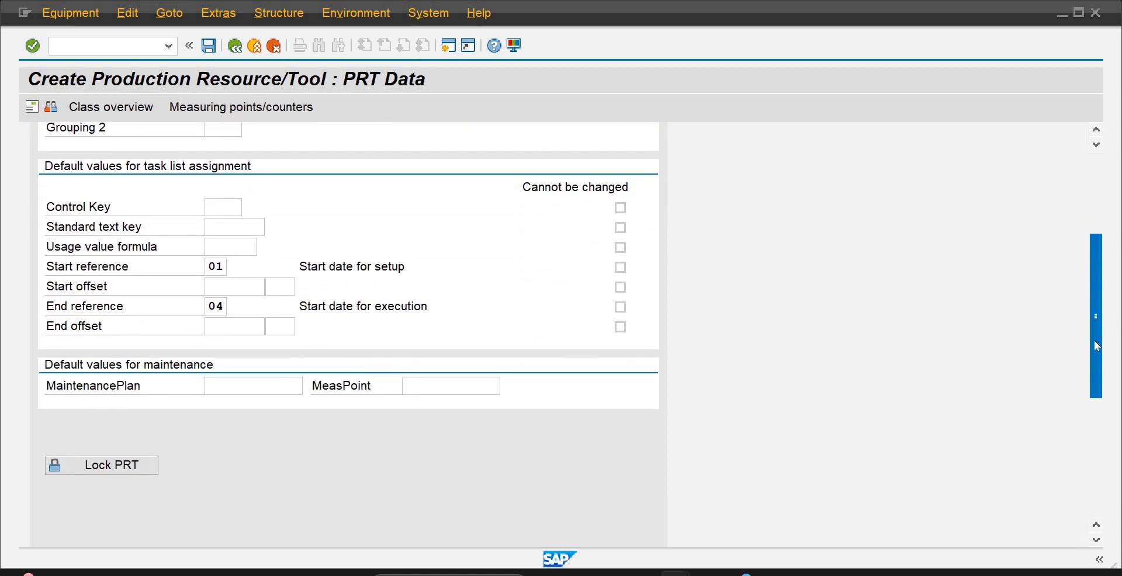
left_click(229, 213)
left_click(250, 208)
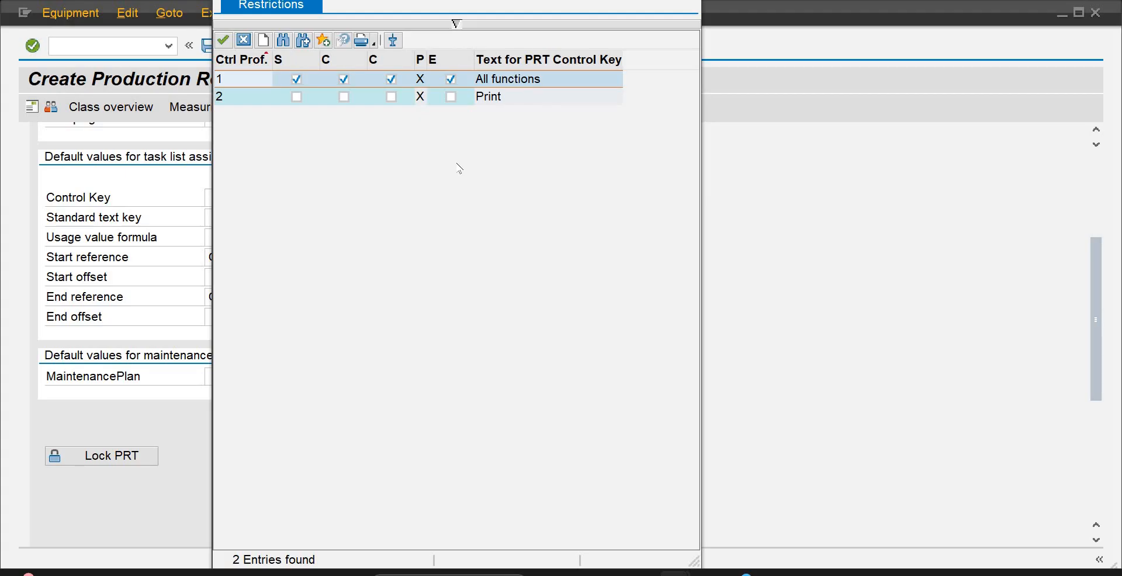
double_click(240, 80)
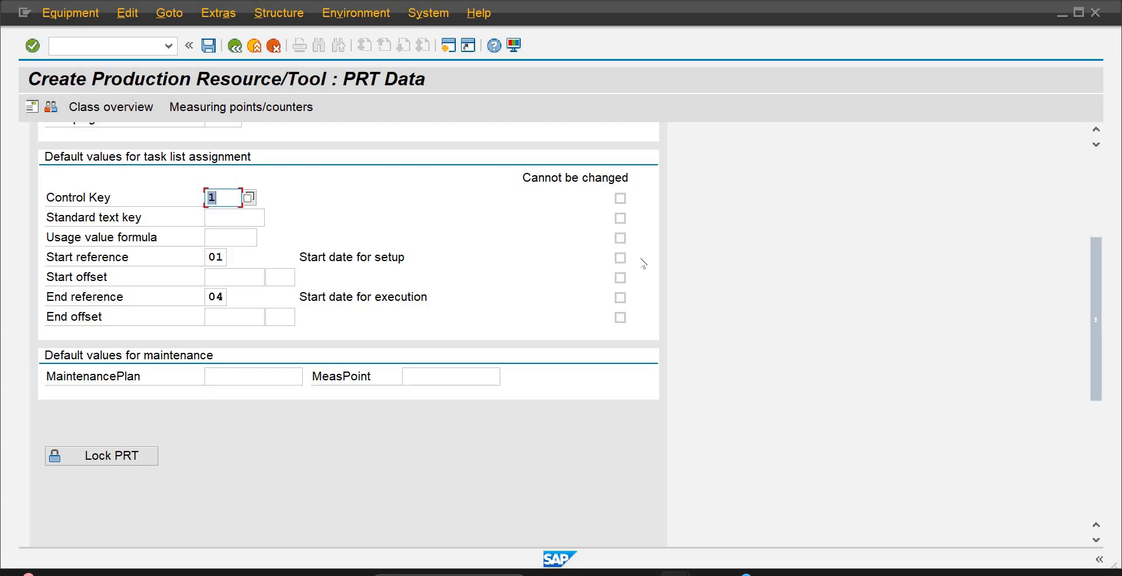
key("Return")
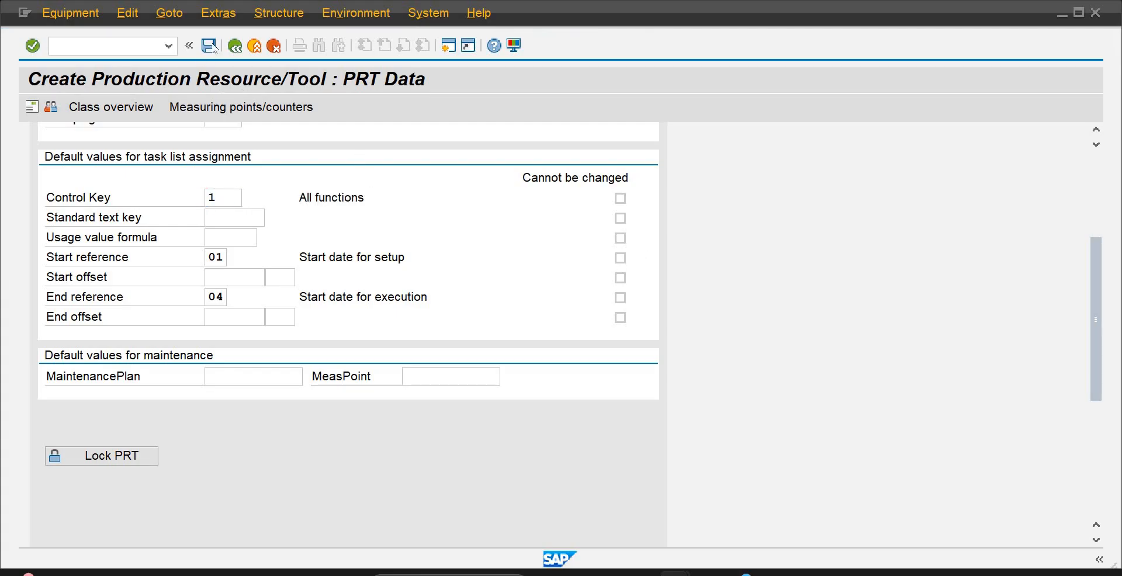
left_click(212, 48)
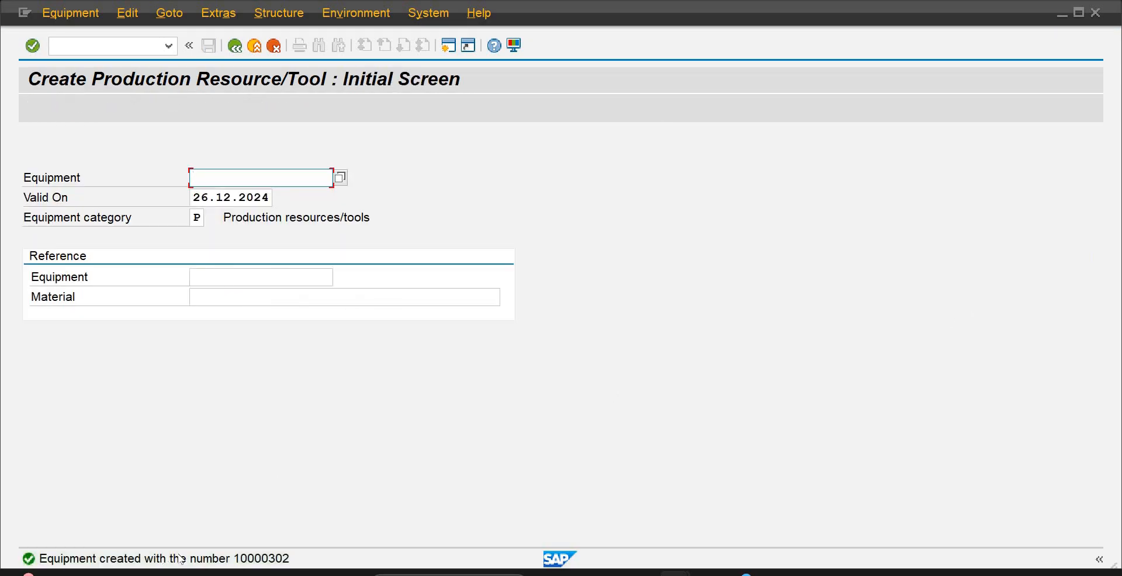
key("Return")
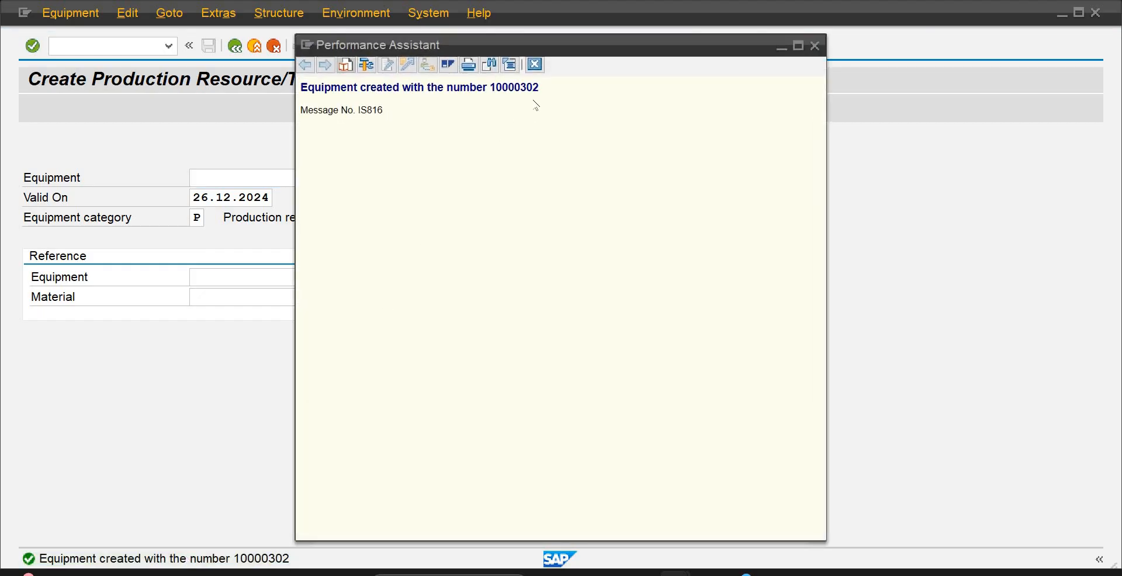
left_click_drag(538, 88, 305, 96)
key("ctrl+c")
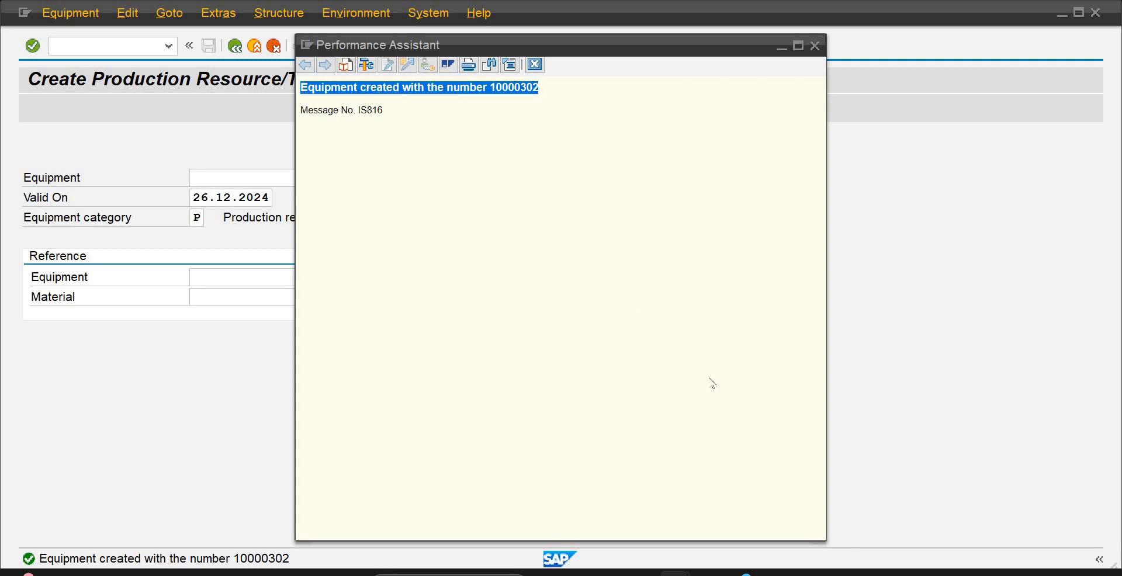
mouse_move(771, 572)
left_click(791, 530)
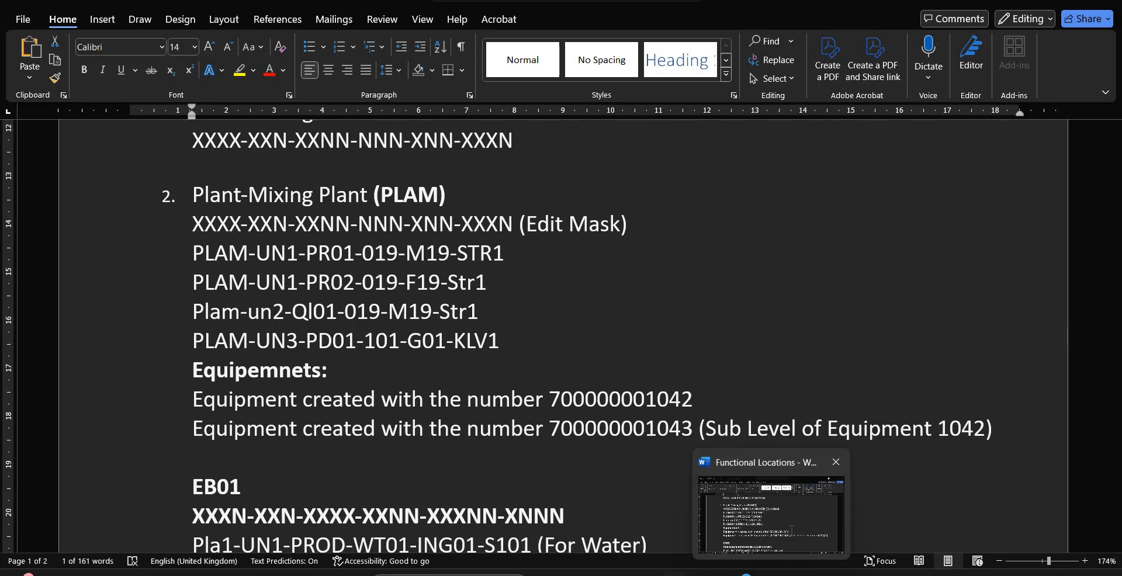
left_click(1001, 426)
key("Return")
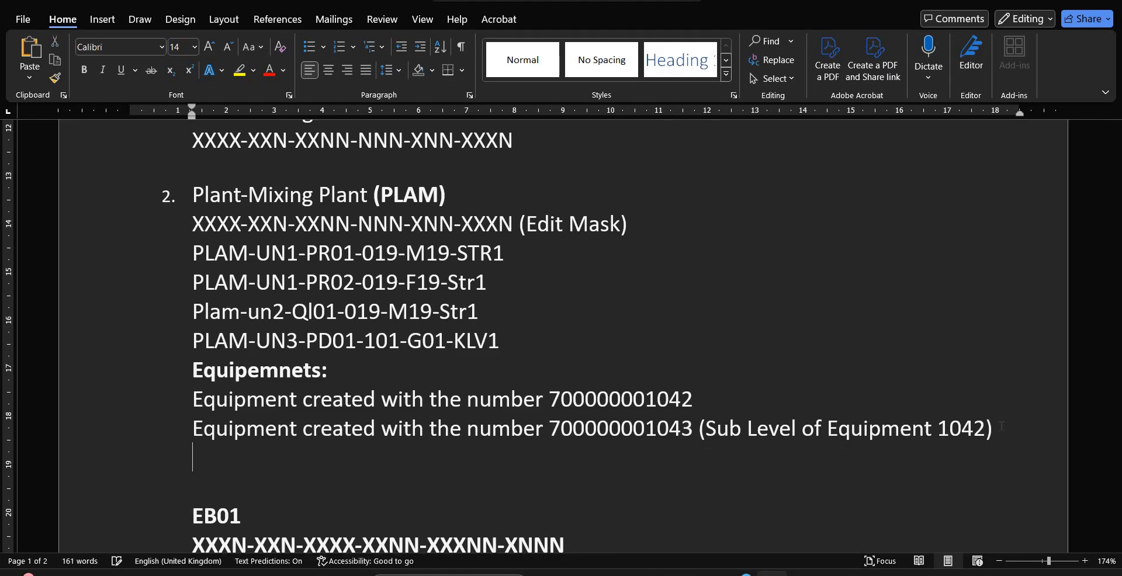
key("ctrl+v")
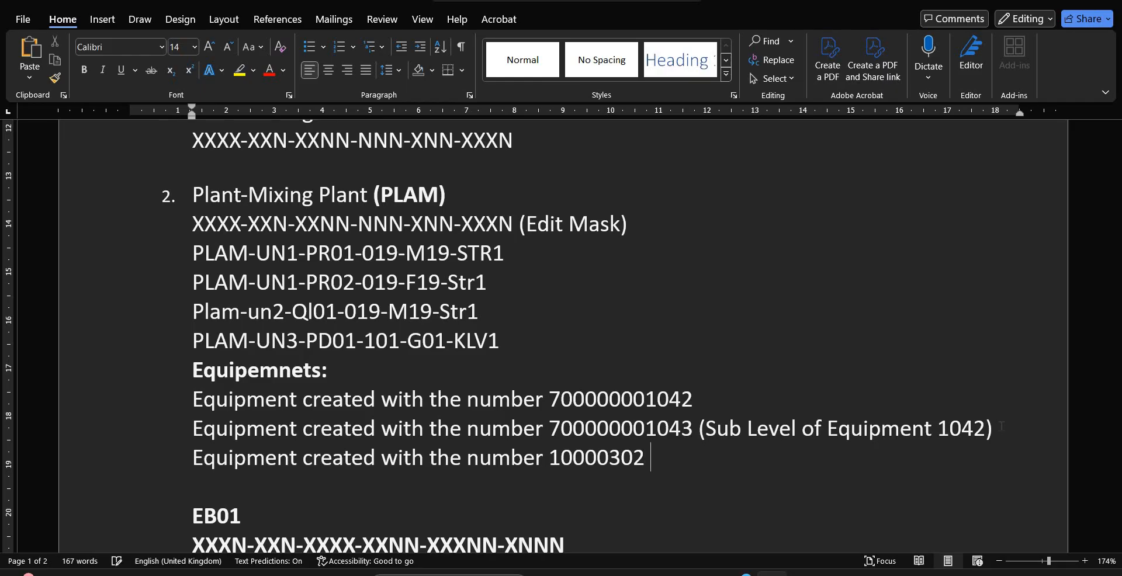
type("(PRTs)")
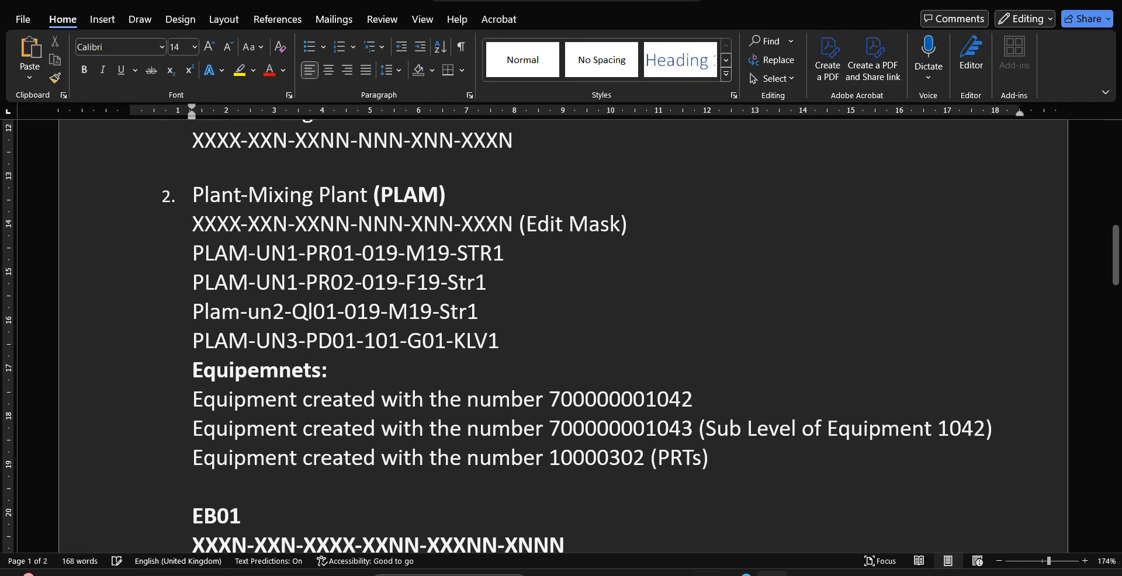
mouse_move(676, 574)
mouse_move(739, 545)
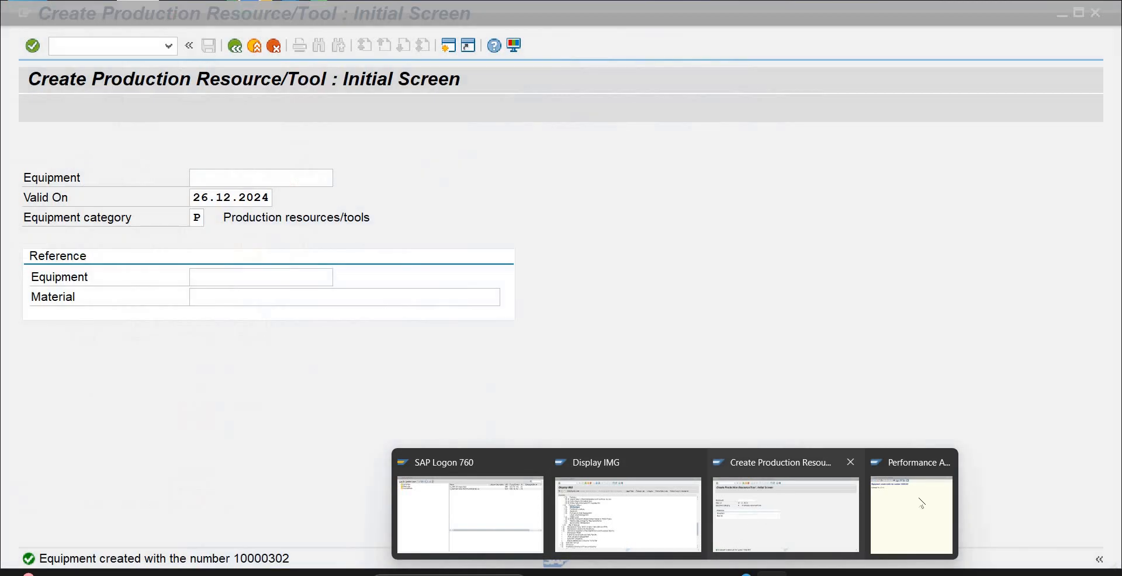
mouse_move(929, 503)
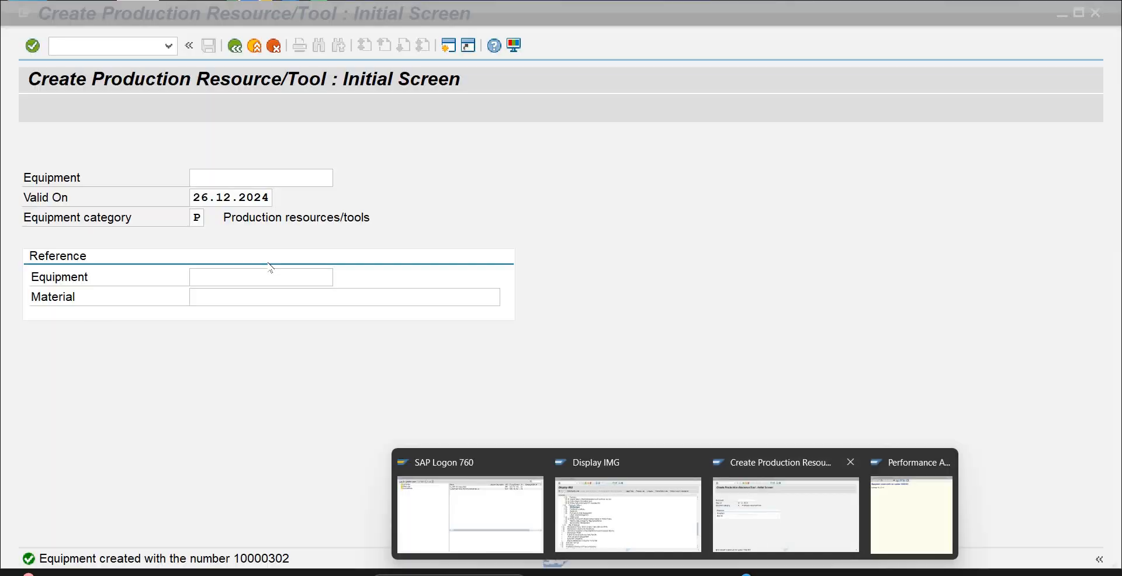
Switch to SAP and display the PLAM functional location structure, including installed equipment and the equipment hierarchy
left_click(783, 508)
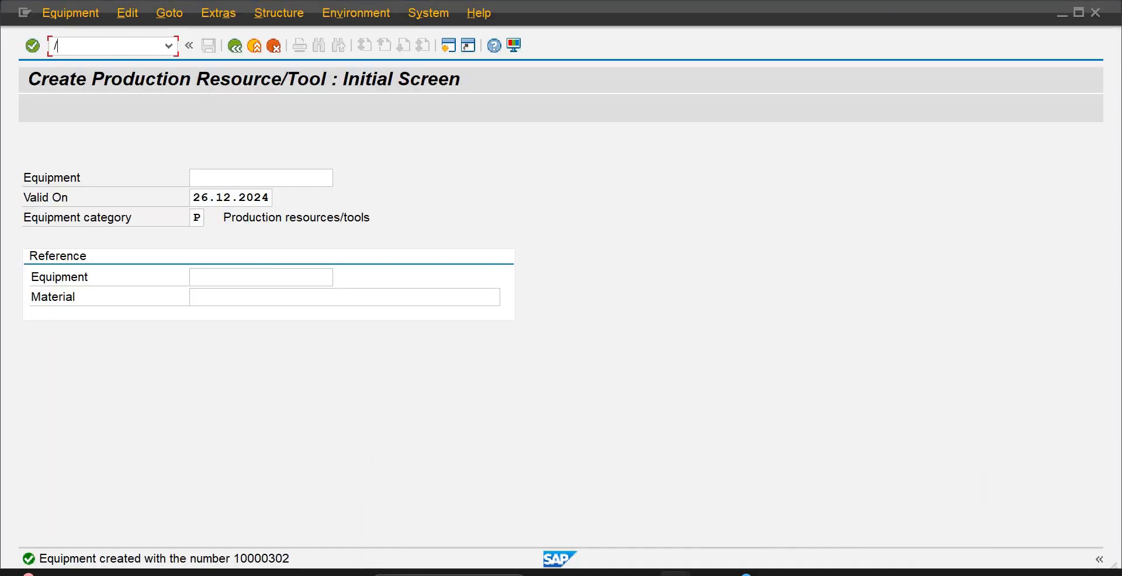
type("/n")
key("Return")
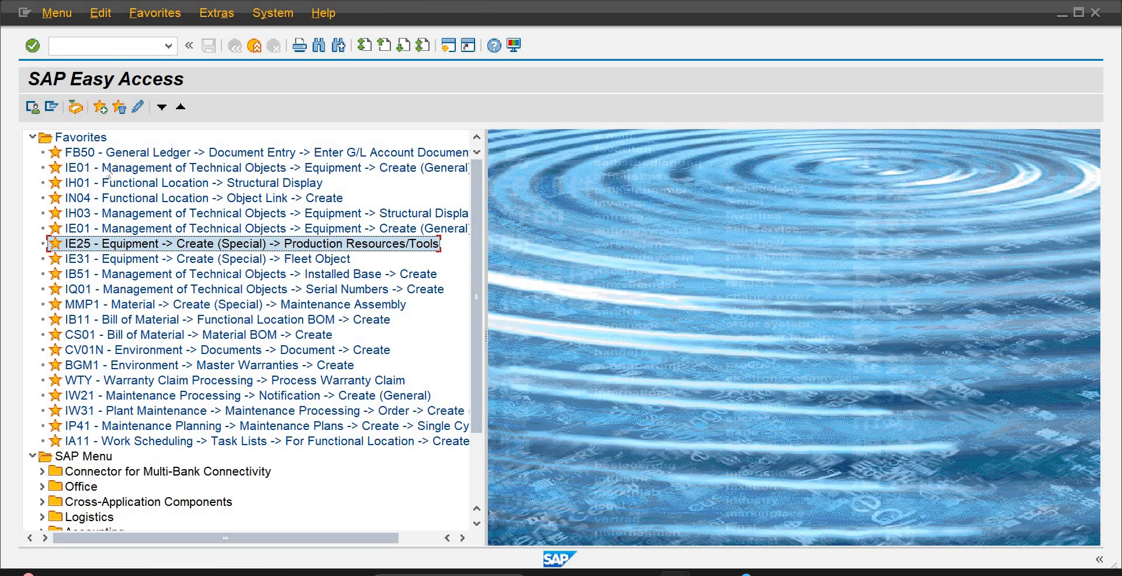
double_click(101, 180)
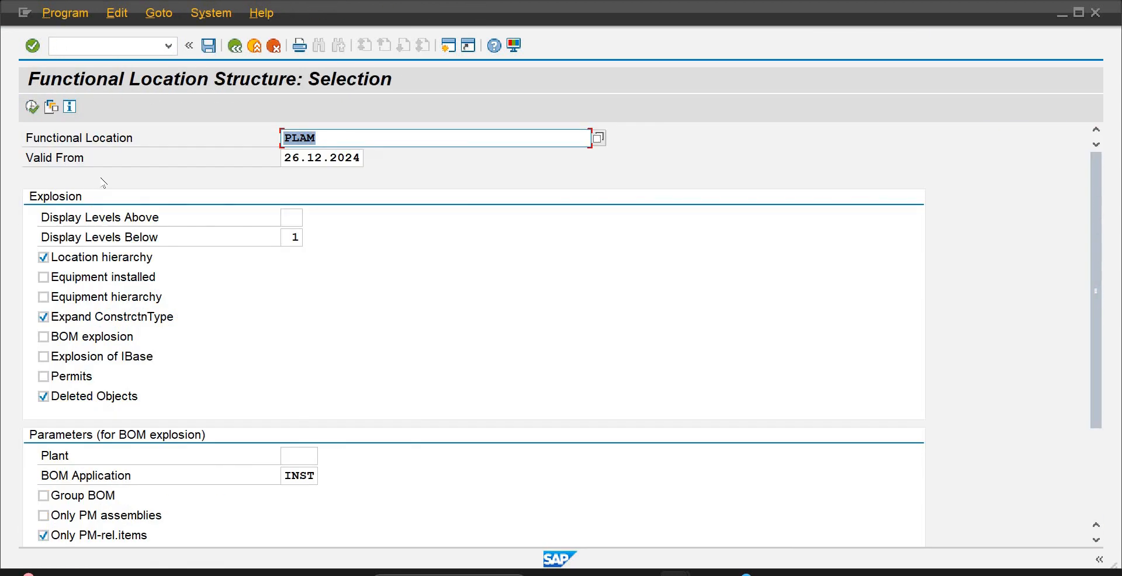
left_click(45, 279)
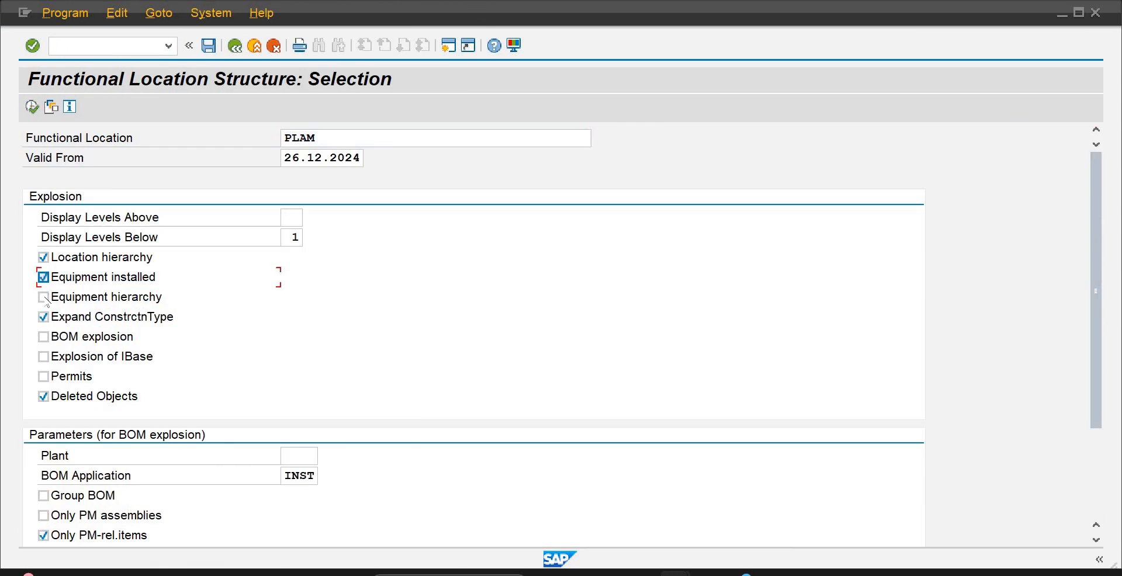
left_click(44, 297)
left_click(31, 106)
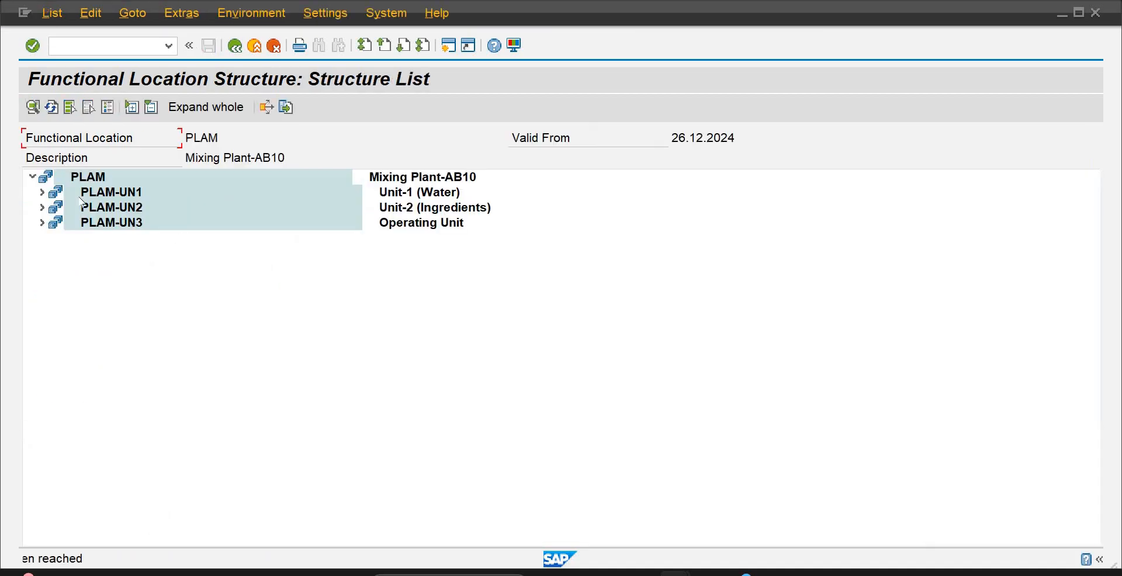
Expand PLAM-UN1 through PR01, 019 and M19 to examine where Motors-Water sits below the UV Machine-Water and Super UV-Water equipment
left_click(41, 192)
left_click(51, 208)
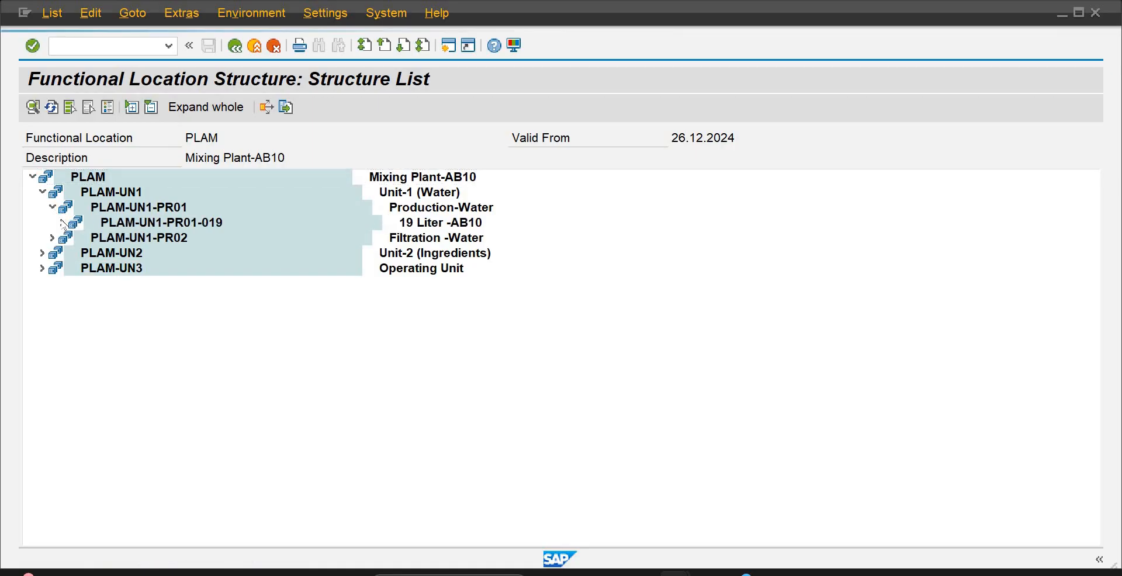
left_click(63, 223)
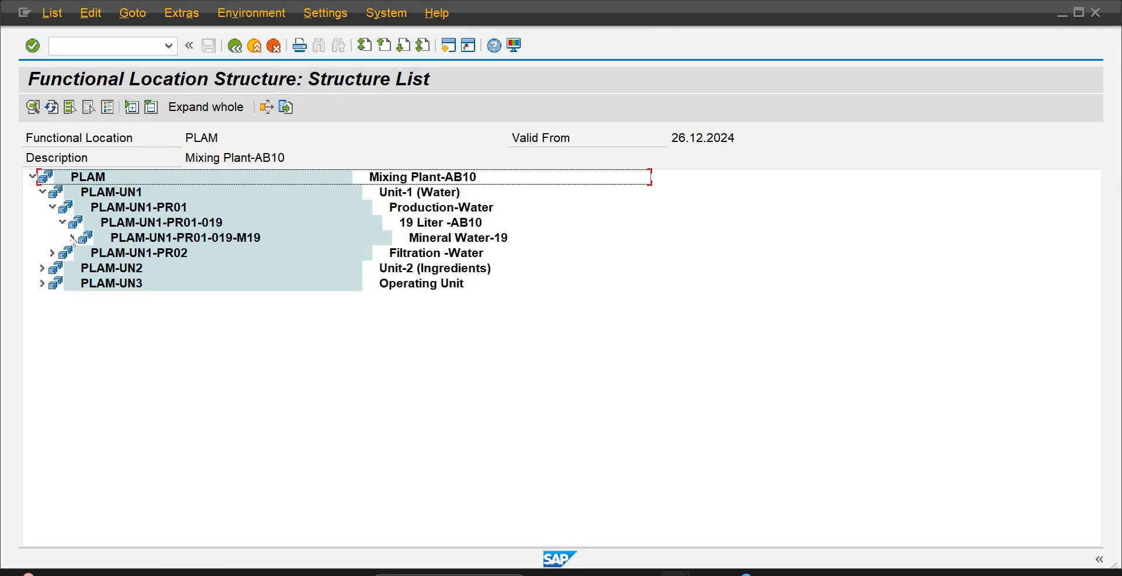
left_click(73, 238)
left_click(82, 253)
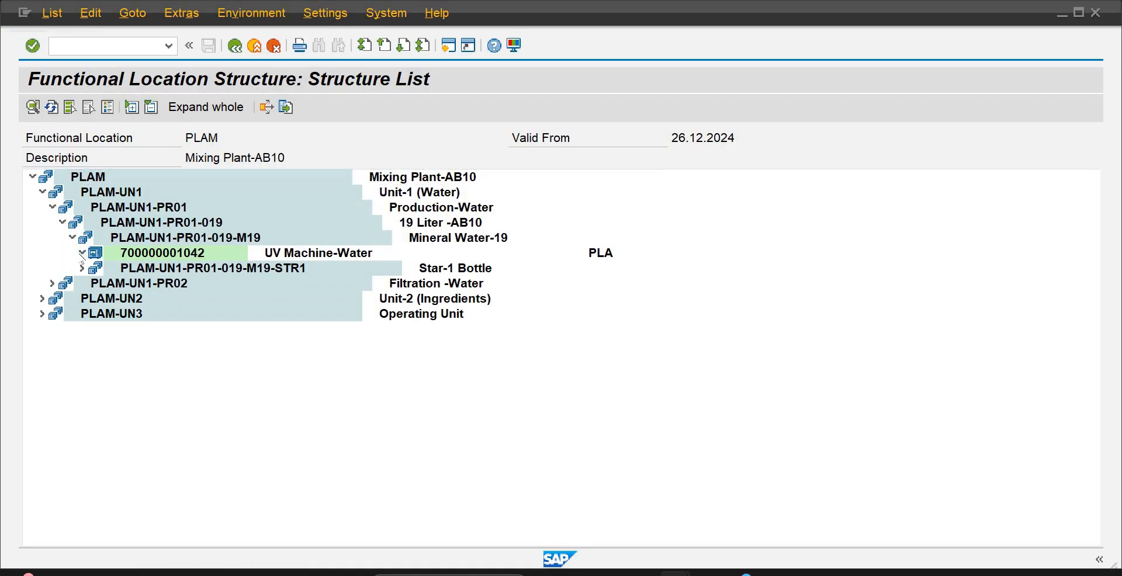
left_click(92, 269)
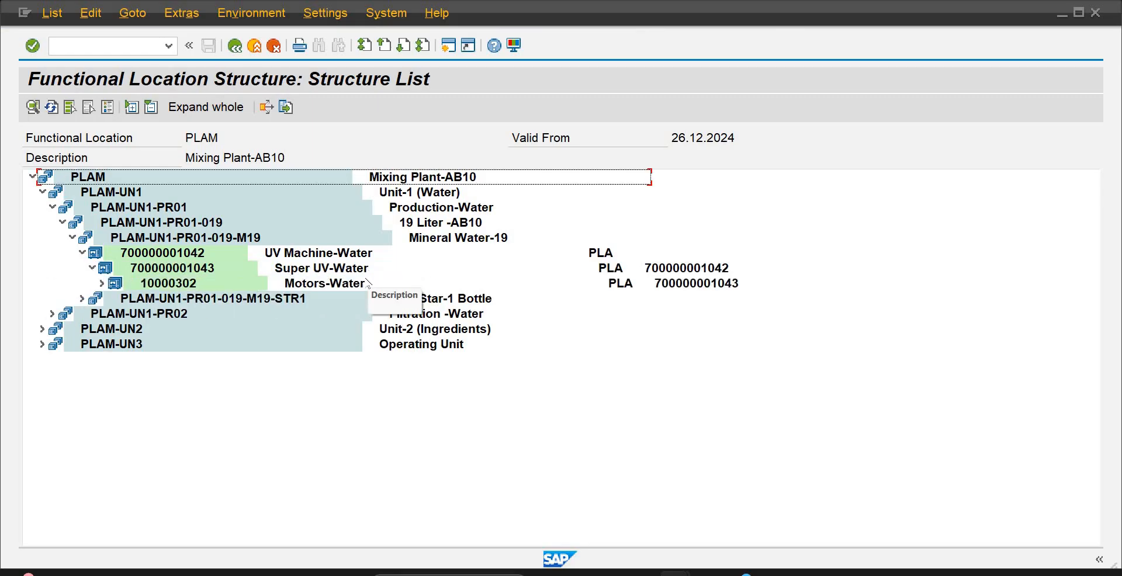
left_click(358, 285)
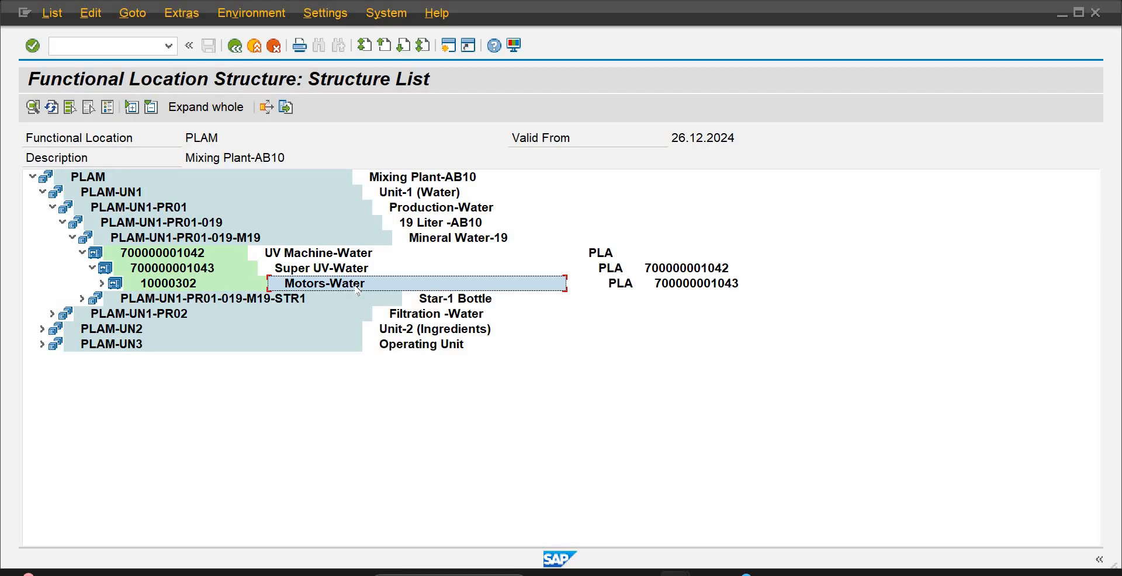
Start a new SAP session and expand Logistics, Production and Master Data
left_click(445, 48)
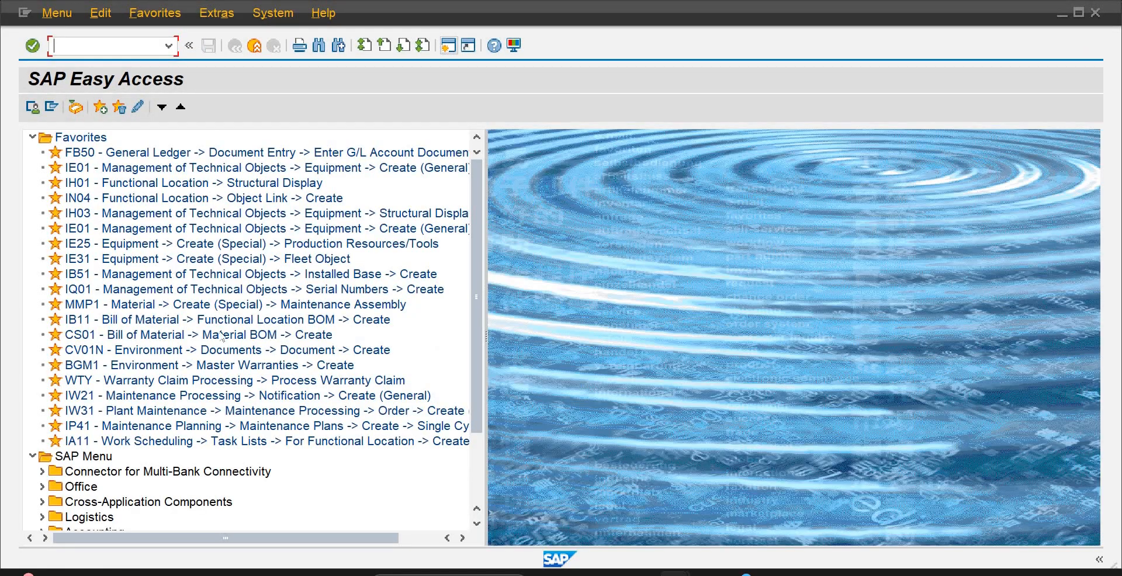
scroll(478, 356, "down", 3)
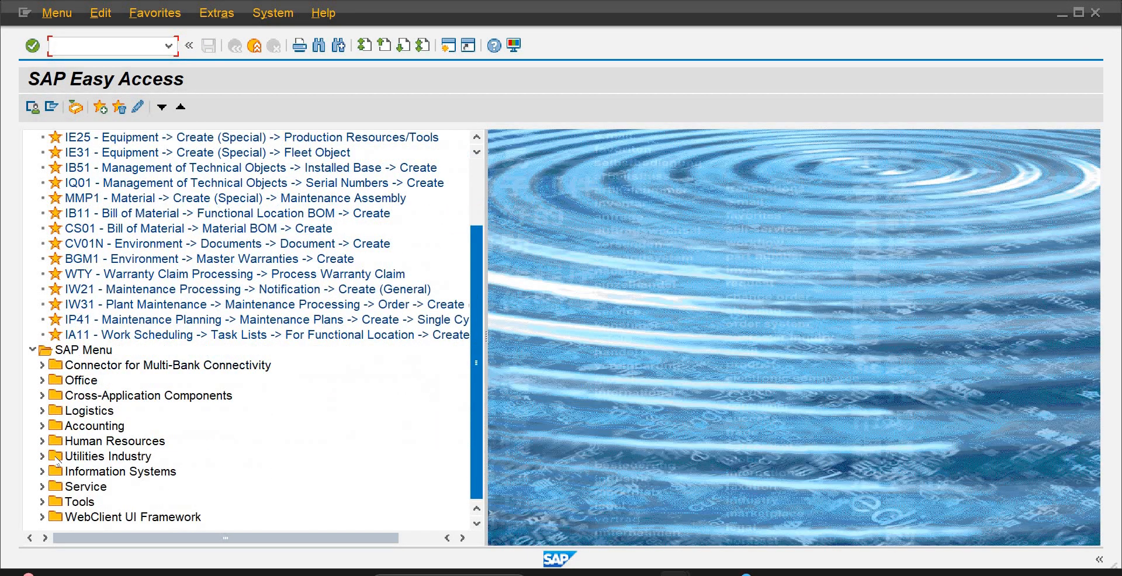
left_click(43, 411)
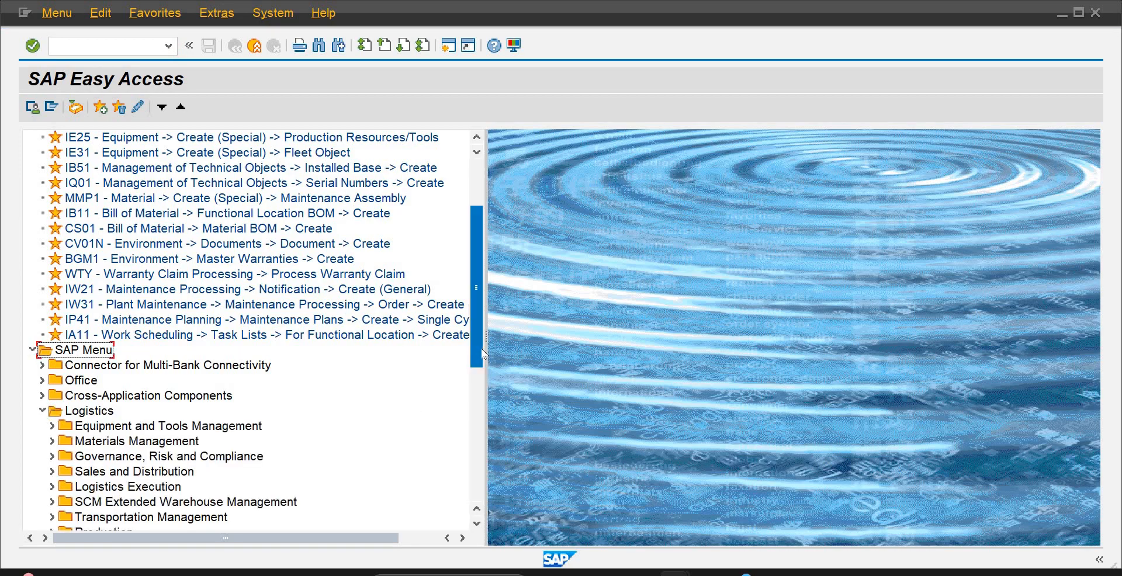
scroll(480, 375, "down", 5)
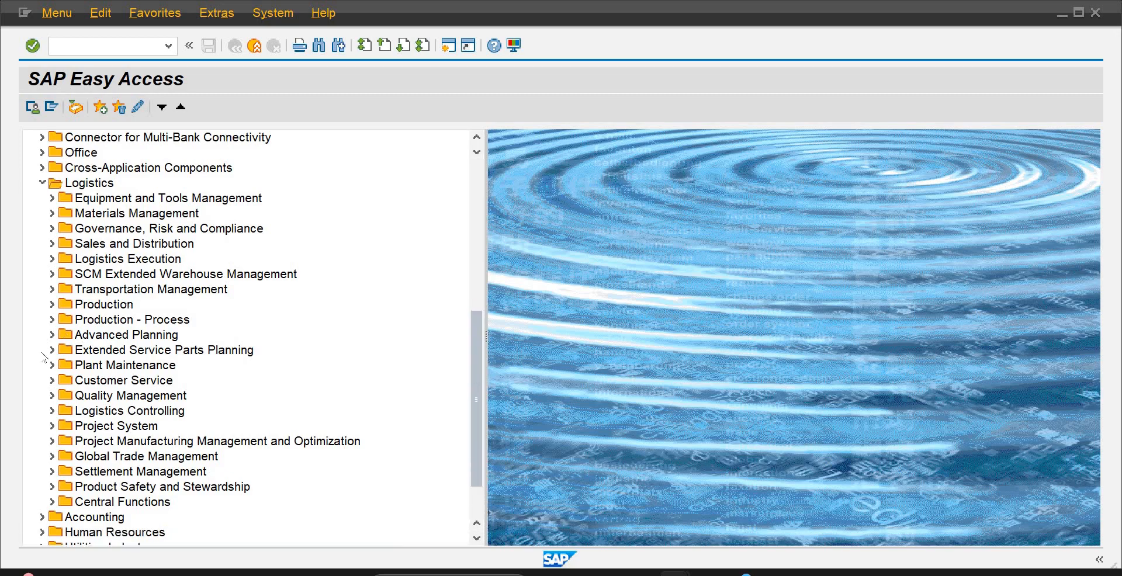
left_click(51, 305)
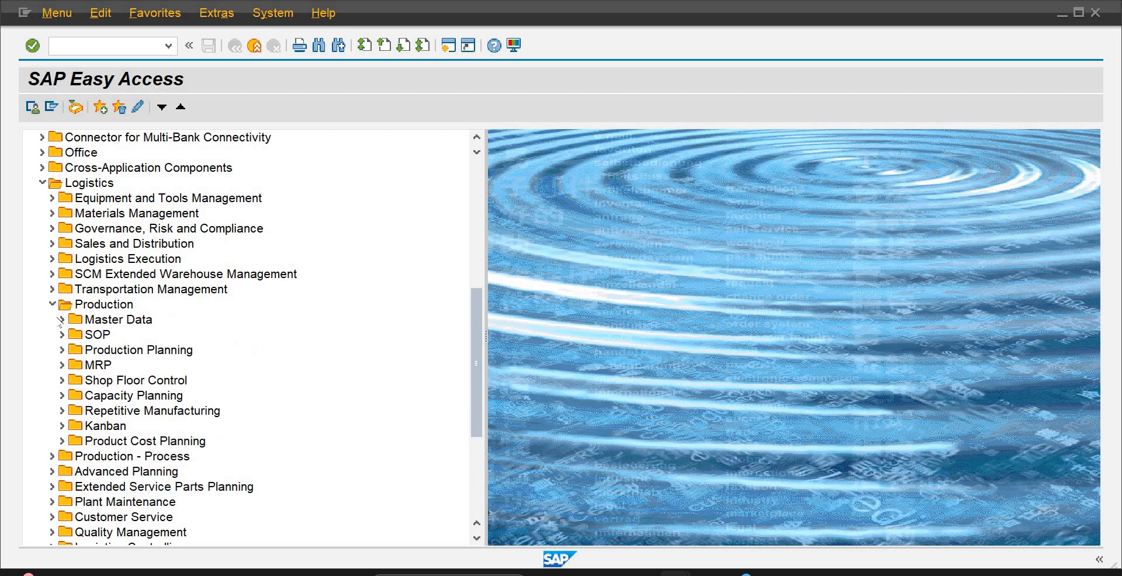
left_click(60, 320)
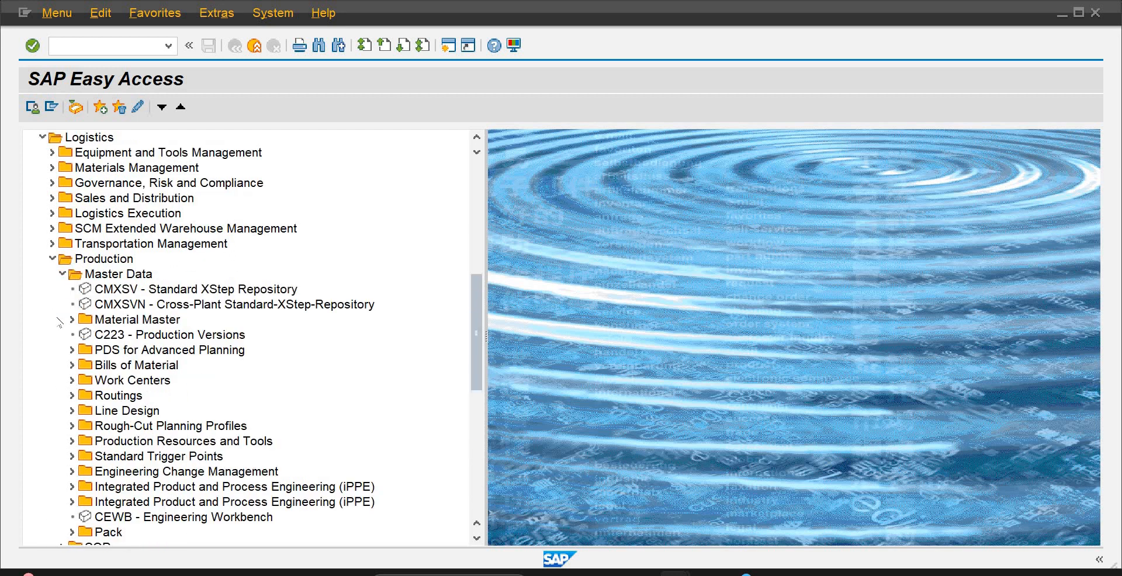
Expand the Routings folders in the production master data and view the initial screen of CA01 for creating a standard routing
left_click(127, 397)
left_click(143, 366)
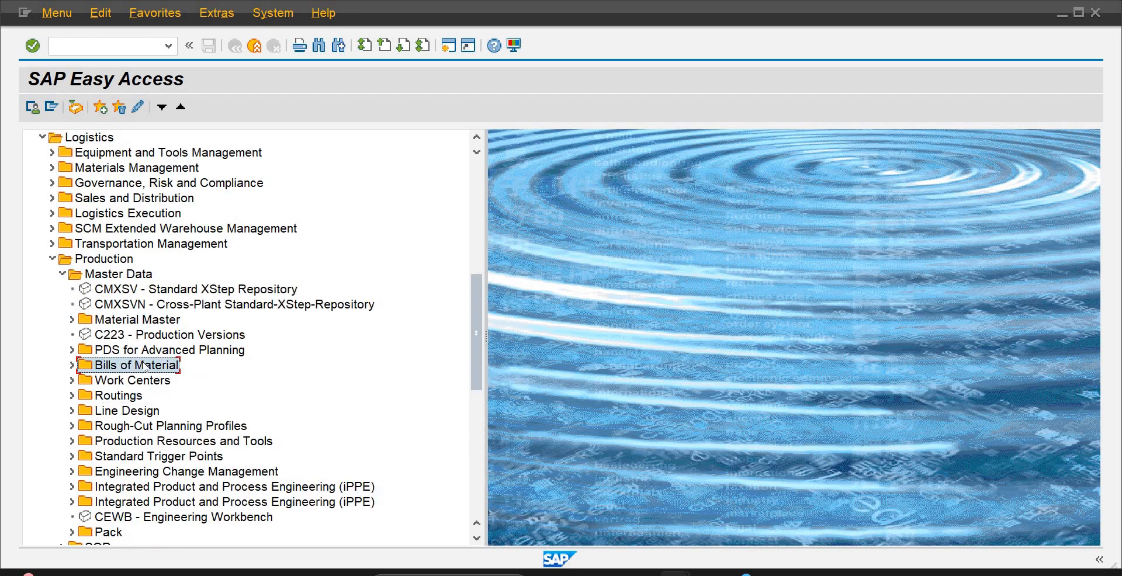
left_click(149, 383)
left_click(128, 399)
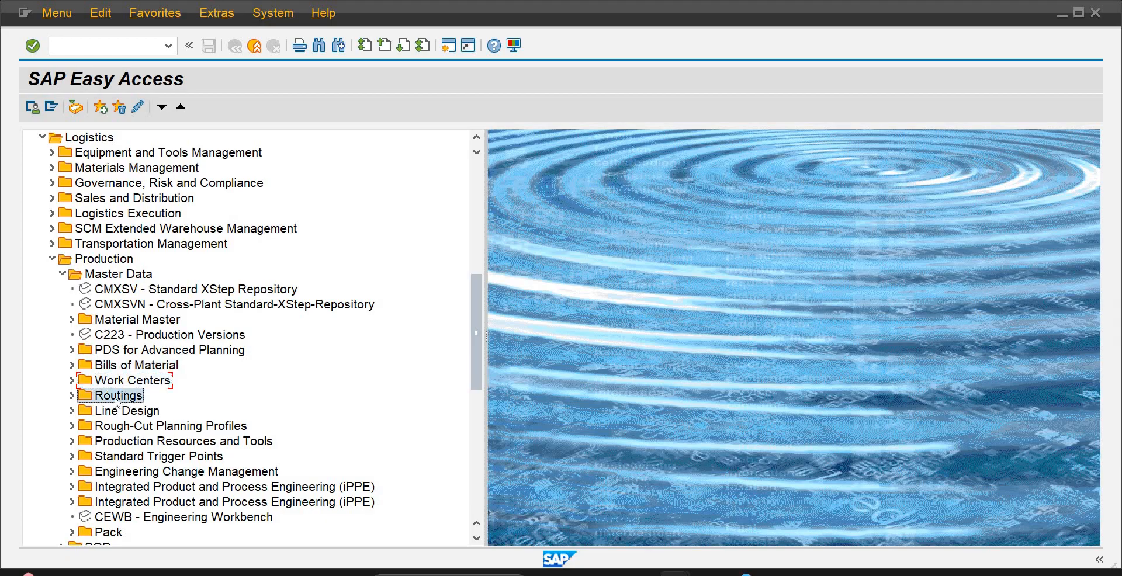
left_click(72, 396)
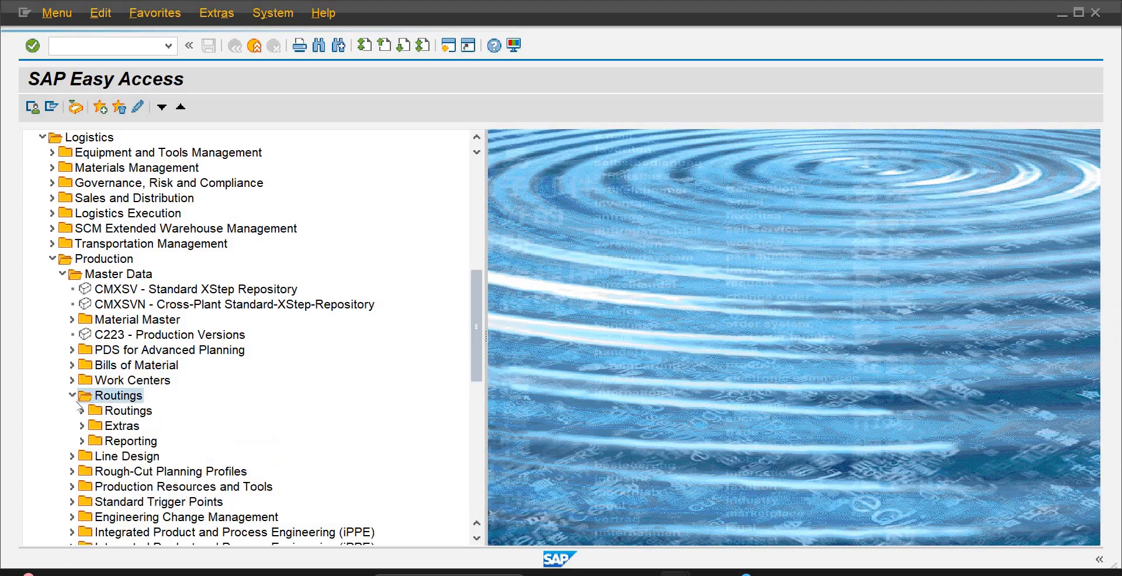
left_click(82, 426)
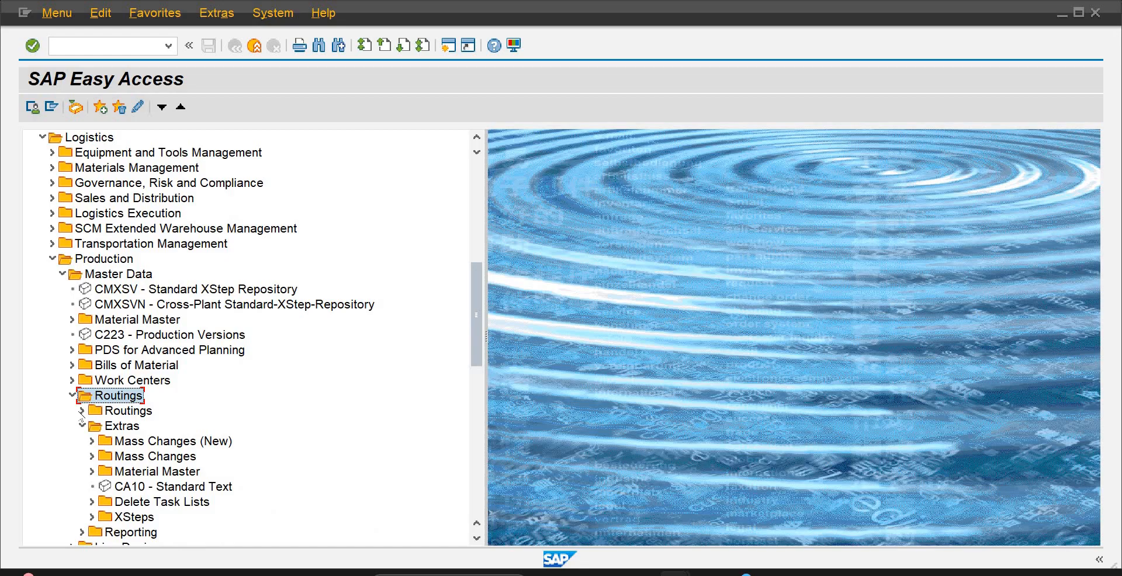
left_click(82, 411)
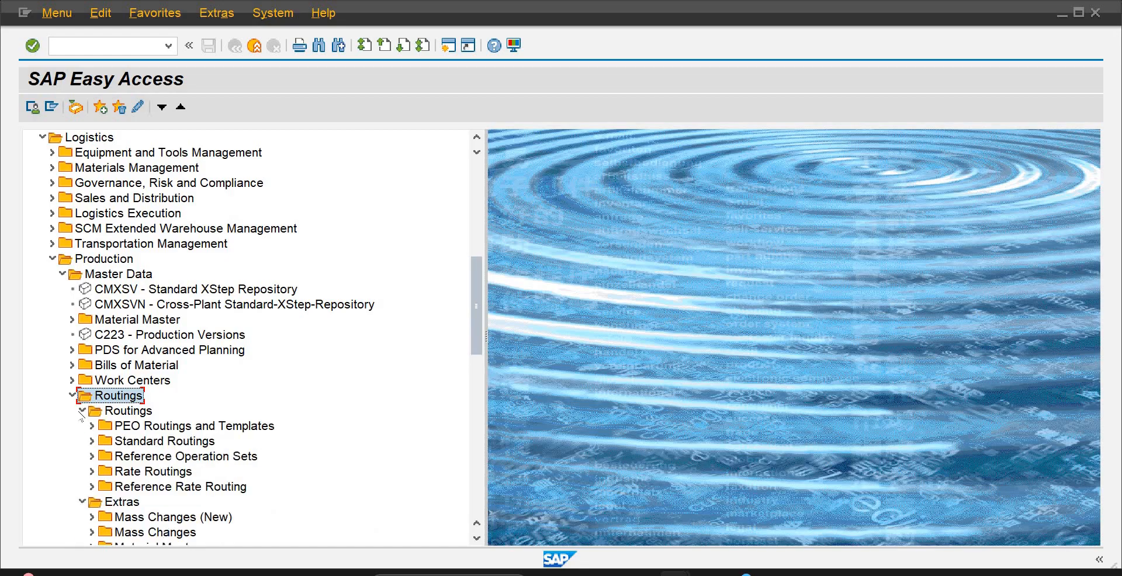
left_click(91, 441)
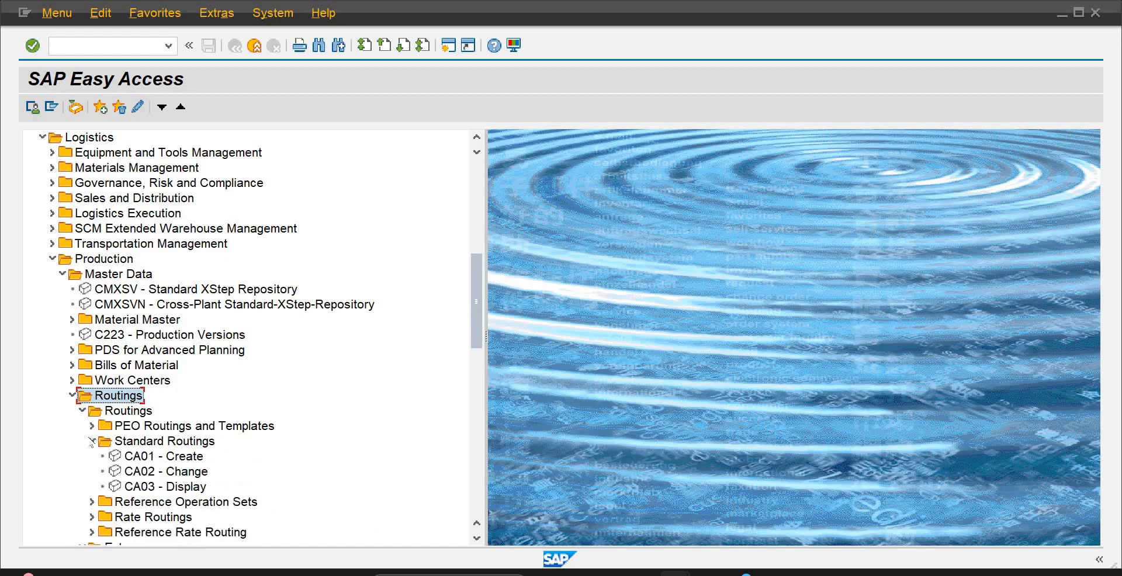
double_click(153, 456)
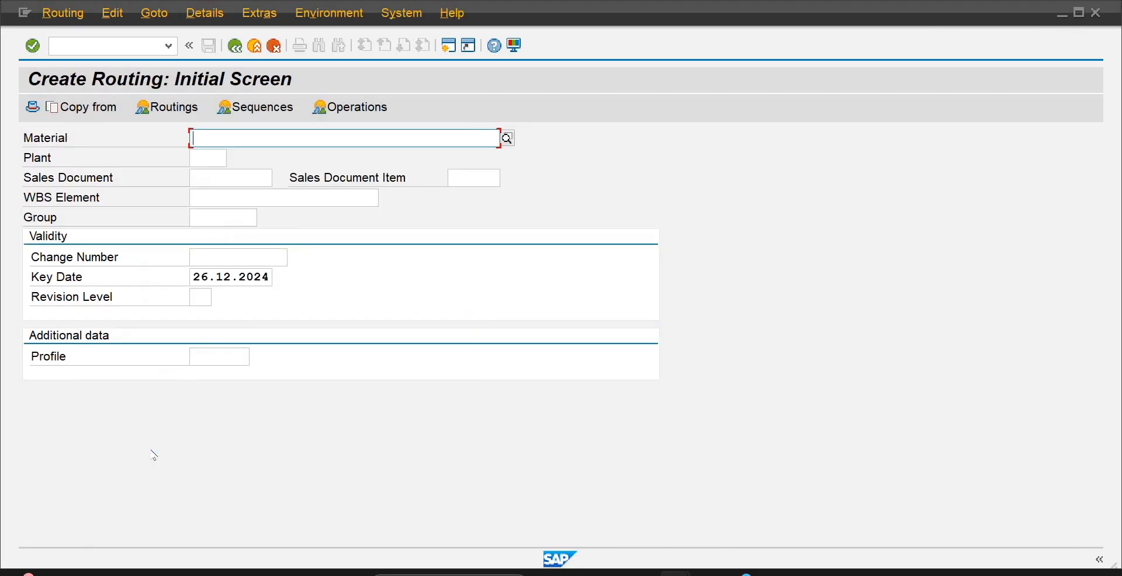
Leave the routing creation without entering data and collapse the Production and Logistics folders
left_click(102, 43)
type("/n")
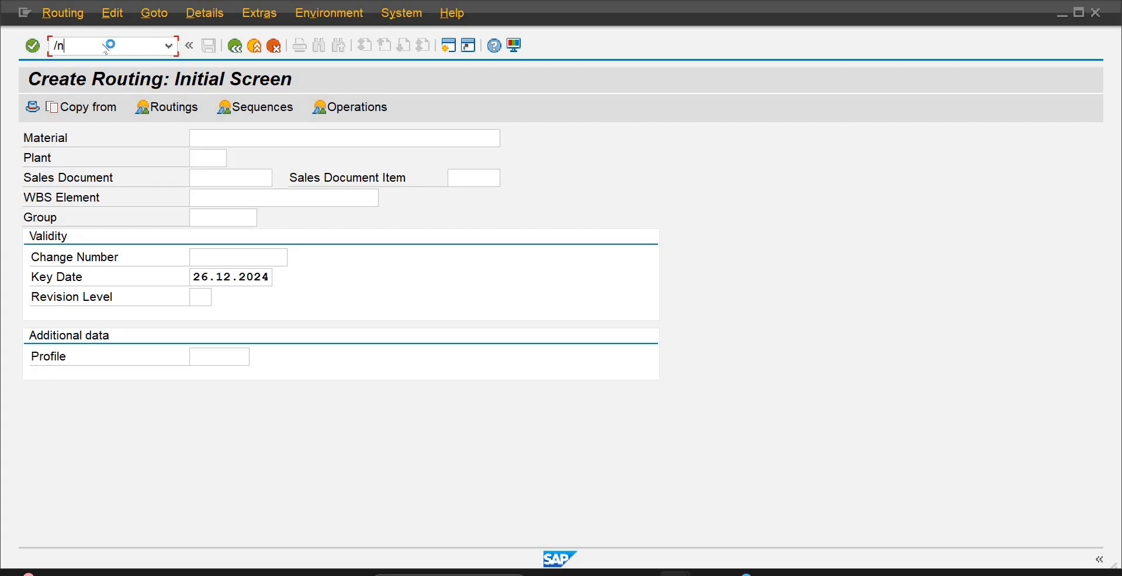
key("Return")
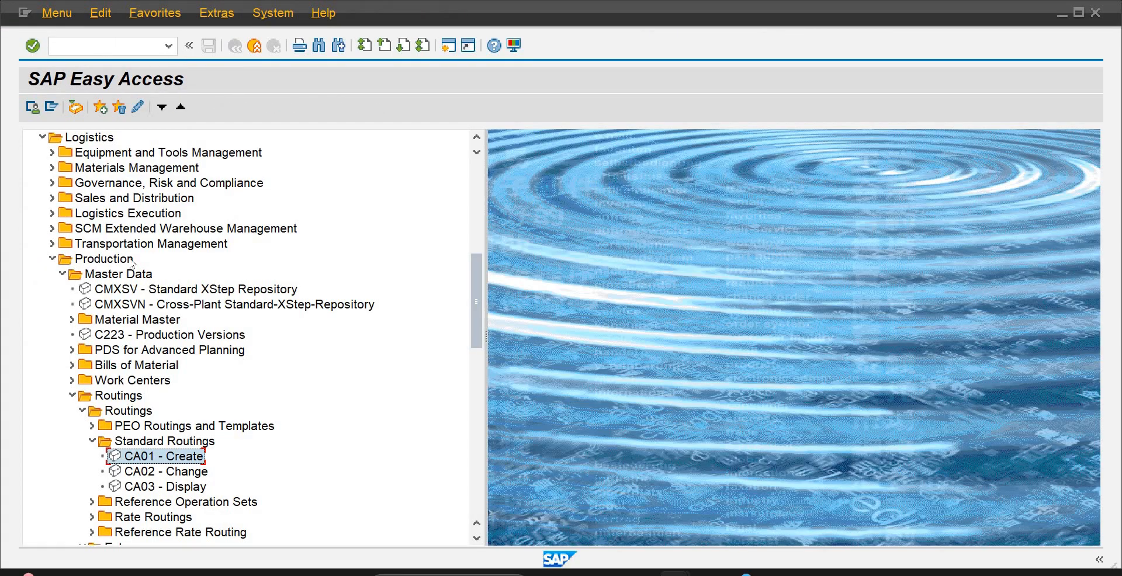
left_click(54, 259)
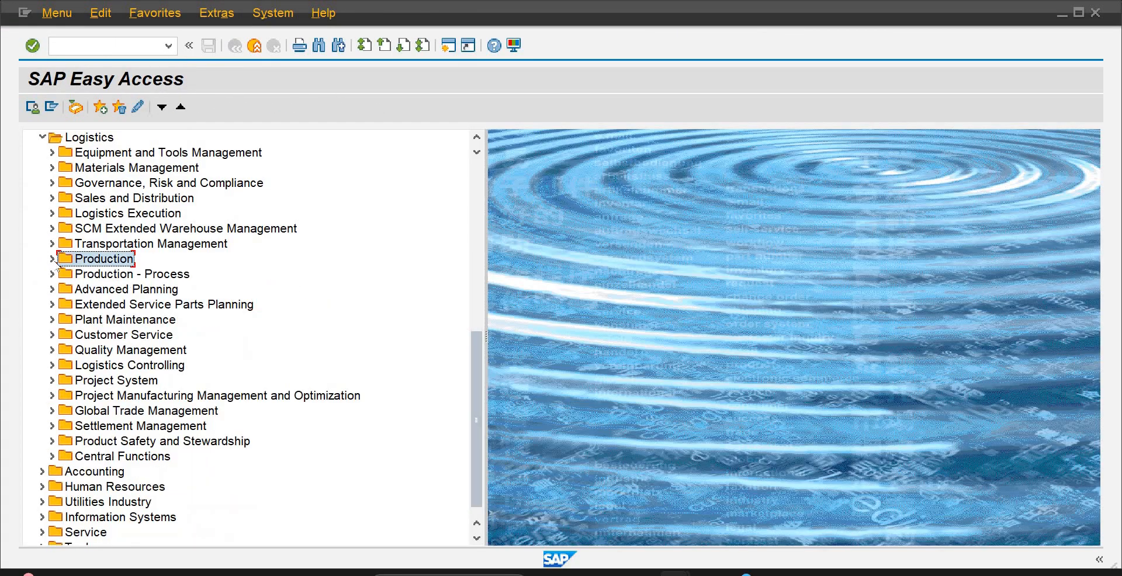
left_click(42, 138)
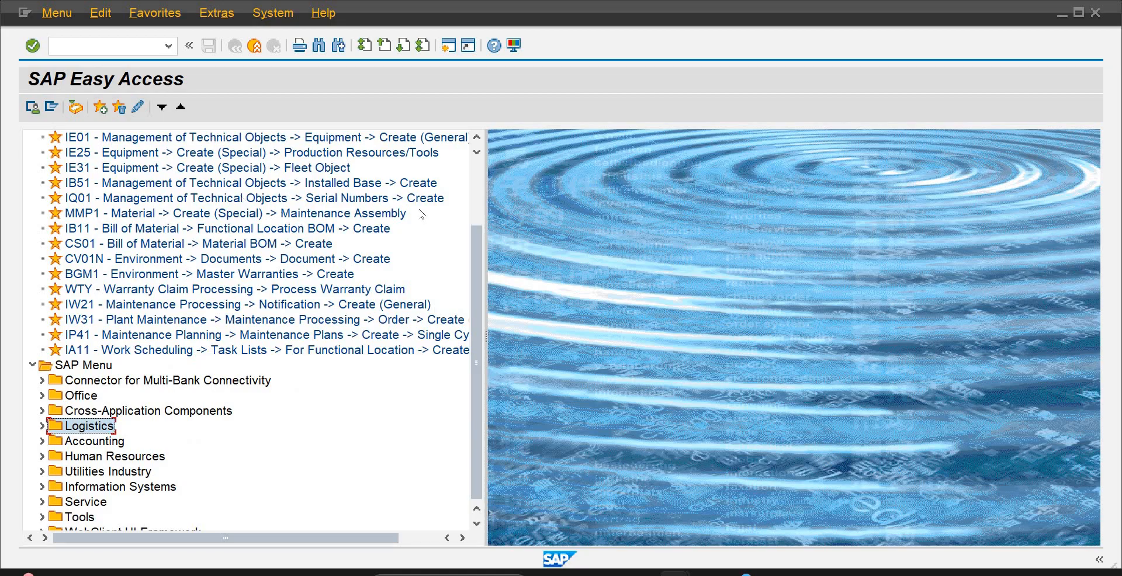
Start creating a fleet object with IE31 and set its fleet object type to 1015 (TRUCK)
left_click_drag(476, 242, 478, 214)
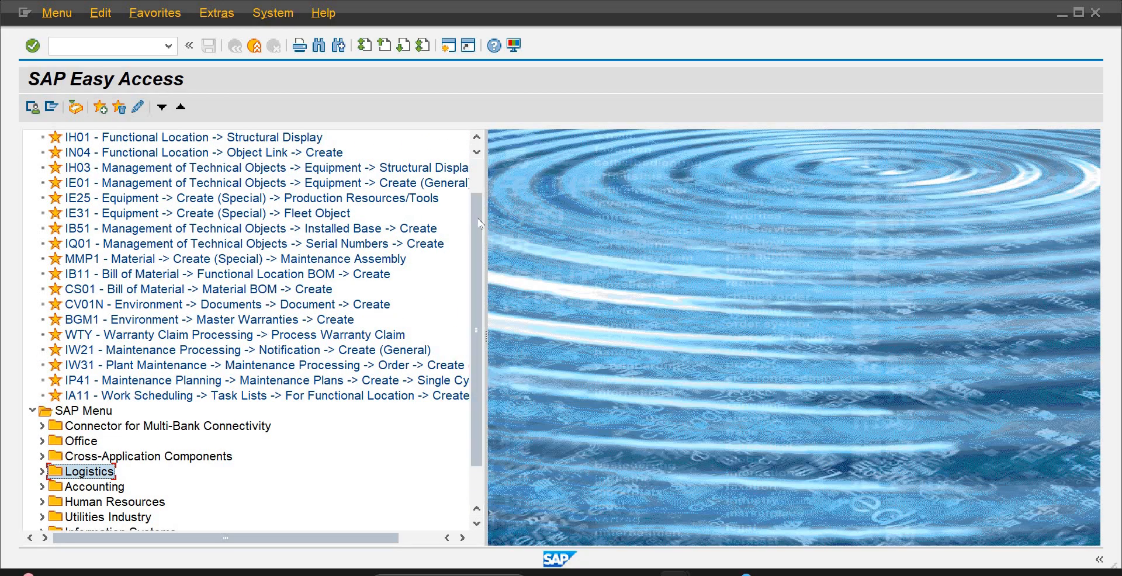
left_click_drag(478, 203, 478, 200)
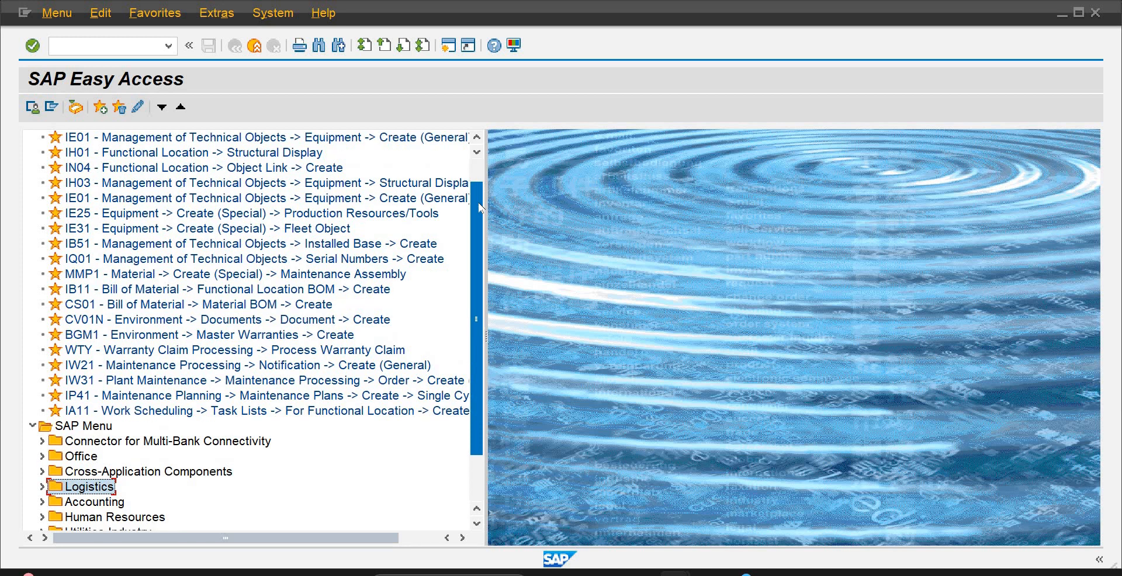
double_click(277, 229)
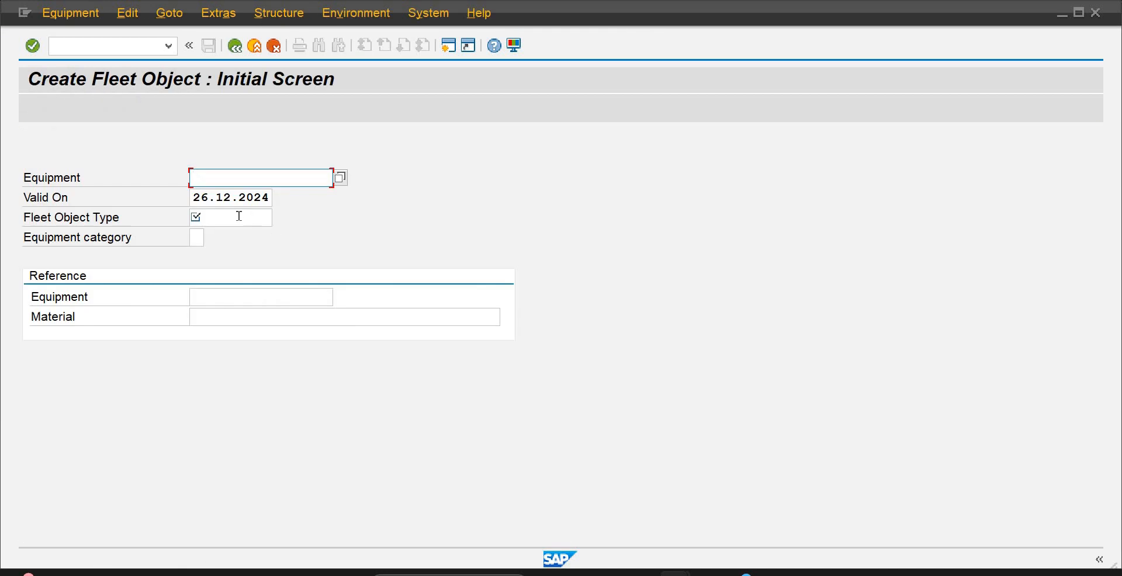
left_click(239, 216)
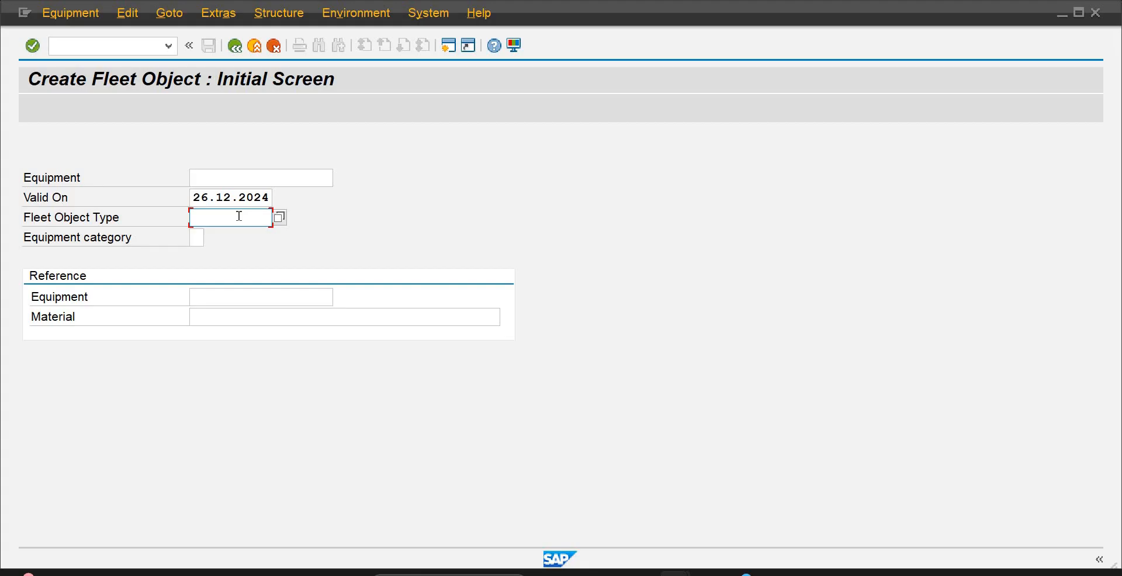
left_click(280, 219)
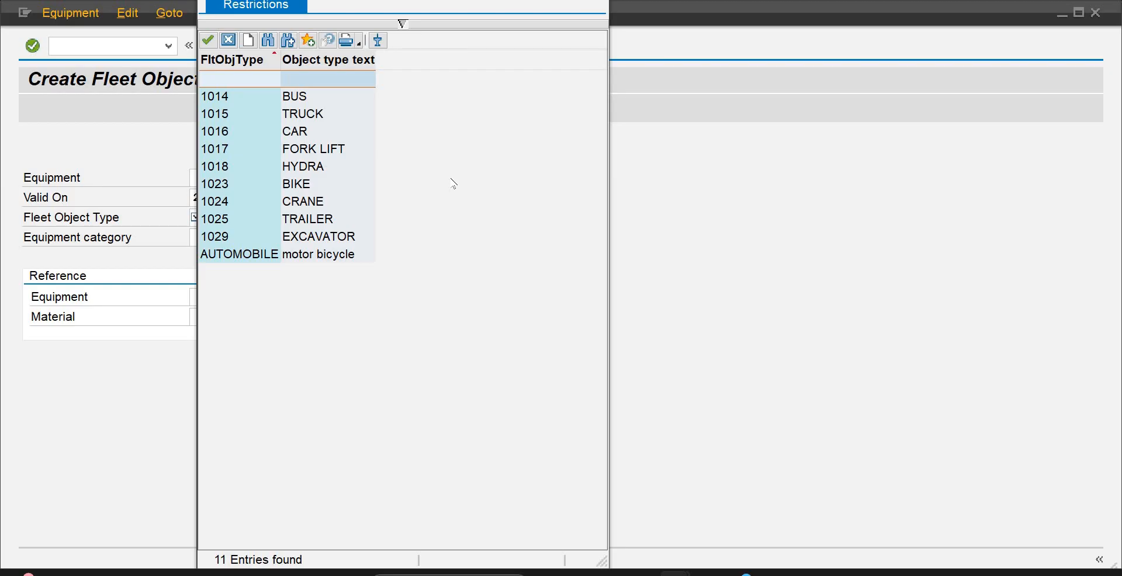
double_click(309, 114)
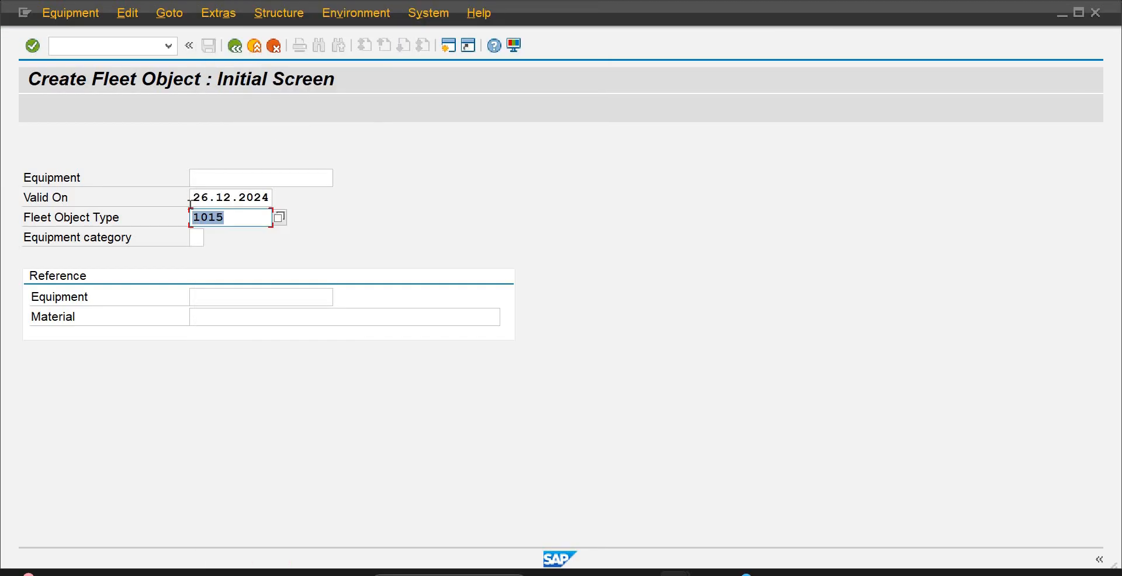
Try equipment category O (Fleet) for the truck, open its general data and leave without saving
left_click(197, 238)
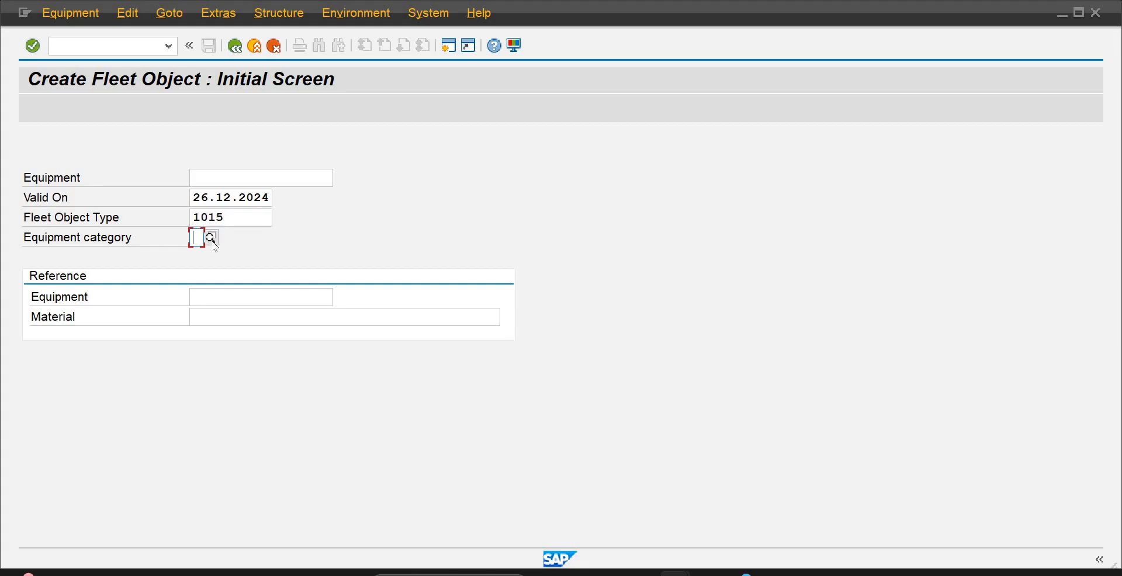
left_click(211, 238)
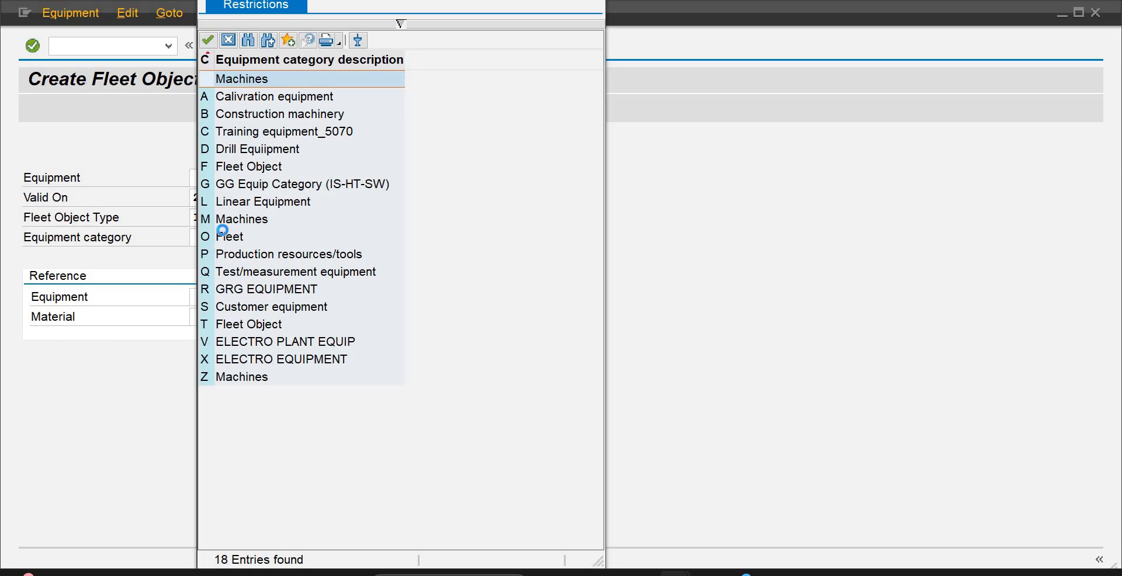
double_click(223, 233)
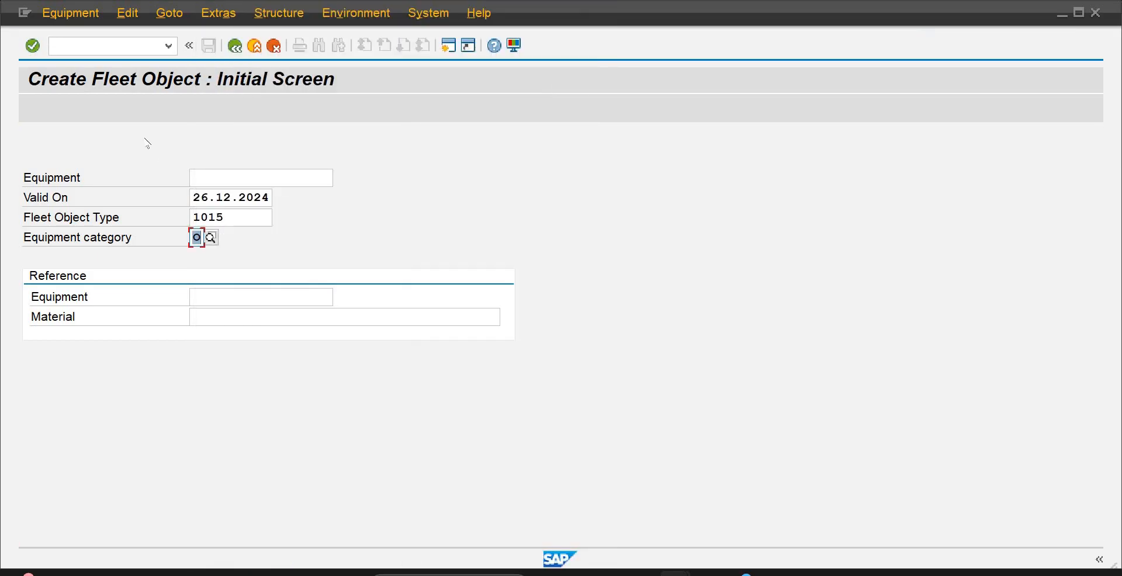
key("Return")
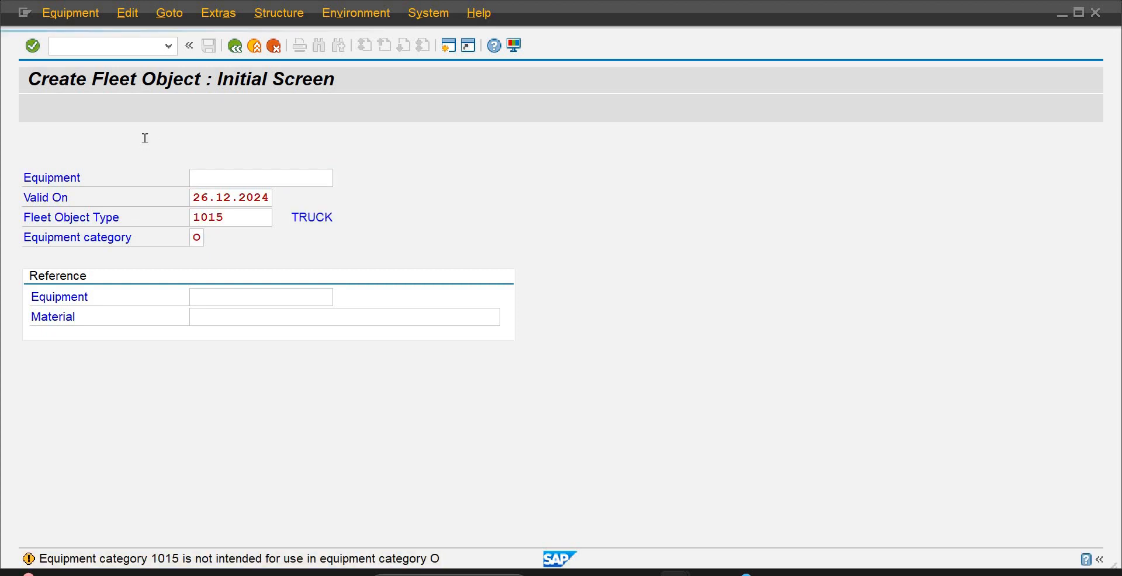
key("Return")
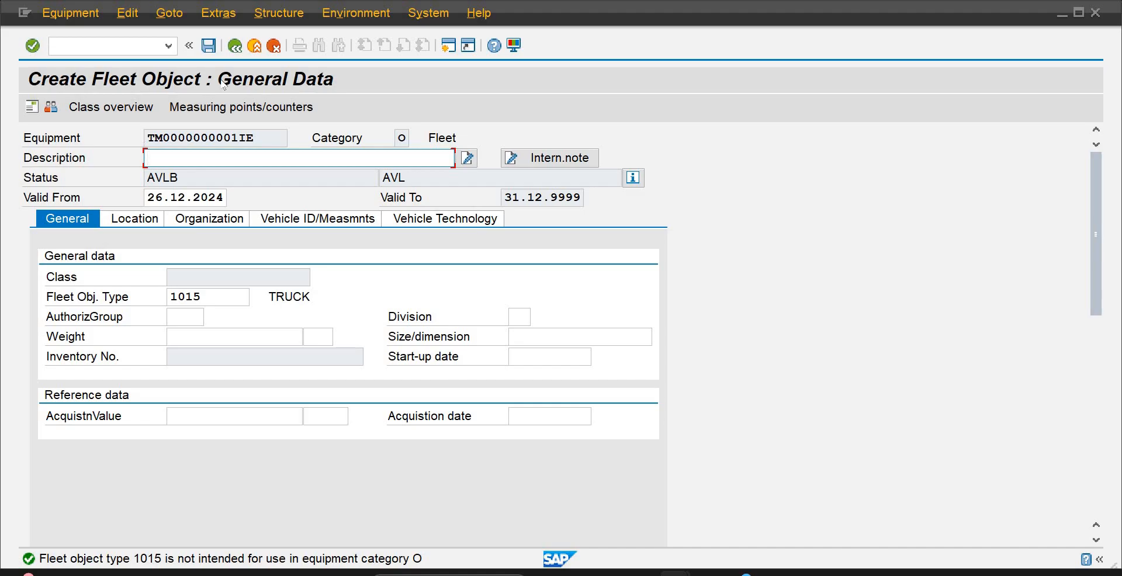
left_click(234, 46)
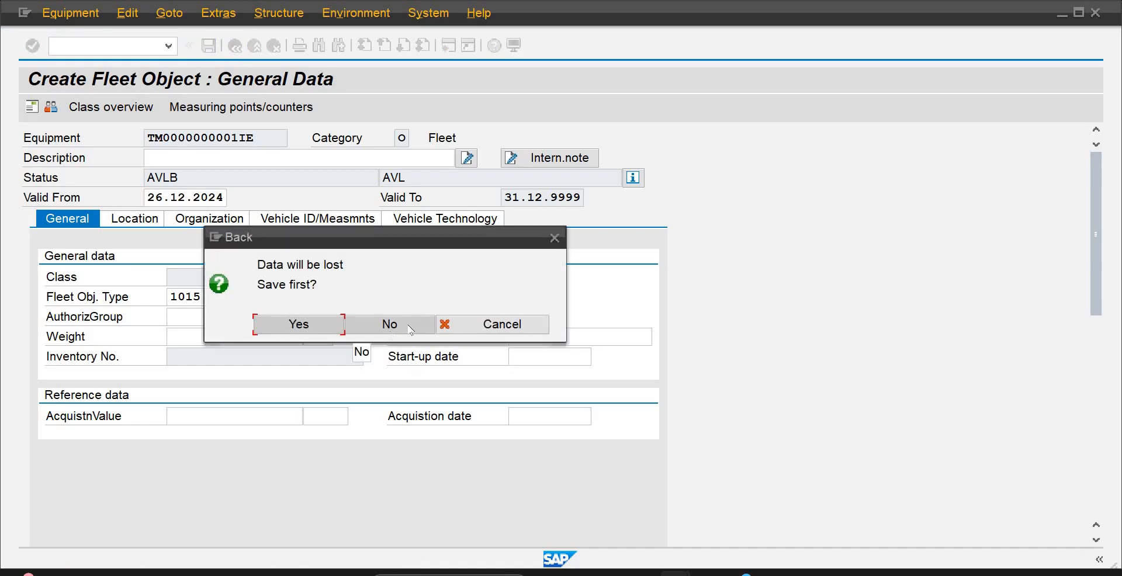
left_click(412, 329)
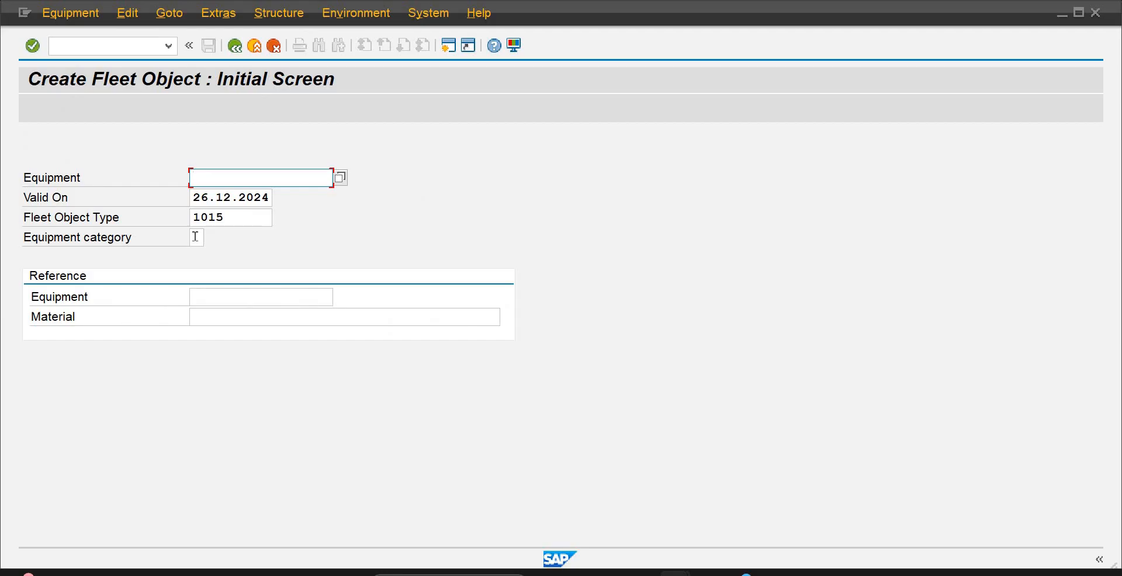
Open the general data for equipment category F (Fleet Object), view its list of data sections and leave without saving
left_click(195, 237)
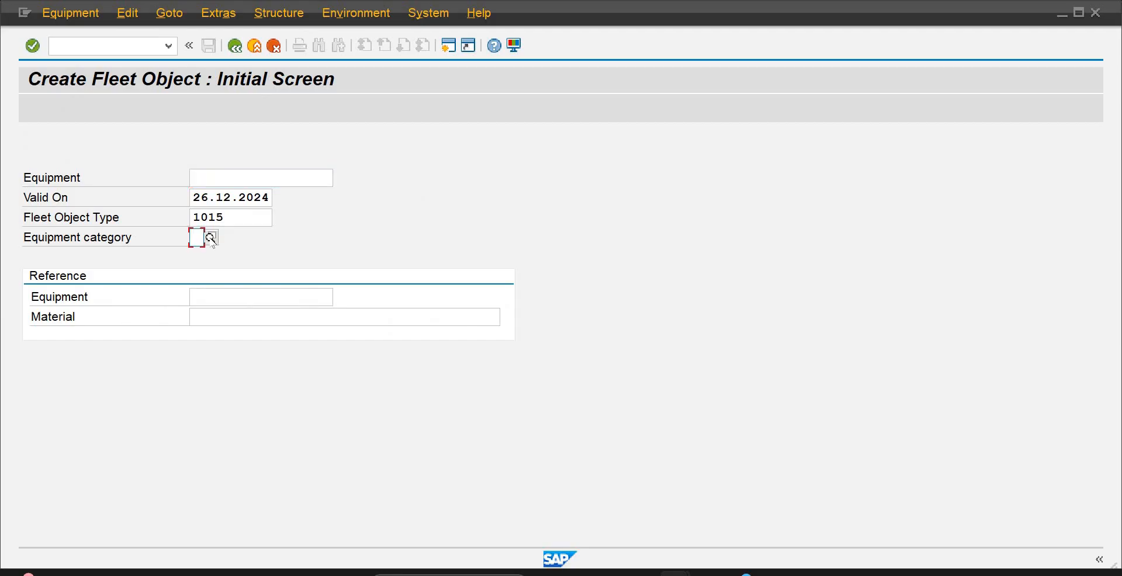
left_click(211, 238)
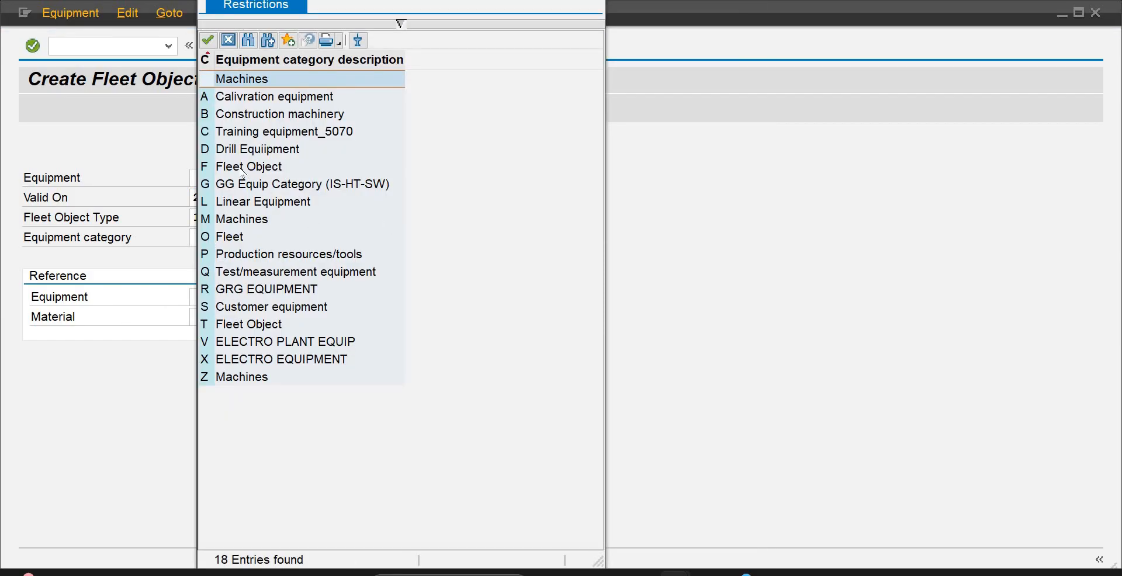
left_click(239, 167)
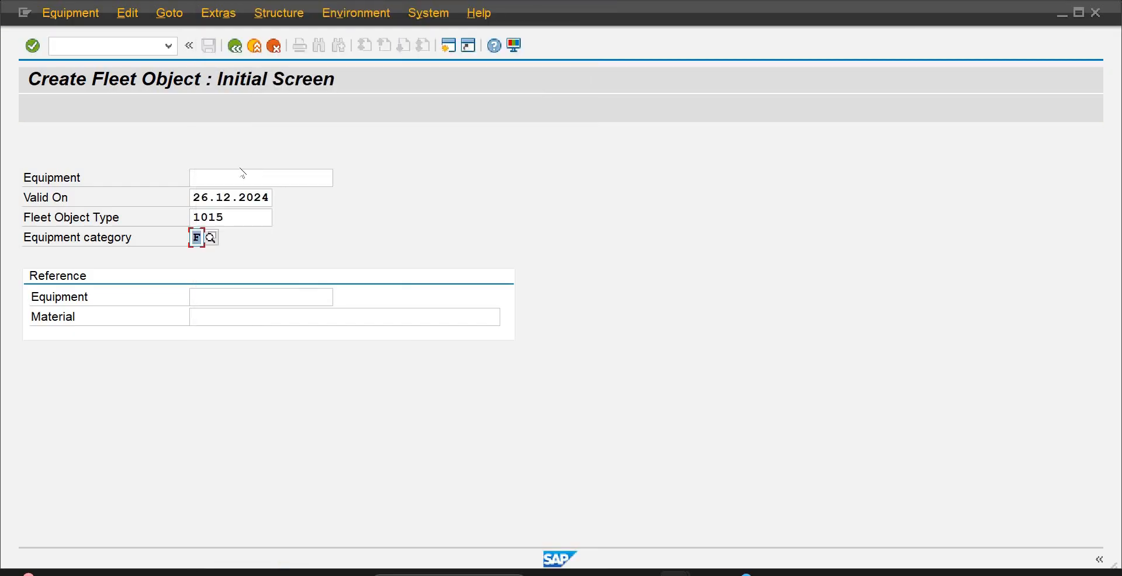
key("Return")
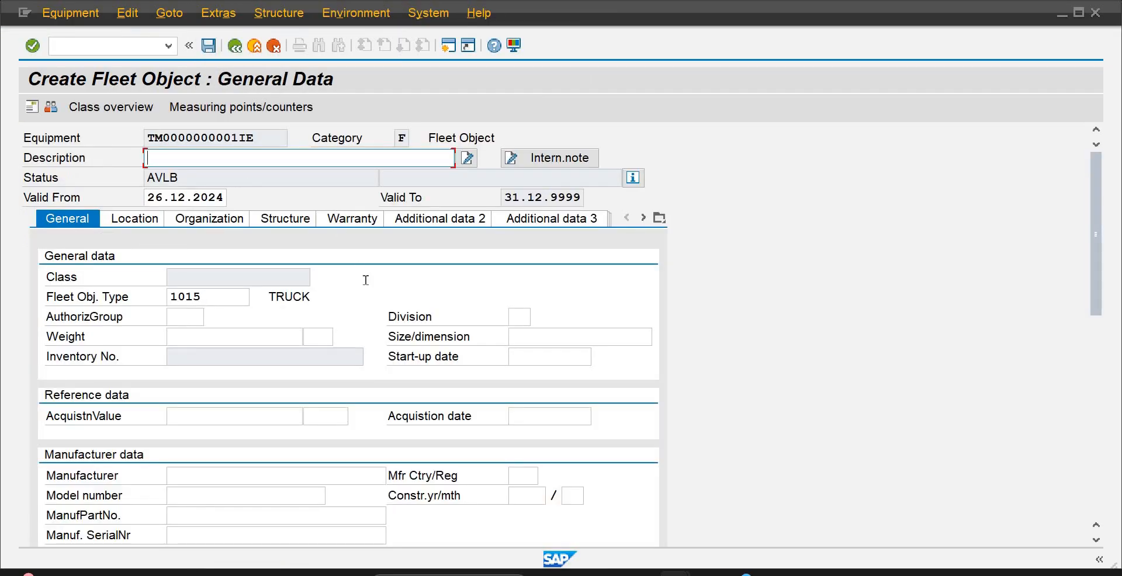
left_click(660, 218)
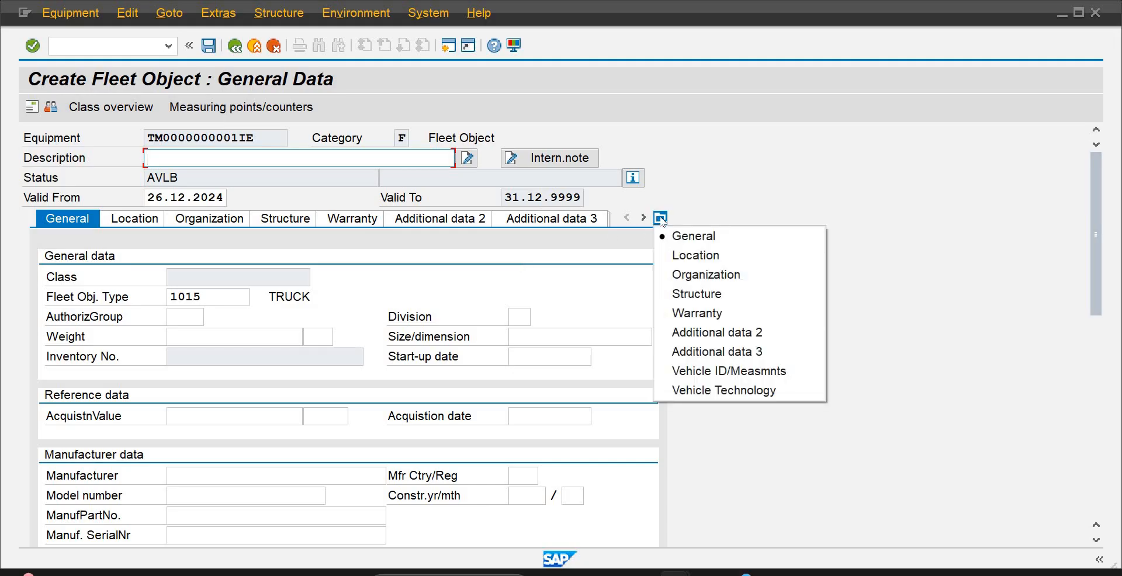
left_click(740, 153)
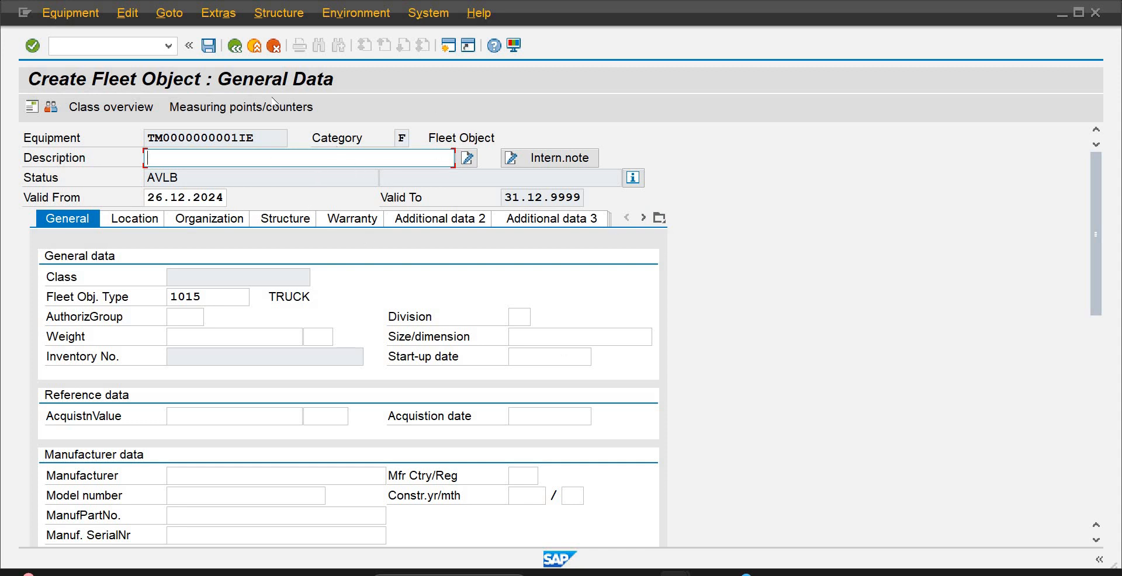
left_click(234, 45)
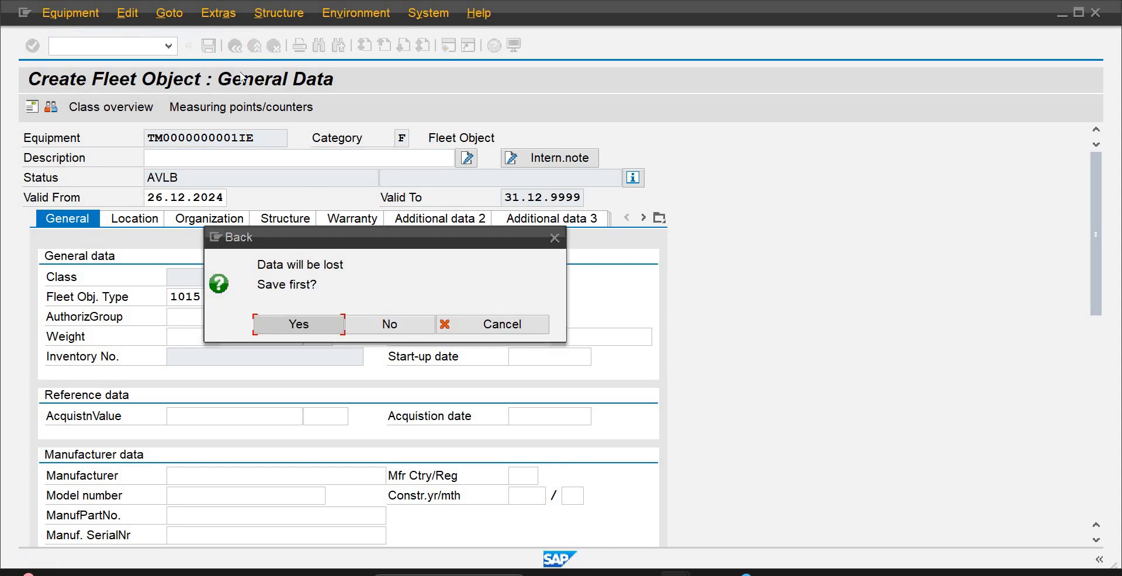
left_click(367, 324)
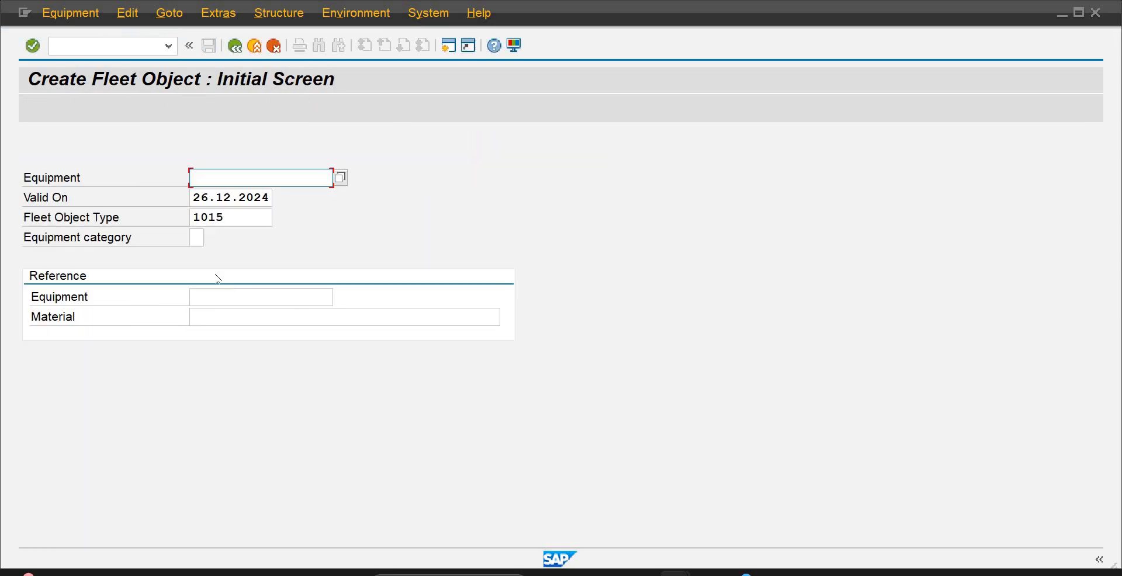
Reopen the truck's general data with equipment category O (Fleet) for comparison and discard the record
left_click(198, 237)
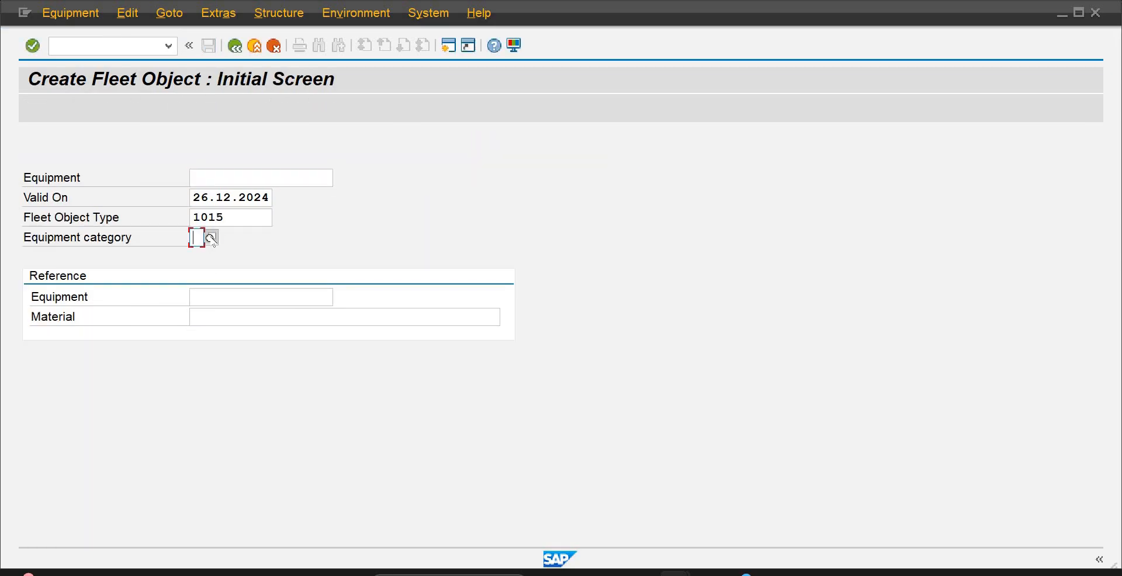
left_click(211, 238)
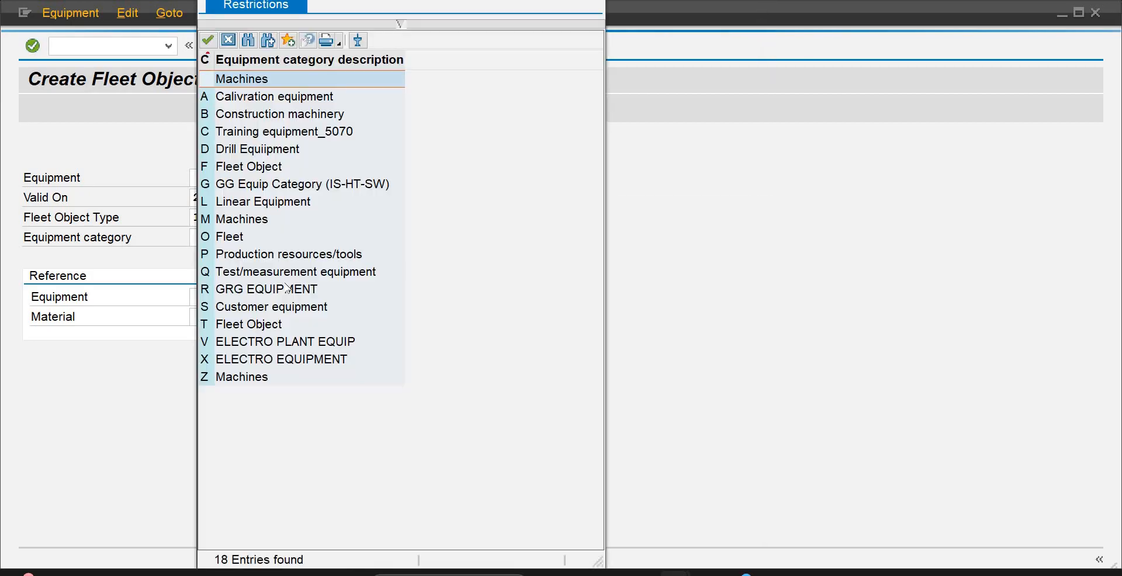
double_click(233, 237)
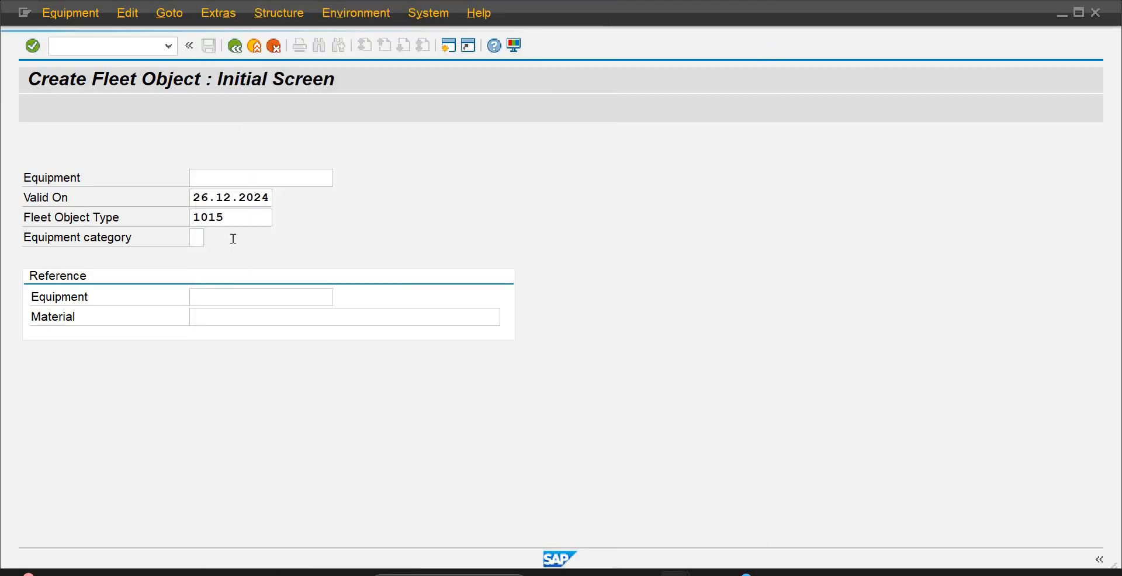
key("Return")
key("Return")
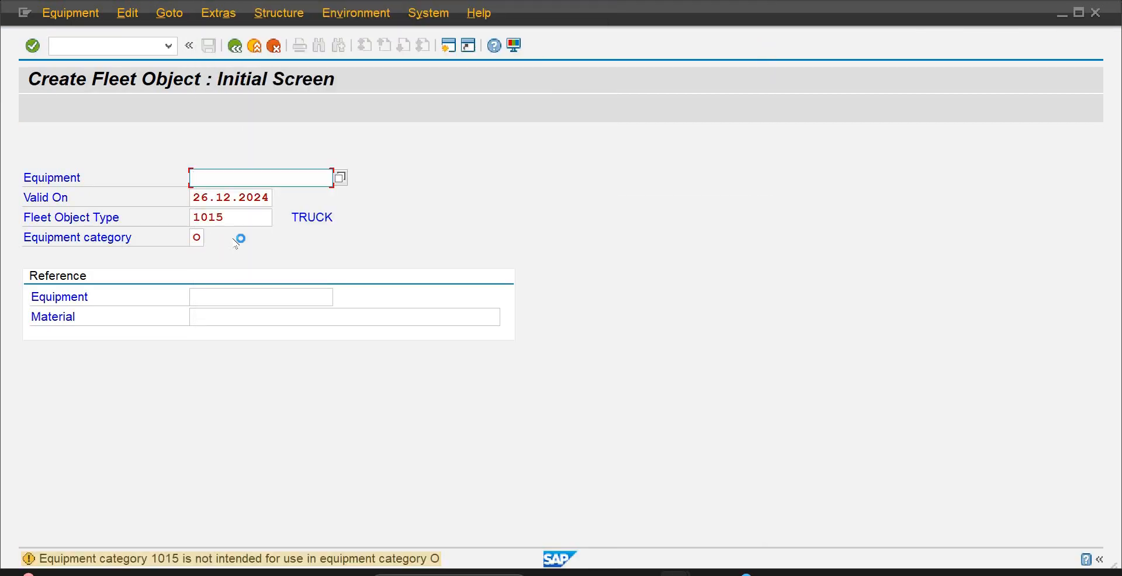
key("Return")
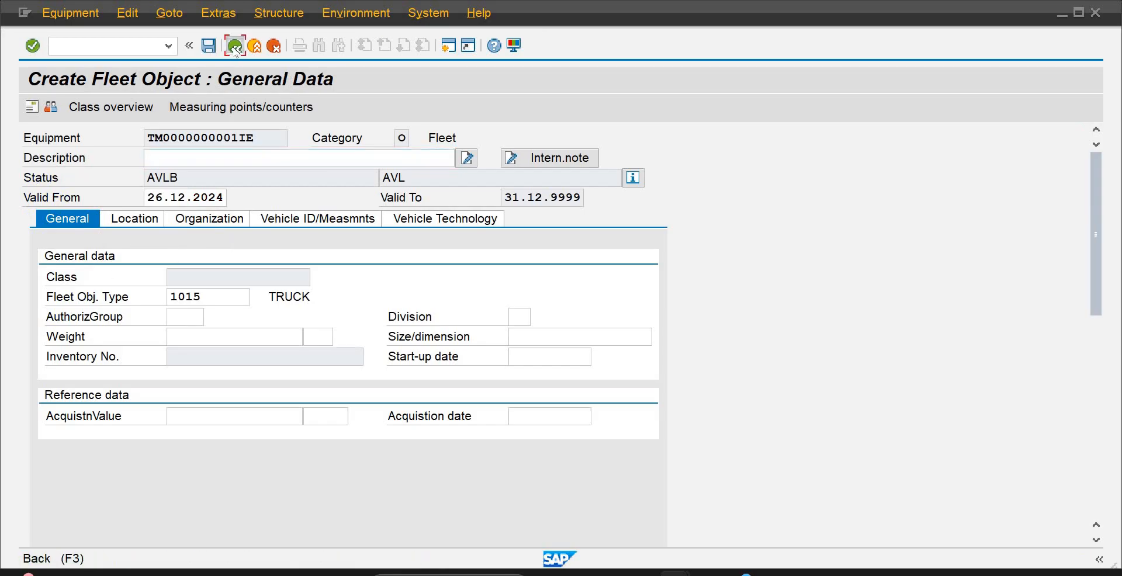
left_click(234, 45)
left_click(365, 325)
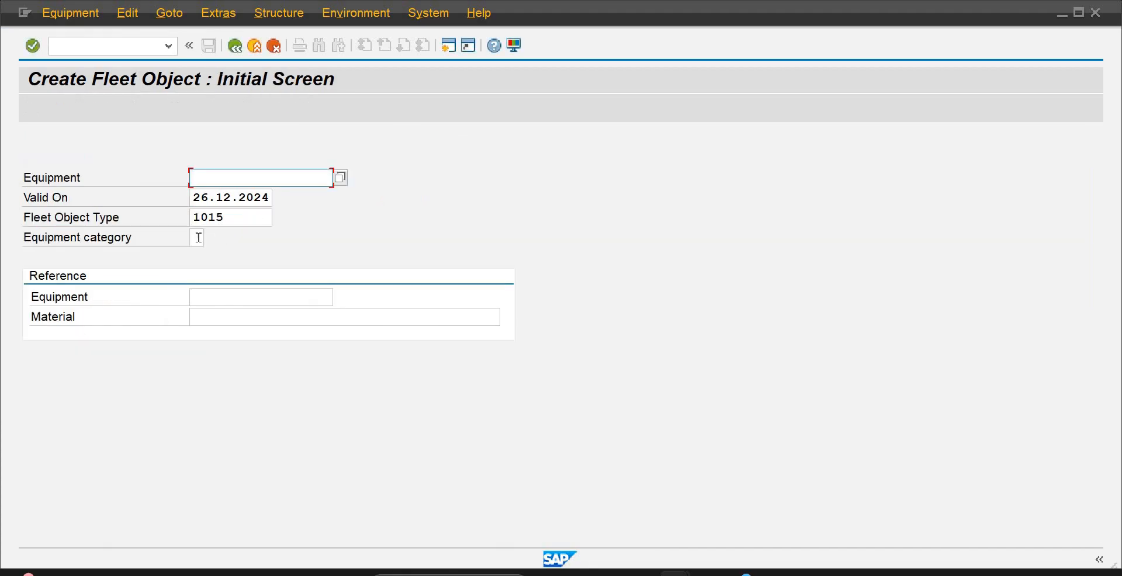
Set the equipment category to F (Fleet Object) and continue to the truck's general data
left_click(199, 238)
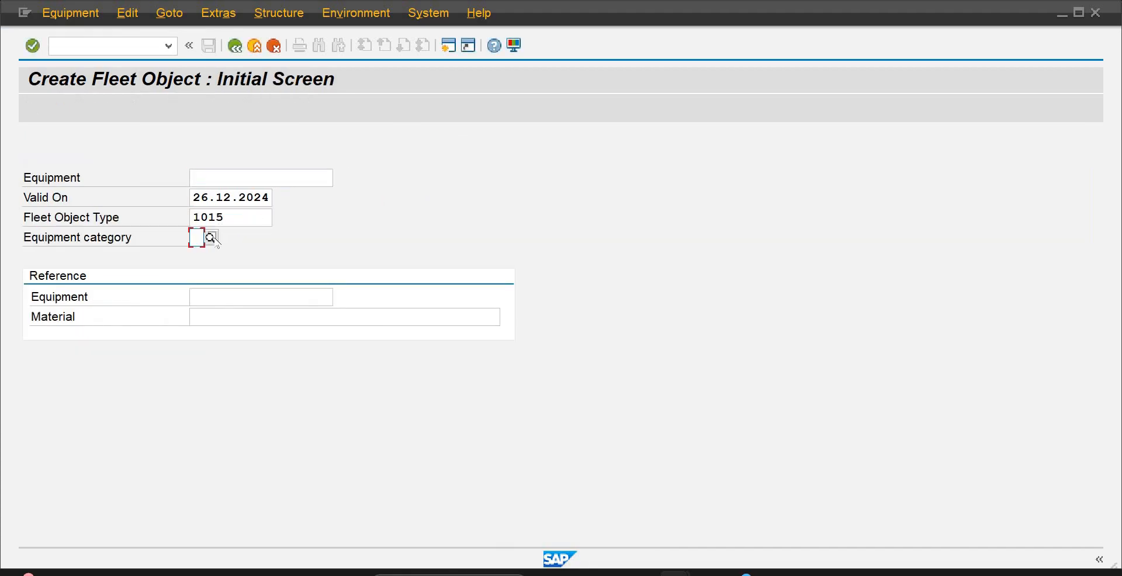
left_click(214, 238)
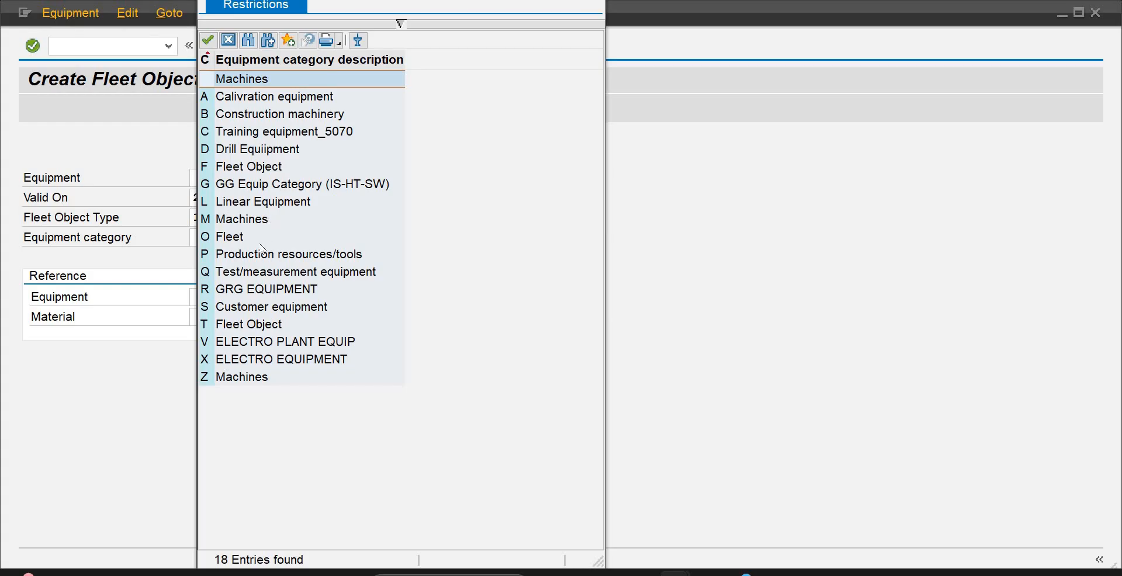
double_click(266, 169)
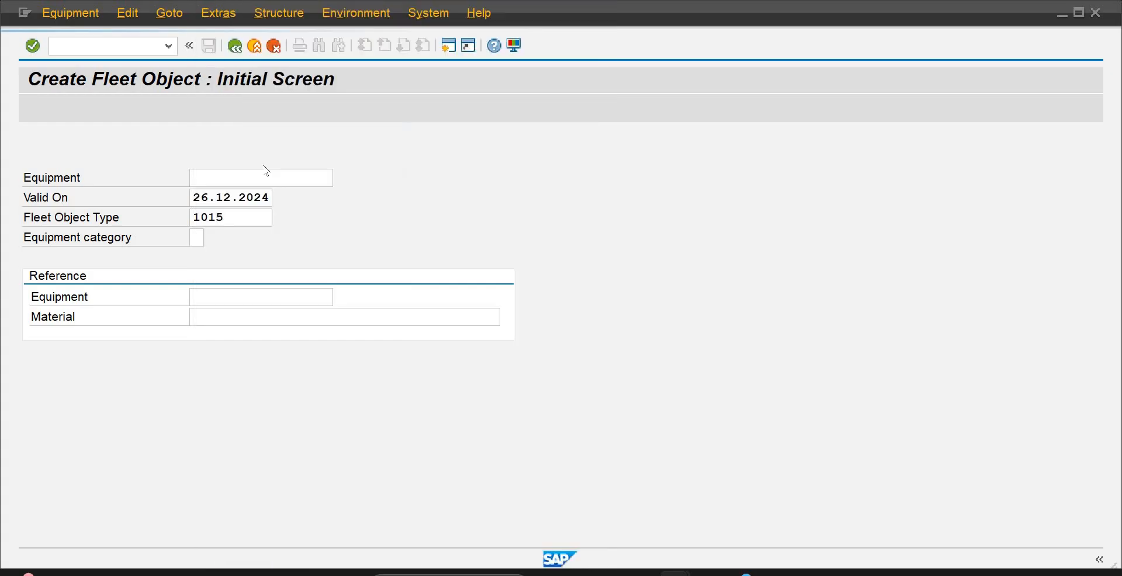
key("Return")
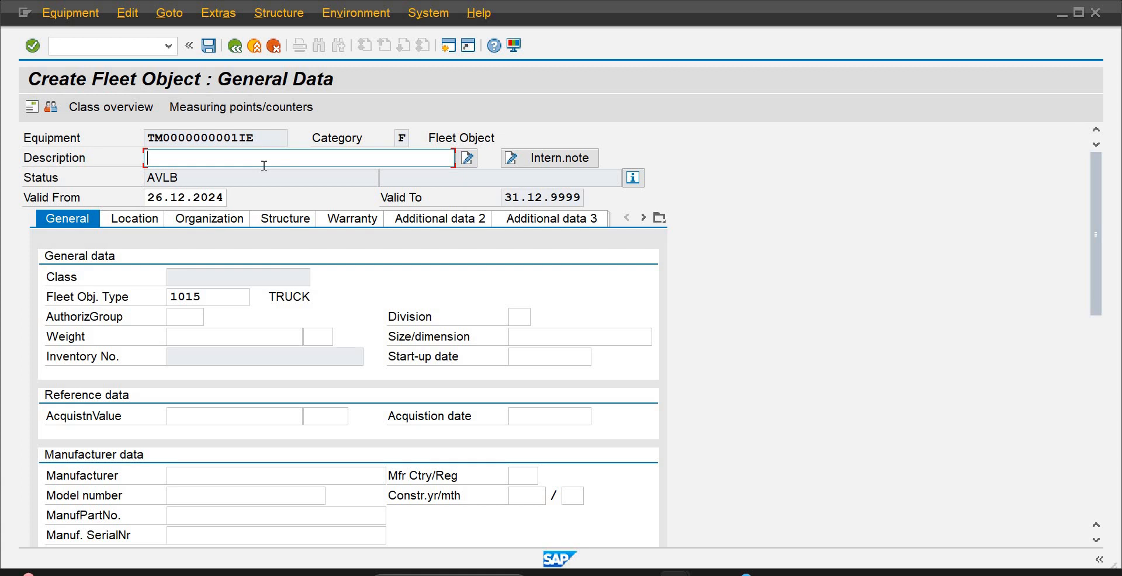
Enter Loader Truck-AB10 as the fleet object's description
type("Loader Truck-AB")
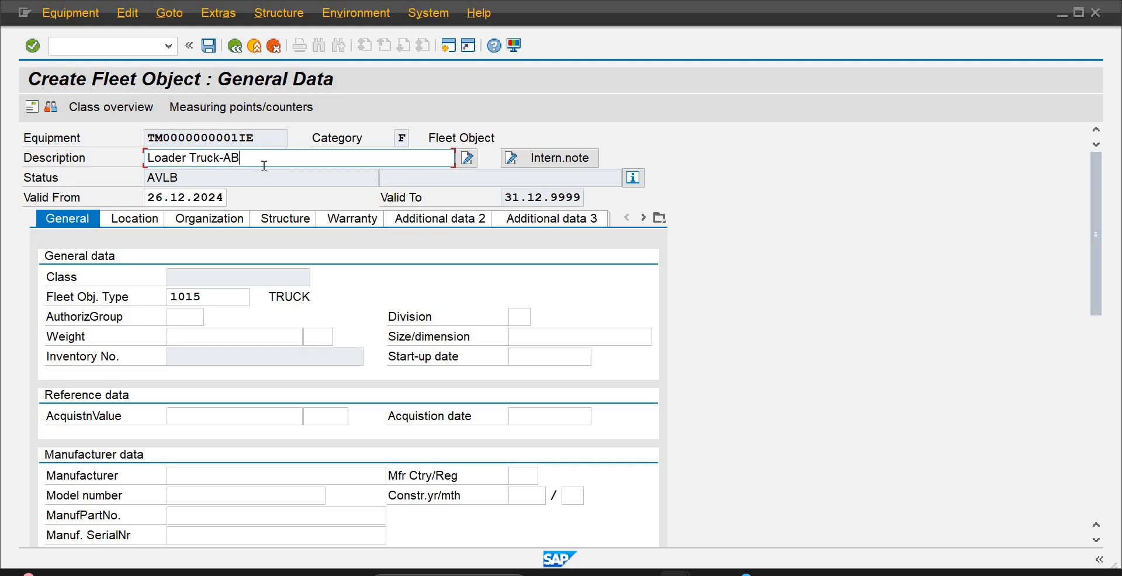
type("10")
key("Tab")
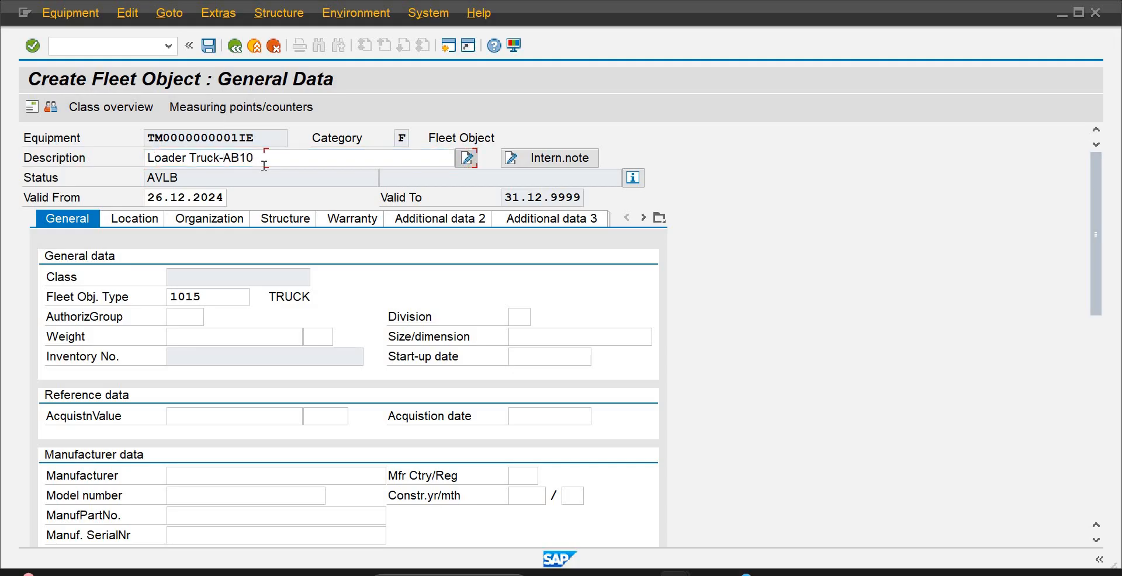
Set the fleet object's weight to 200 with the unit Ton
key("Tab")
key("Tab")
key("Tab")
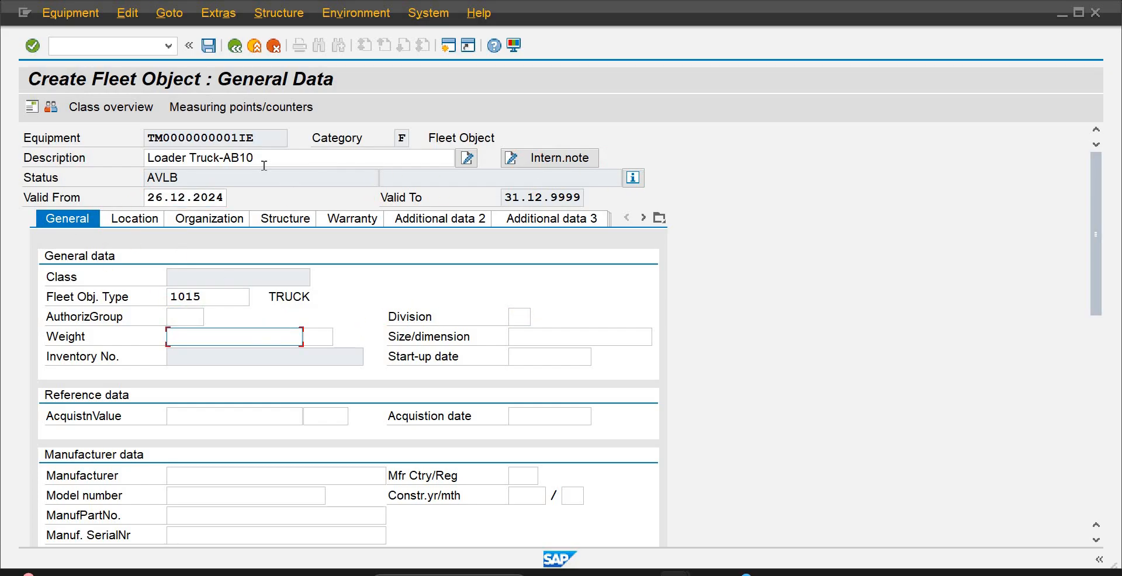
type("200")
key("Tab")
type("Ton")
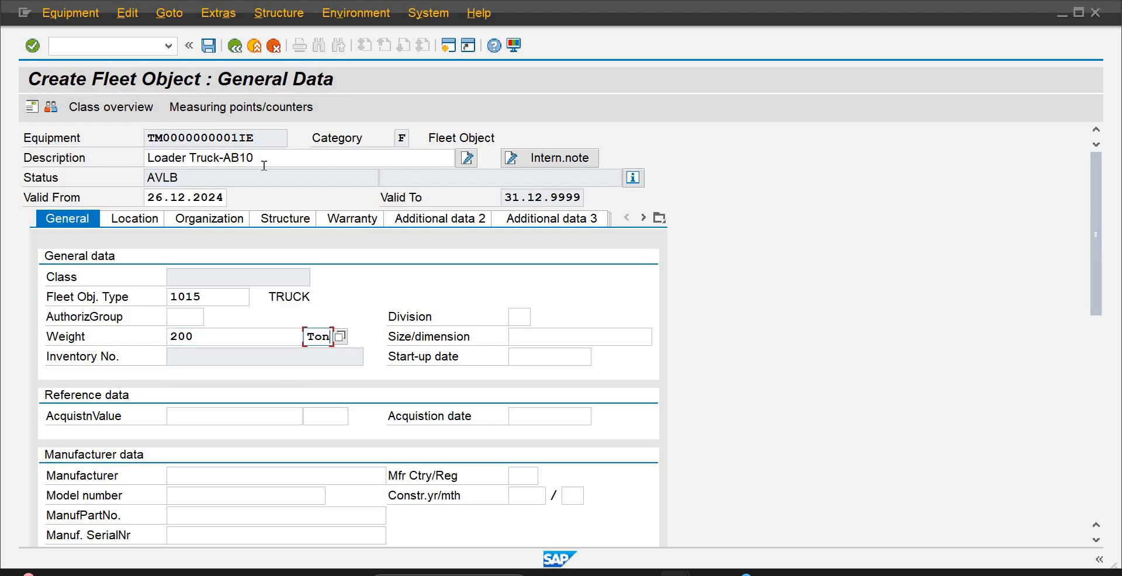
Enter Honda as the manufacturer, leaving the acquisition data empty
key("Tab")
key("Tab")
key("Tab")
key("Tab")
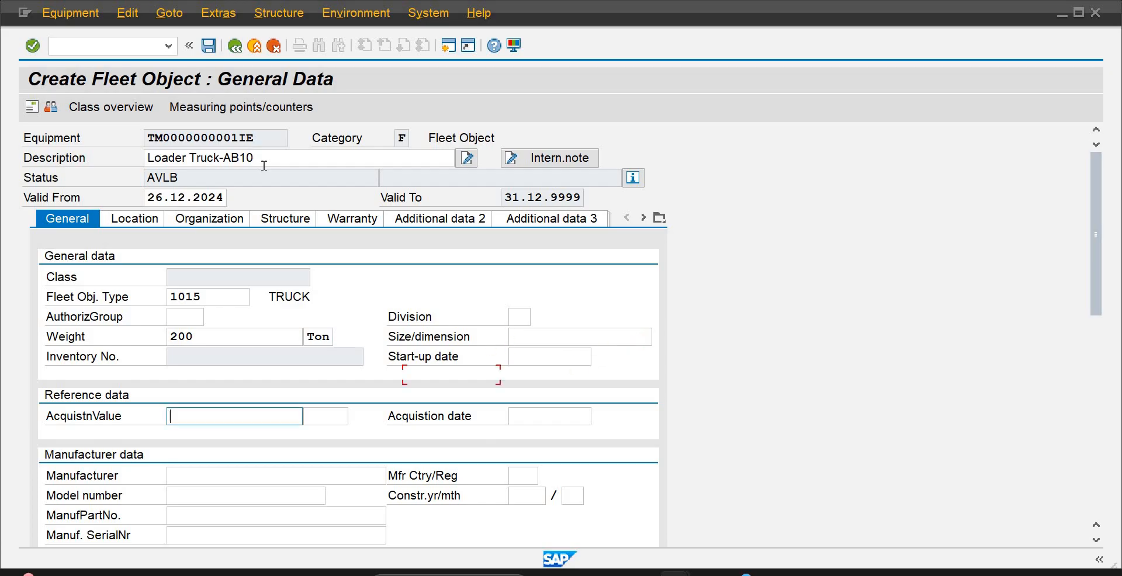
key("Tab")
key("Tab")
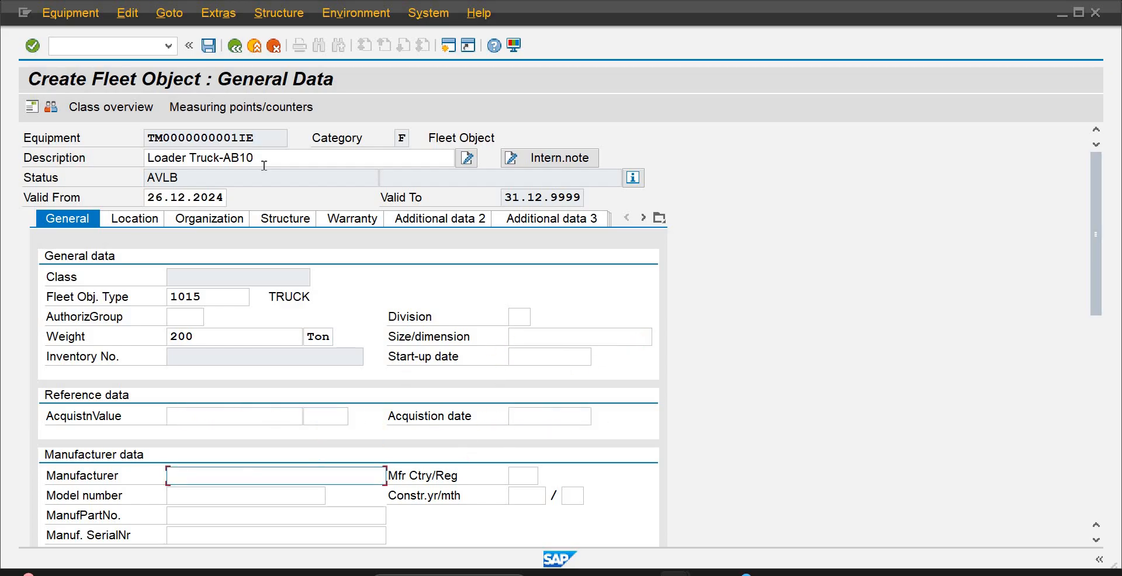
type("Honda")
key("Tab")
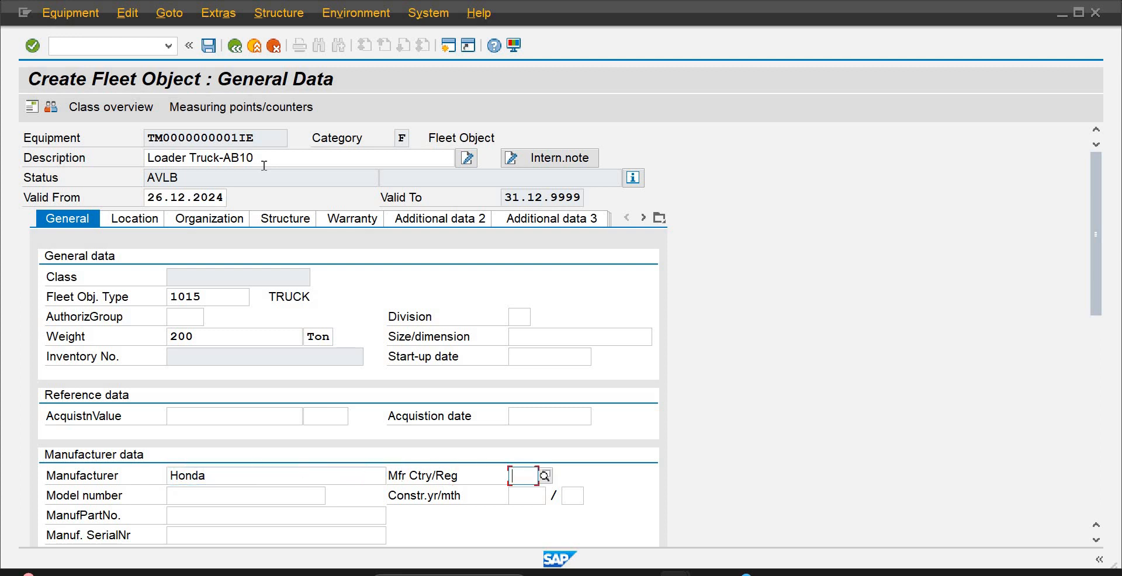
type("2010")
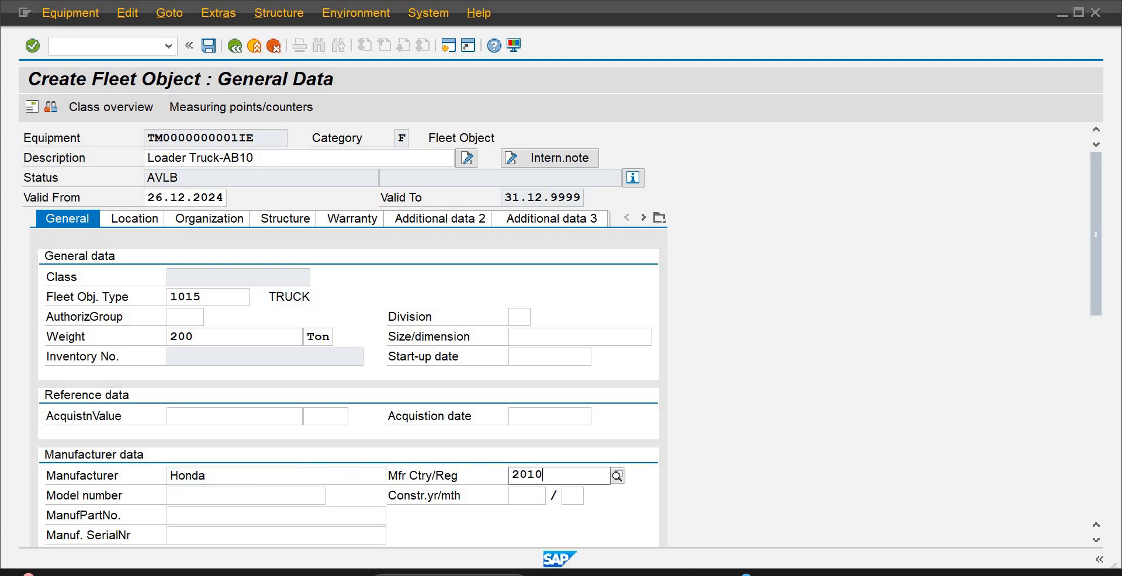
key("BackSpace")
key("BackSpace")
key("BackSpace")
key("BackSpace")
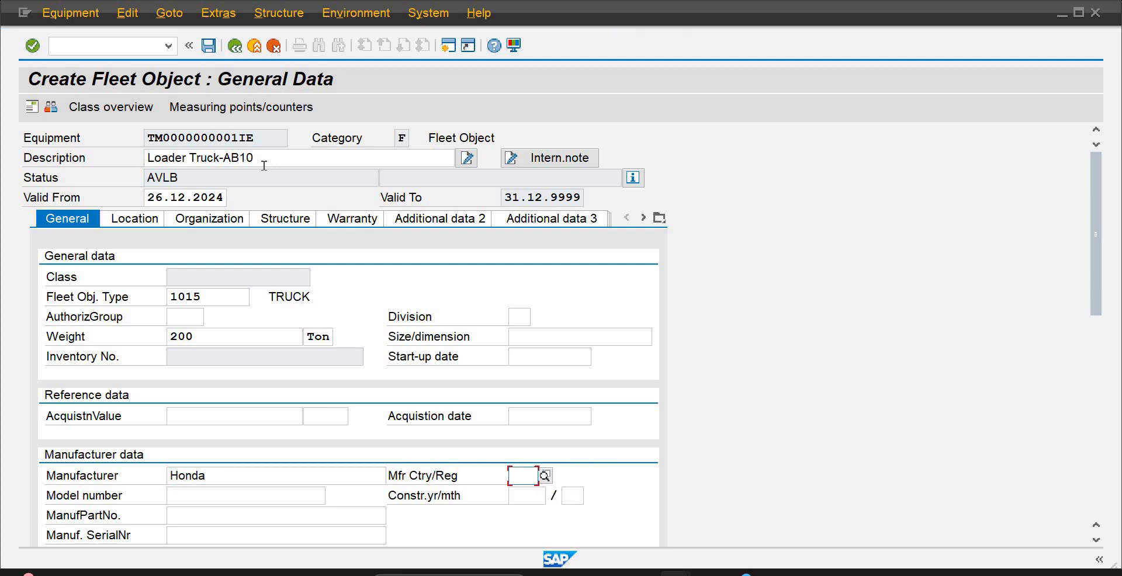
type("US")
key("BackSpace")
key("BackSpace")
Set the fleet object's manufacturer country/region to JP
type("J")
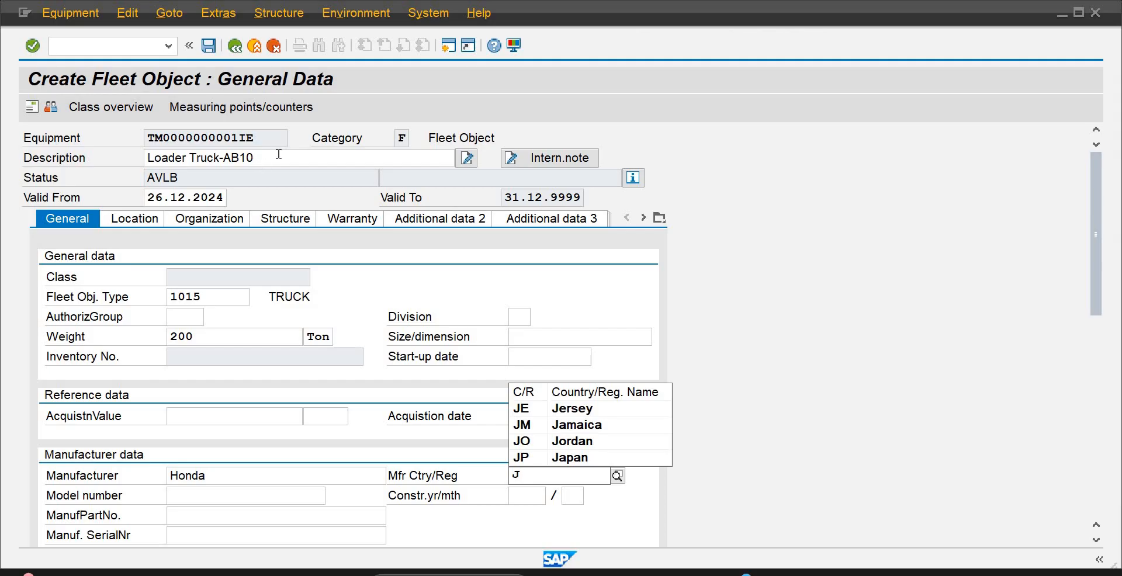
left_click(444, 355)
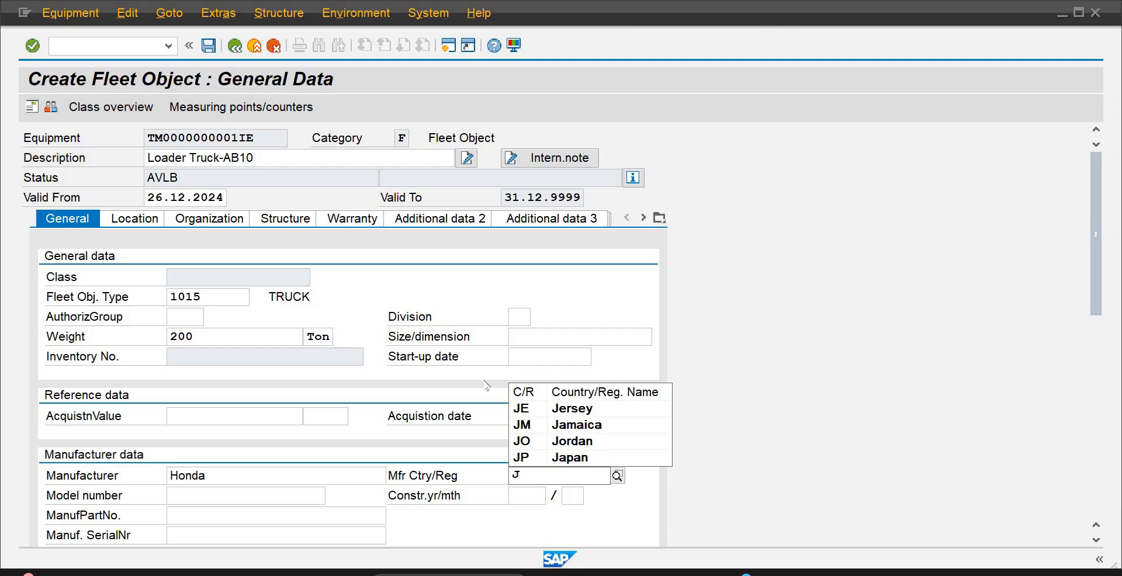
left_click(531, 476)
type("P")
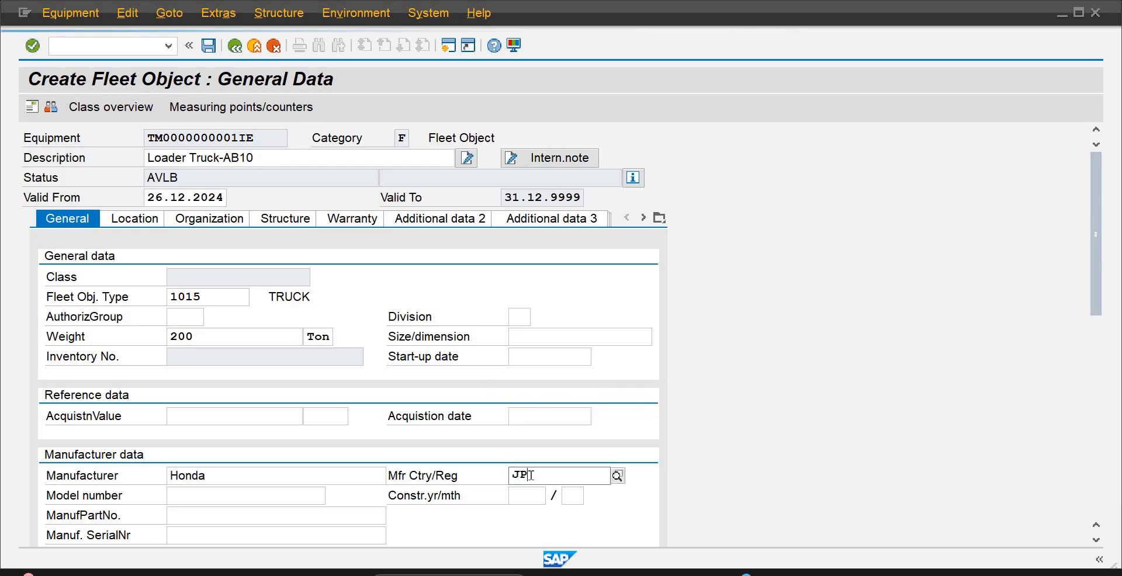
key("Tab")
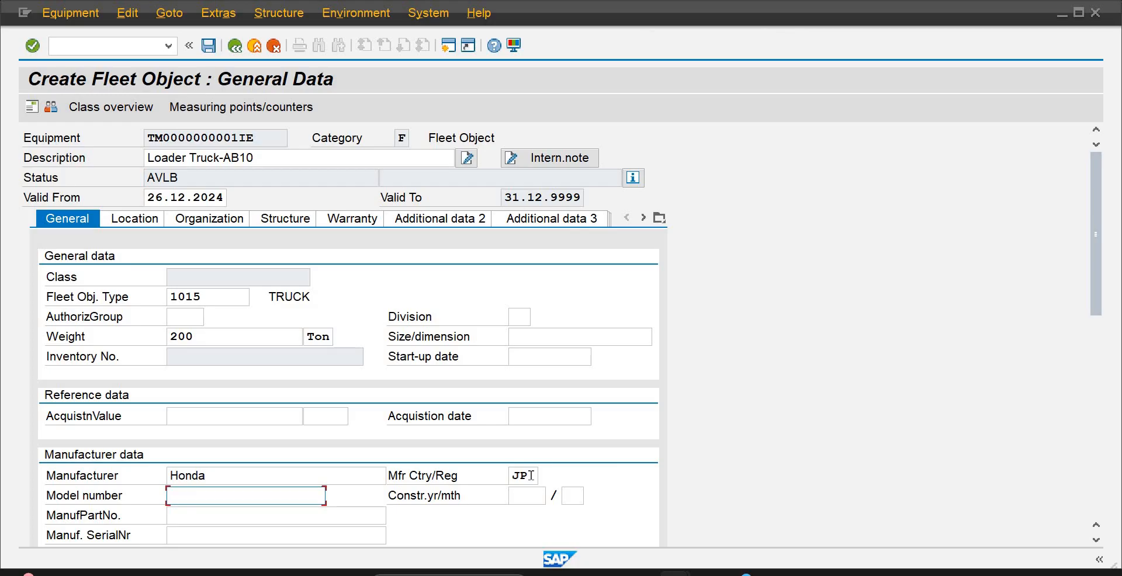
Enter model number H101 and set the construction year and month to 2010/01
type("H101")
key("Tab")
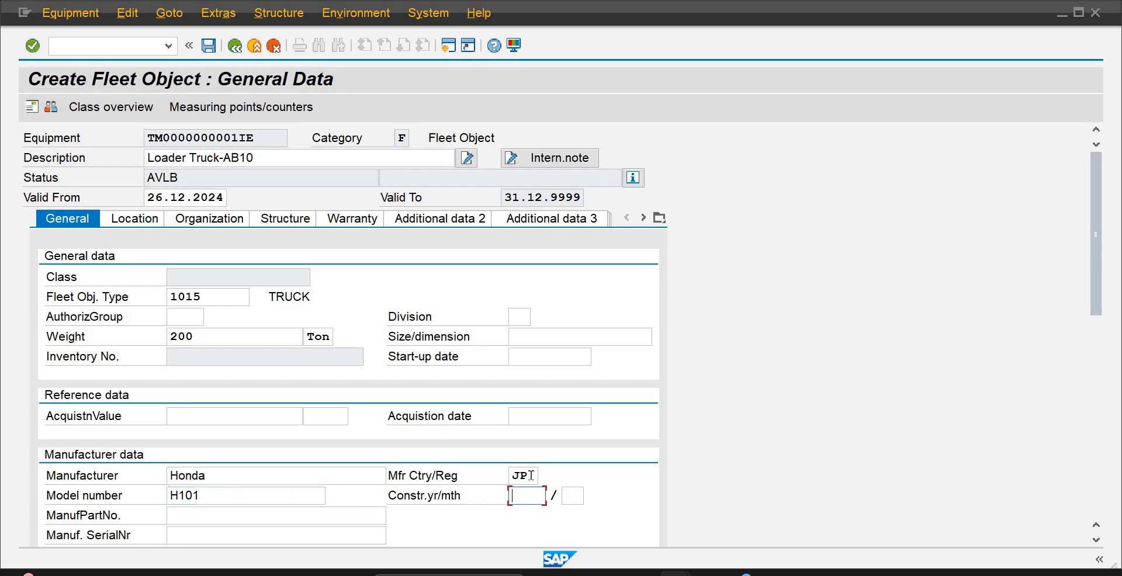
type("20")
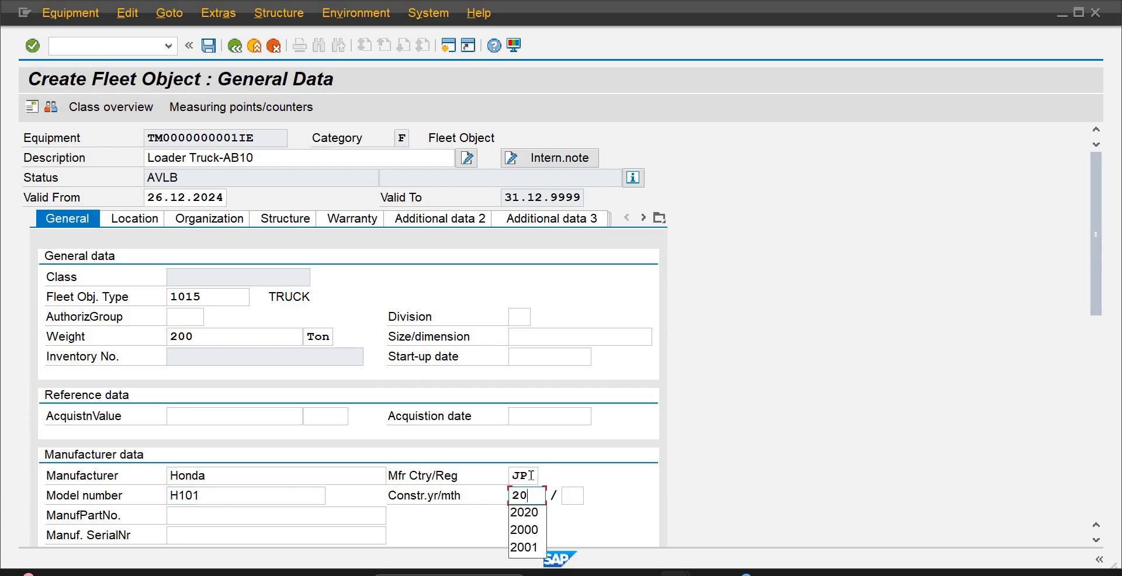
type("10")
key("Tab")
type("01")
key("Tab")
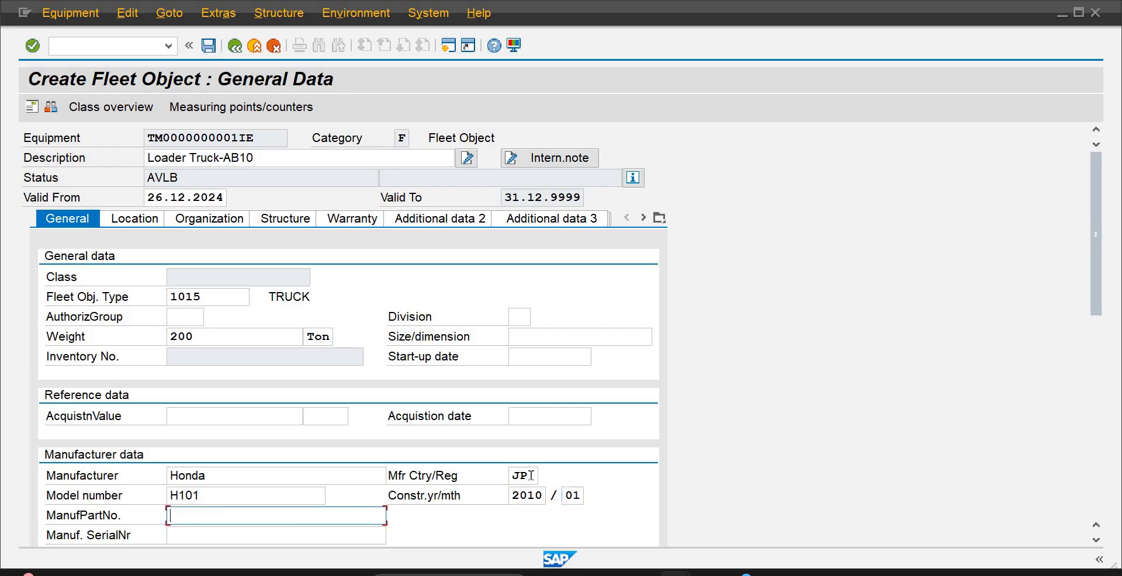
type("M")
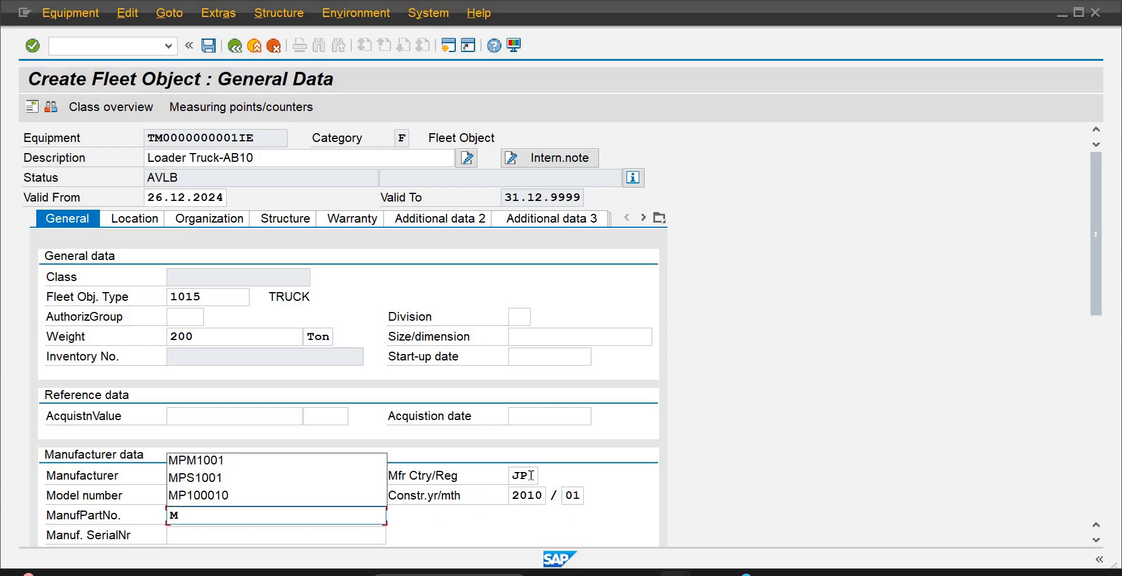
type("P")
key("BackSpace")
key("BackSpace")
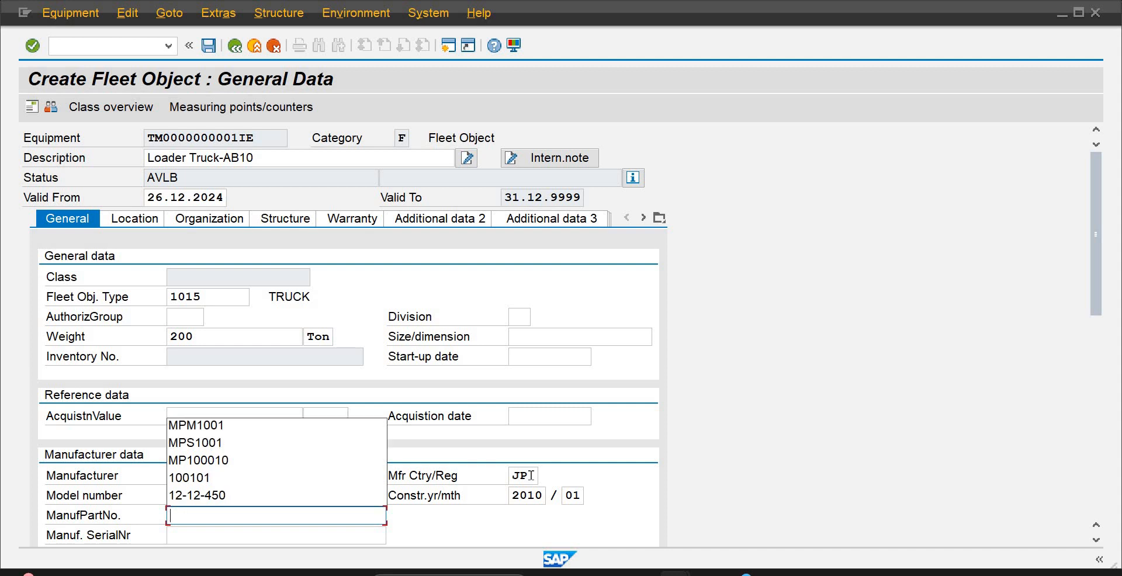
left_click(569, 302)
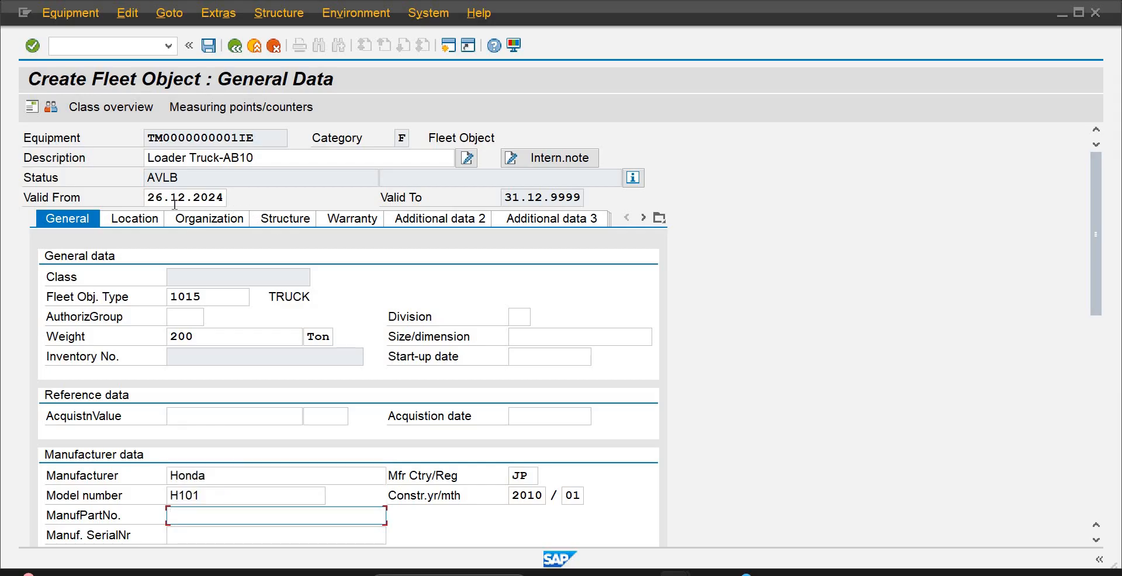
Assign maintenance plant PLA2 in the fleet object's location data
left_click(138, 225)
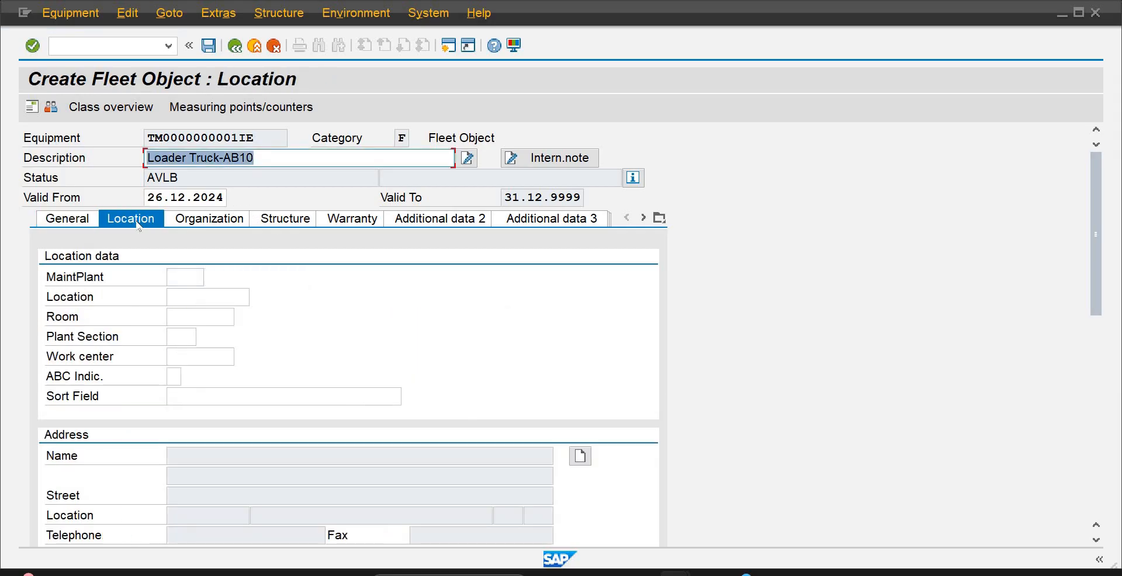
left_click(183, 276)
type("Pla2")
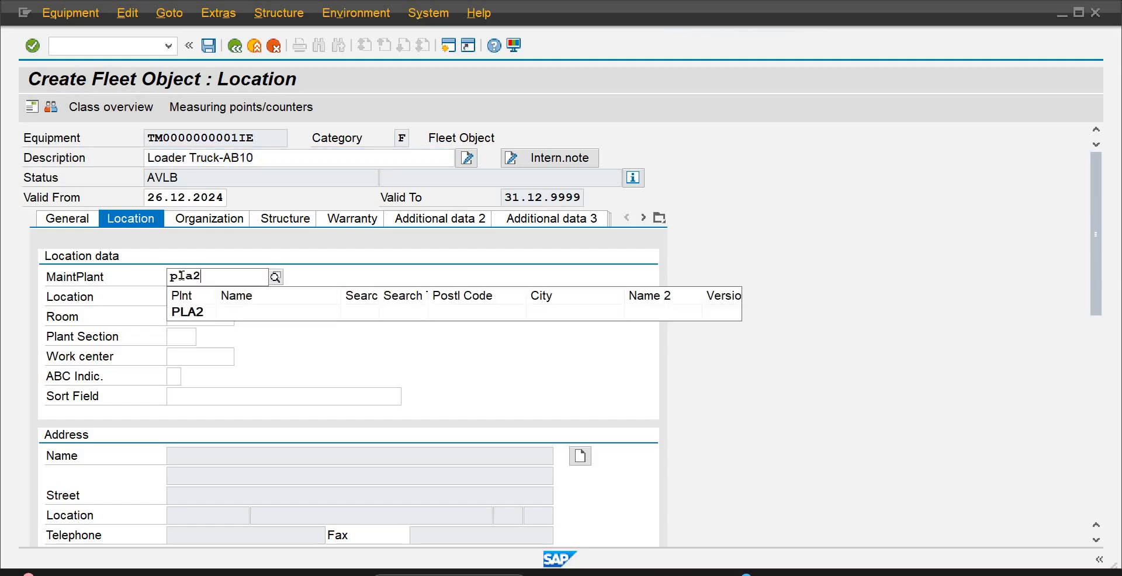
left_click(193, 312)
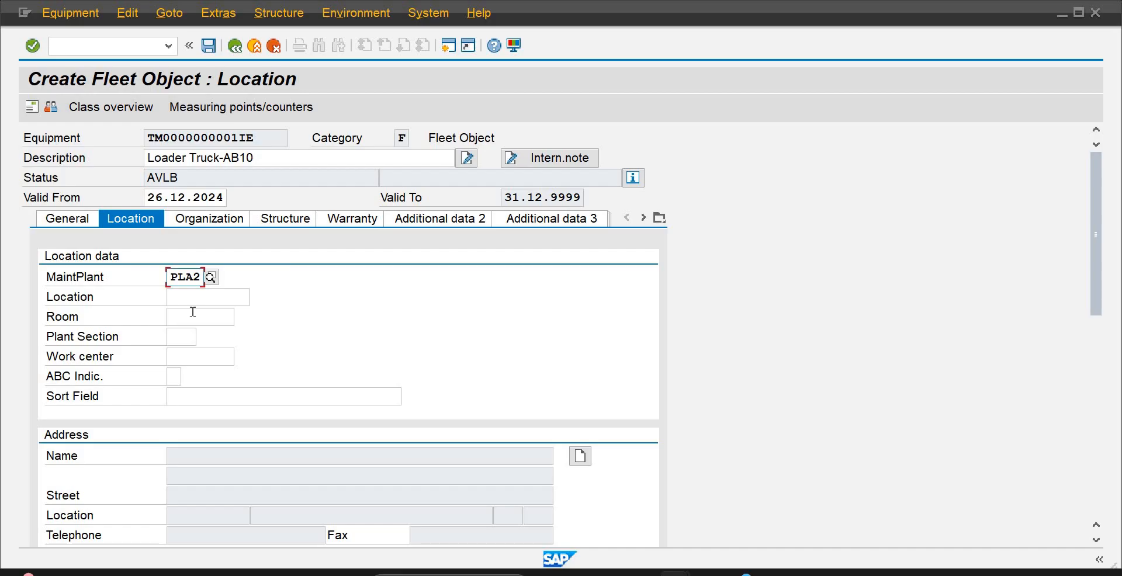
Set the business area to BAAB and the cost center to 4002 in the fleet object's account assignment
left_click(197, 221)
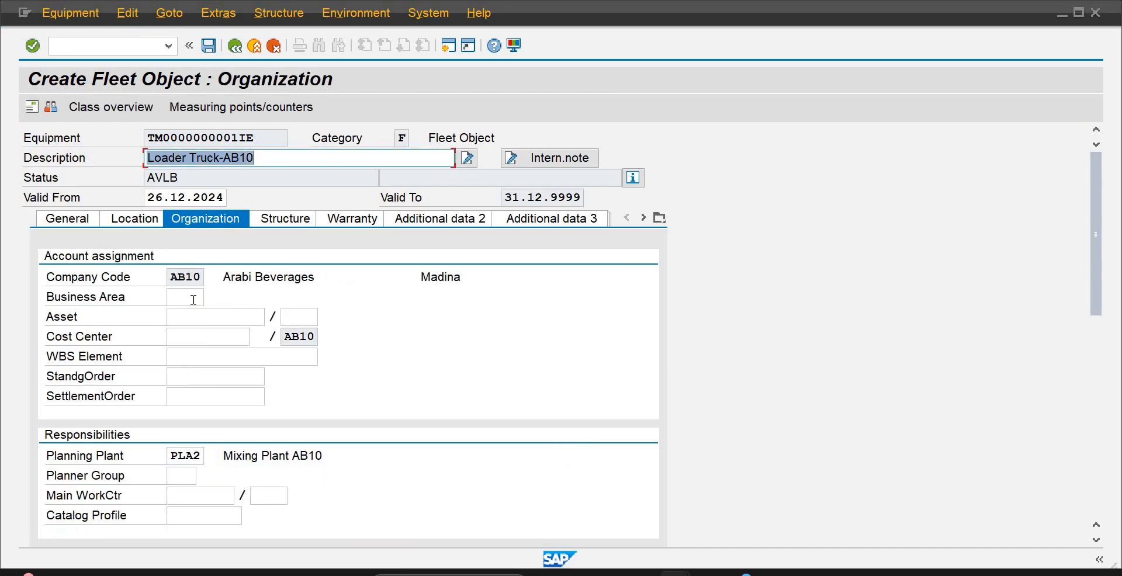
left_click(190, 300)
type("BAAb")
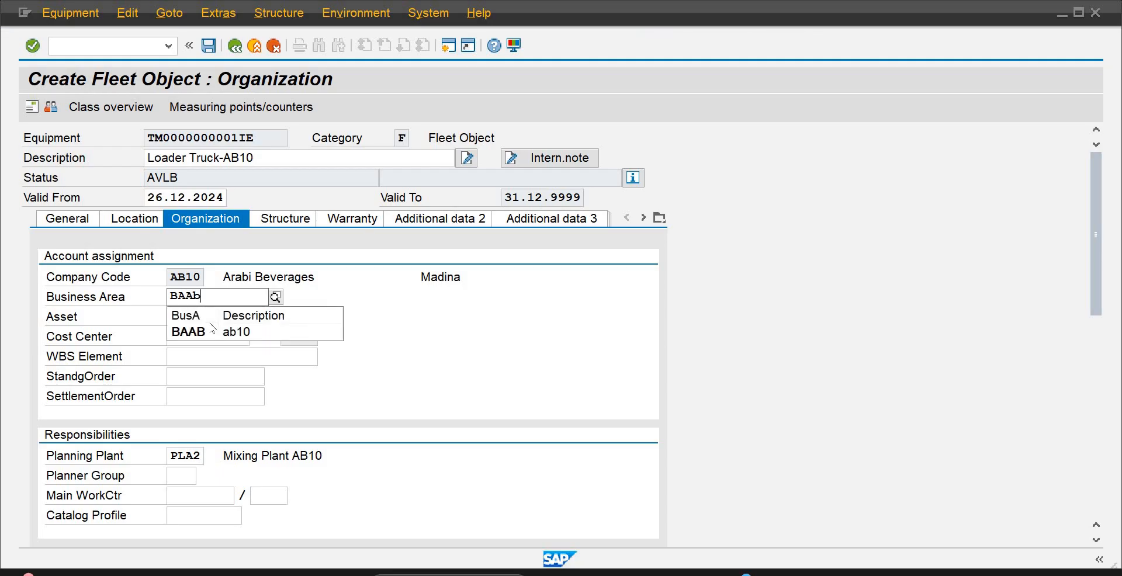
left_click(211, 335)
left_click(208, 338)
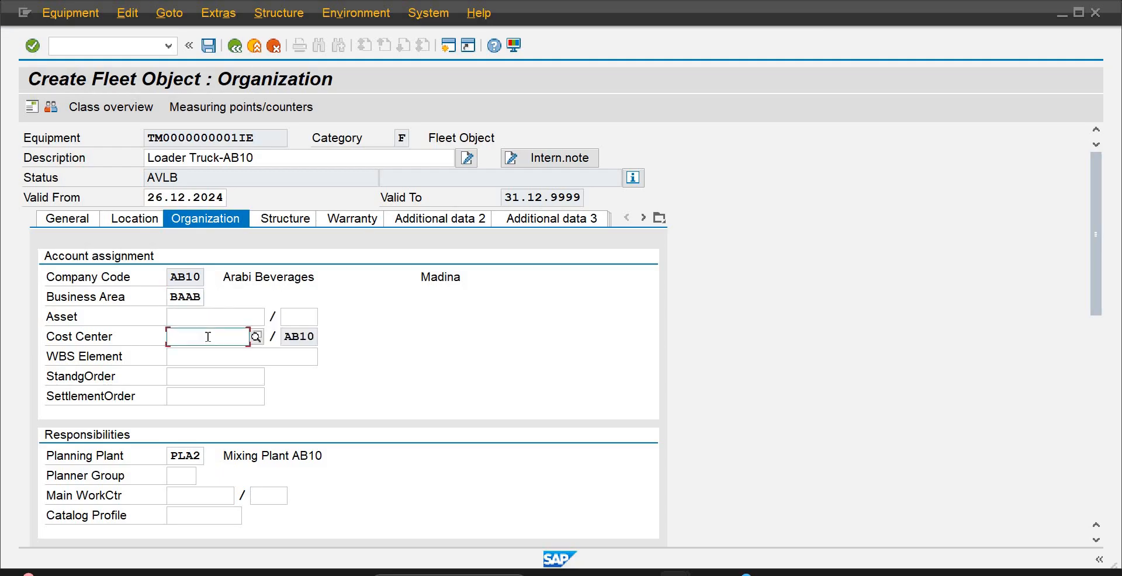
type("4002")
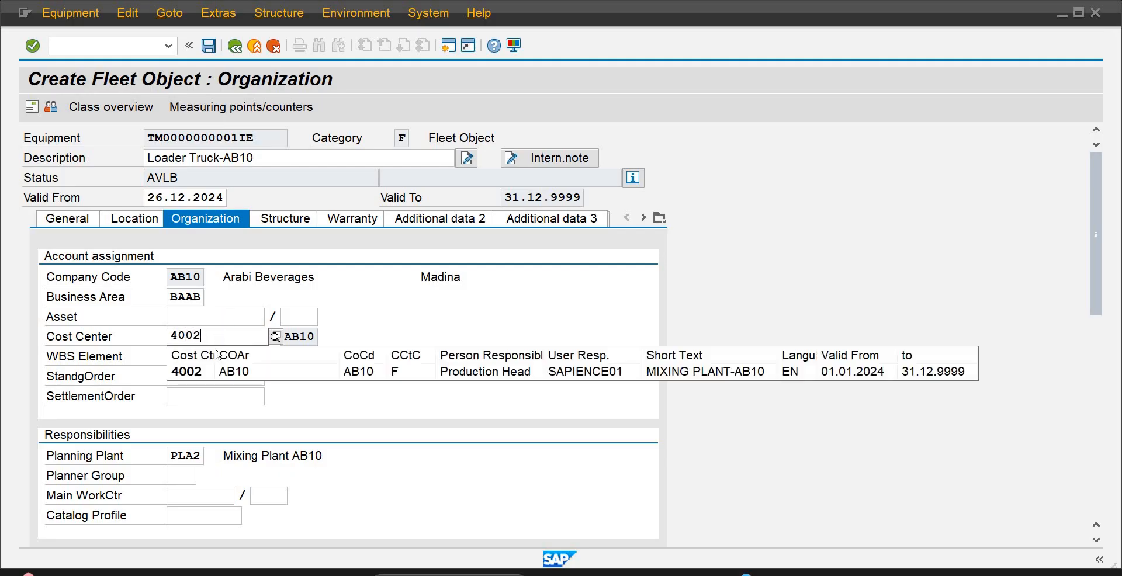
left_click(213, 374)
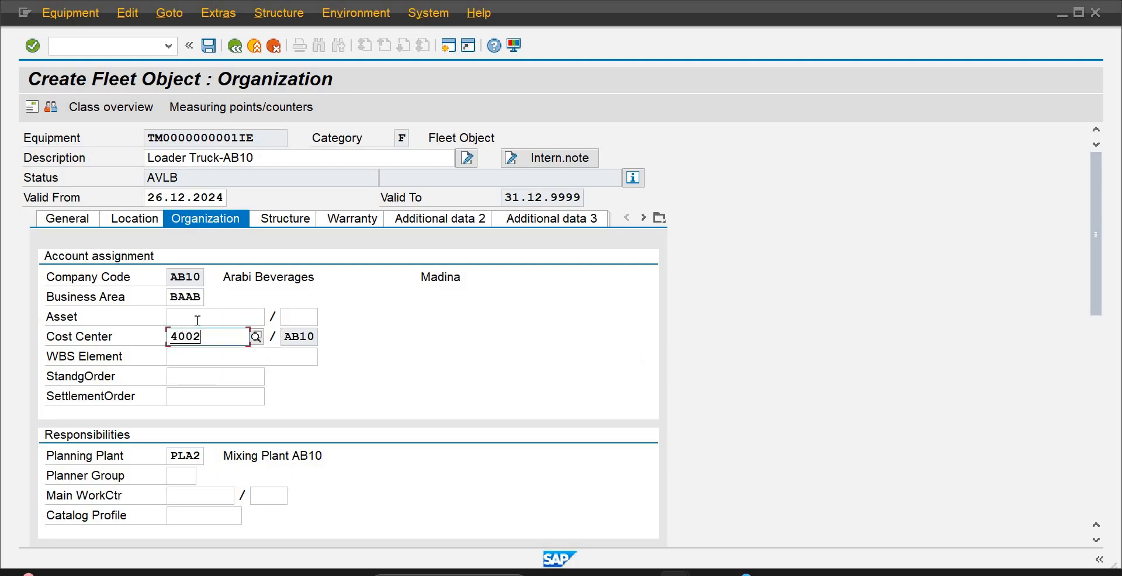
Examine the search criteria for the asset number and the standing order, leaving both fields empty
left_click(249, 319)
left_click(271, 317)
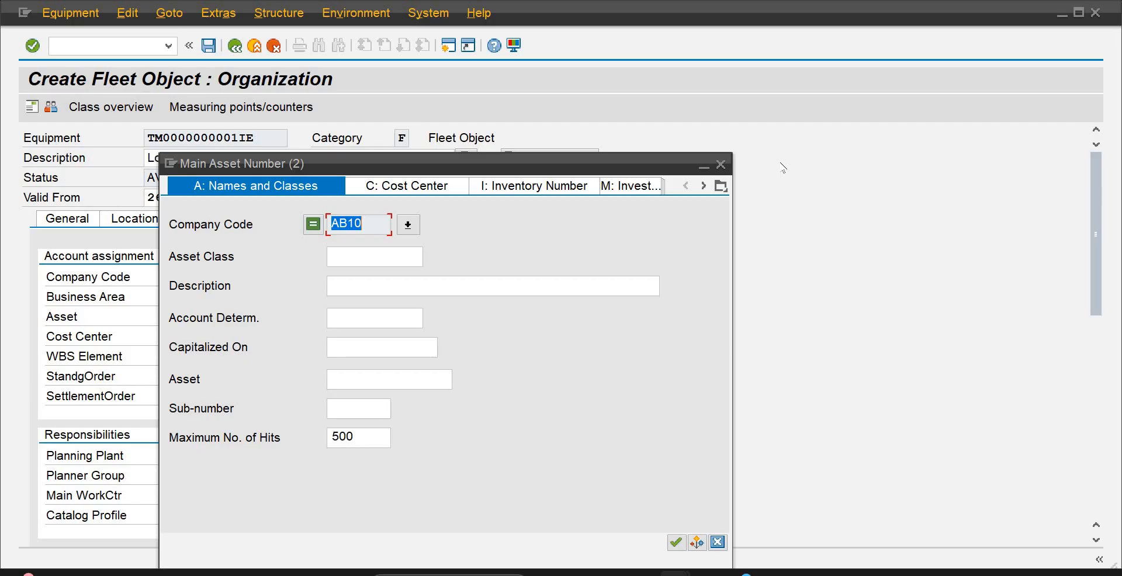
left_click(721, 164)
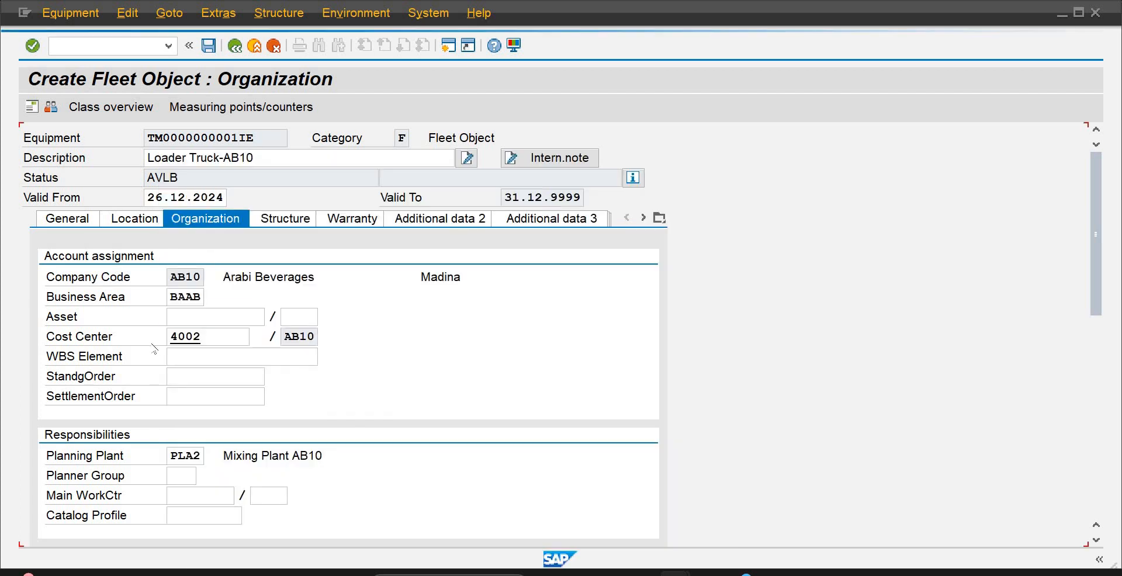
left_click(203, 374)
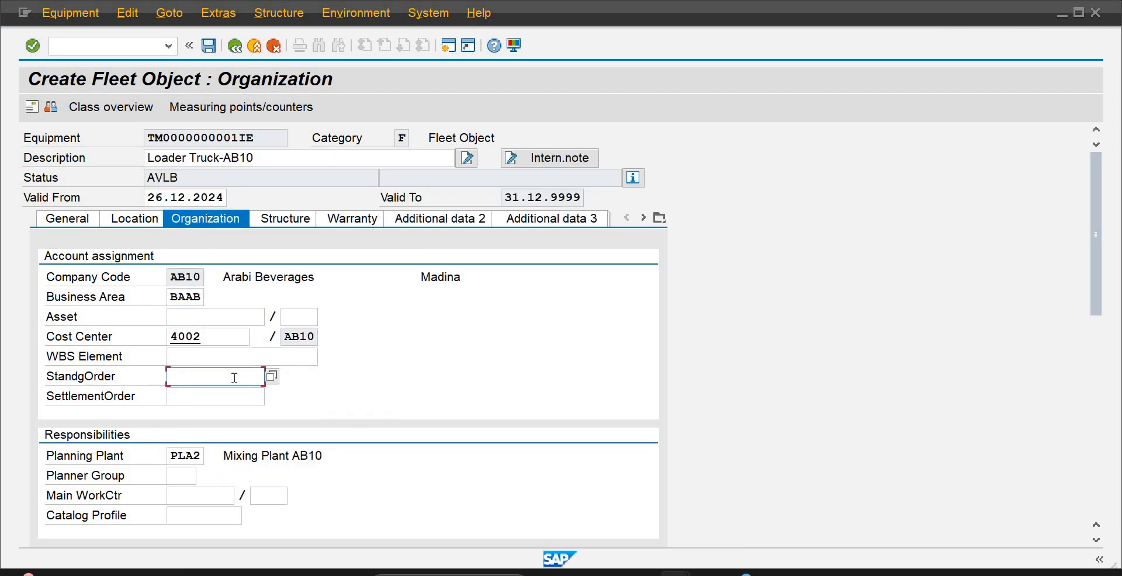
left_click(272, 376)
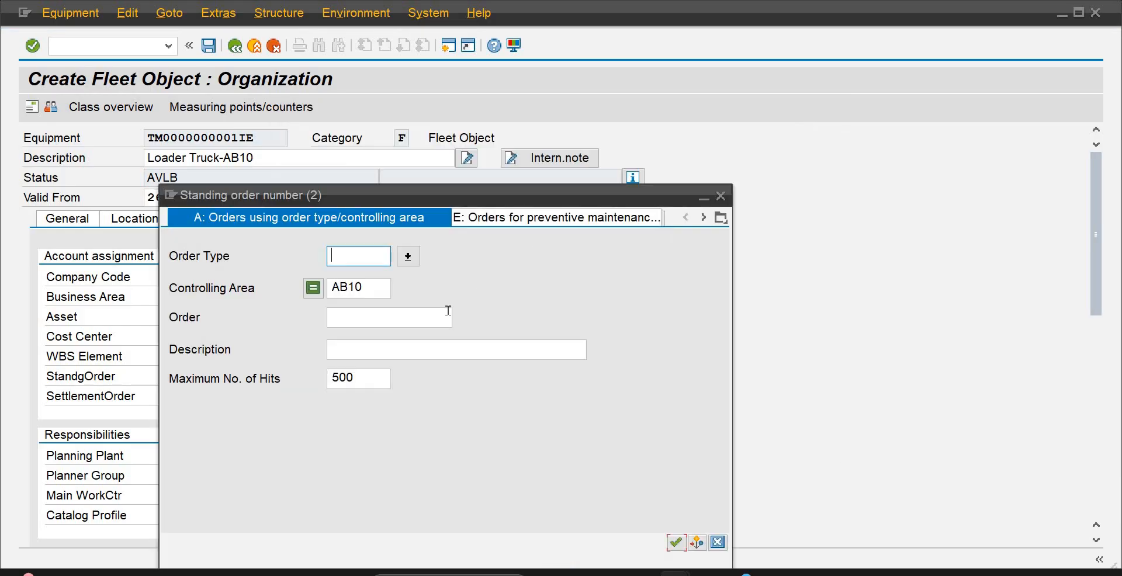
left_click(722, 197)
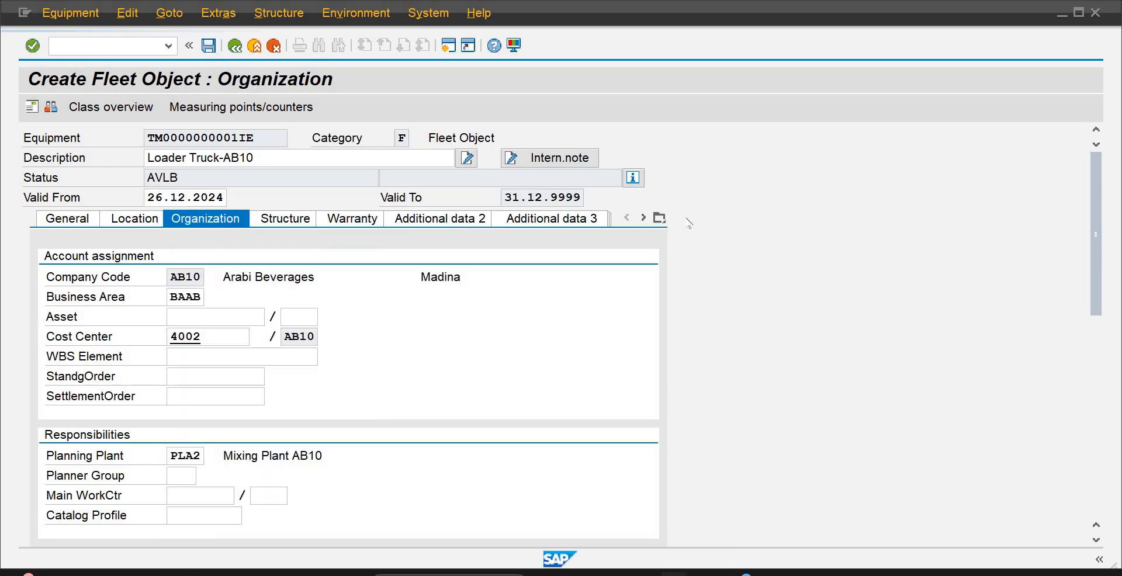
Enter WCAB101 as the fleet object's main work center
left_click(205, 500)
type("w")
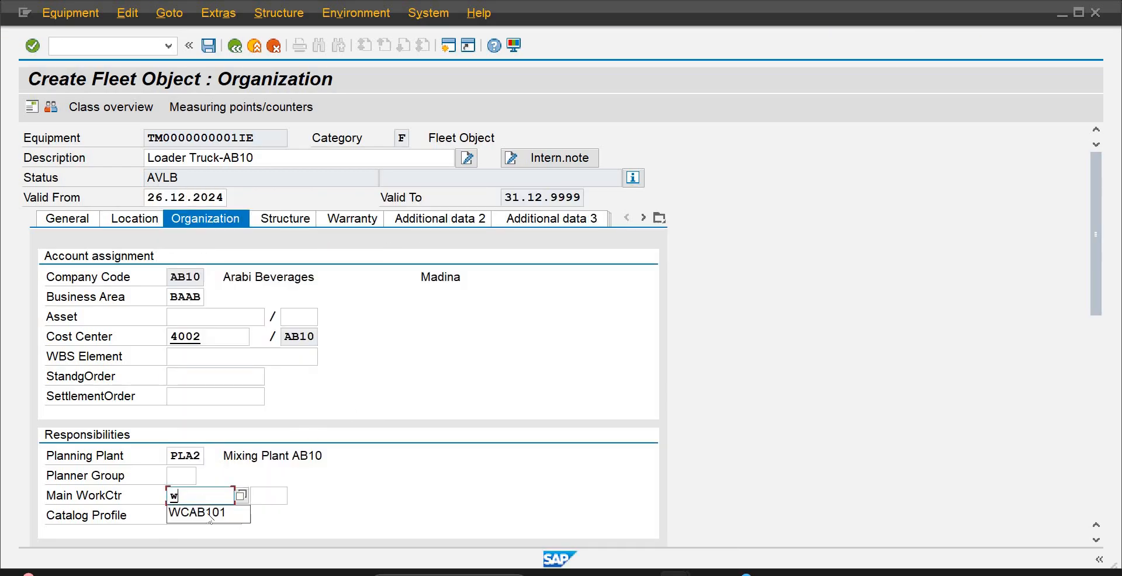
left_click(207, 514)
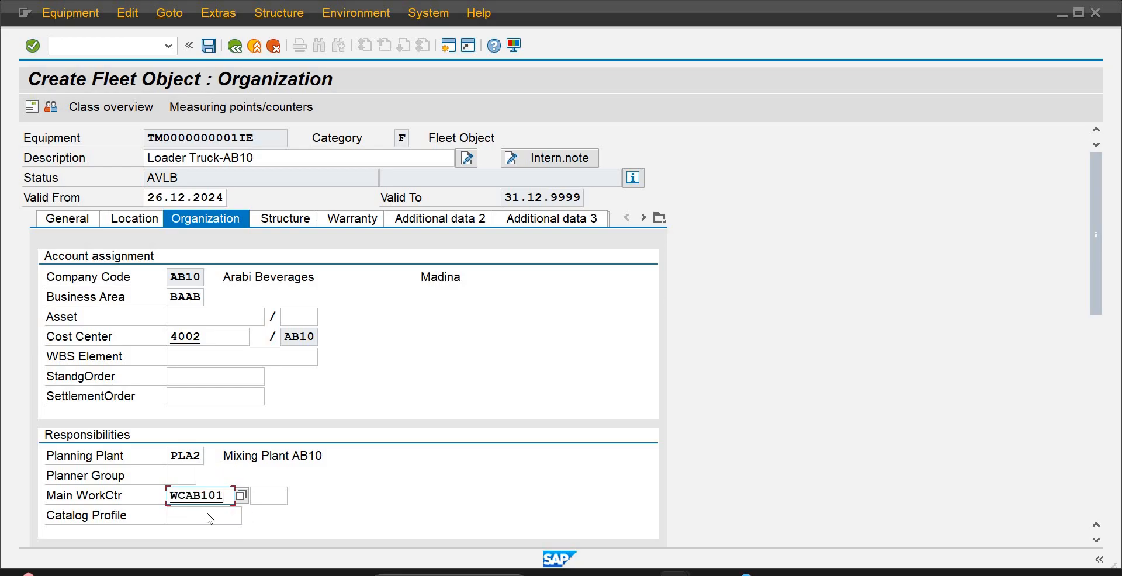
key("Return")
key("Return")
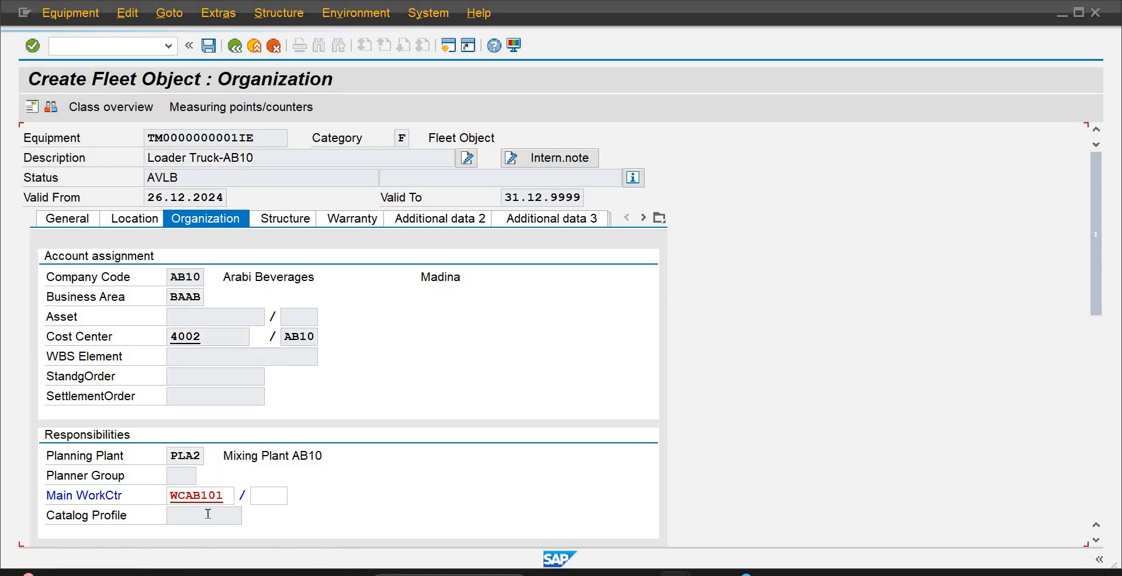
Open the installation location change in the truck's structure data and copy the PRT equipment number 10000302 from the Word document
left_click(285, 219)
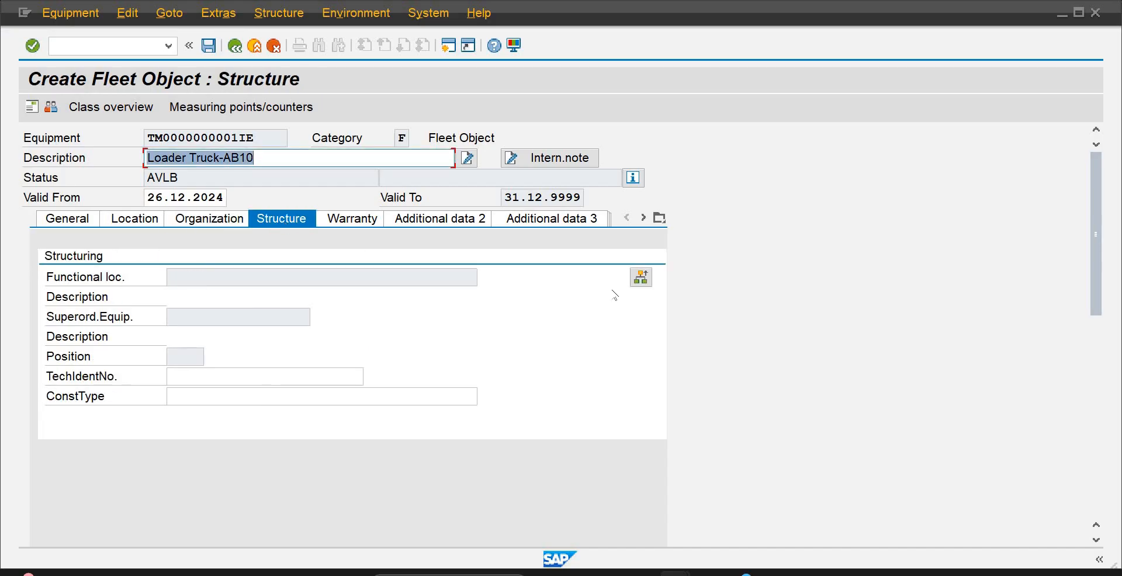
left_click(641, 278)
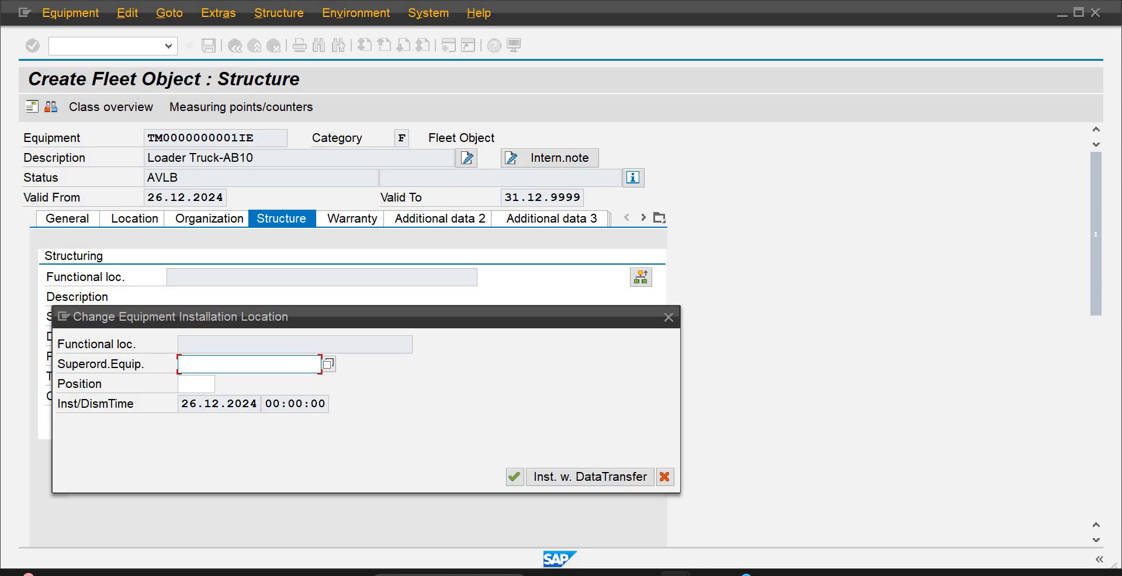
left_click(790, 540)
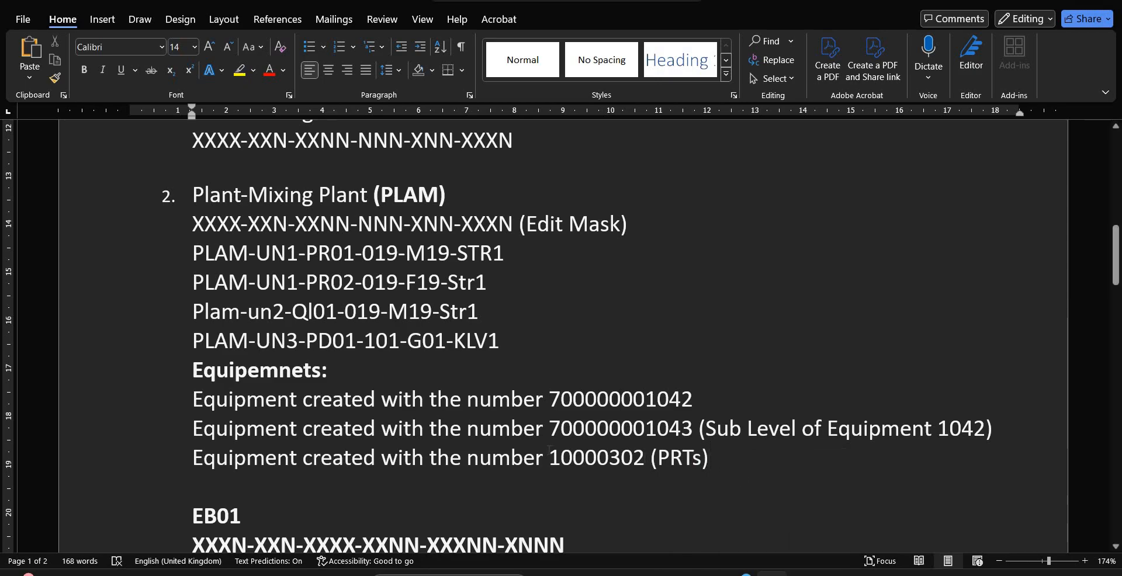
left_click_drag(644, 458, 549, 452)
key("ctrl+c")
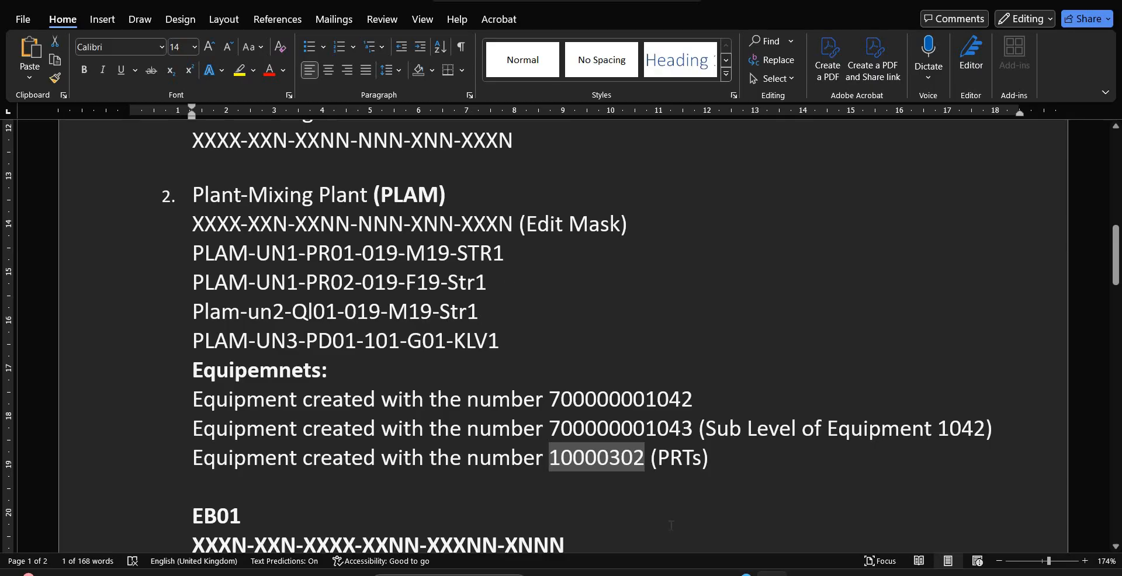
Switch back to SAP and install the fleet object under superordinate equipment 10000302
mouse_move(675, 573)
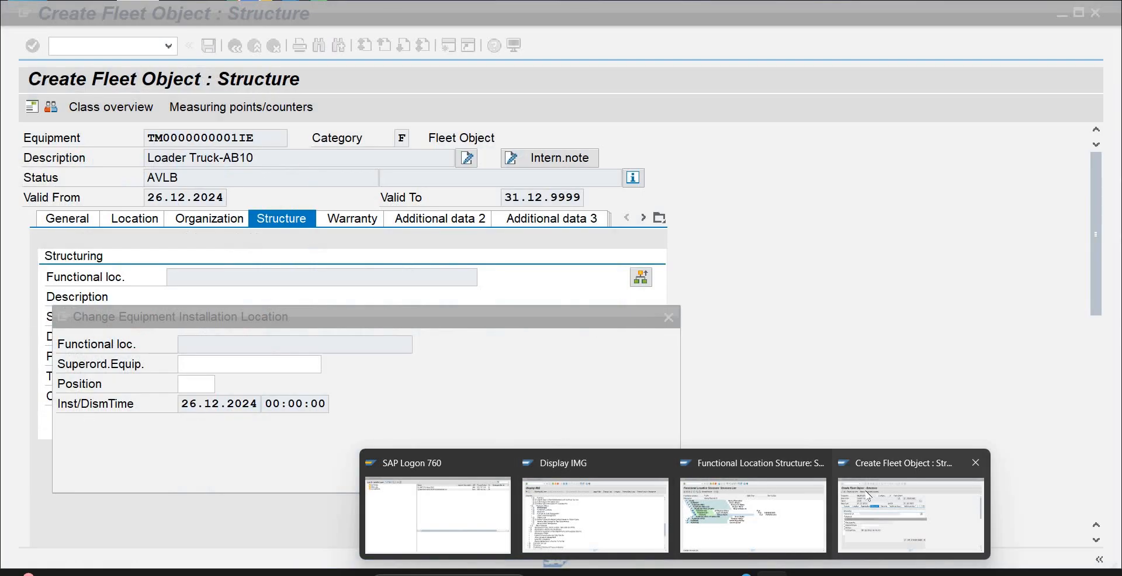
left_click(844, 495)
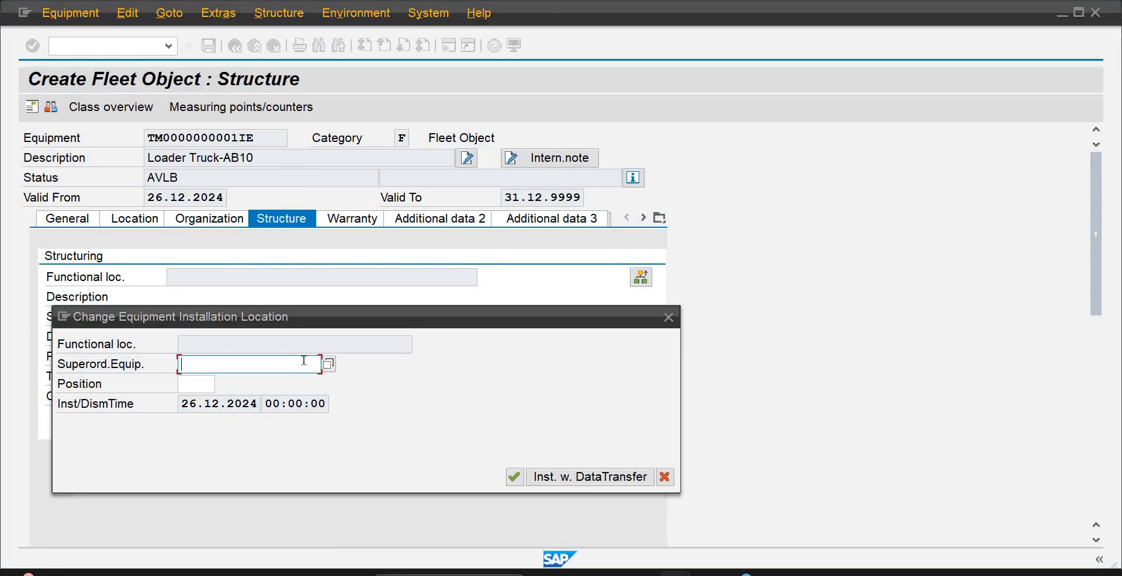
key("ctrl+v")
key("Return")
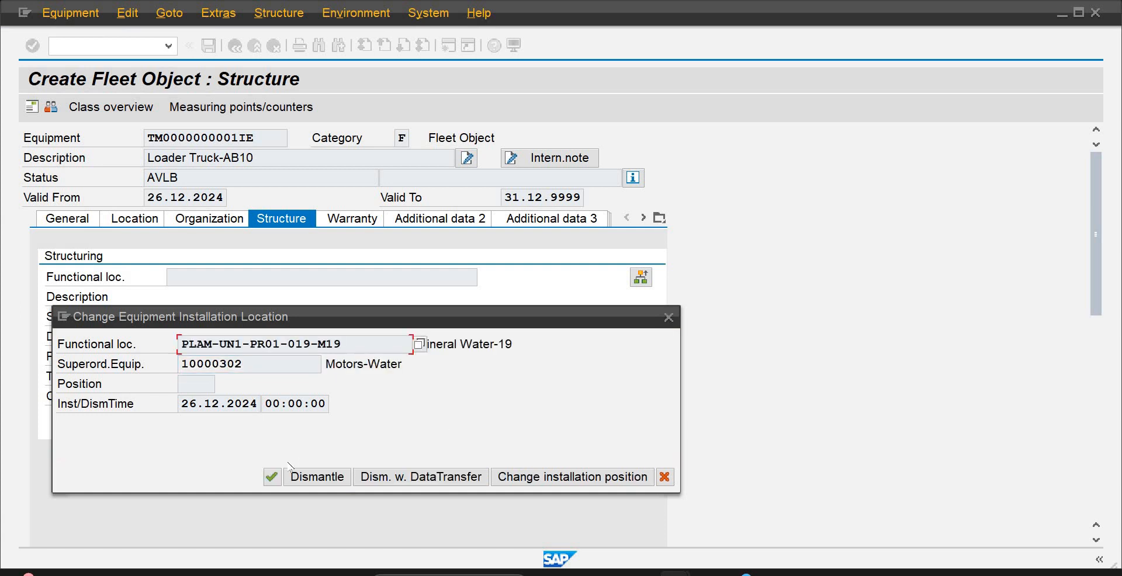
Confirm the installation location and set the fleet object's position under the superordinate equipment to 2
left_click(271, 477)
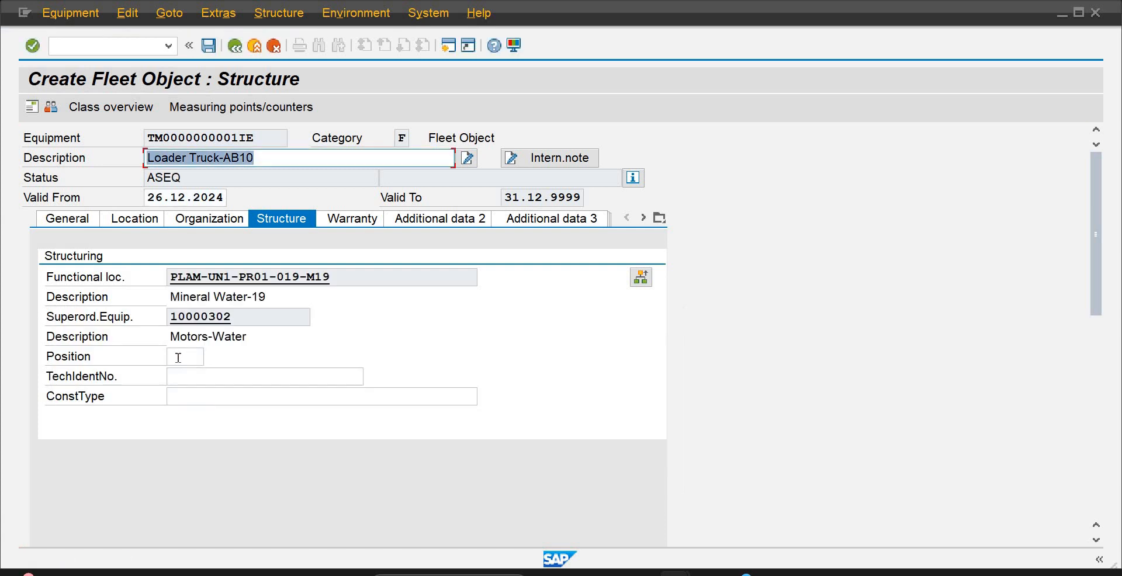
left_click(178, 358)
type("2")
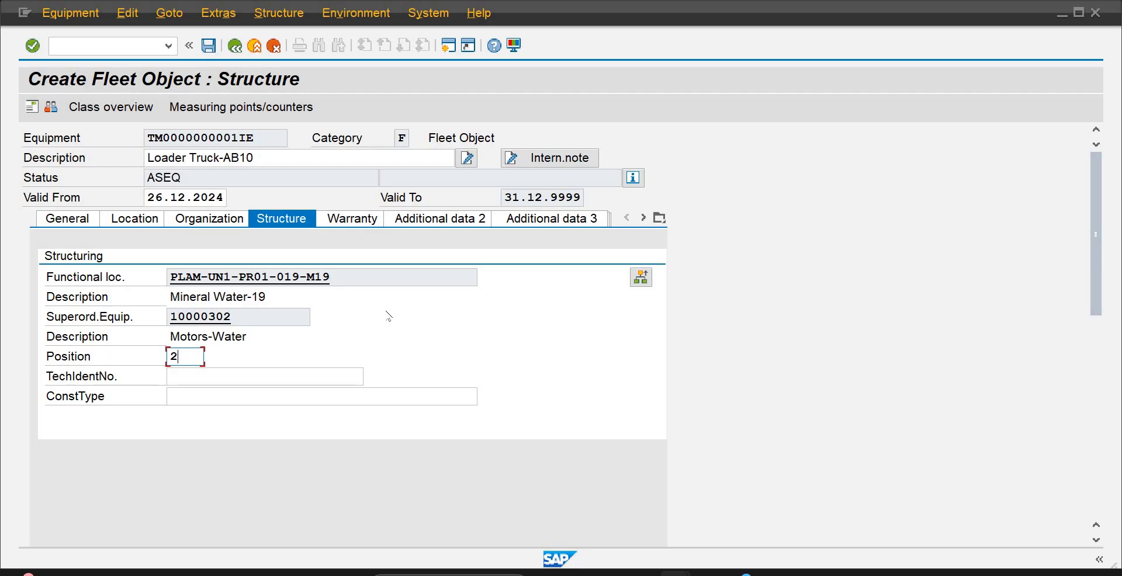
Set the truck's vendor/manufacturer warranty to start on 01.01.2025 and end on 31.12.2035
left_click(374, 219)
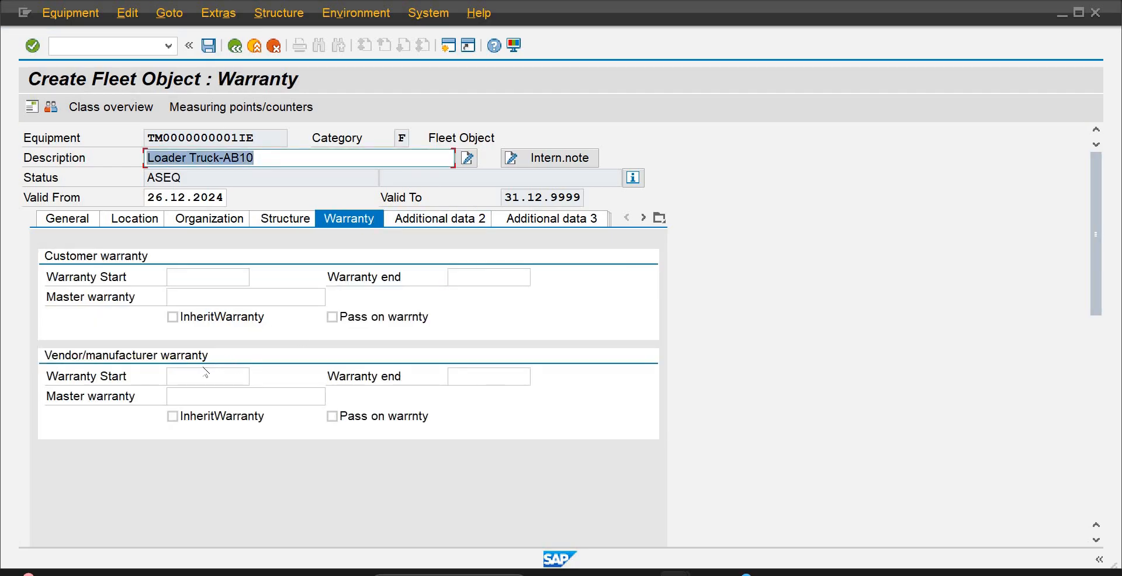
left_click(201, 375)
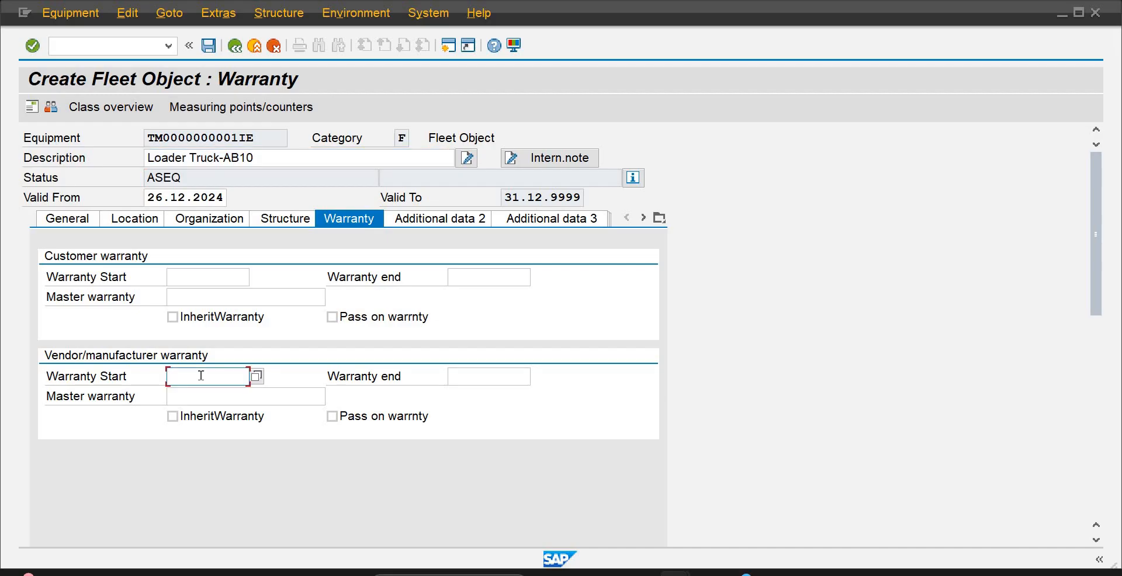
type("01.01.2025")
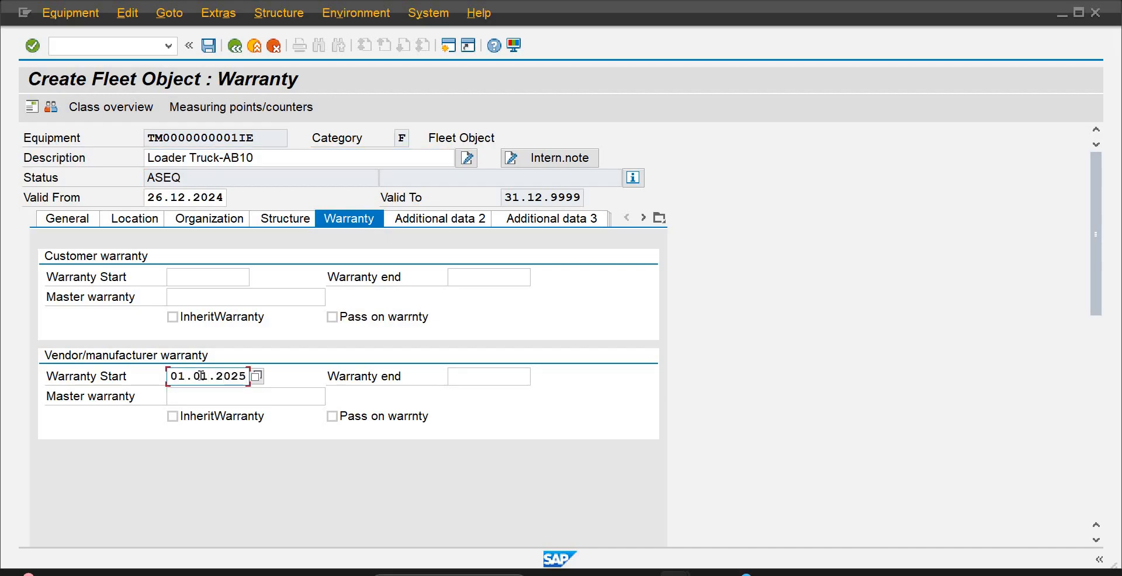
key("Tab")
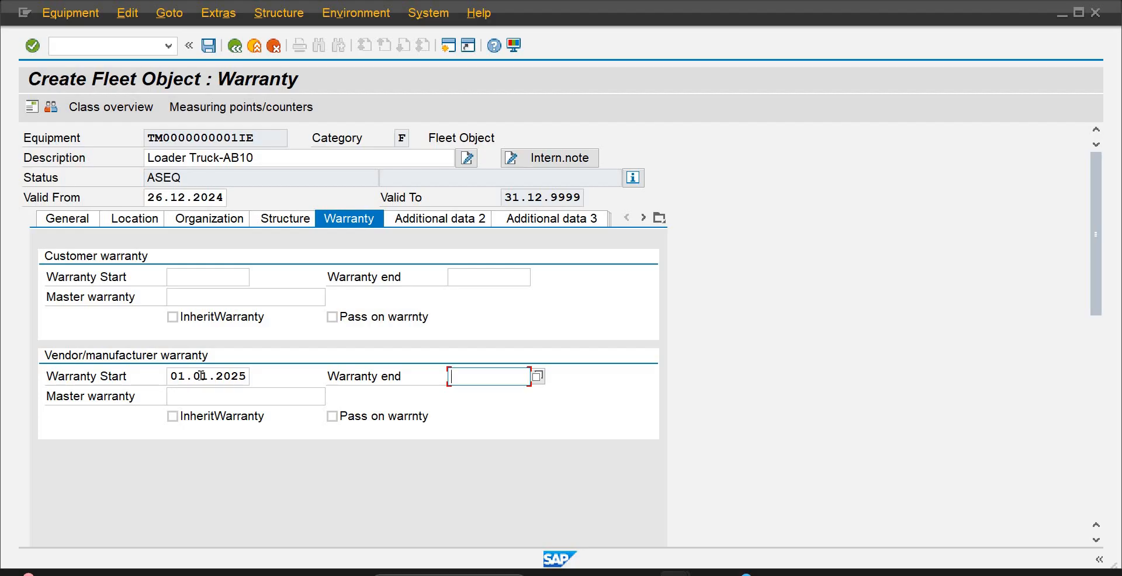
type("31.")
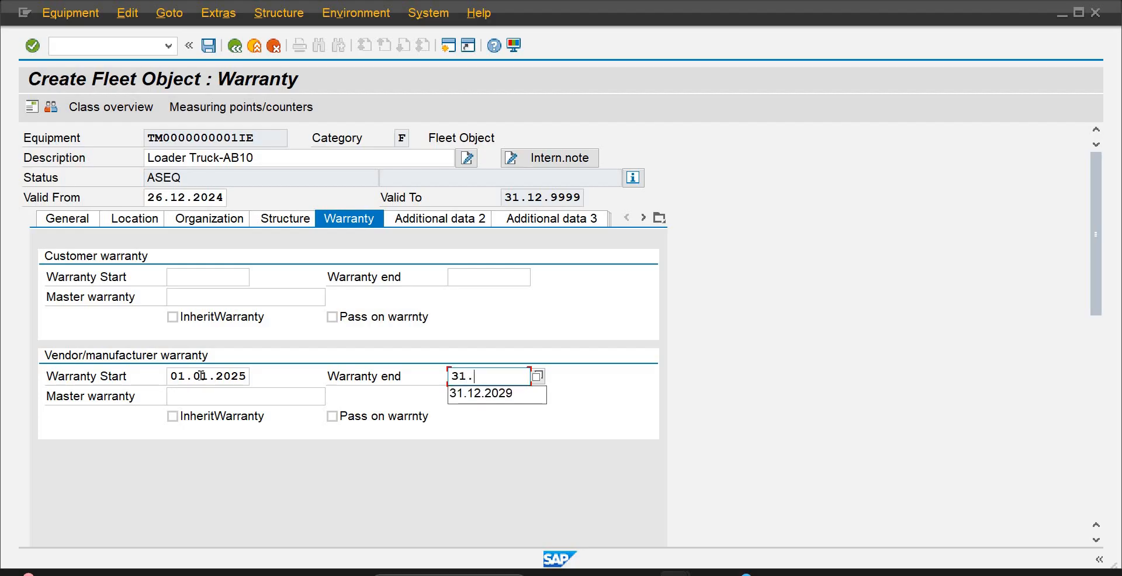
type("12.")
type("3")
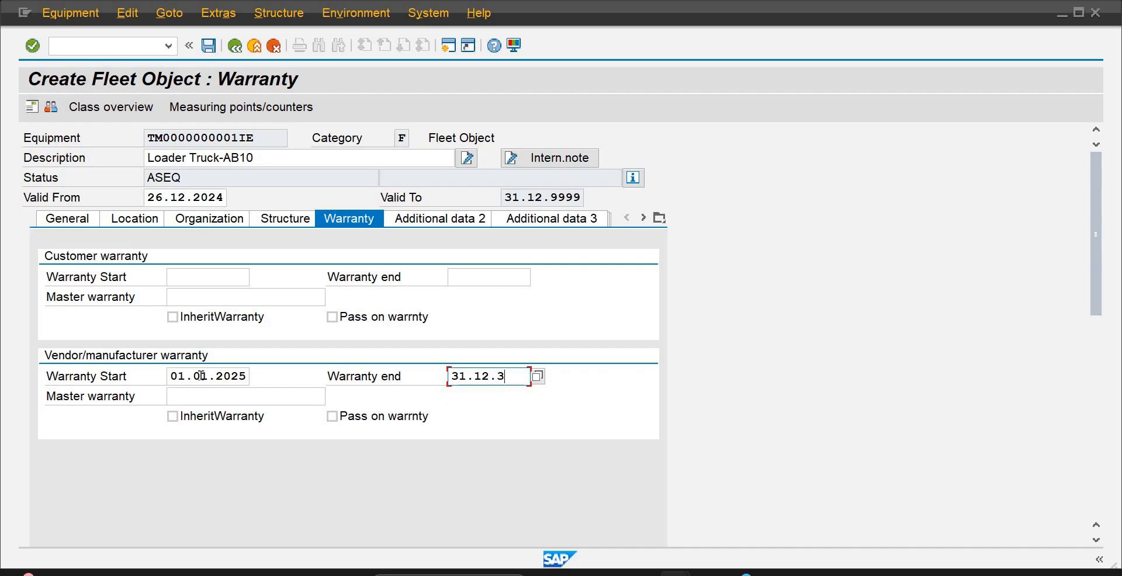
key("BackSpace")
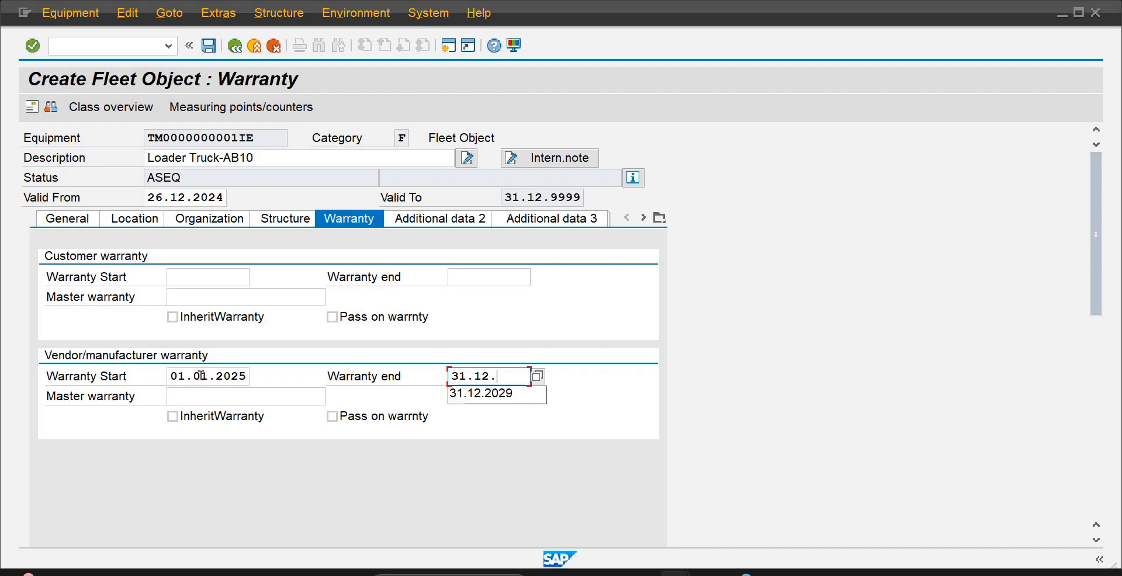
type("2035")
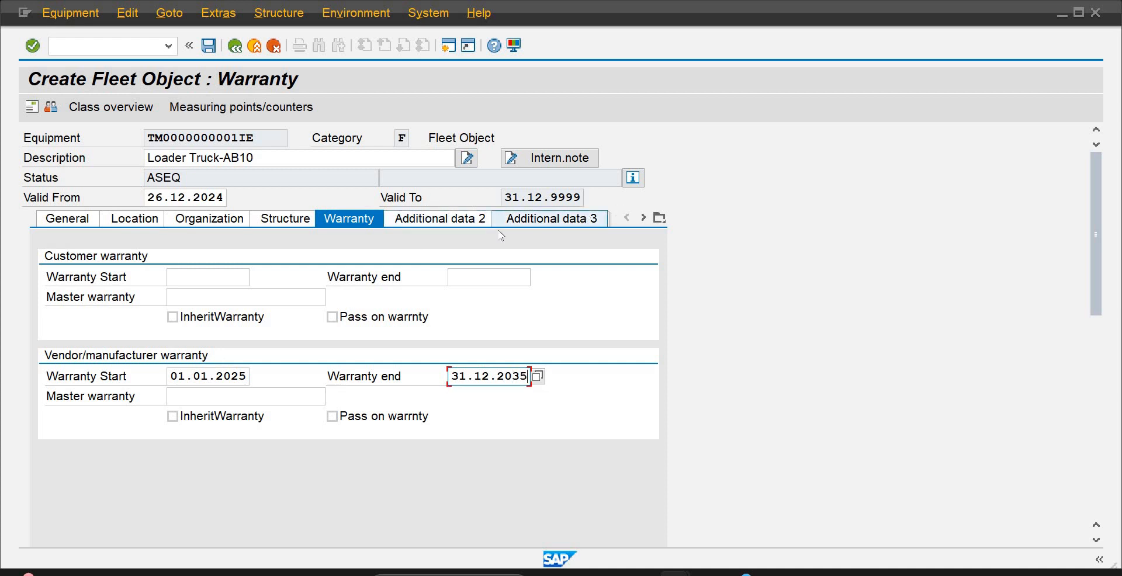
Enter TR101 as the fleet object number in the truck's vehicle identification data
left_click(451, 222)
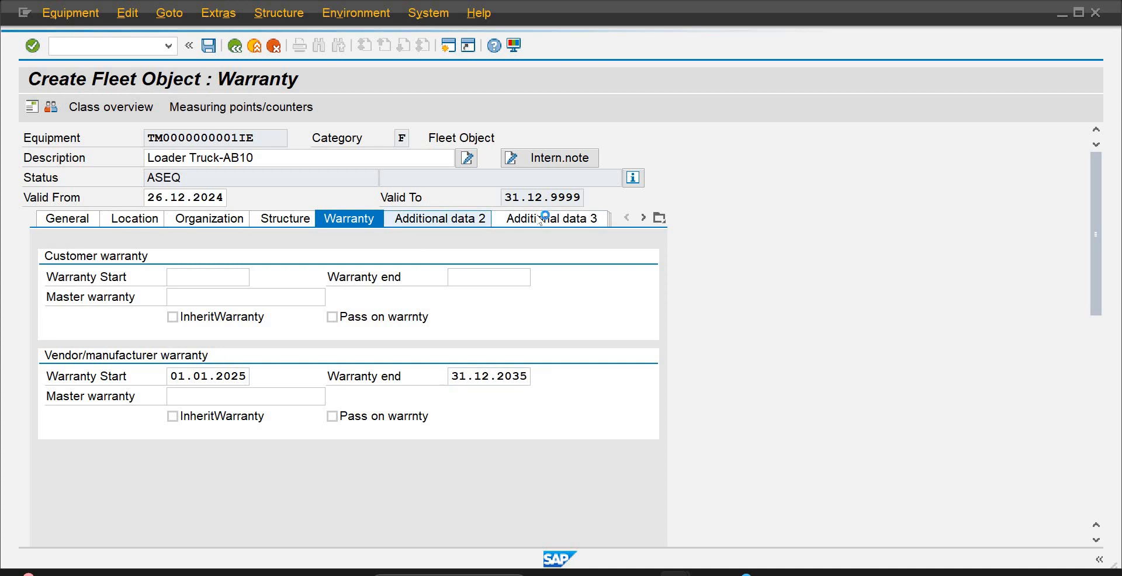
left_click(539, 221)
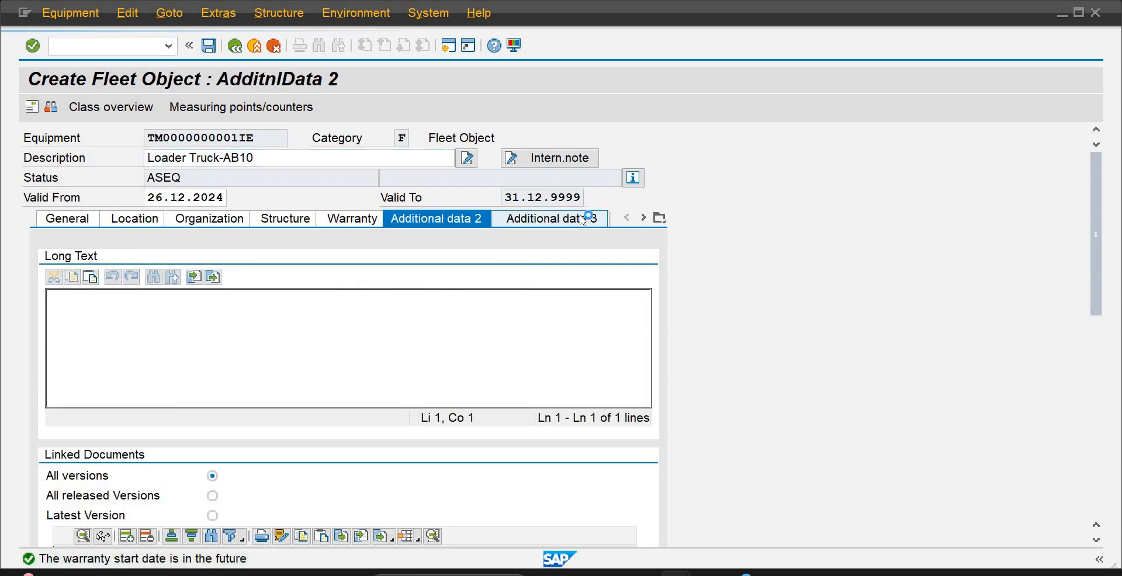
left_click(658, 219)
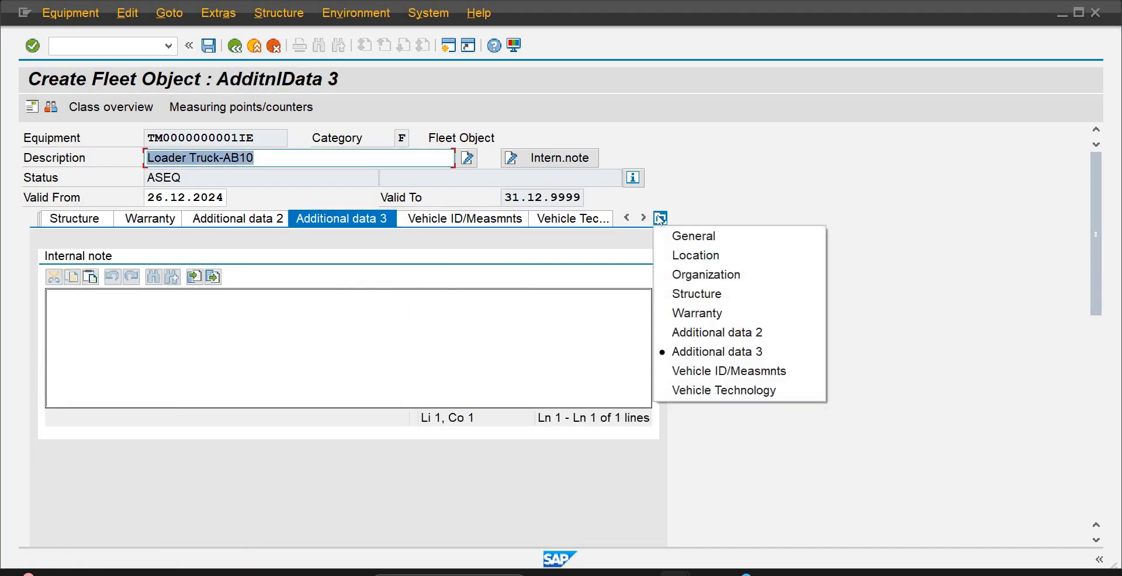
left_click(675, 373)
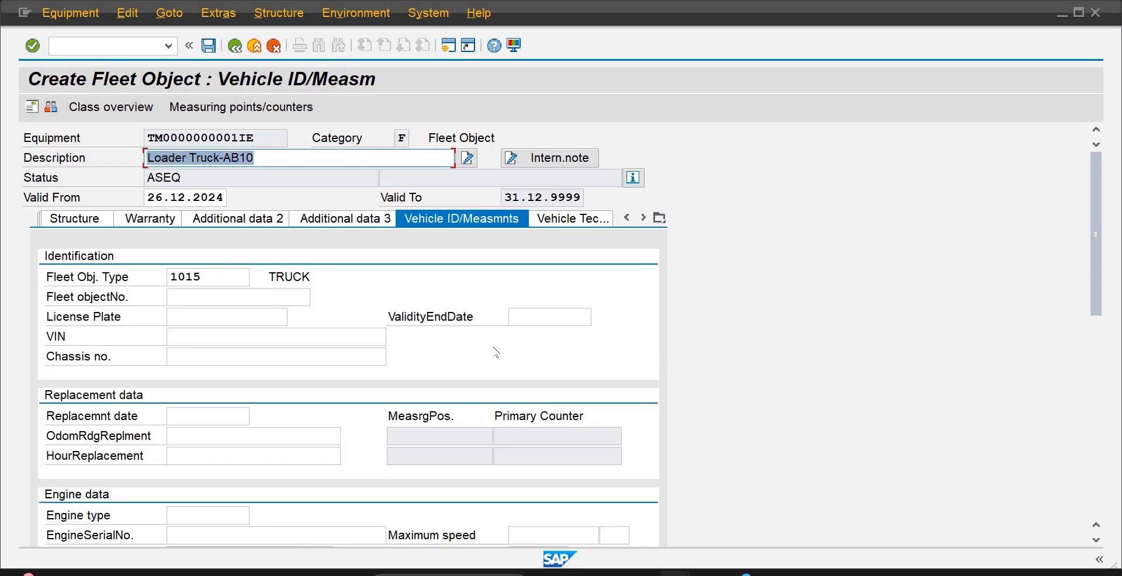
left_click(226, 300)
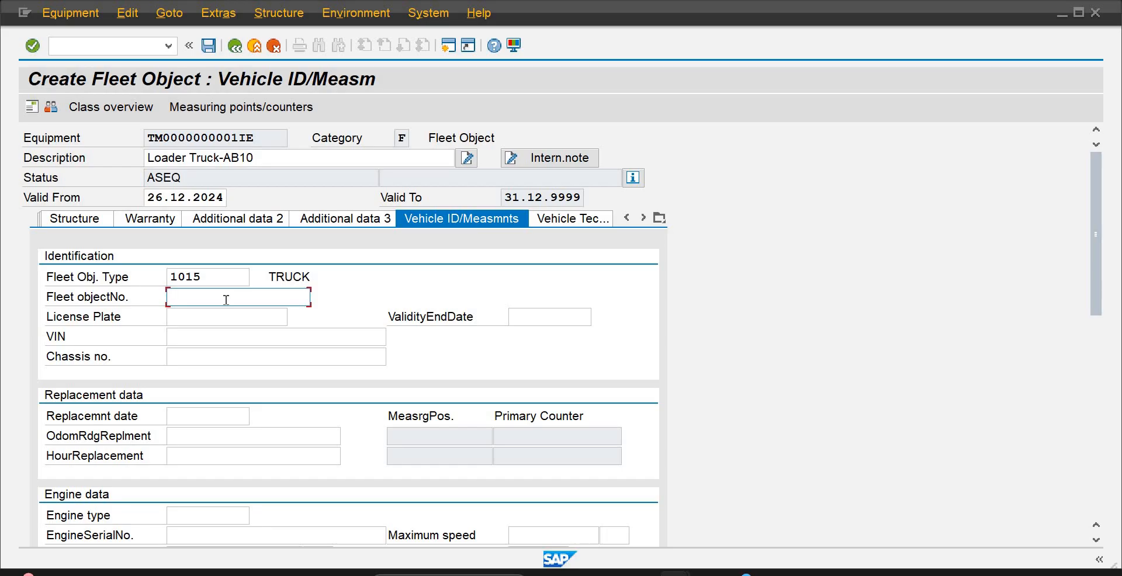
type("TR101")
key("Tab")
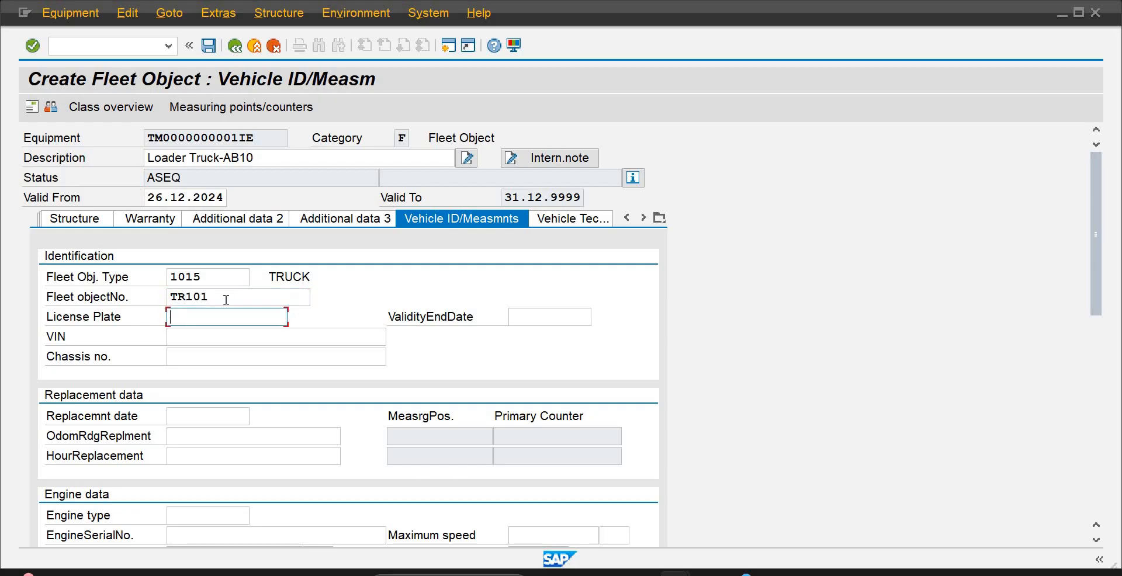
Examine the remaining identification, replacement, engine and fuel fields of the vehicle data, leaving them empty
key("Tab")
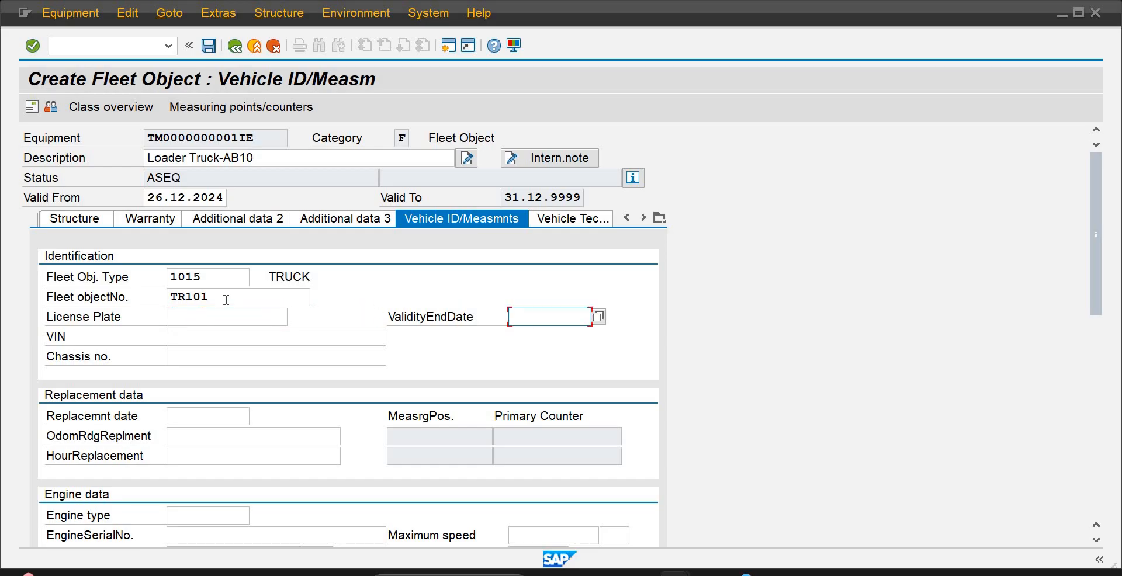
key("Tab")
key("Tab")
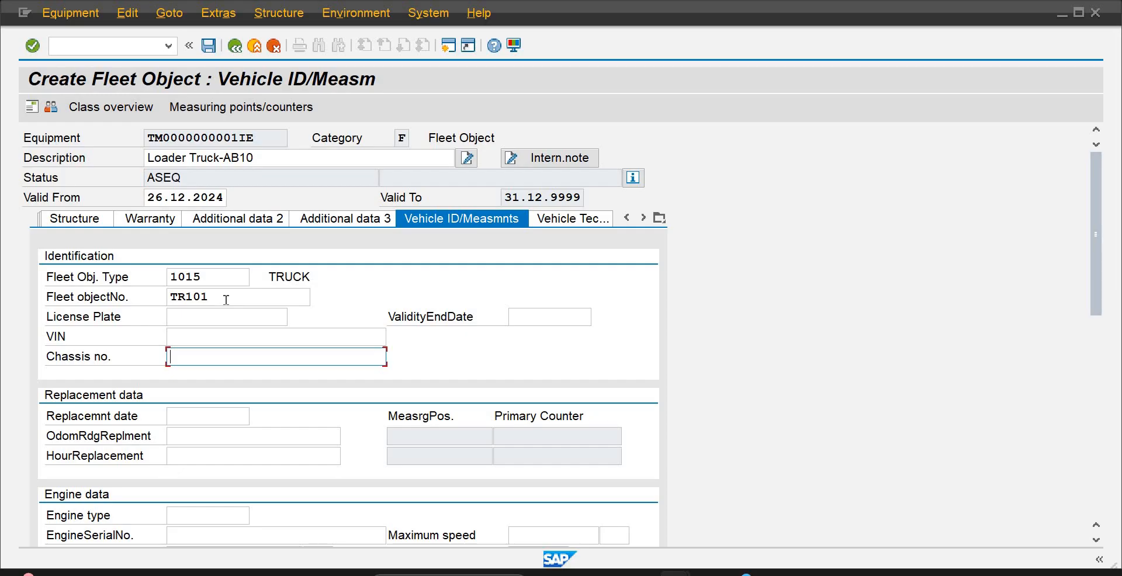
key("Tab")
key("Tab")
key("Tab")
key("Tab")
key("Tab")
key("Tab")
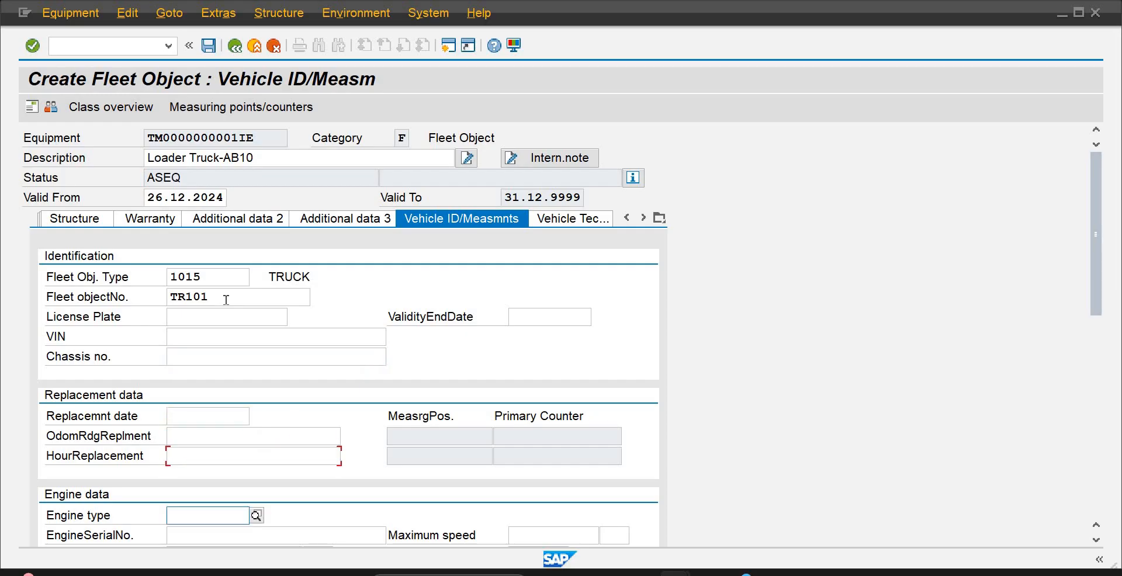
key("Tab")
key("Tab")
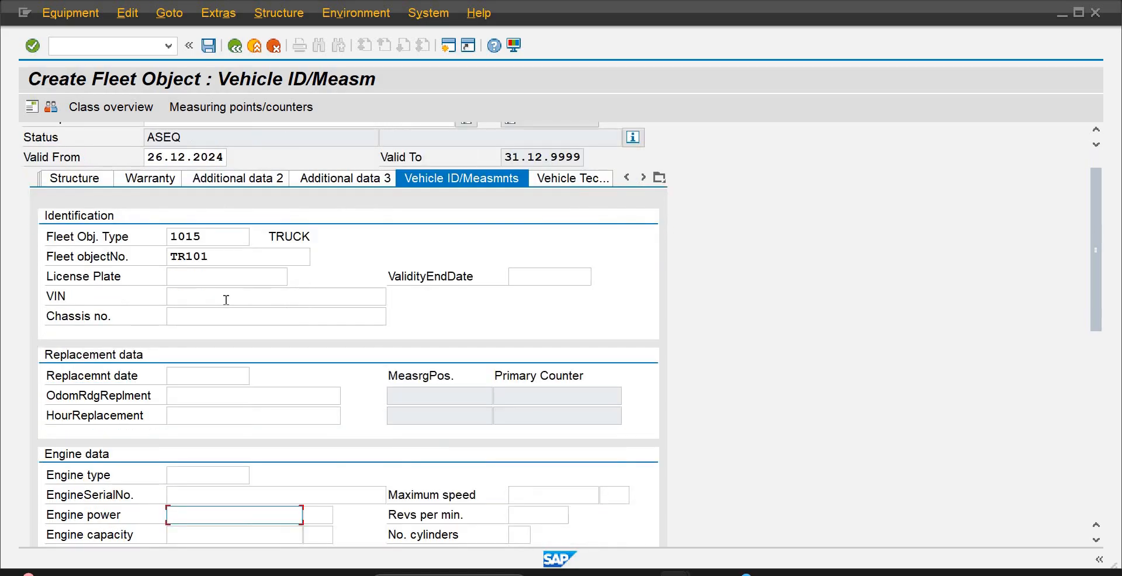
key("Tab")
key("Tab")
key("Tab")
key("Tab")
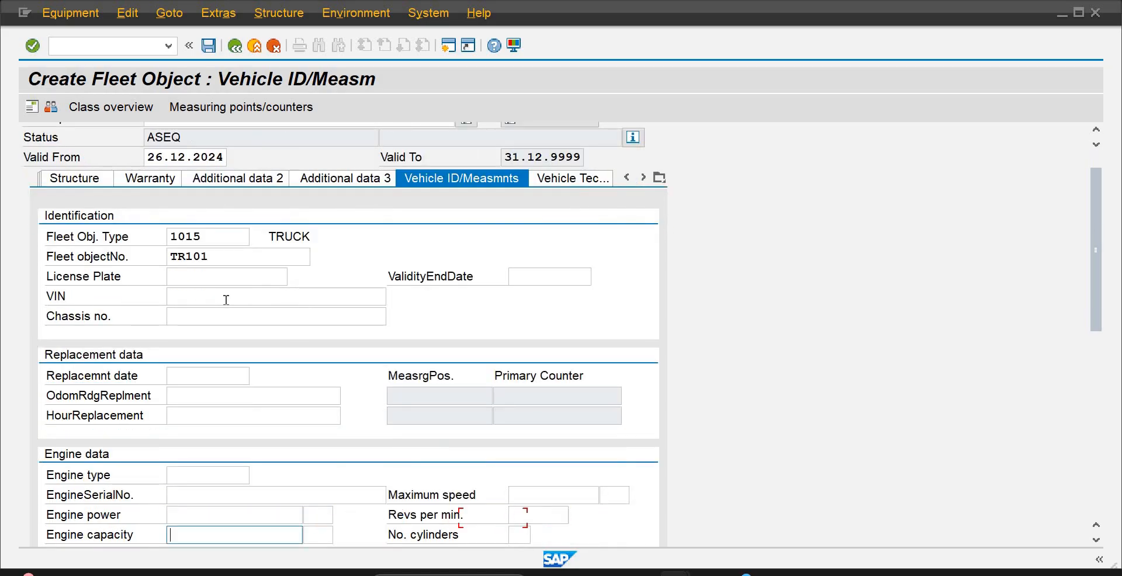
key("Tab")
key("Tab")
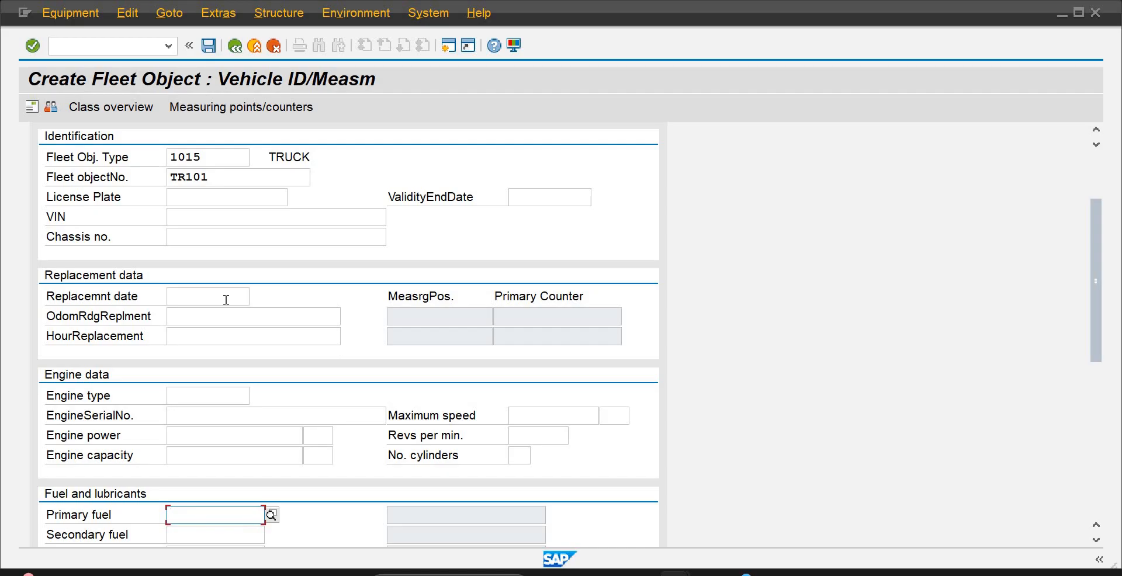
key("Tab")
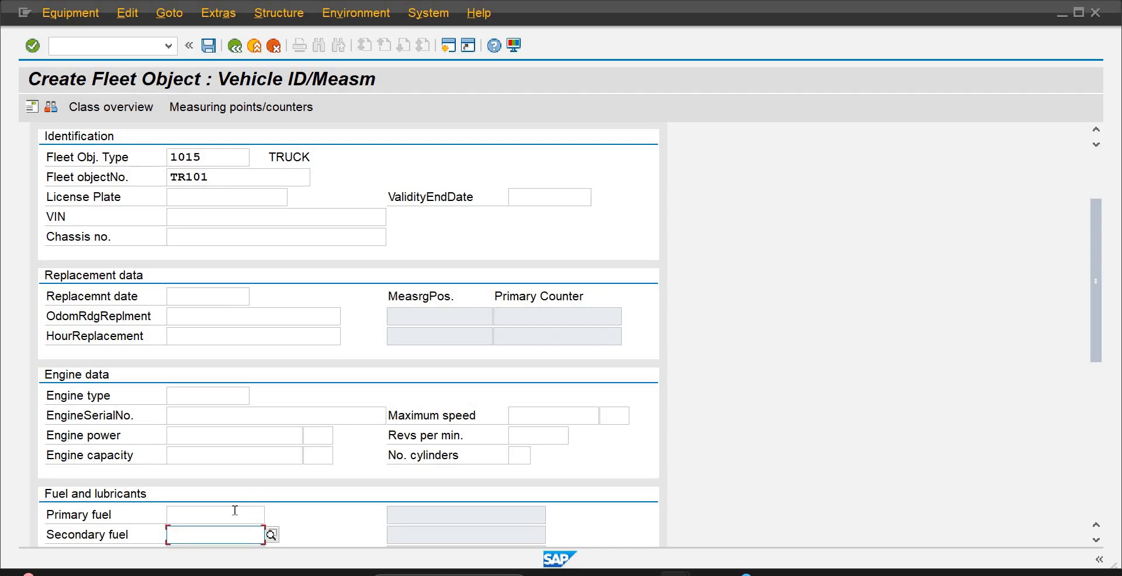
Choose DIESEL as both the primary and the secondary fuel of the truck
left_click(264, 513)
left_click(272, 514)
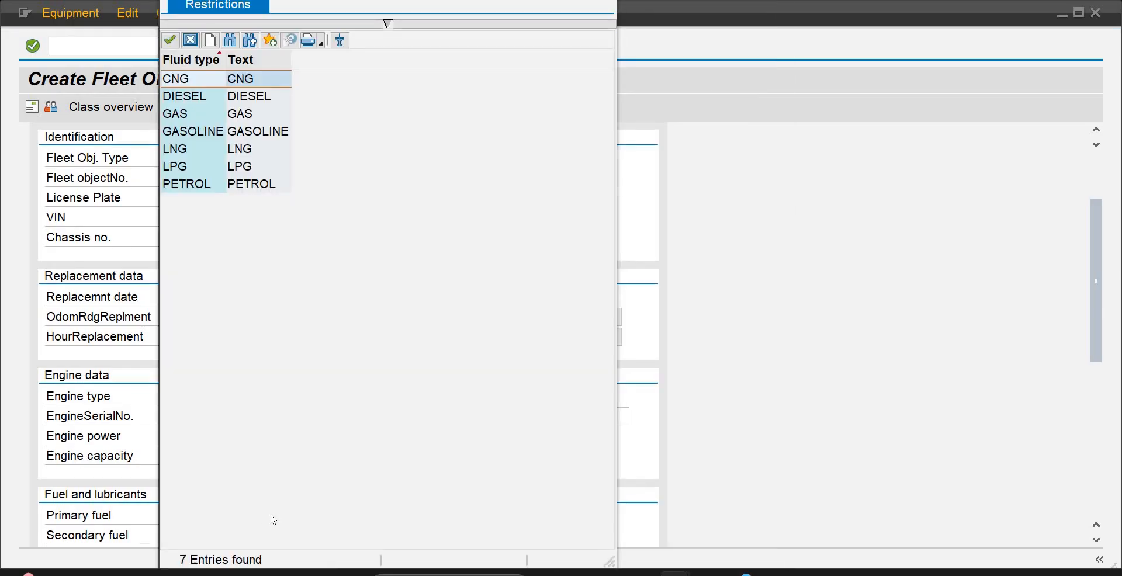
left_click(251, 97)
double_click(251, 97)
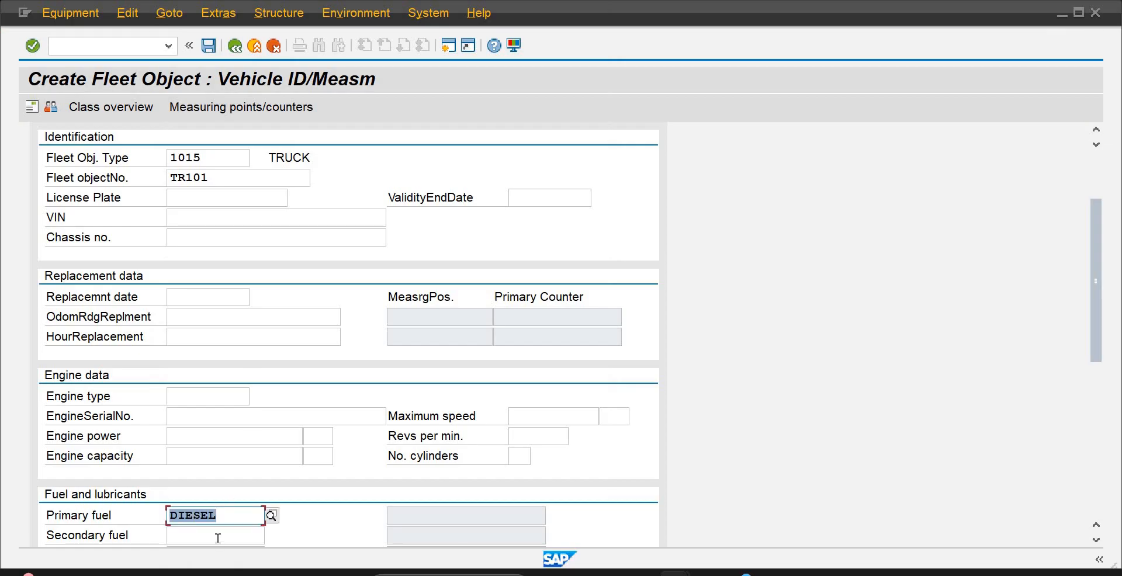
left_click(261, 537)
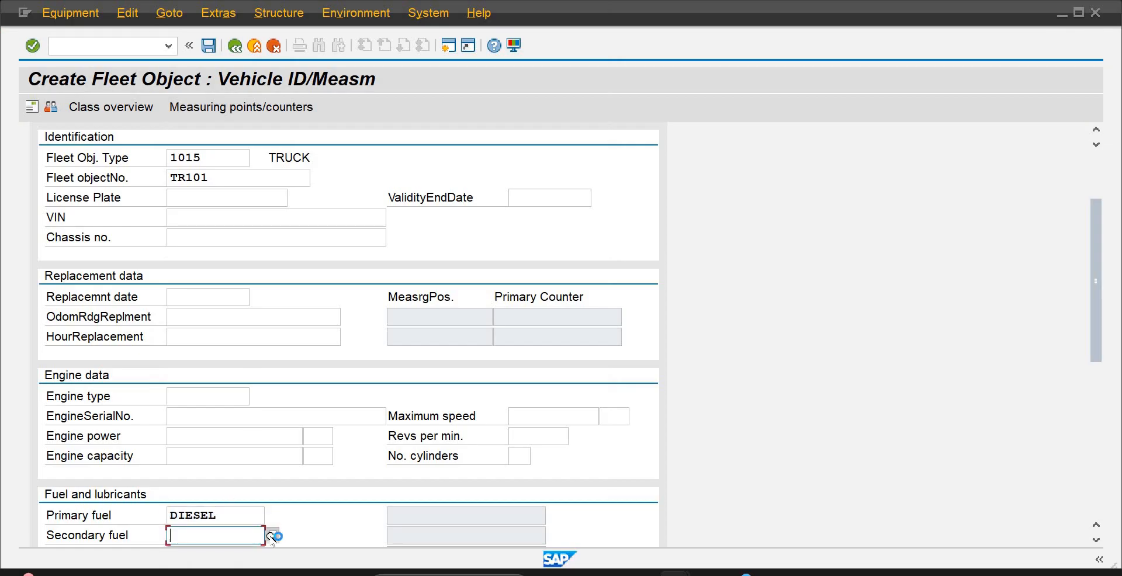
left_click(271, 536)
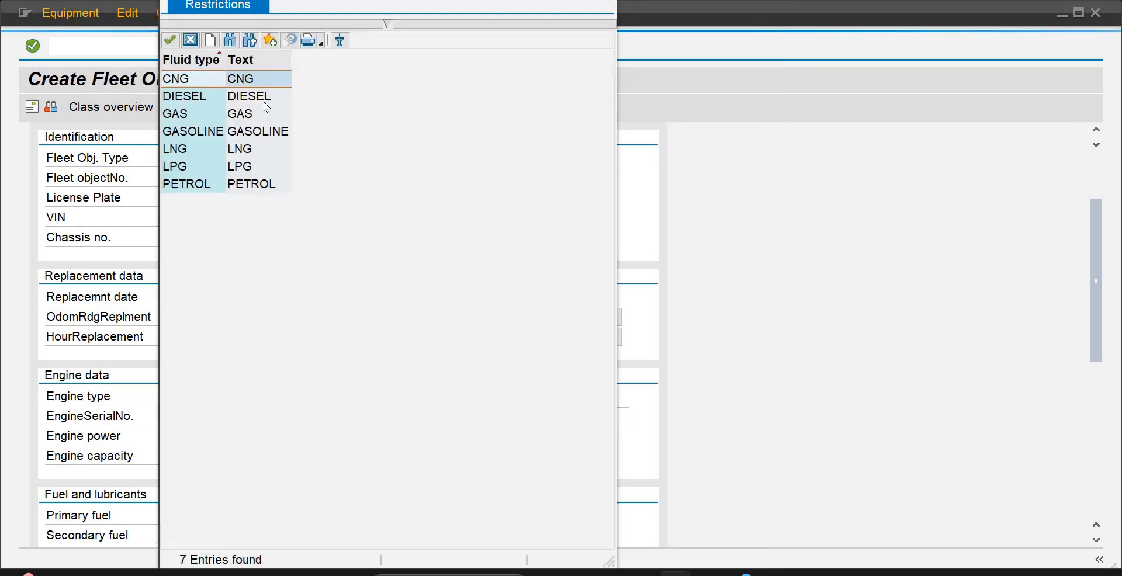
double_click(252, 97)
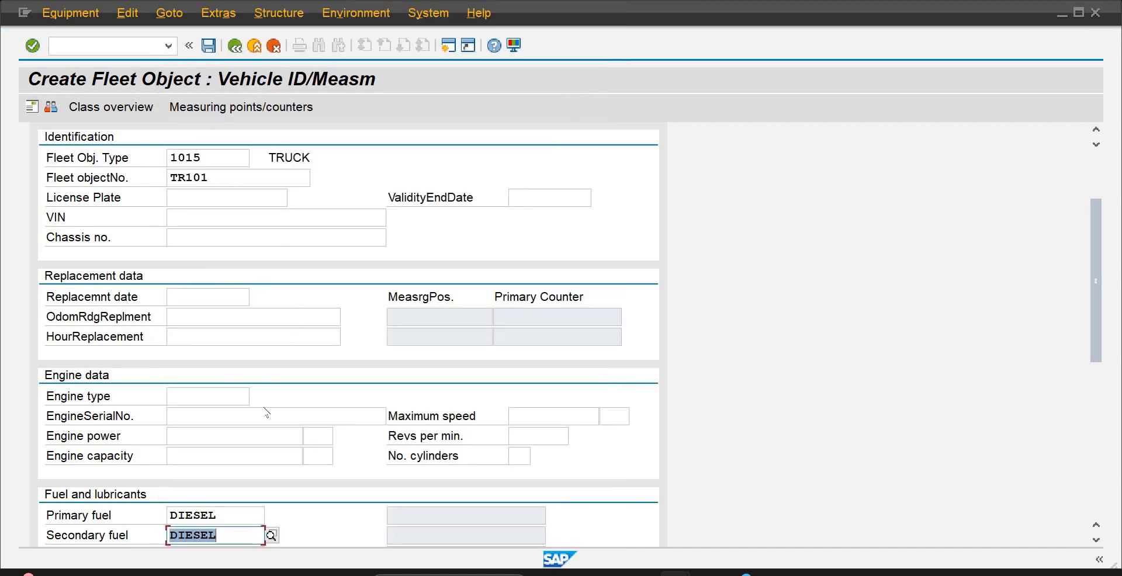
Examine the available units for engine power and close the list without choosing one
left_click(300, 436)
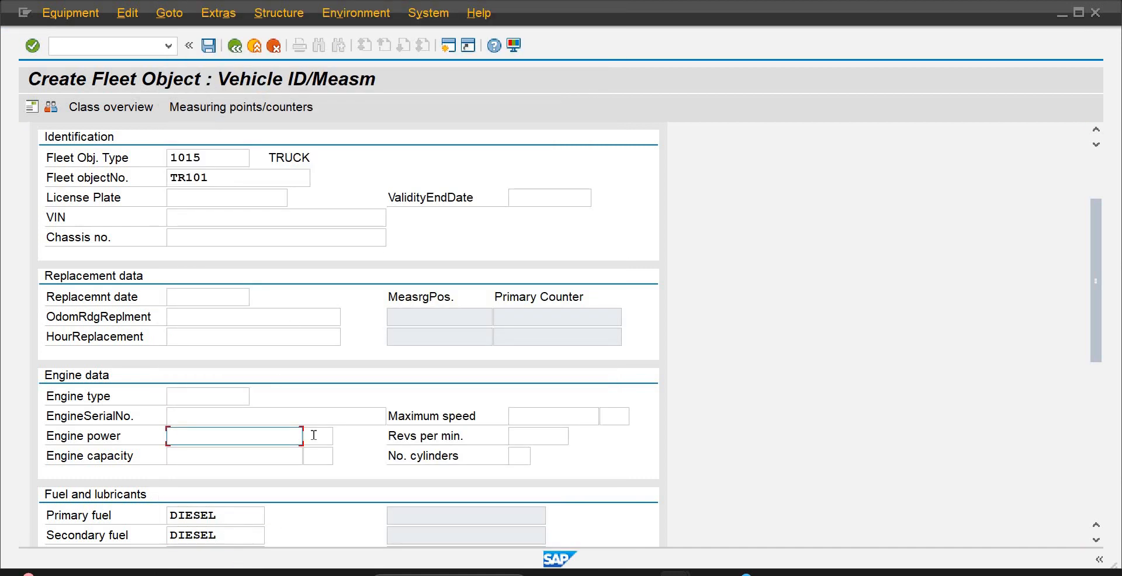
left_click(313, 437)
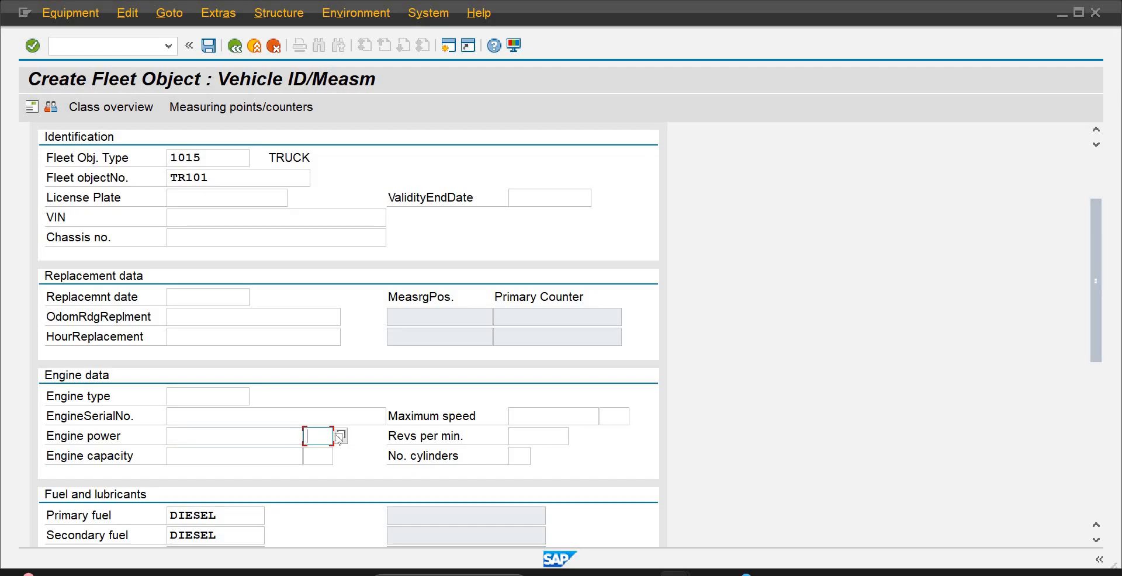
left_click(339, 436)
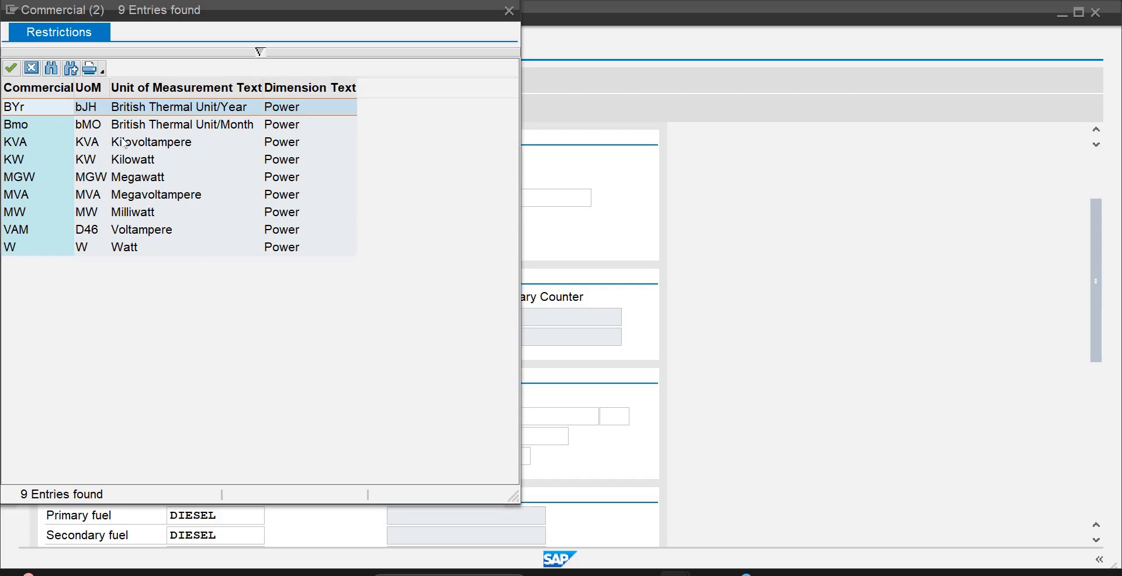
left_click(31, 68)
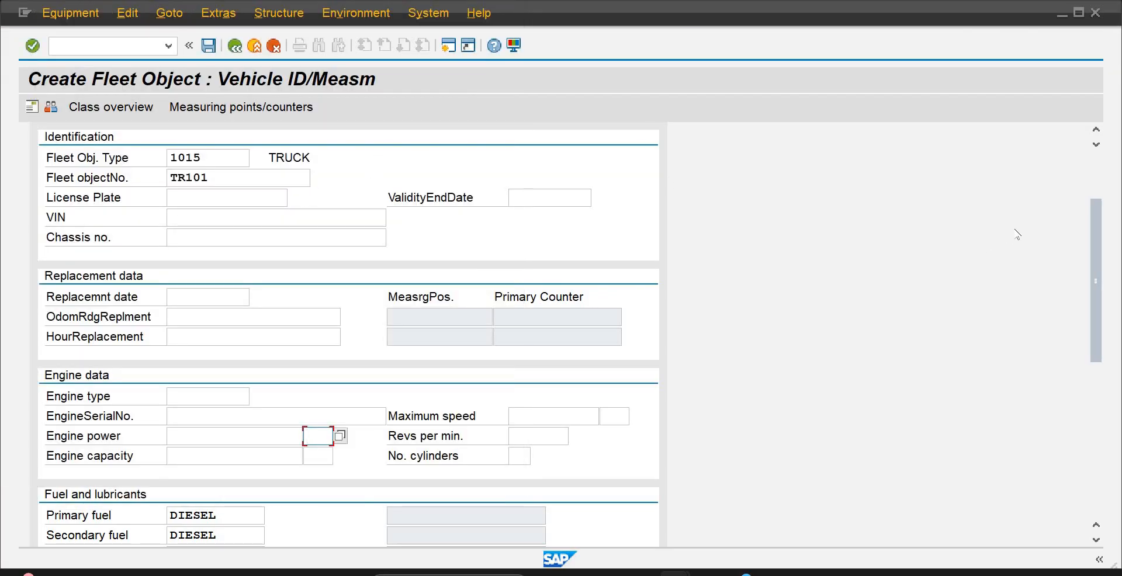
Choose FT (foot) as the unit of length in the truck's vehicle technology dimensions
left_click(1092, 170)
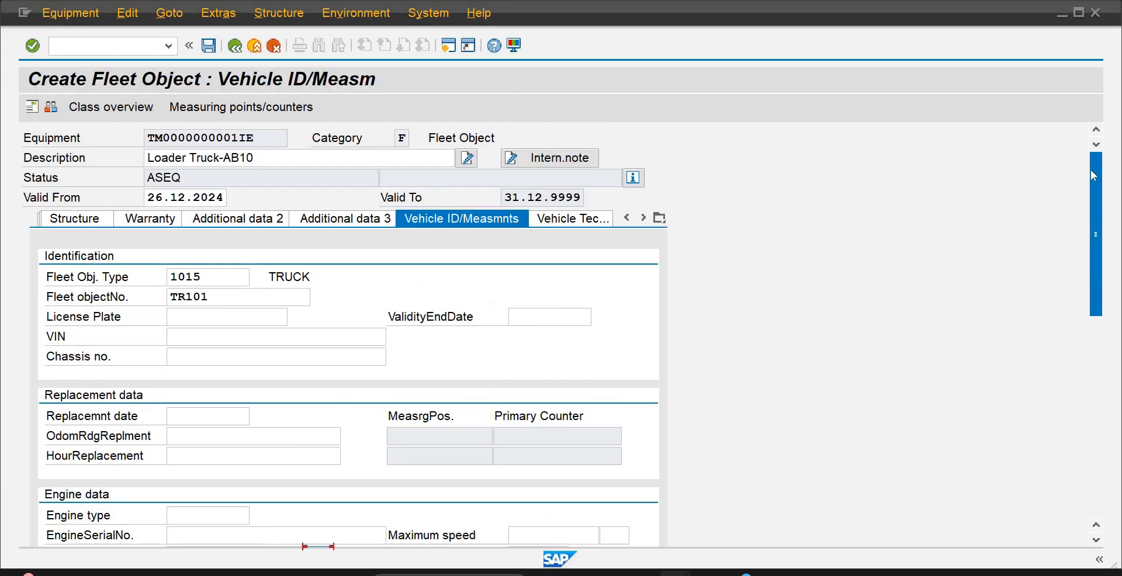
left_click(578, 218)
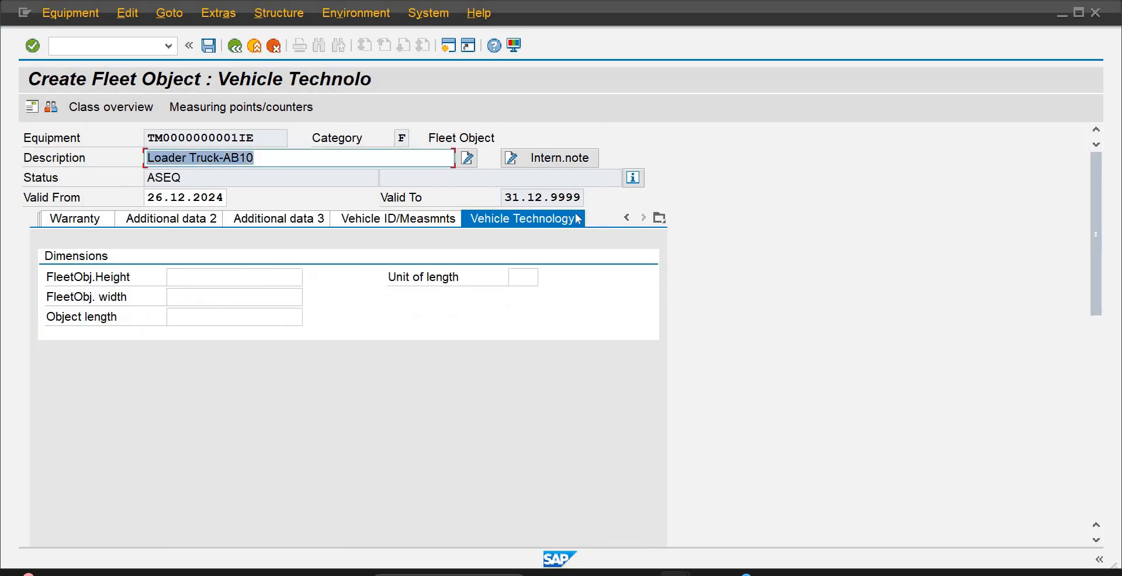
left_click(248, 282)
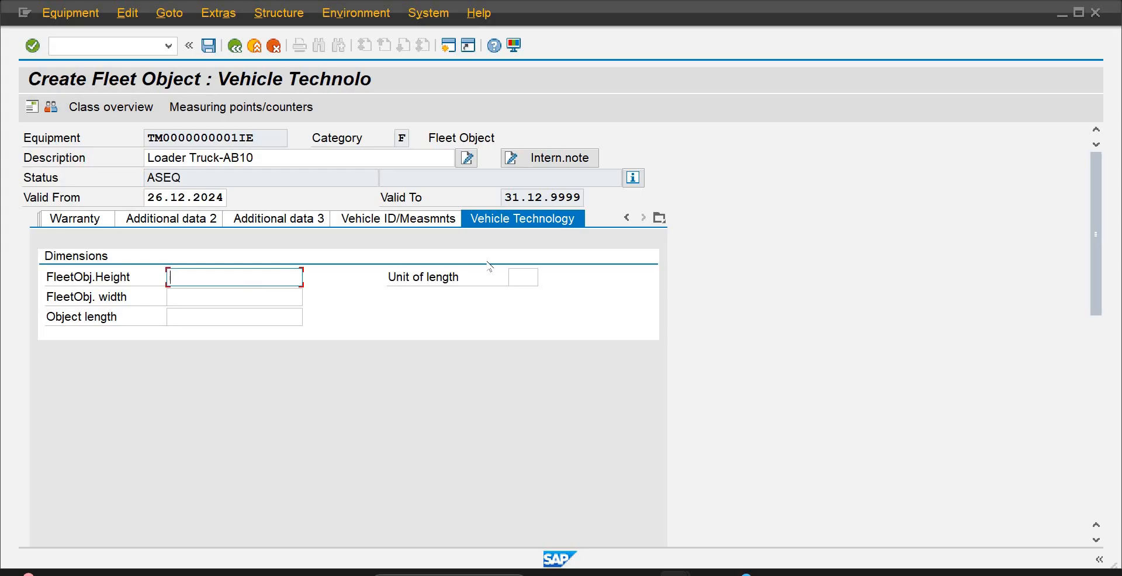
left_click(530, 278)
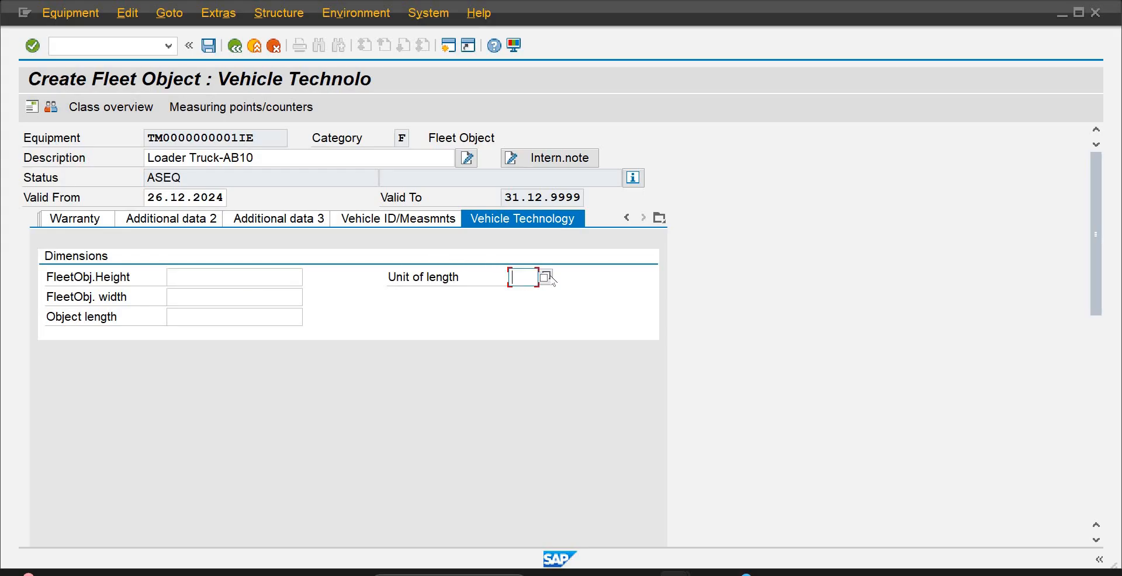
left_click(544, 278)
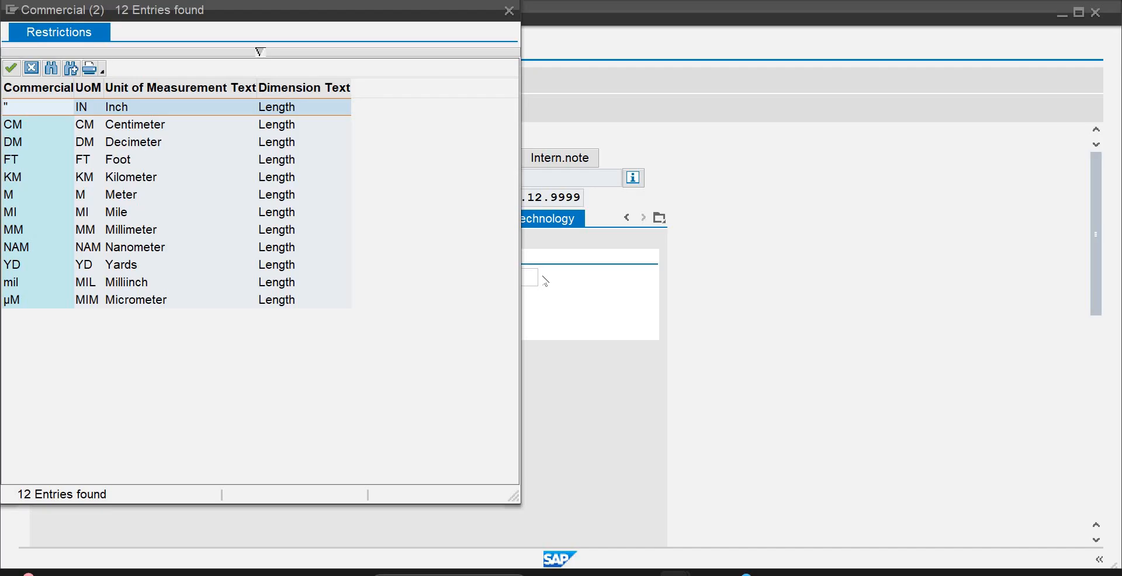
left_click(113, 160)
double_click(113, 160)
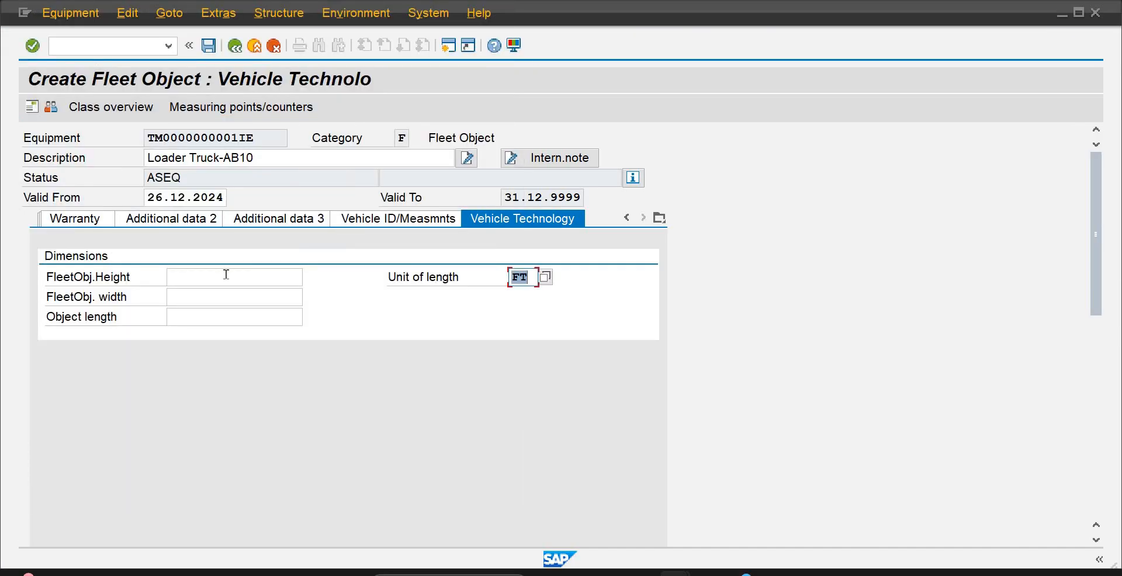
Set the fleet object's height to 14 and its width to 5 in the truck's dimensions
left_click(226, 275)
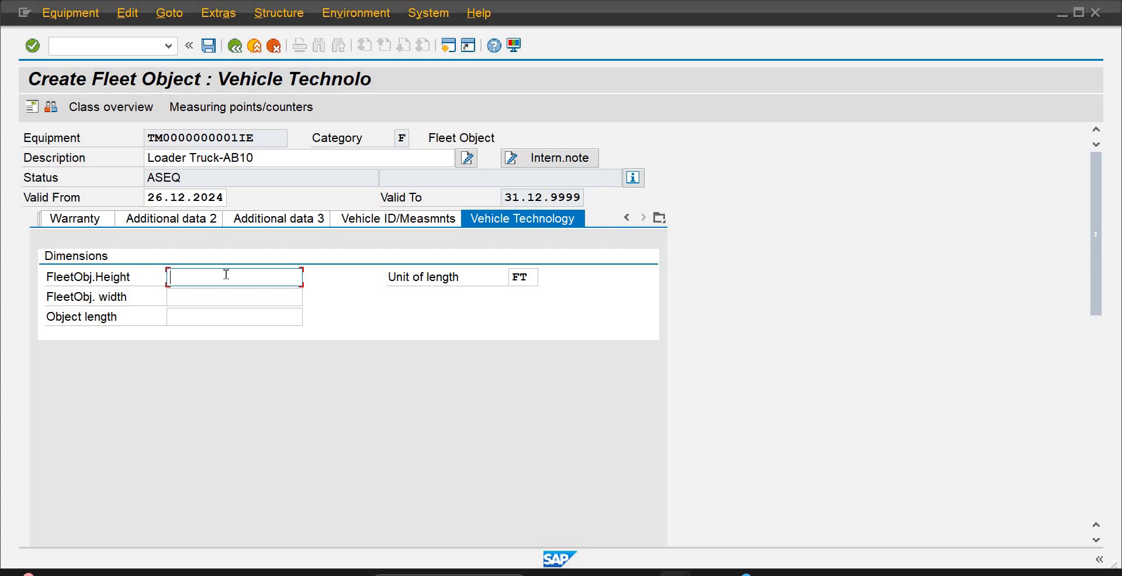
type("14")
key("Tab")
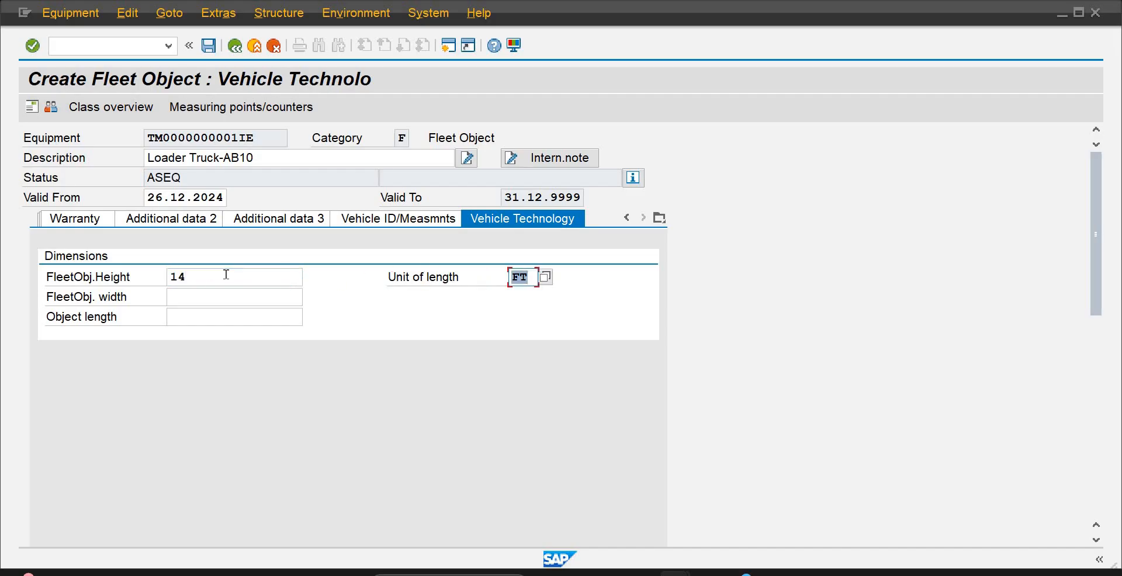
key("Tab")
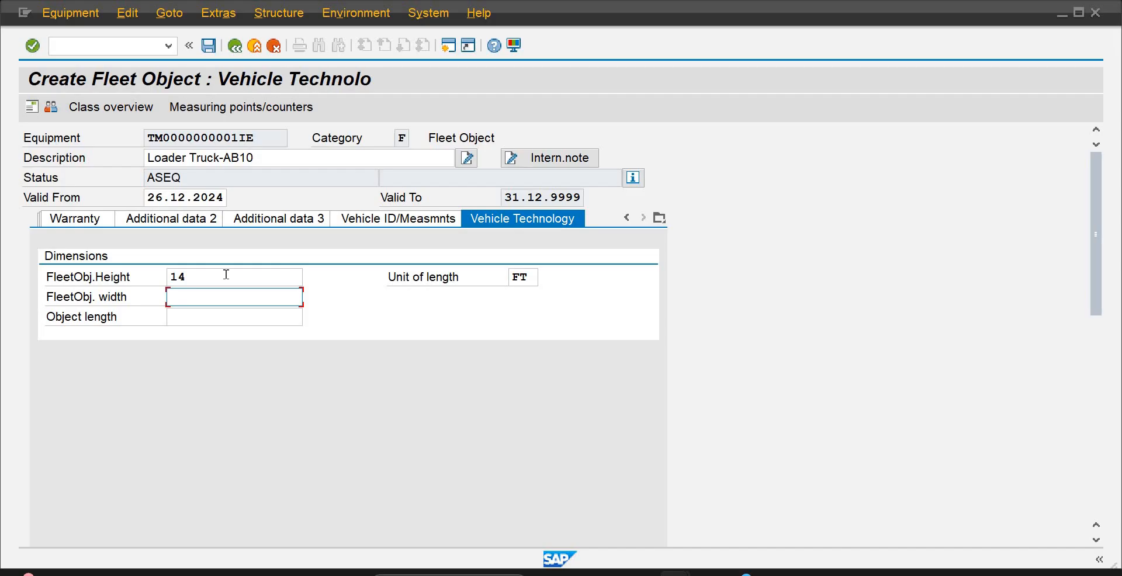
type("5")
key("Tab")
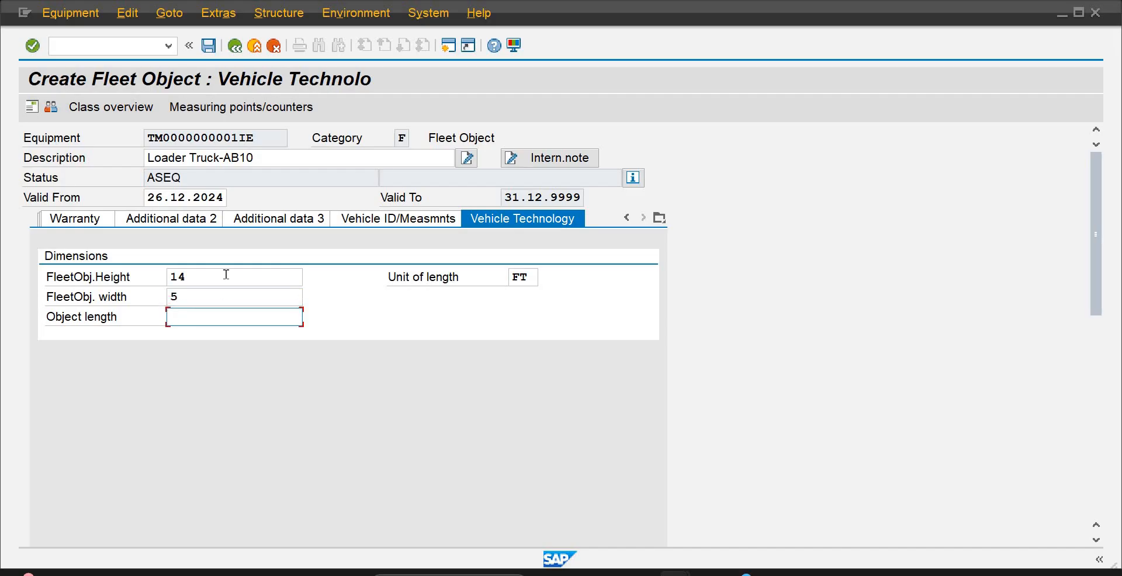
left_click(224, 291)
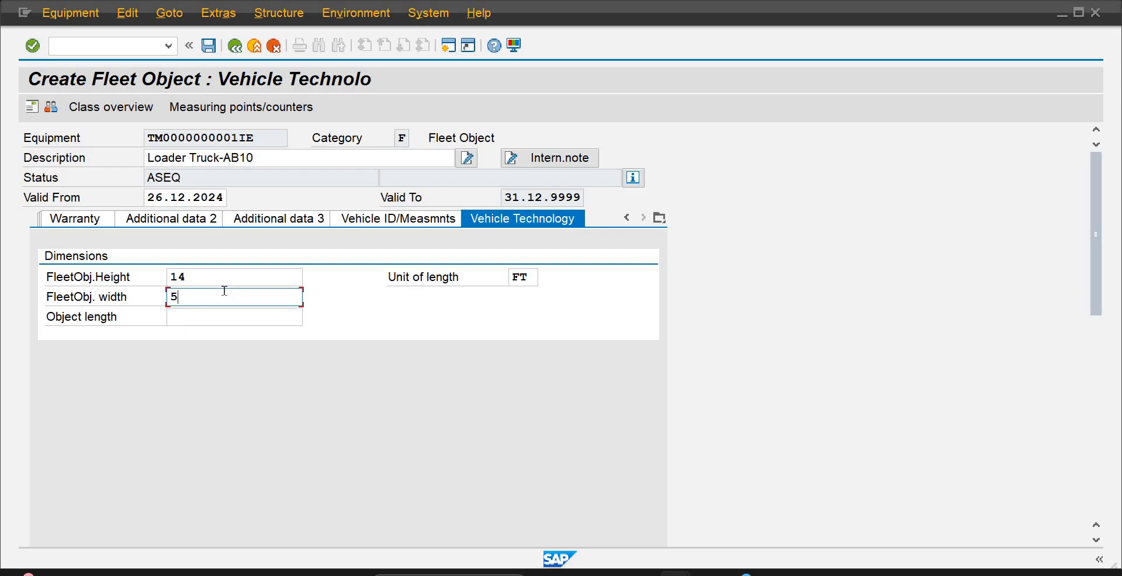
key("Tab")
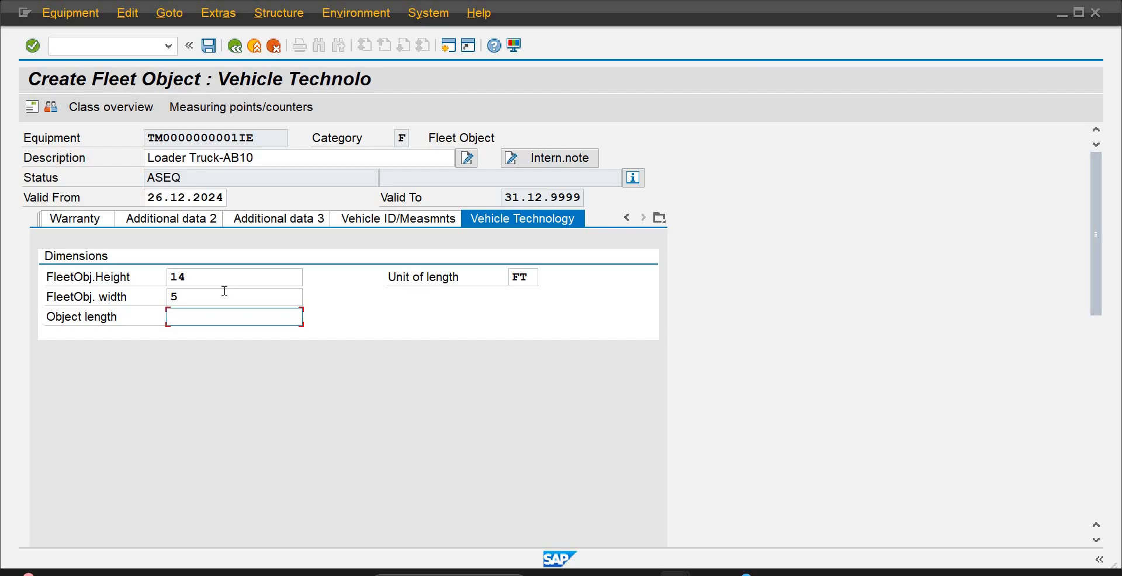
Set the object length to 45 and save the Loader Truck-AB10 fleet object
type("45")
key("ctrl+a")
left_click(211, 45)
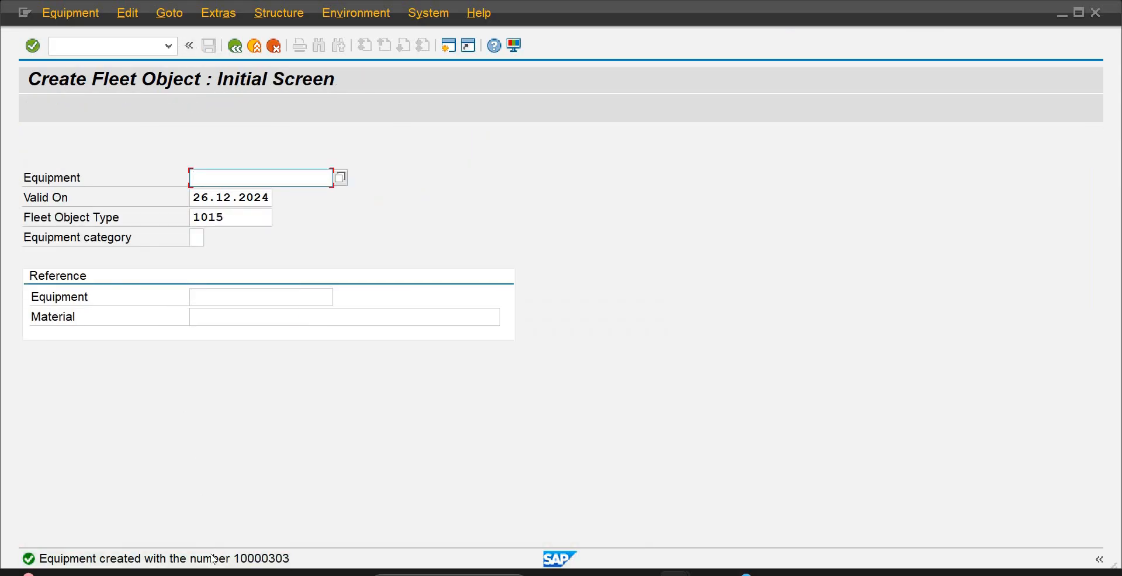
Copy the full equipment creation message into the Word document below the PRTs entry, keeping an empty line before EB01
left_click(214, 559)
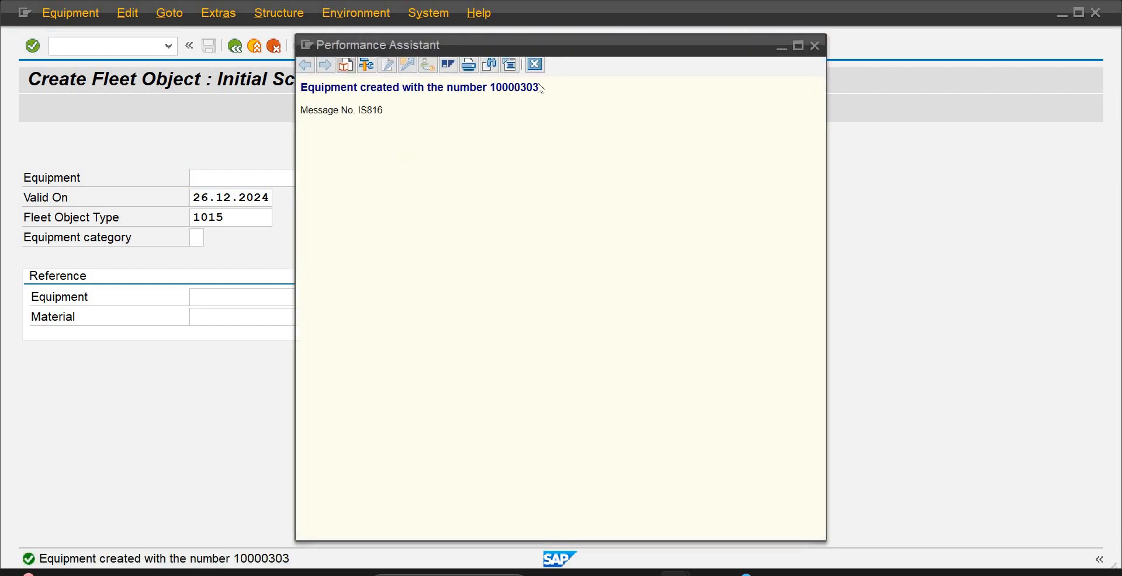
left_click_drag(539, 88, 308, 88)
key("ctrl+c")
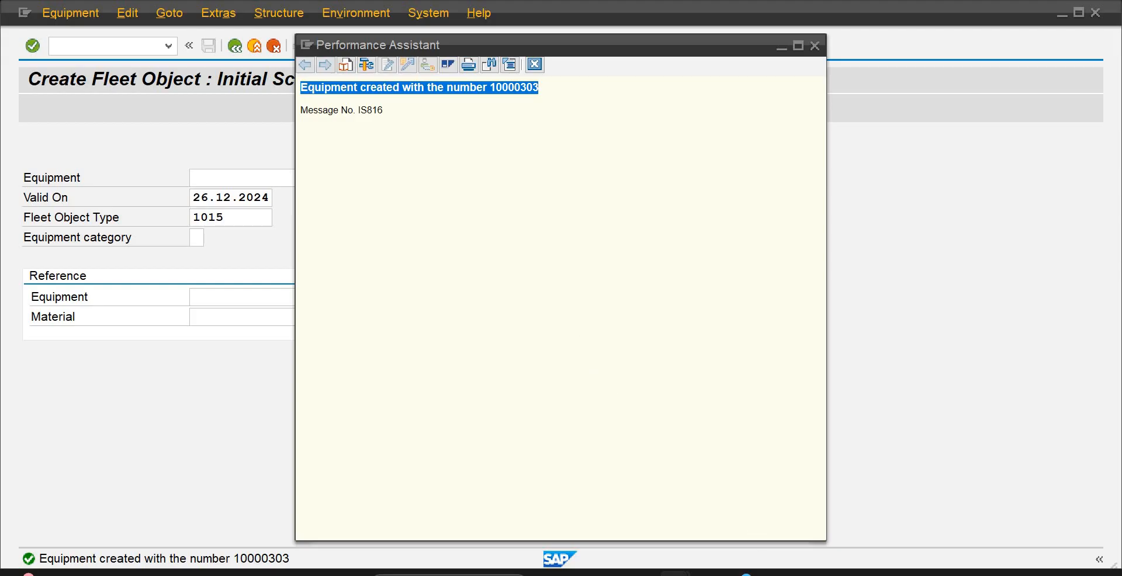
mouse_move(771, 572)
left_click(758, 501)
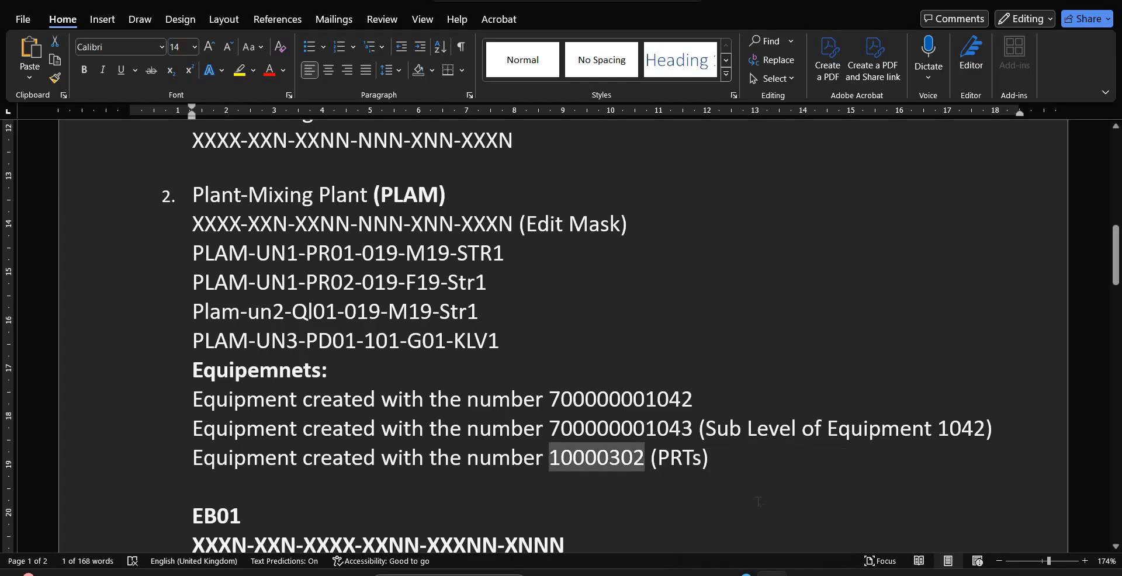
left_click(738, 473)
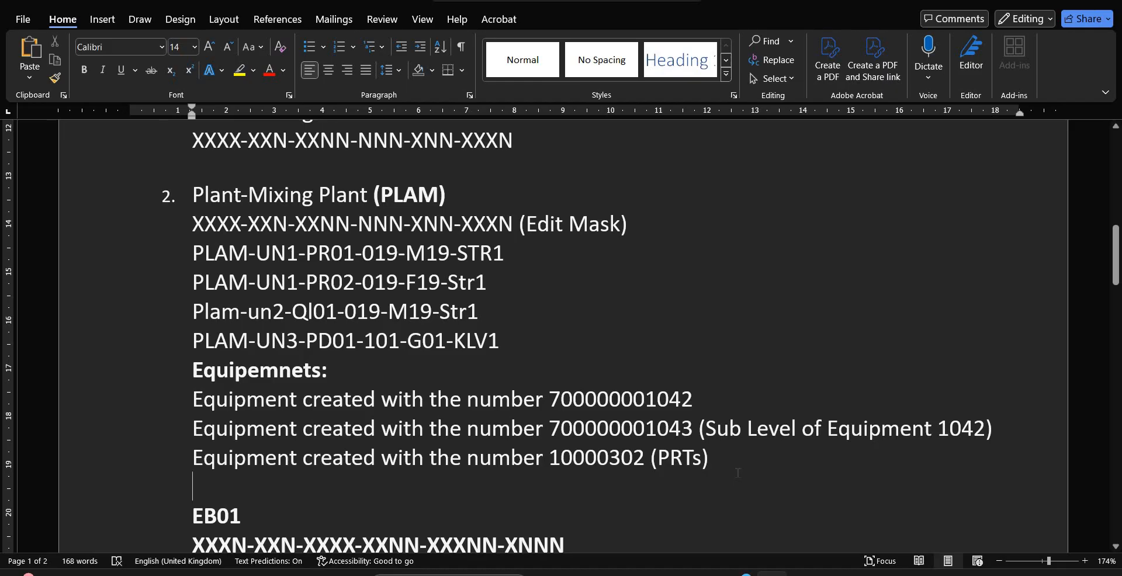
key("ctrl+v")
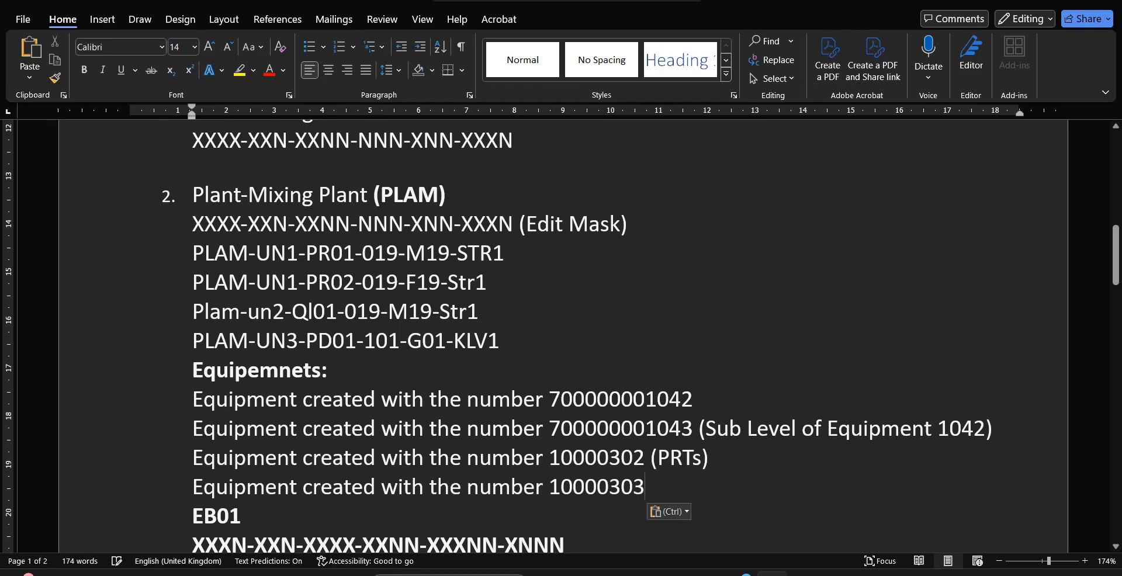
key("Return")
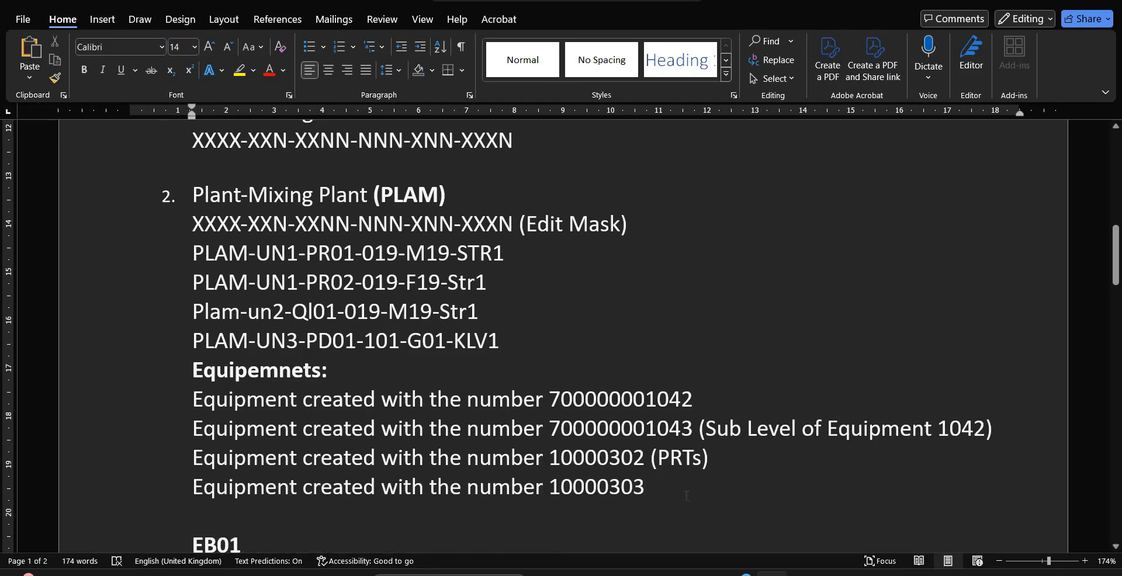
Append the note "(Fleet Object for 10000302 PRTs)" to the new equipment entry 10000303
type("(")
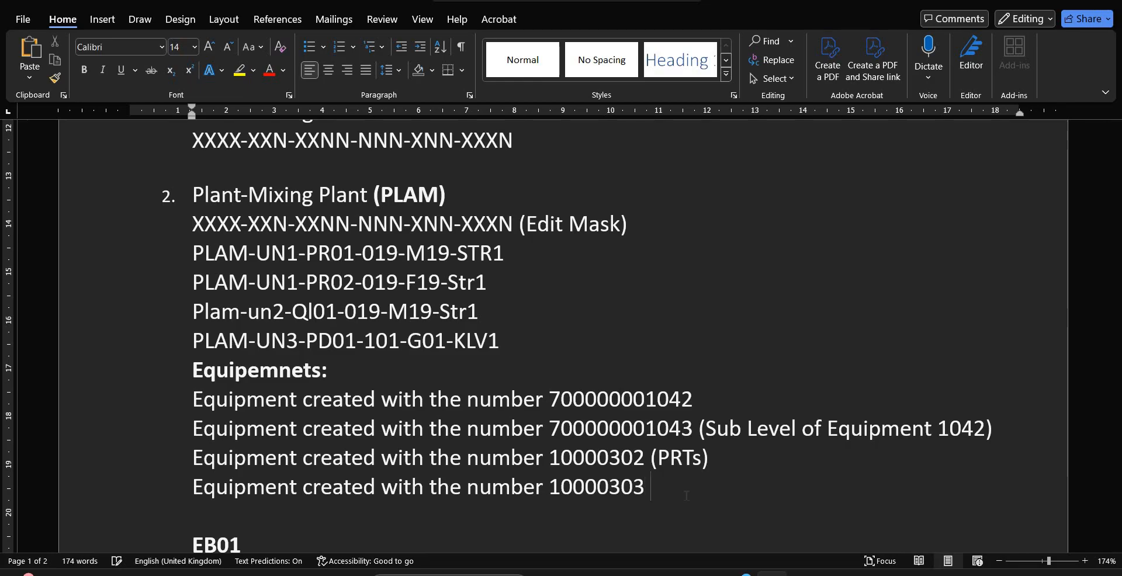
type("Fllet")
key("BackSpace")
key("BackSpace")
key("BackSpace")
key("BackSpace")
type("eet Obe")
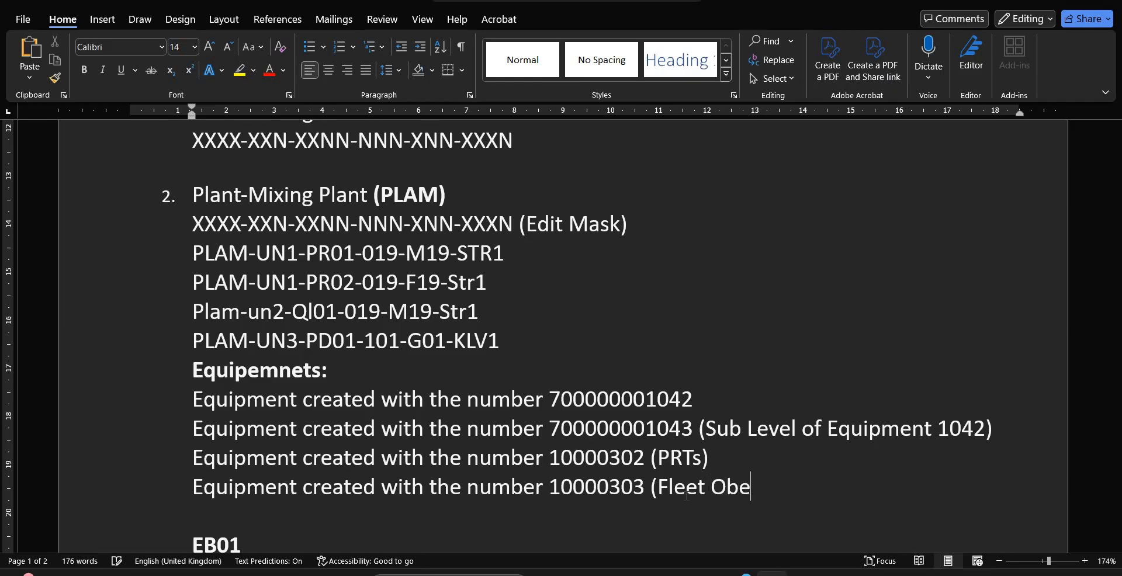
key("Num_Lock")
key("Num_Lock")
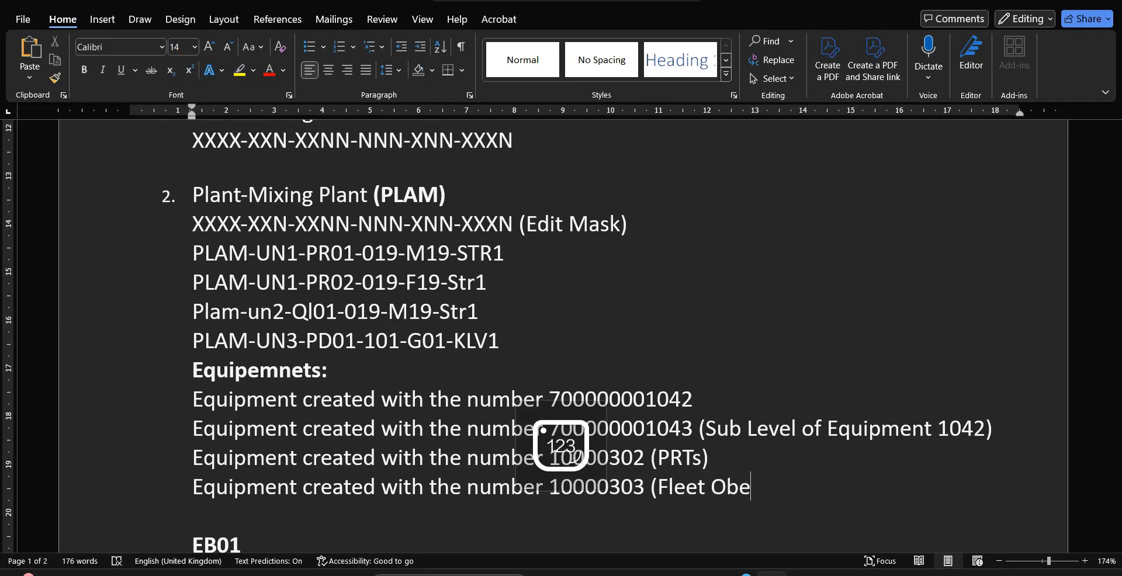
key("BackSpace")
type("ject")
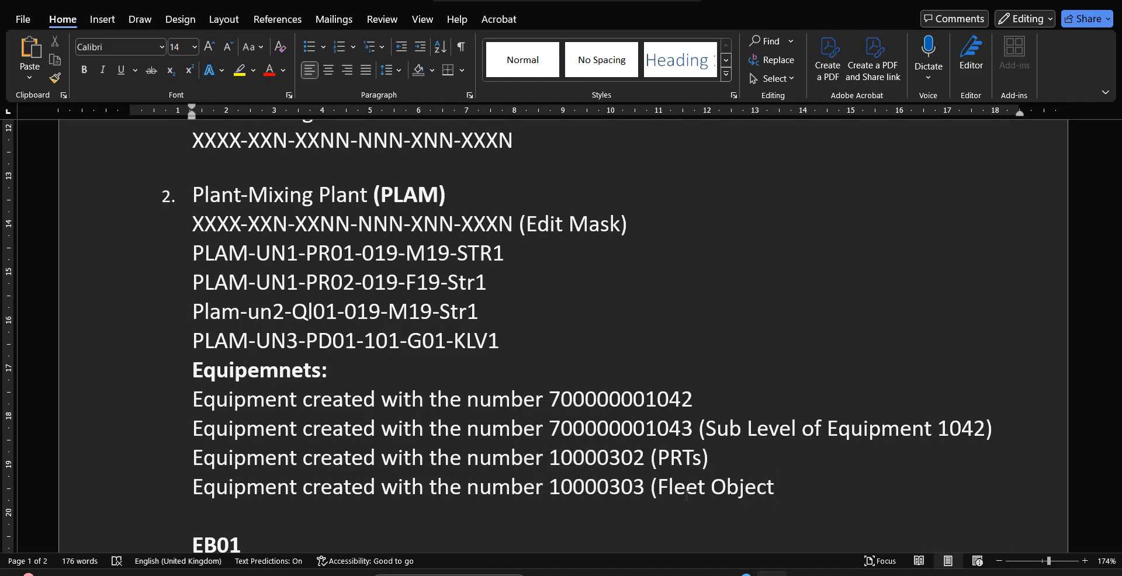
type("for")
type("10000")
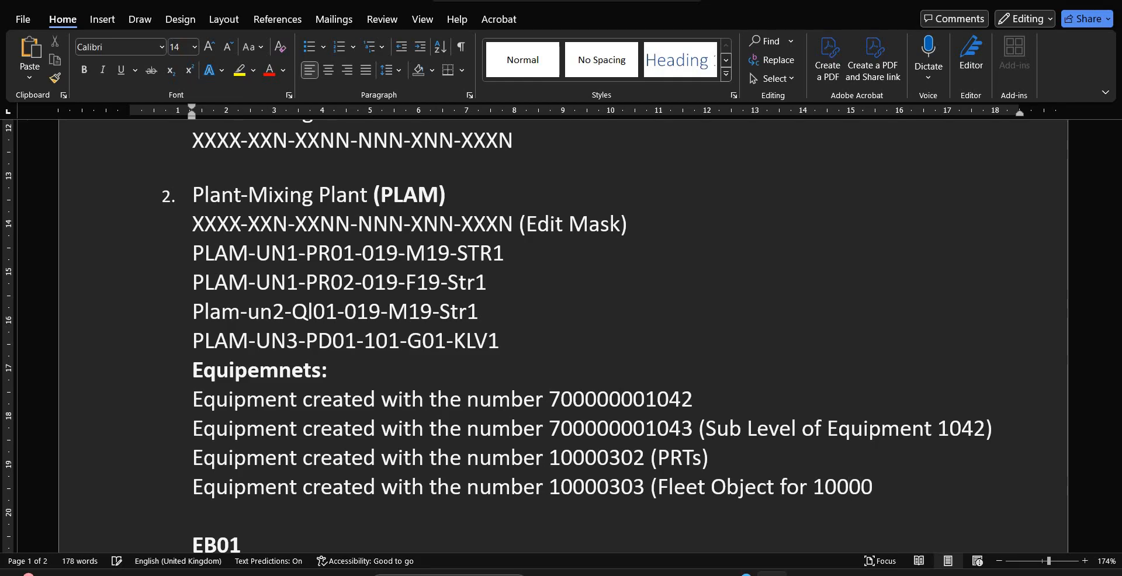
type("302 PRTs")
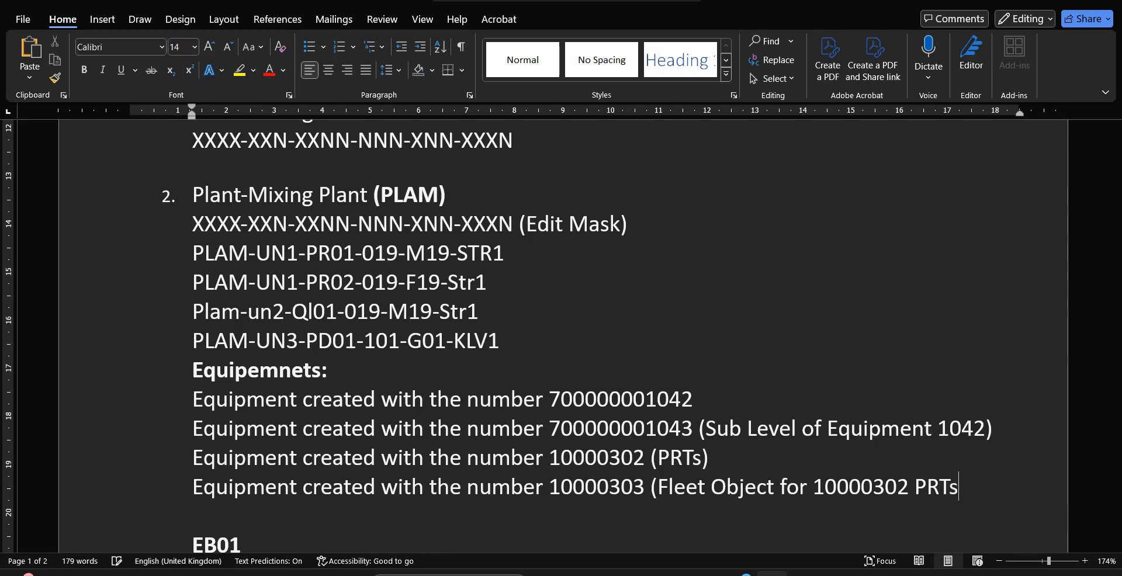
type(")")
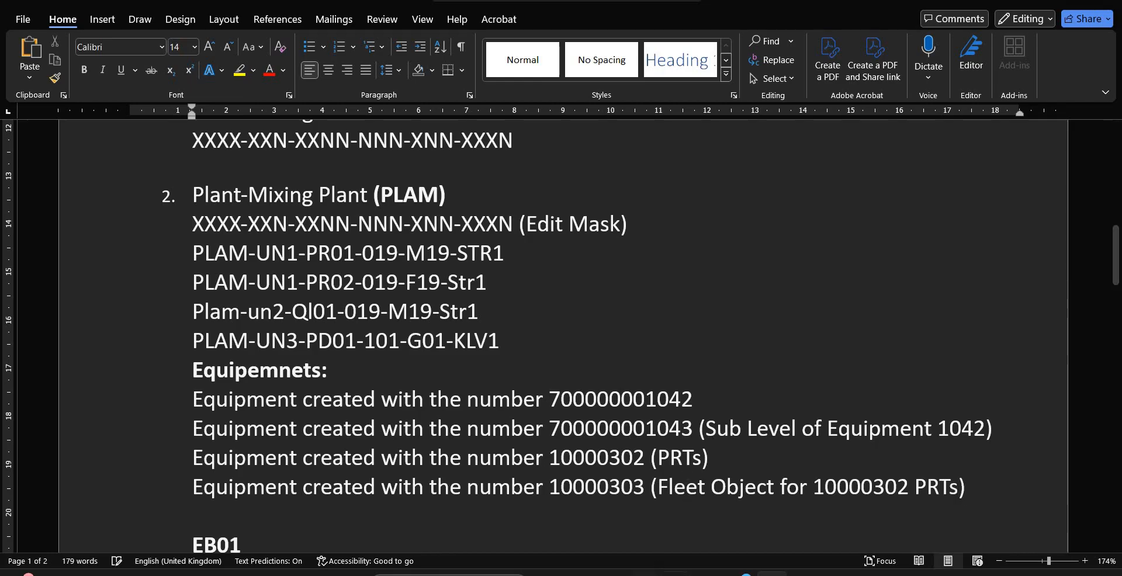
Switch to the SAP session with the functional location structure list and return it to the SAP Easy Access screen
mouse_move(674, 573)
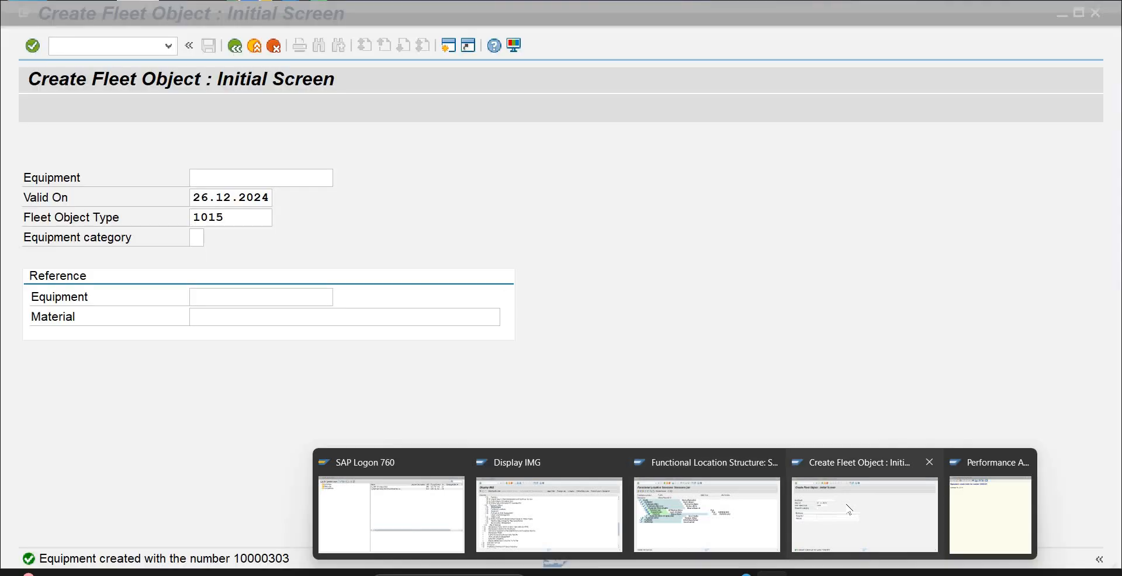
left_click(850, 510)
mouse_move(737, 574)
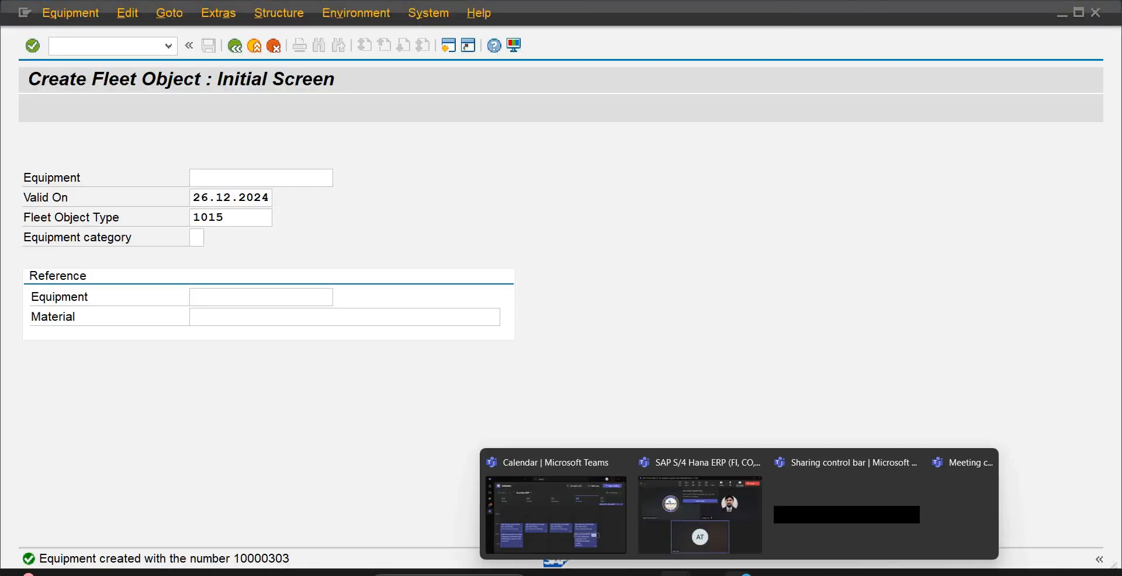
mouse_move(675, 573)
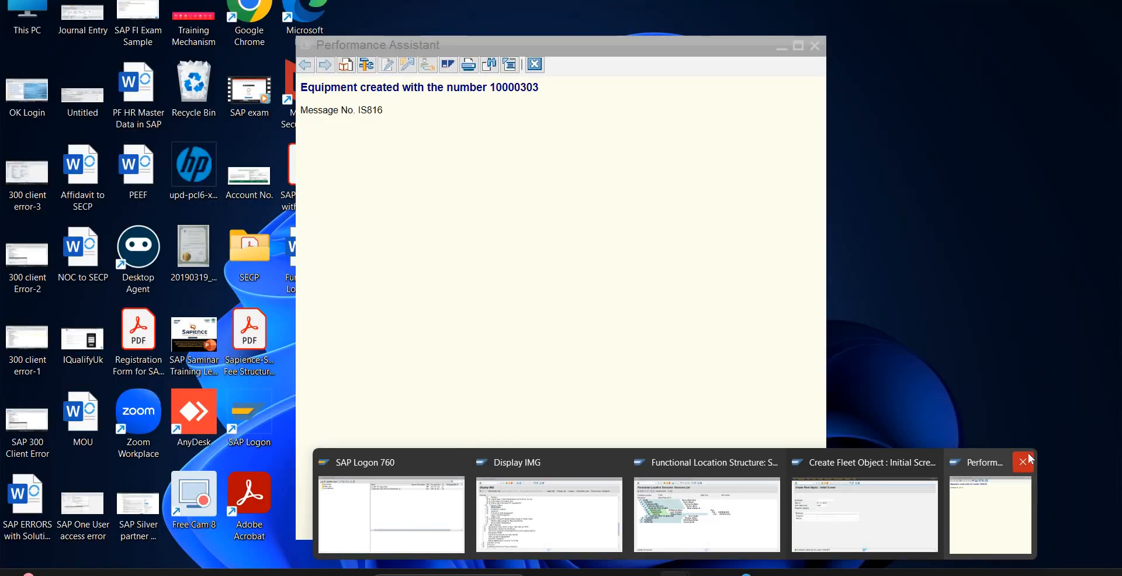
left_click(1029, 453)
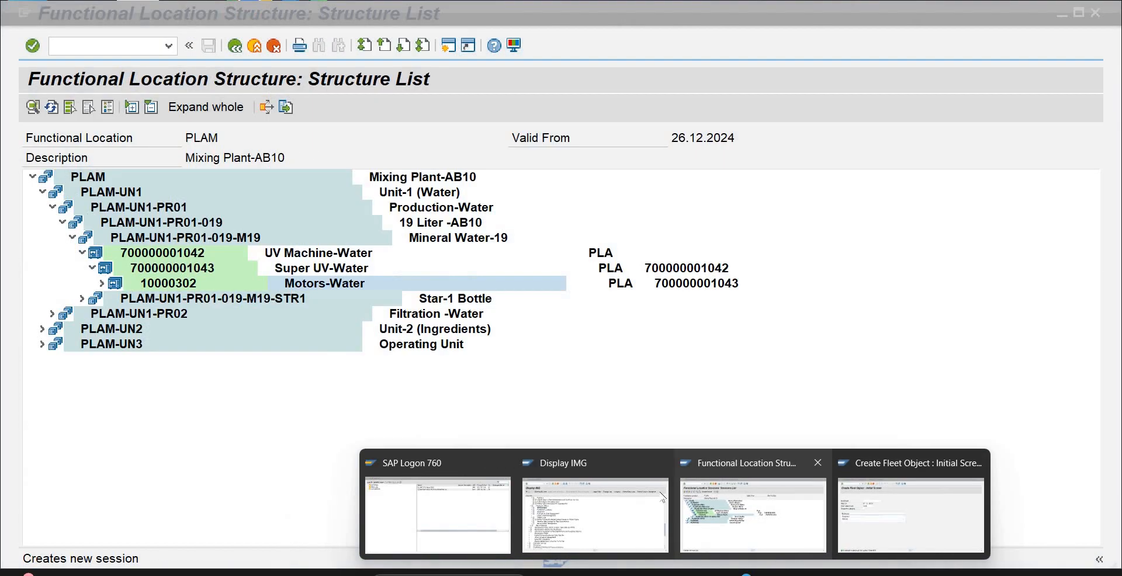
left_click(753, 514)
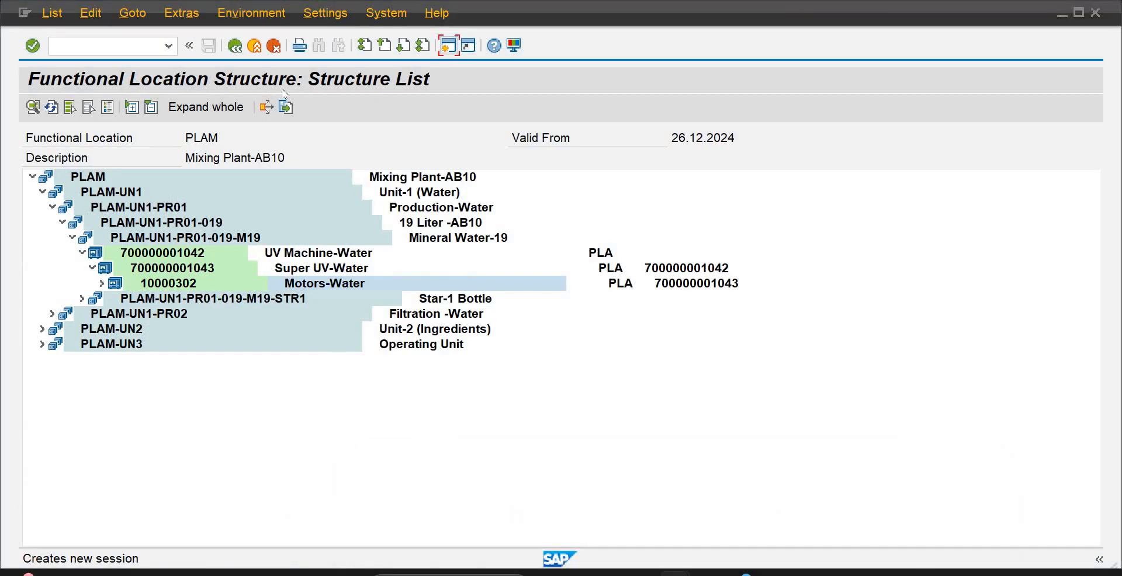
left_click(132, 50)
type("/n")
key("Return")
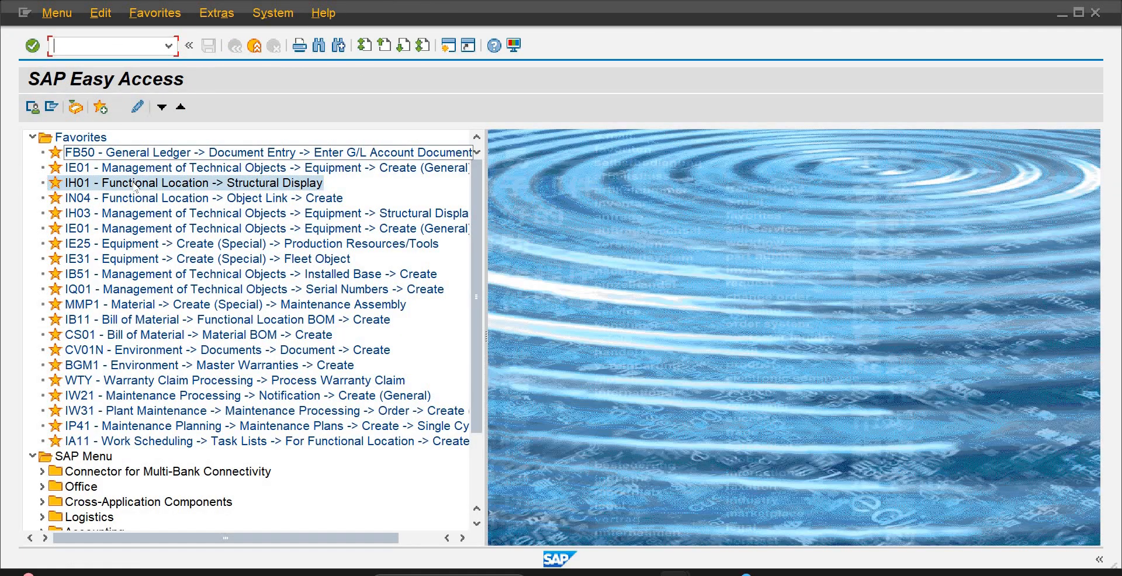
Run the IH01 structural display for functional location PLAM with installed equipment and the equipment hierarchy included
double_click(135, 183)
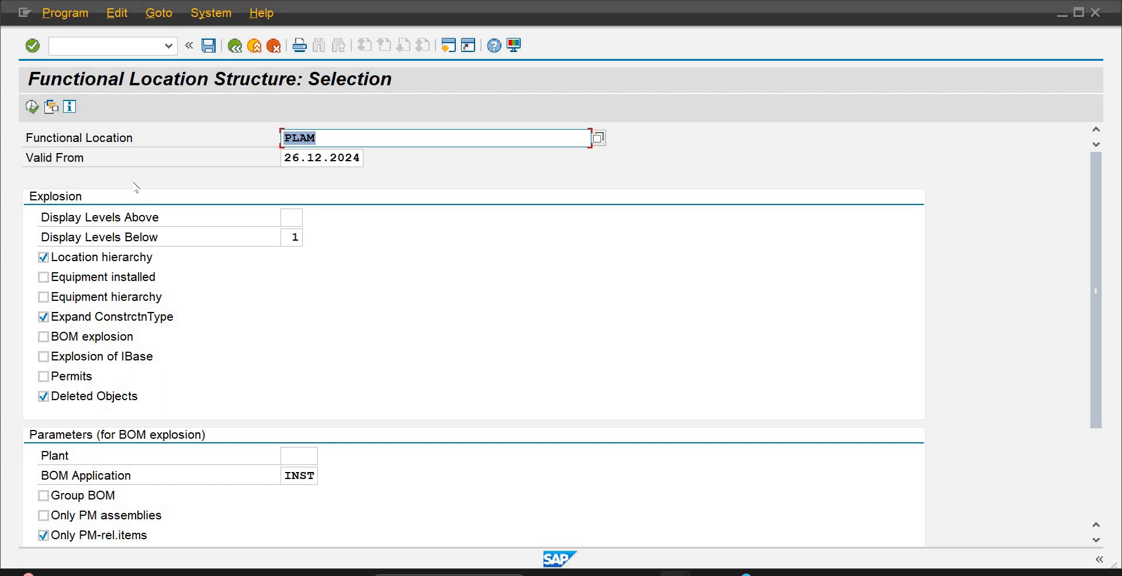
left_click(43, 277)
left_click(44, 297)
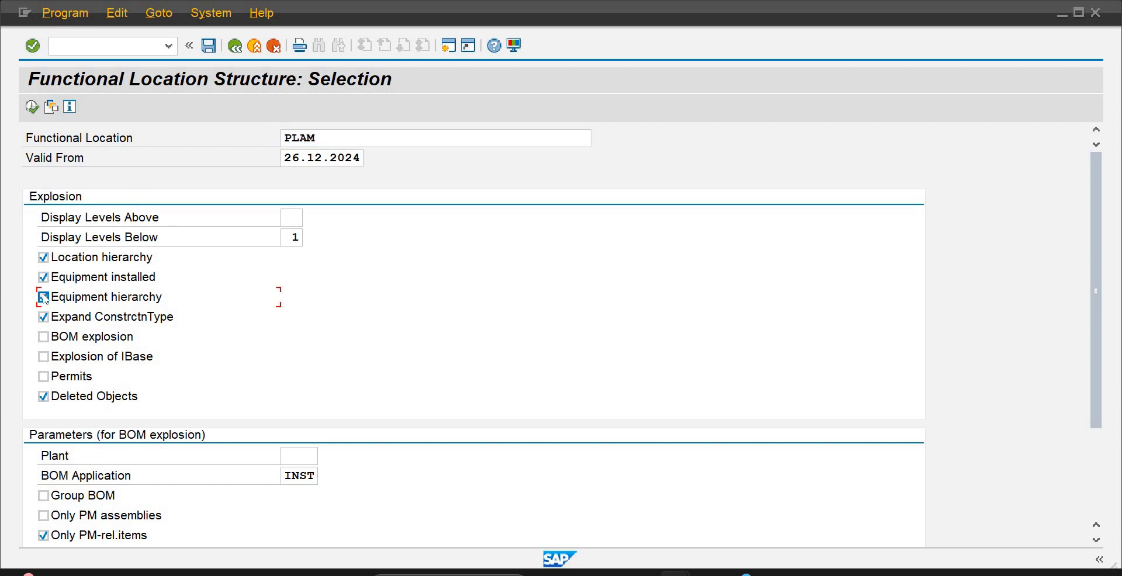
left_click(31, 107)
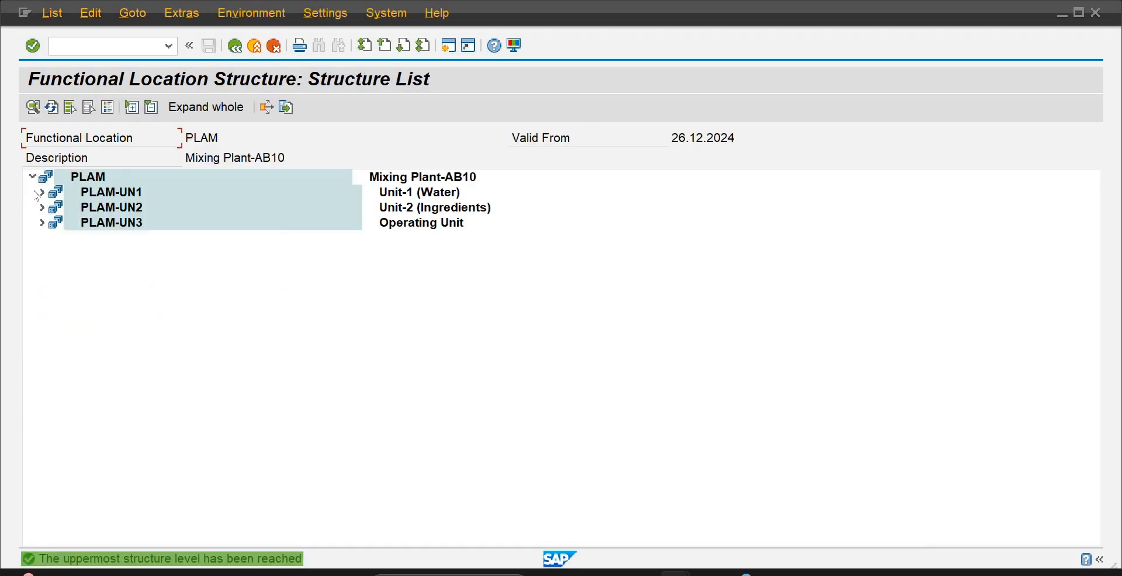
Expand the PLAM structure from Unit-1 (Water) through UV Machine-Water and Super UV-Water down to the Motors-Water equipment
left_click(42, 192)
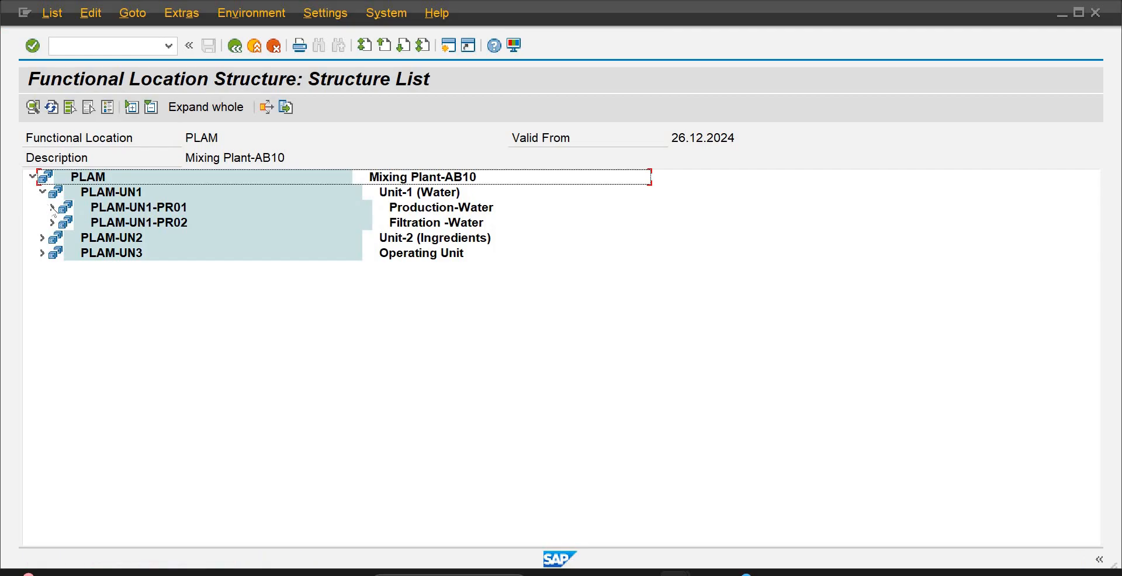
left_click(52, 208)
left_click(62, 223)
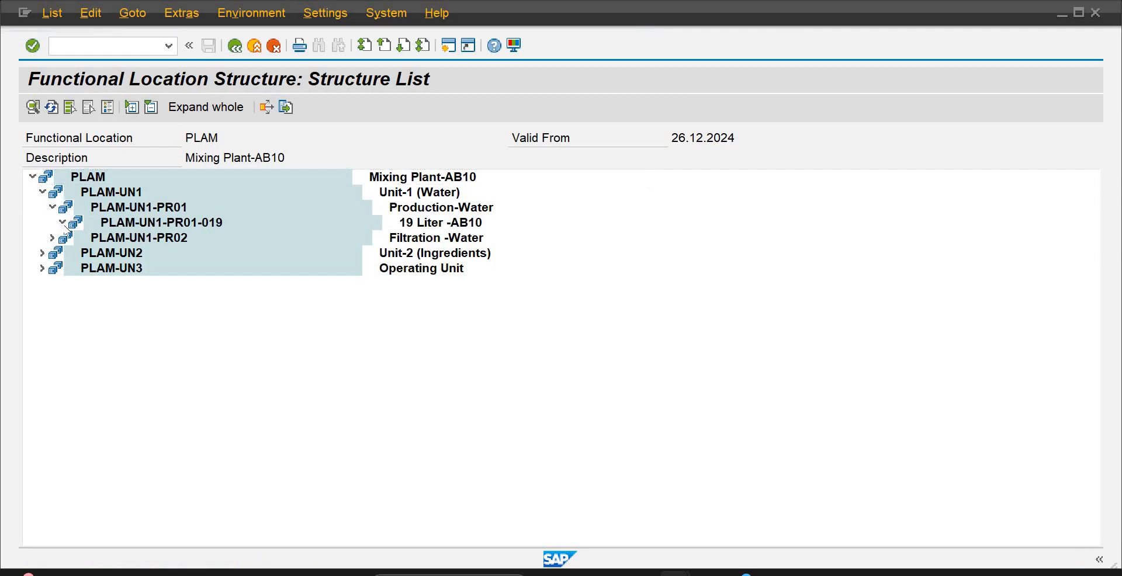
left_click(72, 238)
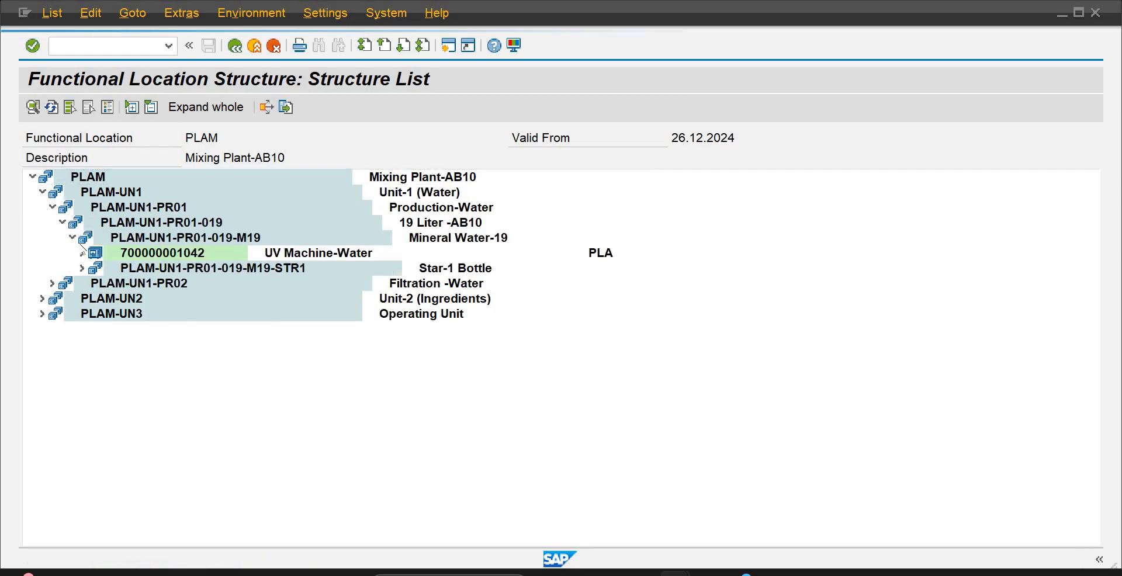
left_click(82, 253)
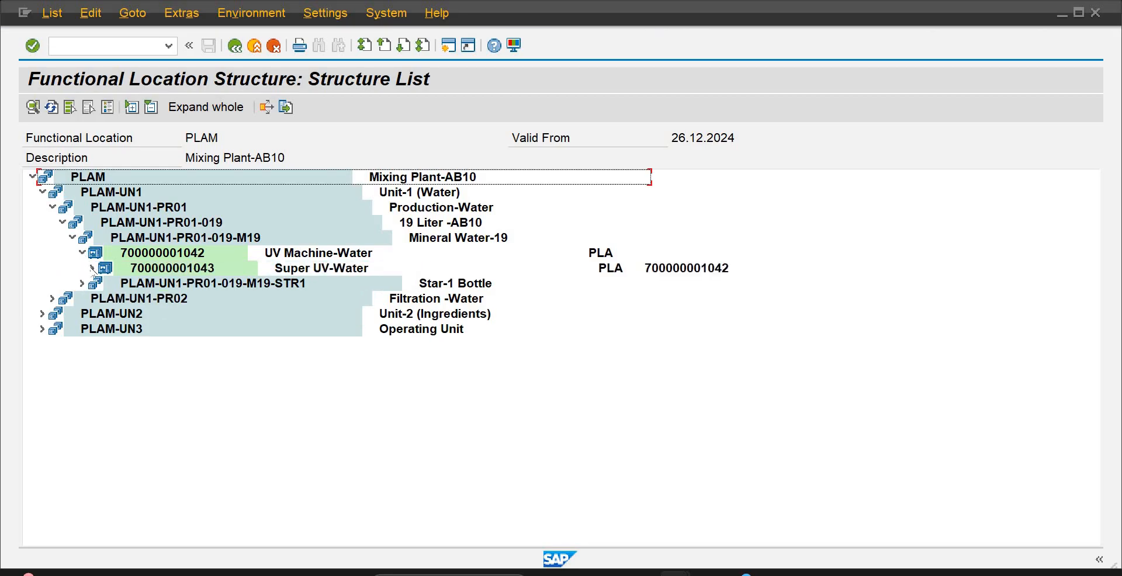
left_click(93, 268)
left_click(101, 283)
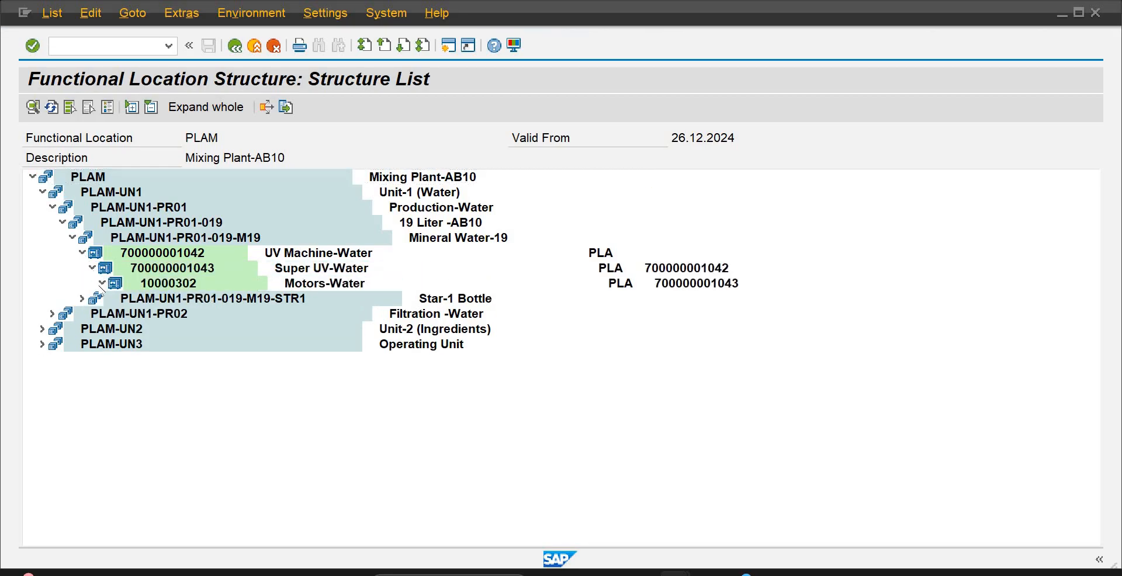
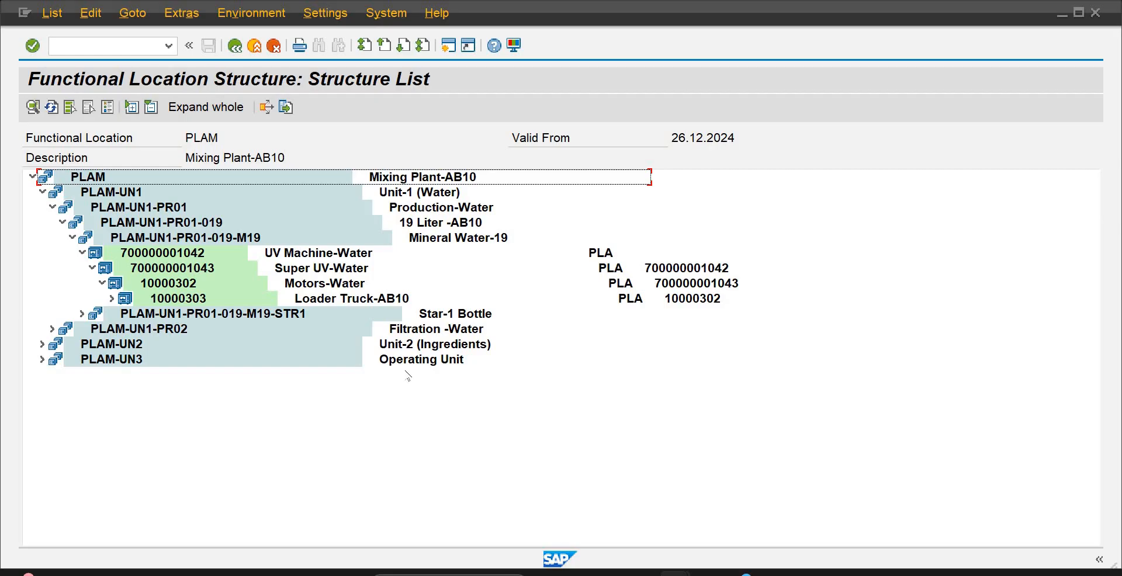
Expand Unit-2 (Ingredients) in the PLAM structure through Qualty -01 (Water) down to the level below 19 Liter -AB10
left_click(193, 316)
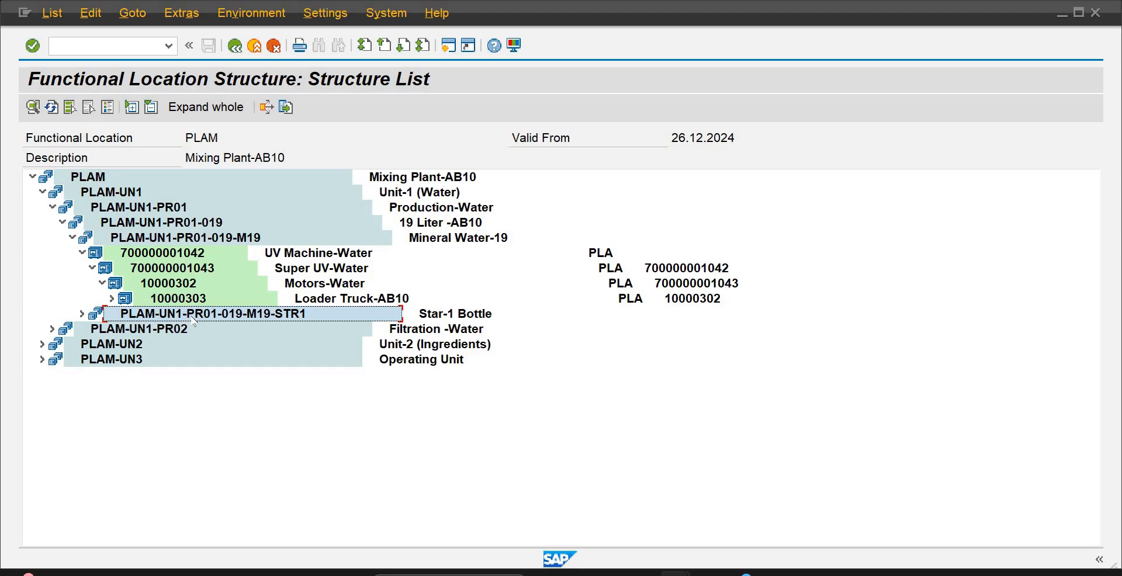
left_click(42, 345)
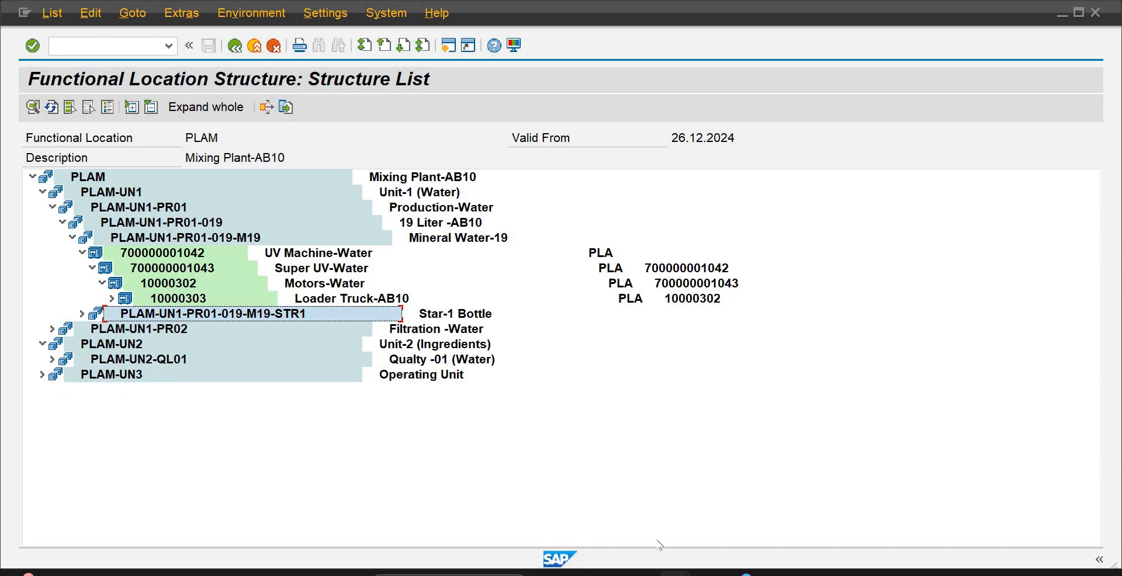
left_click(52, 359)
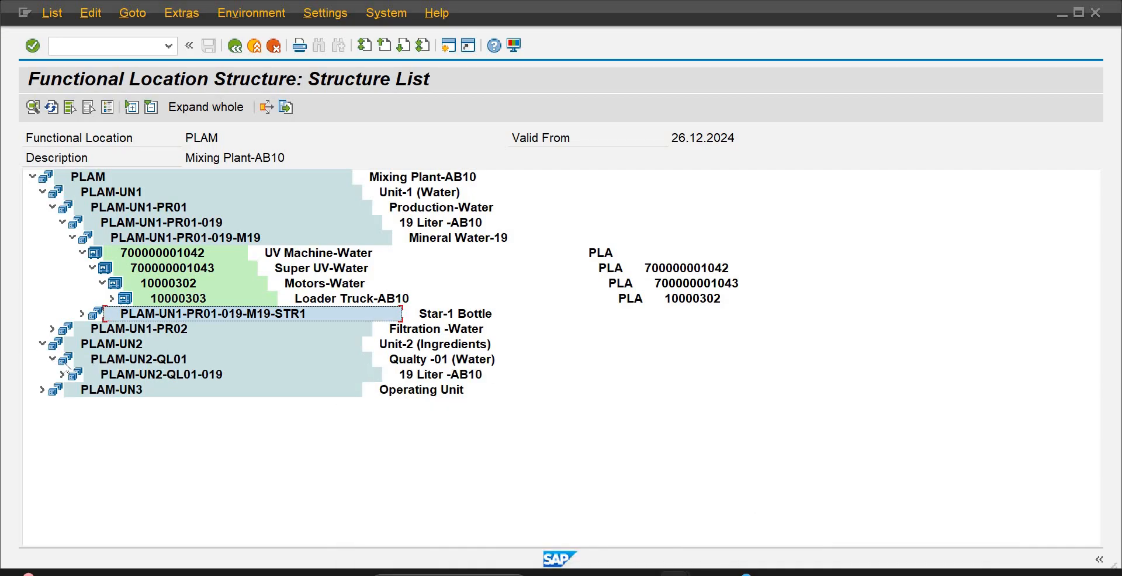
left_click(62, 374)
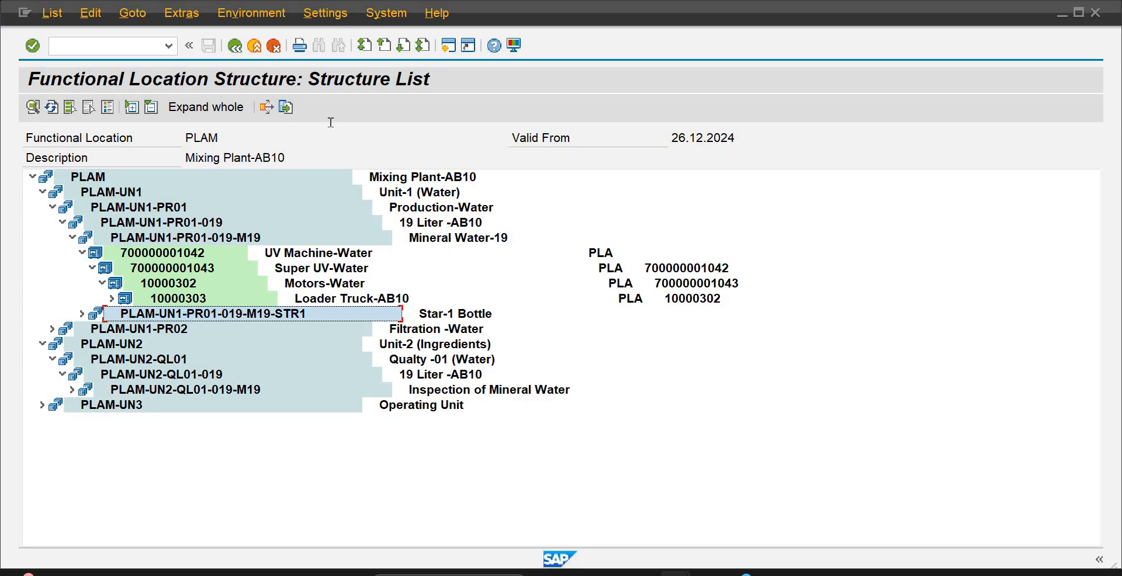
Run the IH03 structural display in a new session for equipment 10000303 with the equipment hierarchy included, expanding the structure upwards
left_click(448, 47)
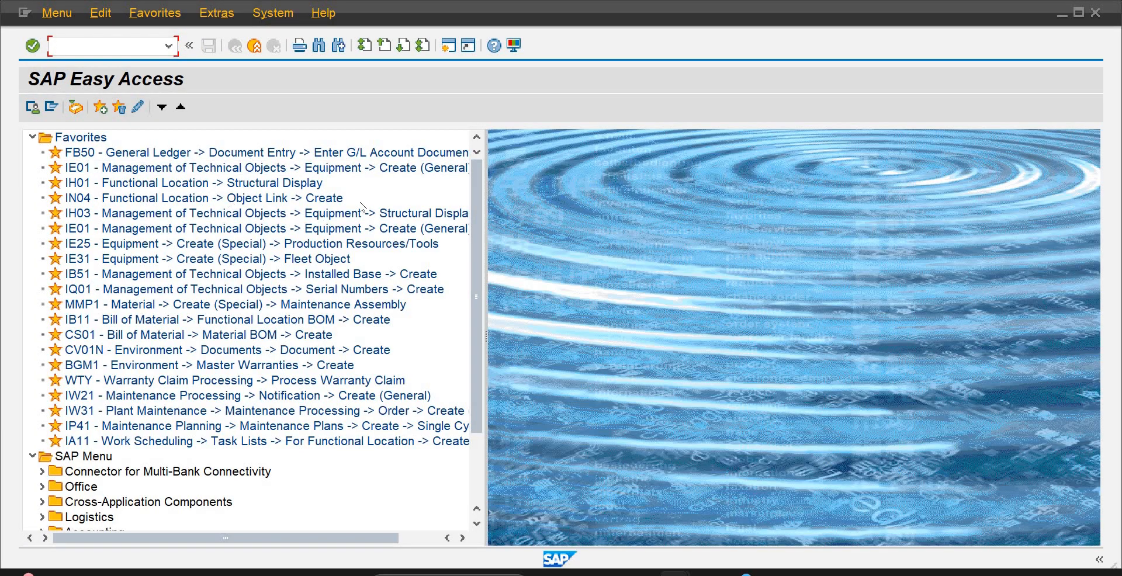
left_click(450, 215)
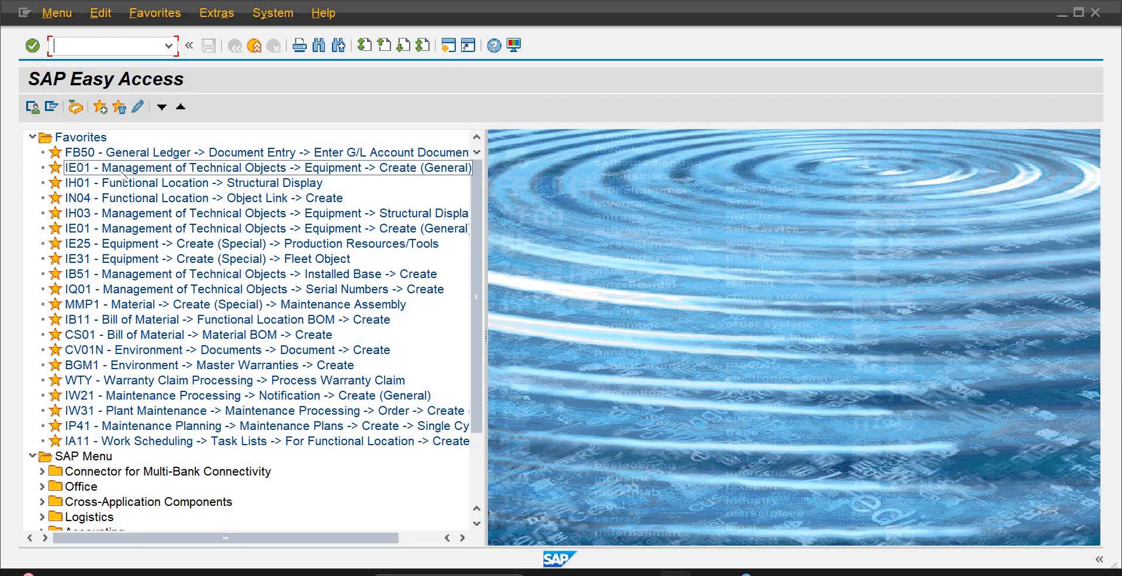
left_click(135, 215)
double_click(135, 215)
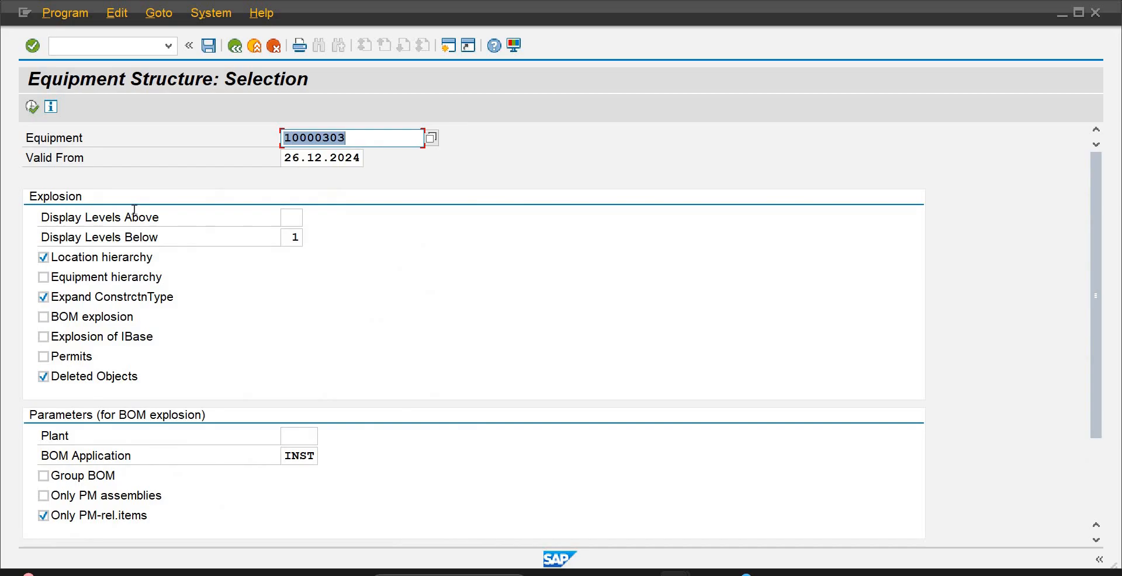
left_click(43, 278)
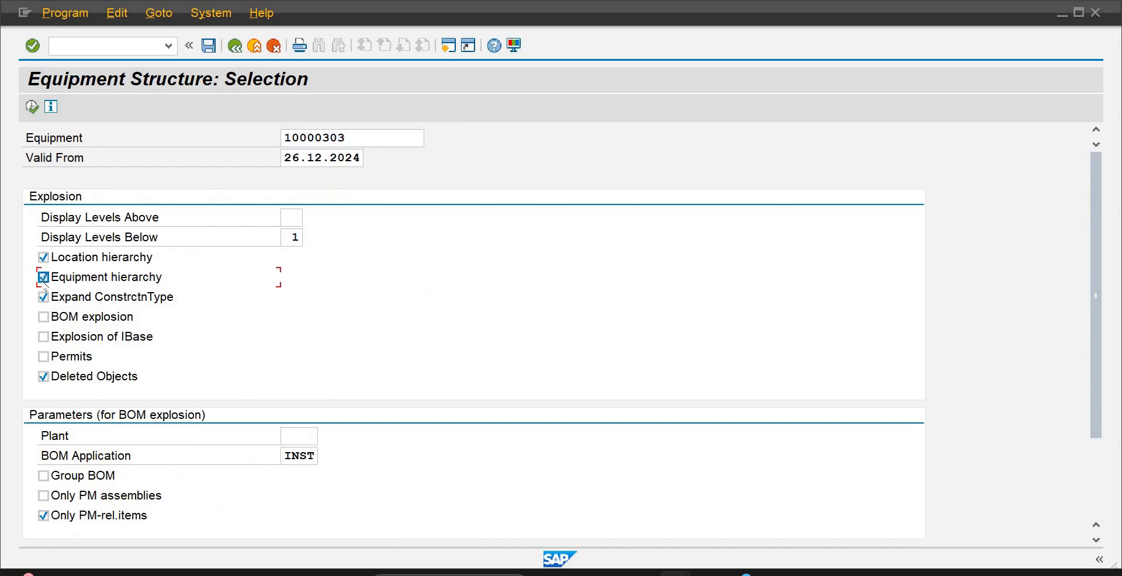
left_click(28, 110)
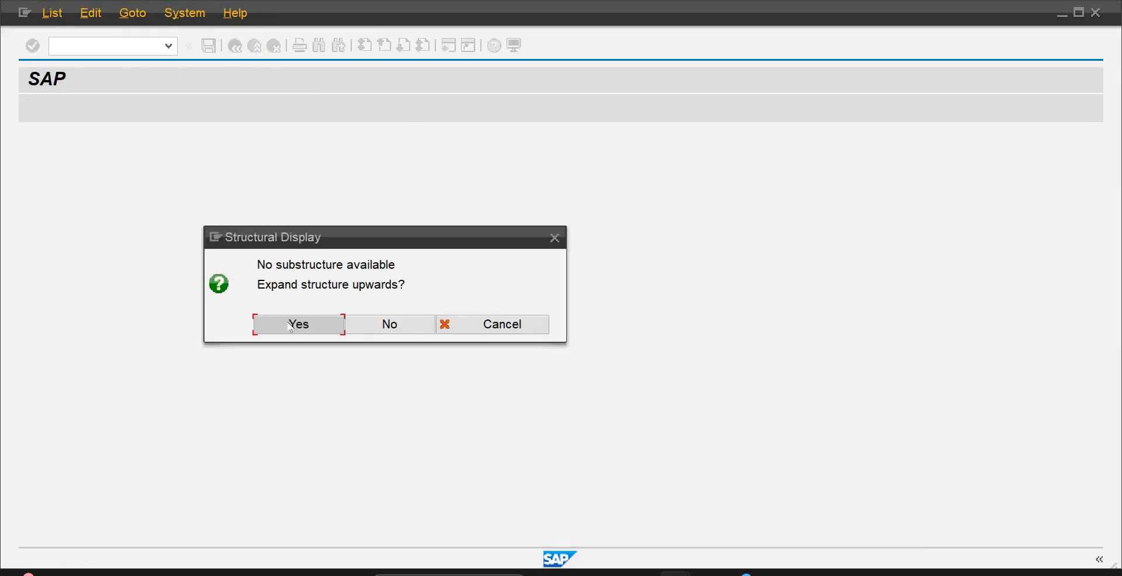
left_click(298, 324)
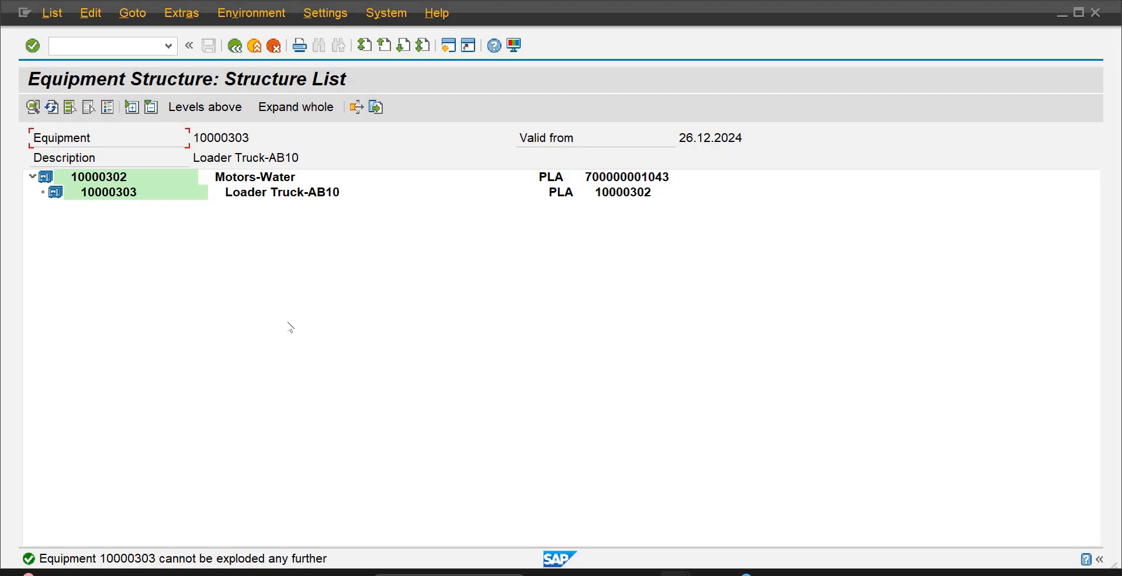
Close the unused SAP Easy Access and Create Fleet Object sessions
left_click(251, 160)
left_click(811, 540)
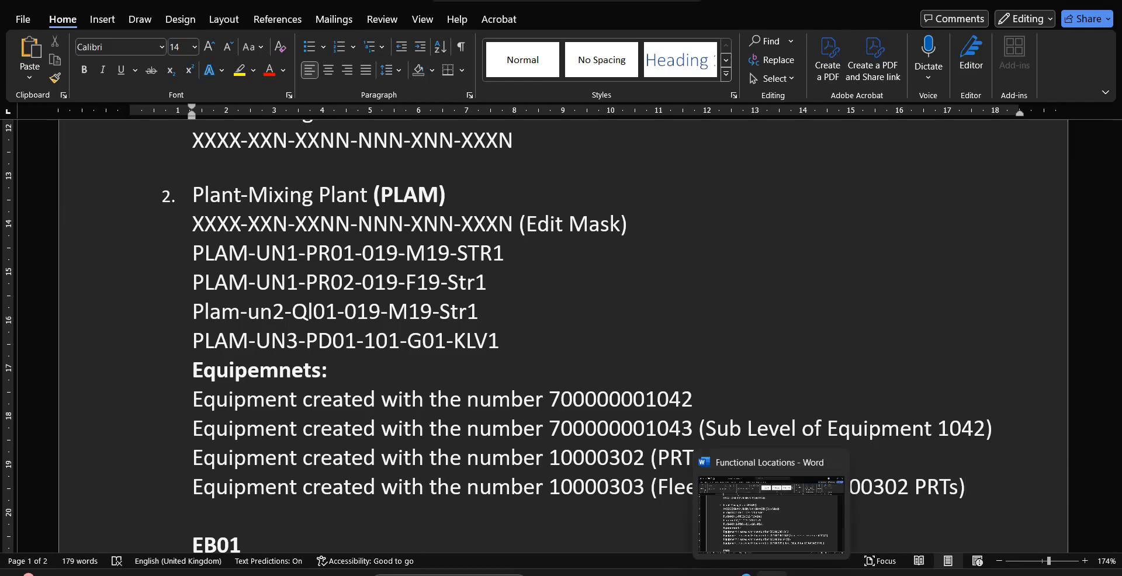
mouse_move(676, 574)
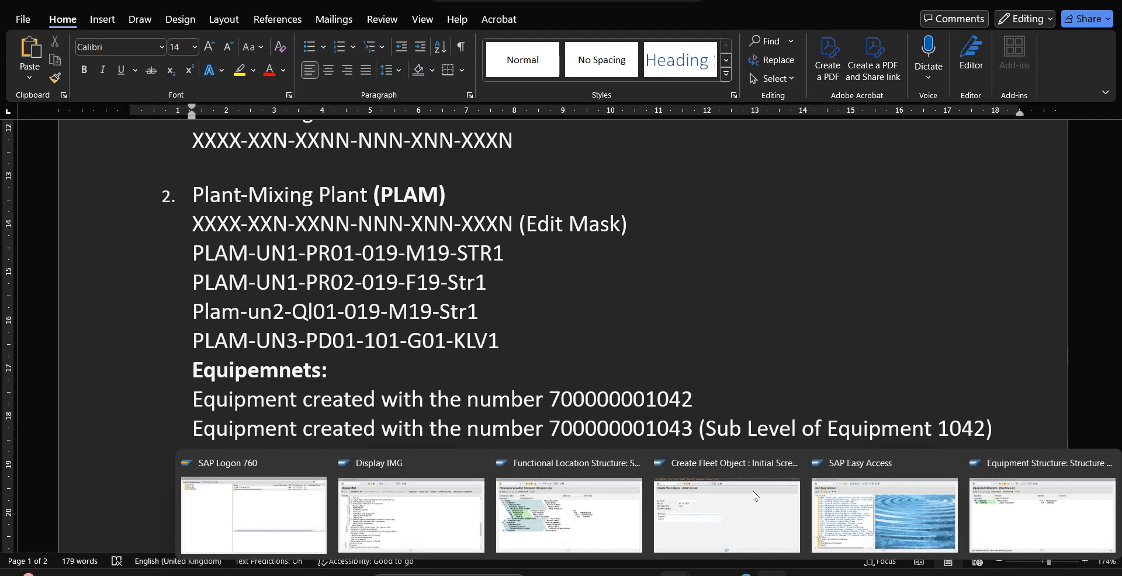
mouse_move(756, 497)
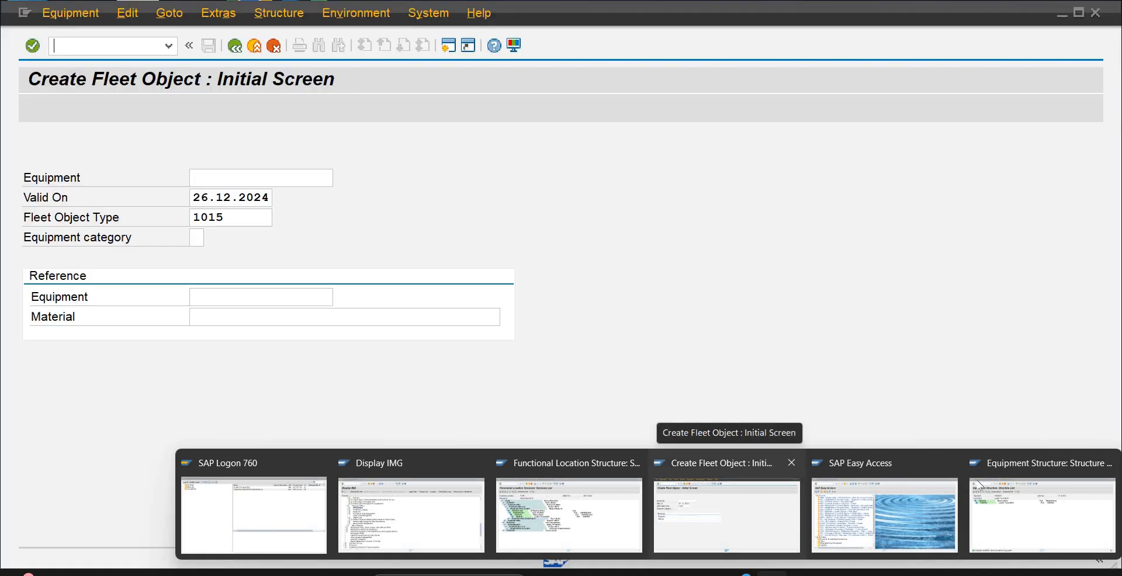
mouse_move(992, 487)
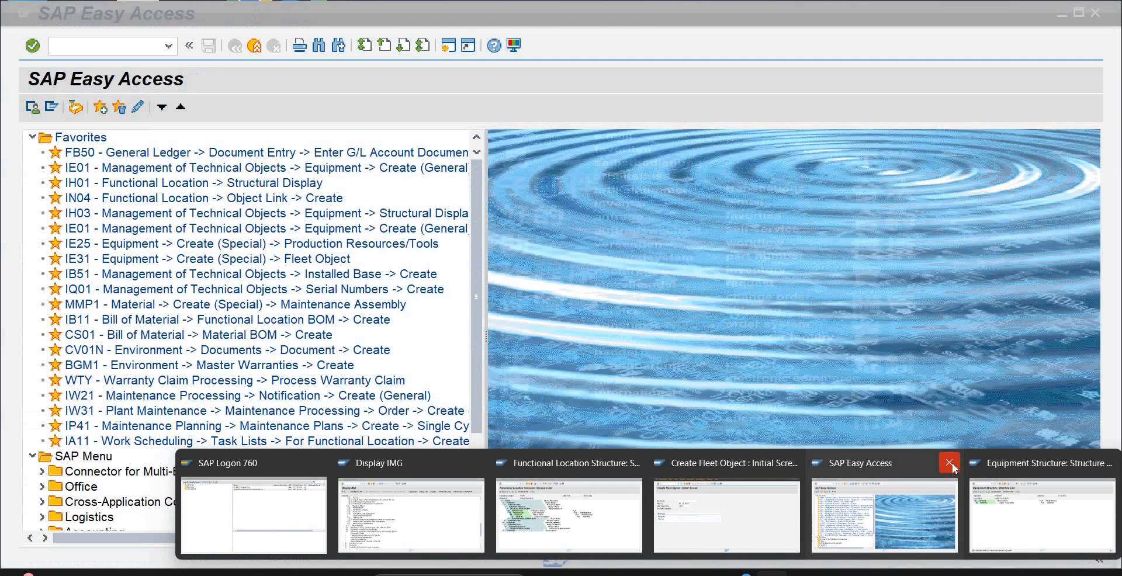
left_click(952, 463)
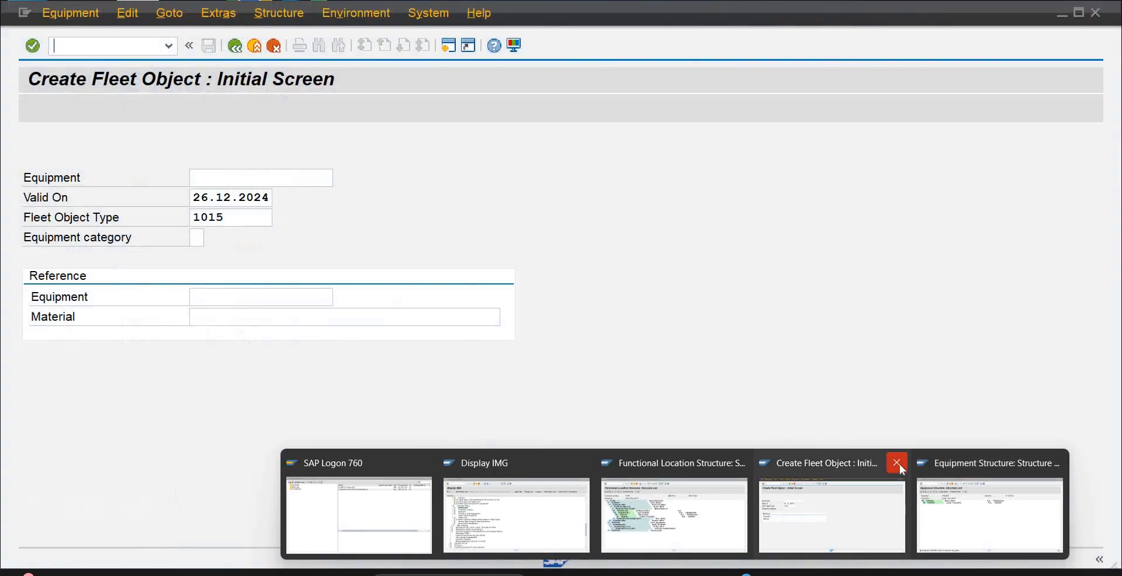
left_click(897, 463)
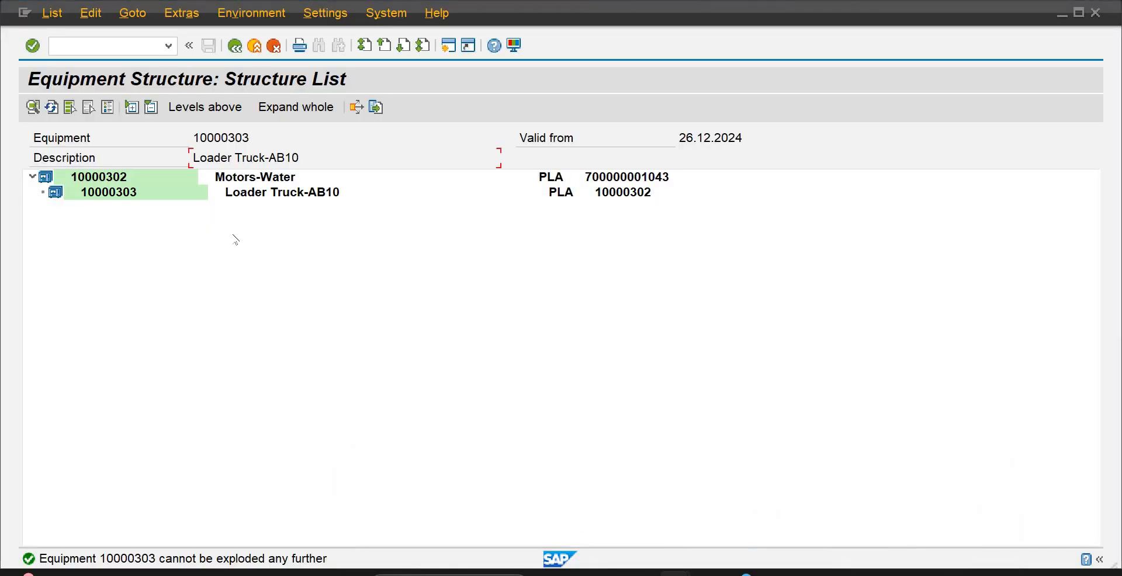
Return from the equipment structure list to its selection screen and clear the equipment number
left_click(33, 176)
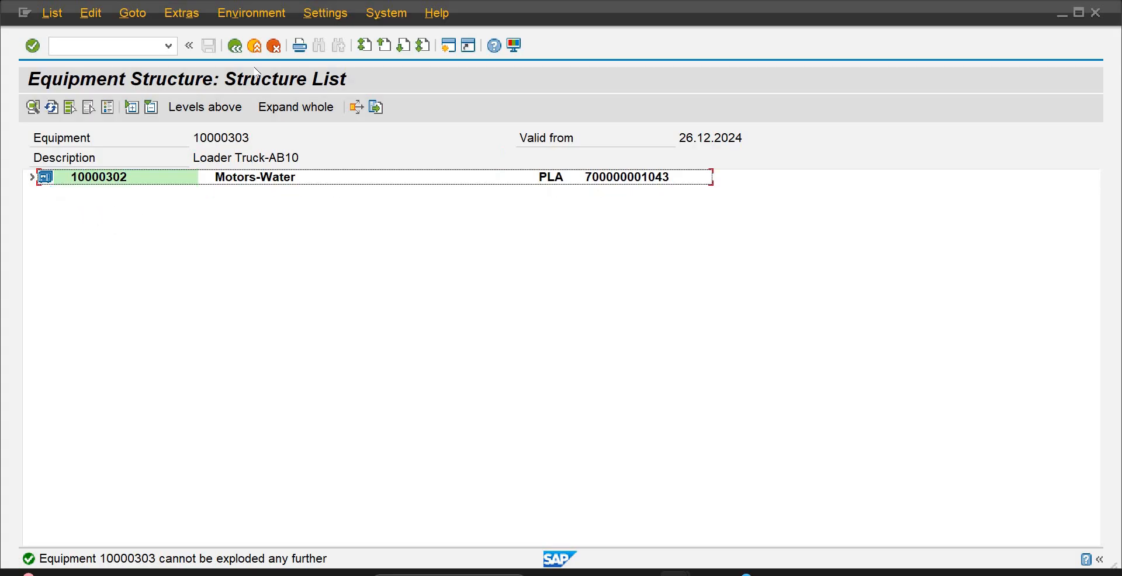
left_click(234, 46)
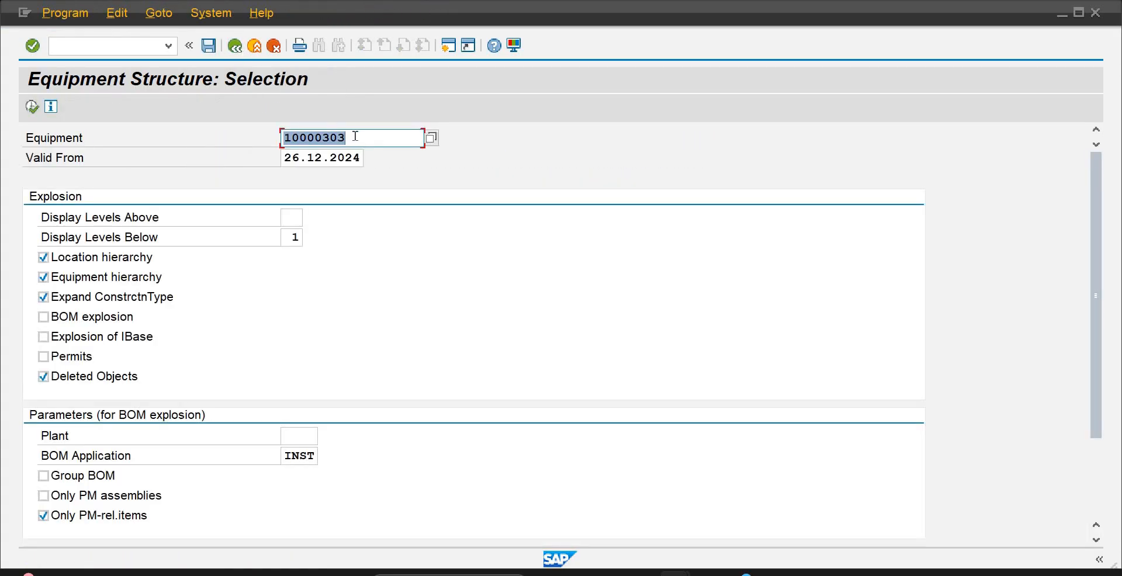
left_click(355, 136)
key("BackSpace")
key("BackSpace")
key("BackSpace")
key("BackSpace")
key("BackSpace")
key("BackSpace")
key("BackSpace")
key("BackSpace")
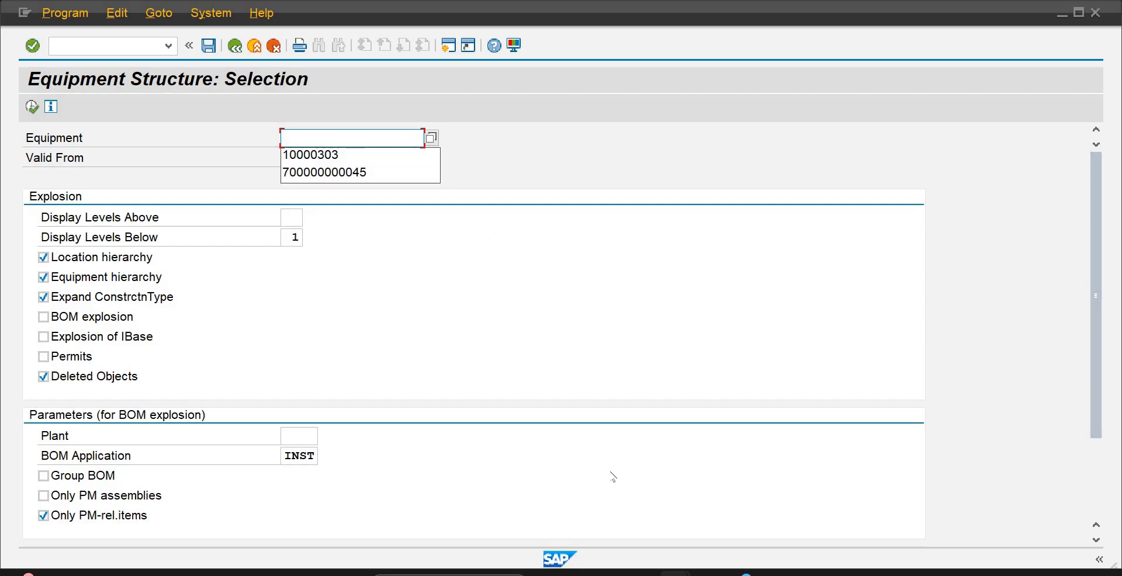
mouse_move(772, 572)
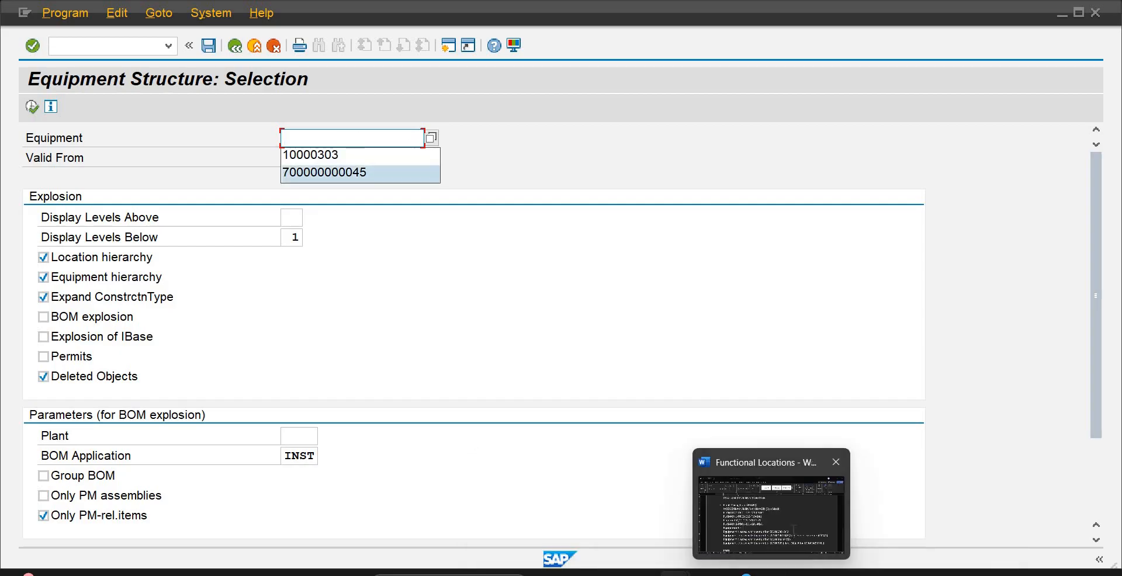
left_click(793, 529)
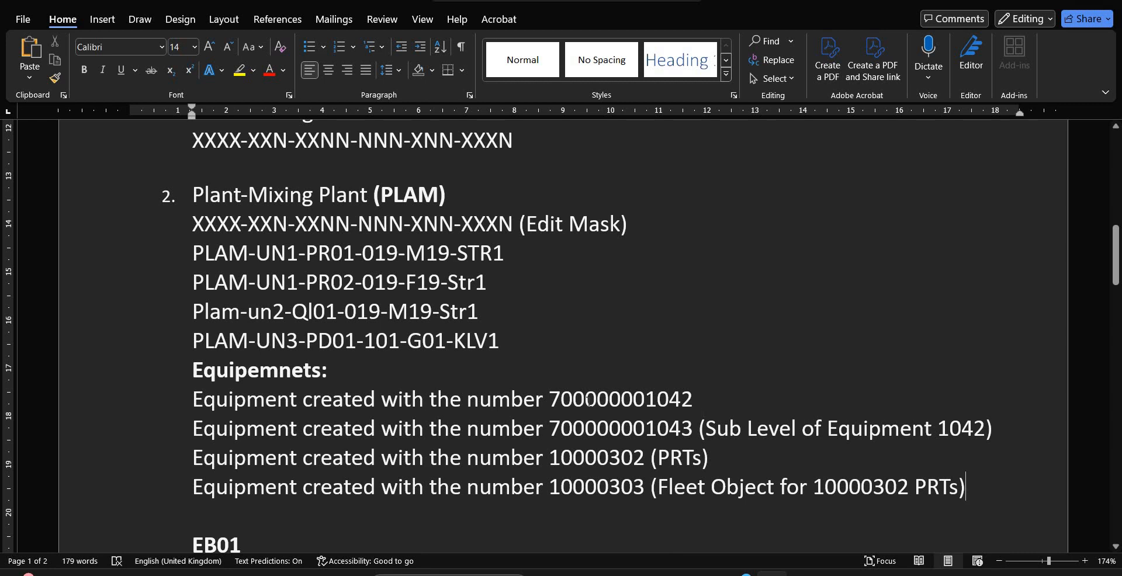
left_click_drag(695, 401, 552, 405)
key("ctrl+c")
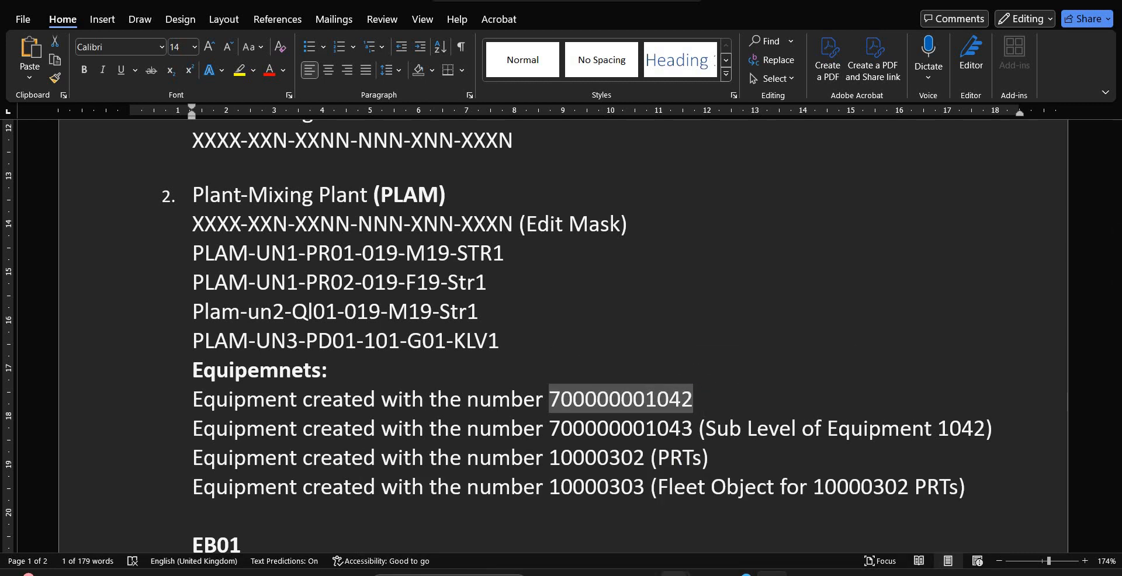
mouse_move(672, 574)
left_click(886, 503)
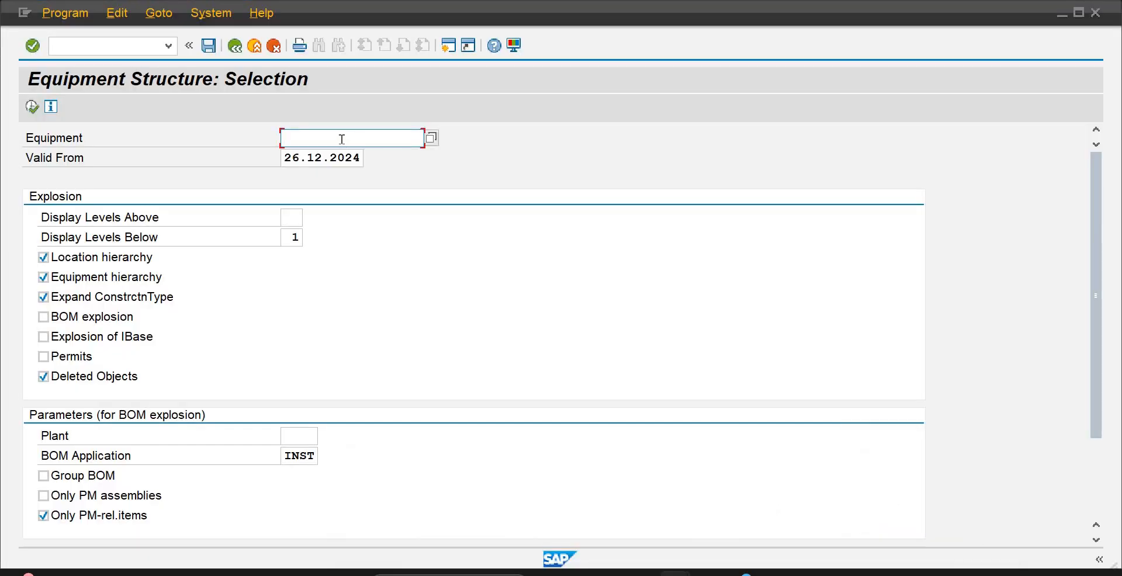
key("ctrl+v")
left_click(31, 106)
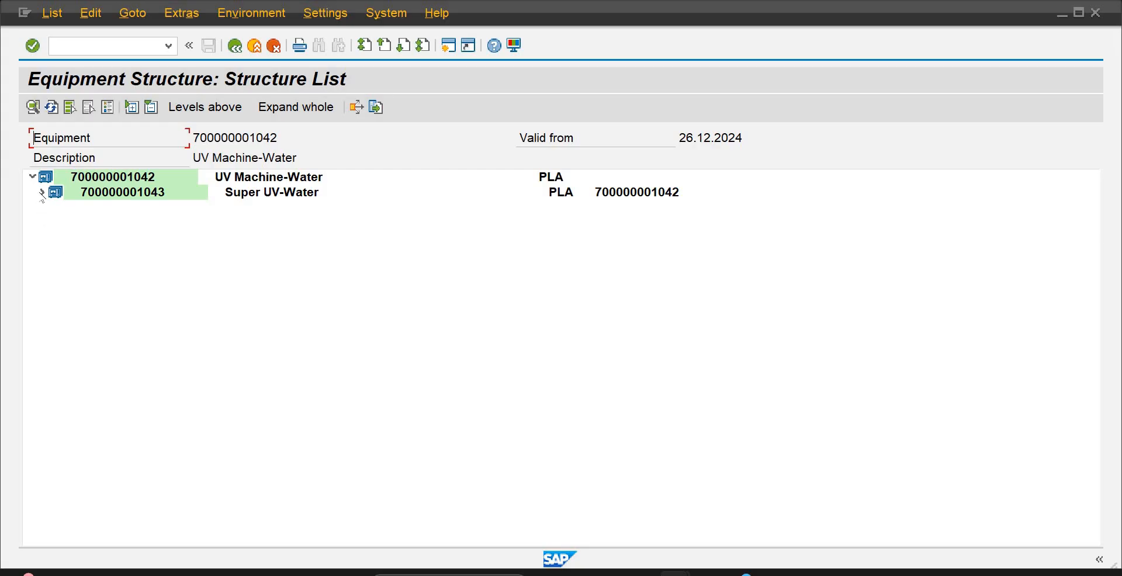
Expand the UV Machine-Water structure through Super UV-Water and Motors-Water down to Loader Truck-AB10
left_click(43, 193)
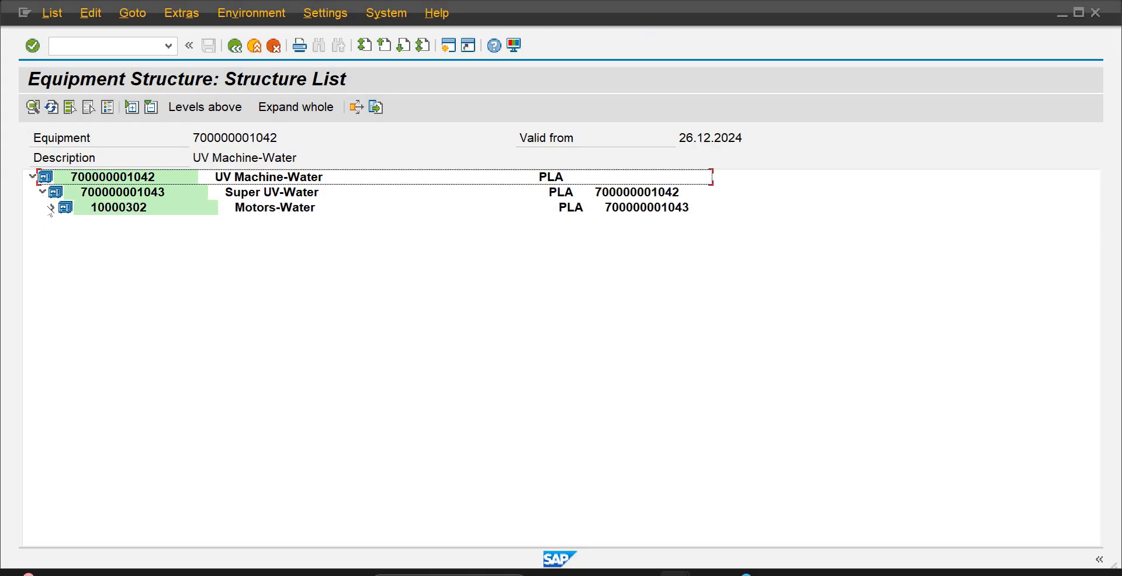
left_click(52, 208)
left_click(61, 224)
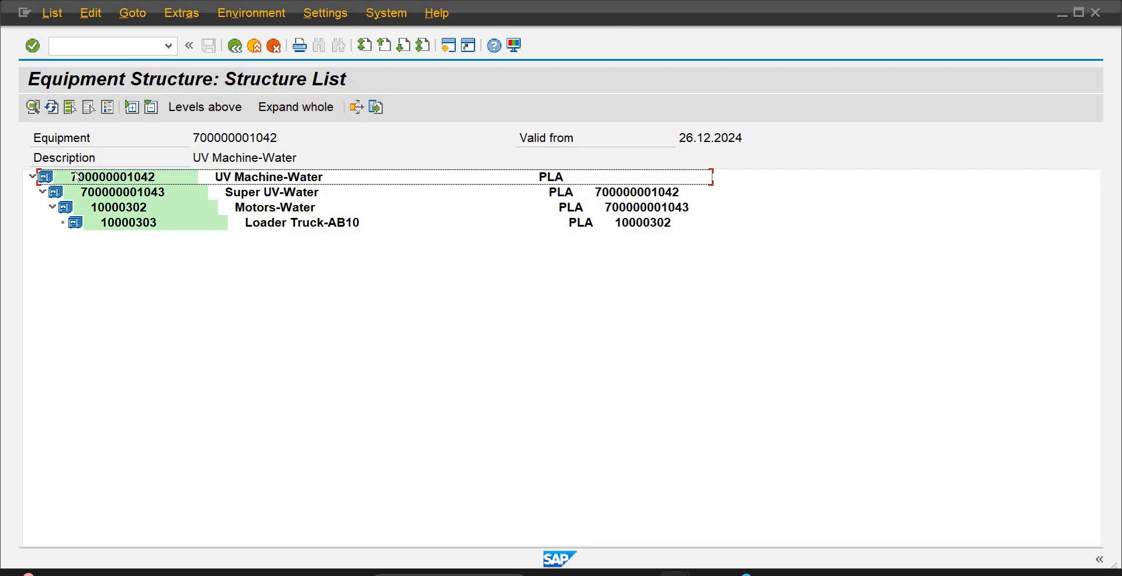
left_click(53, 14)
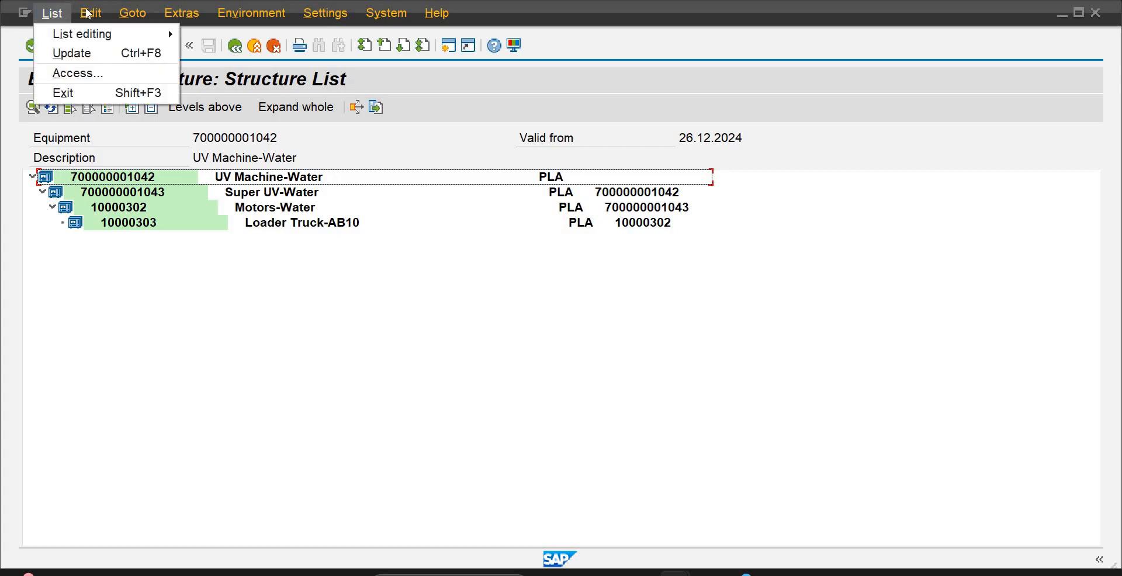
left_click(87, 13)
left_click(174, 10)
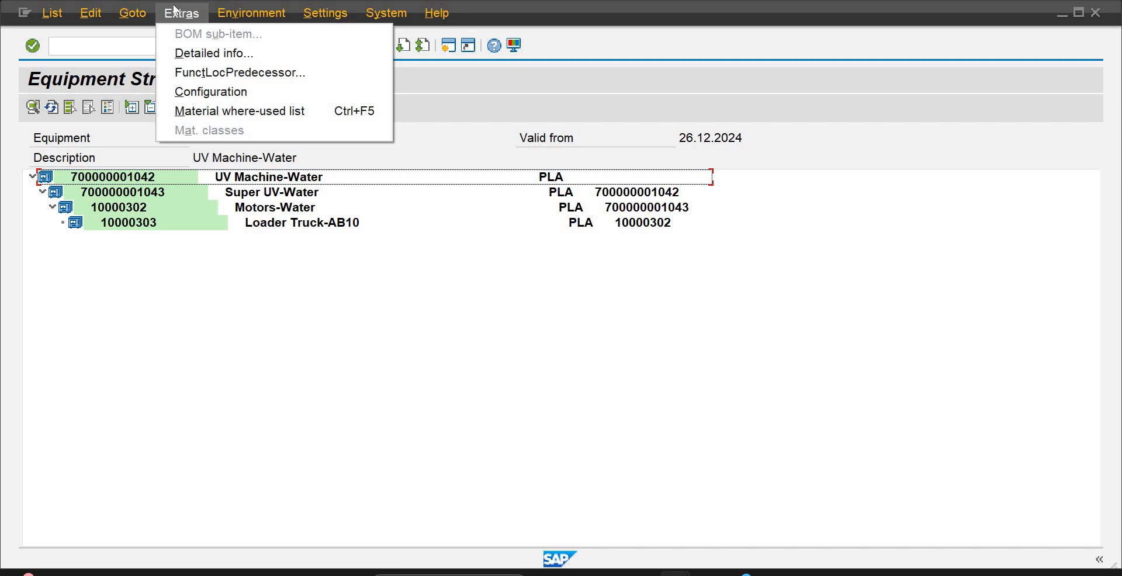
left_click(232, 14)
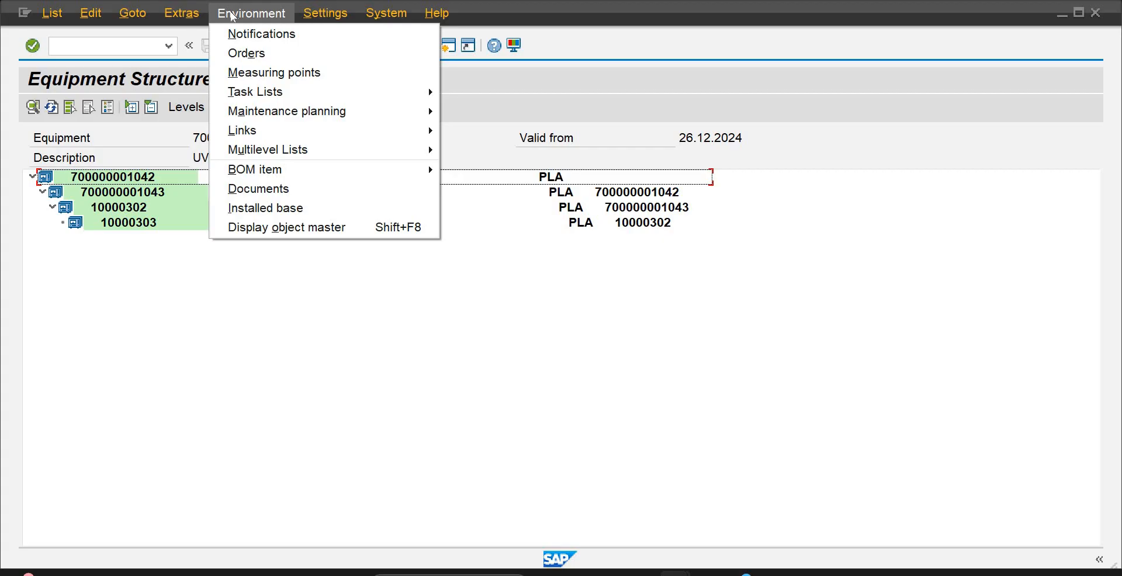
left_click(221, 262)
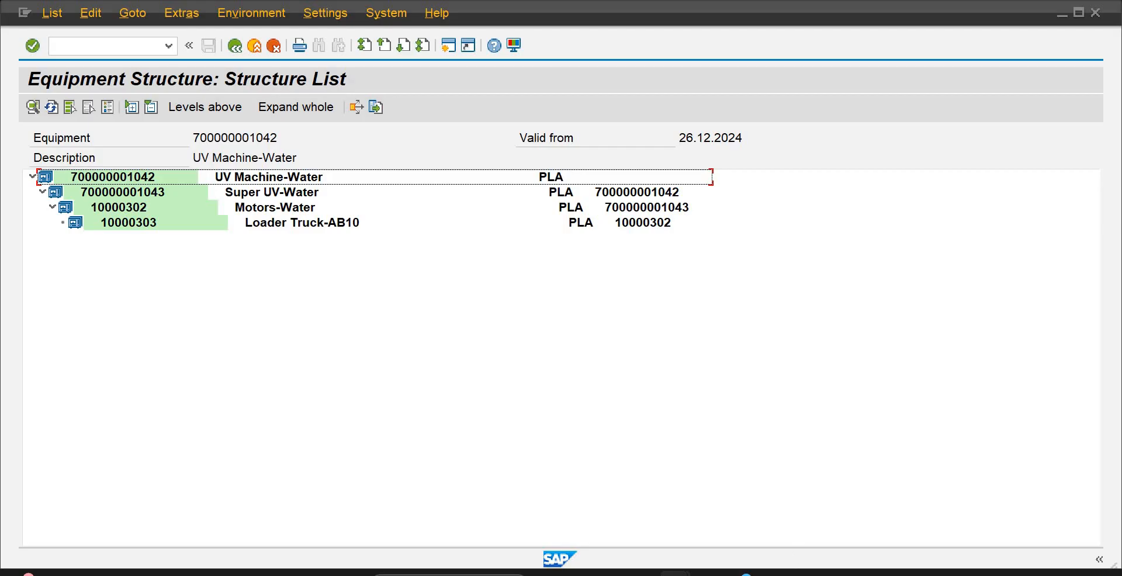
Open another SAP session from the PLAM functional location structure list, and return to that list
mouse_move(737, 573)
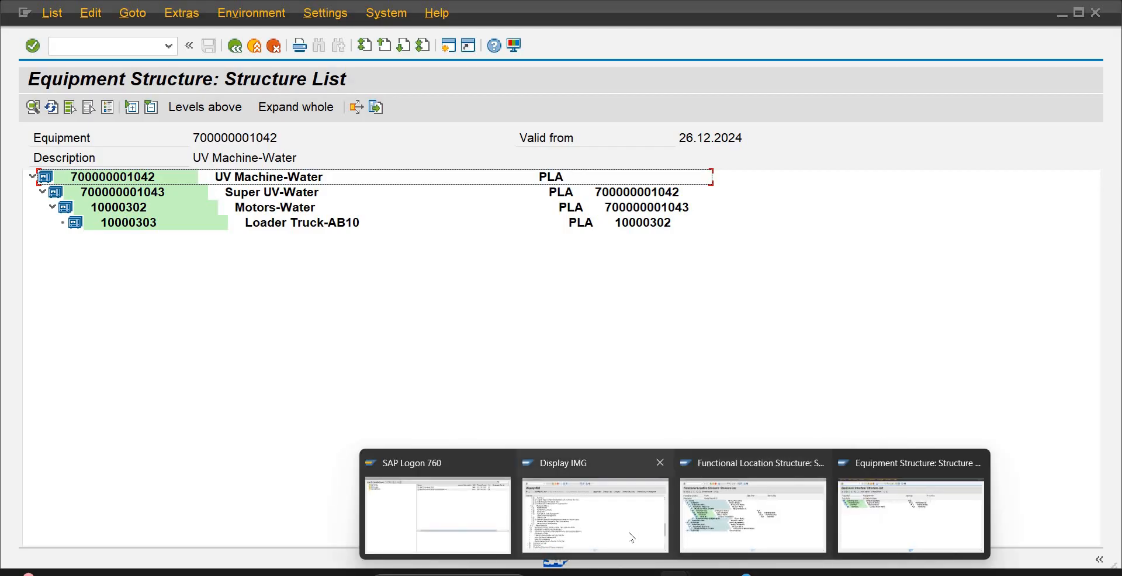
left_click(631, 538)
mouse_move(555, 570)
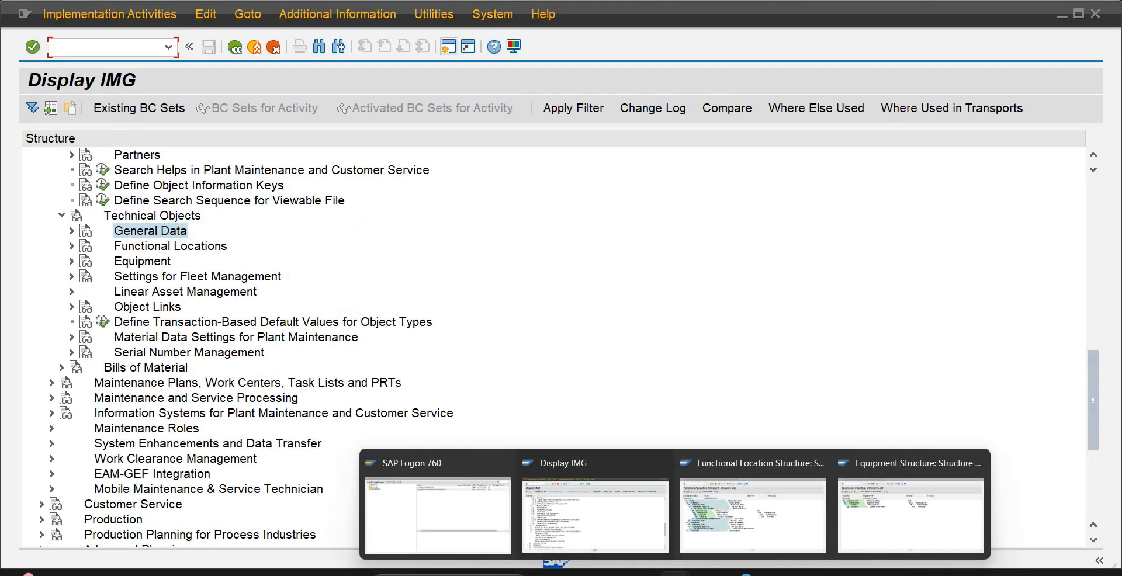
left_click(794, 519)
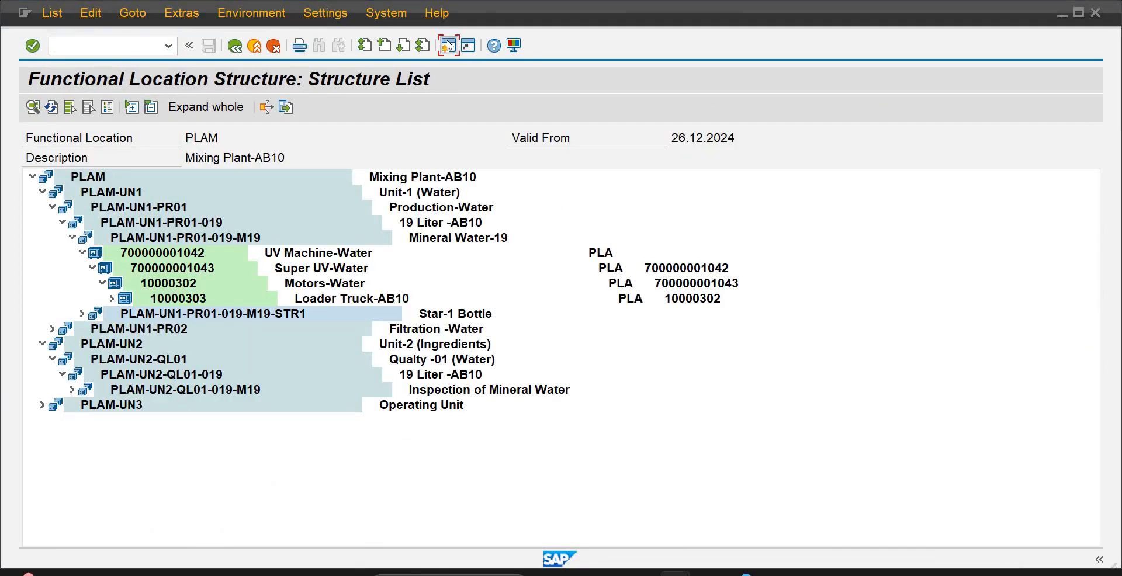
left_click(448, 45)
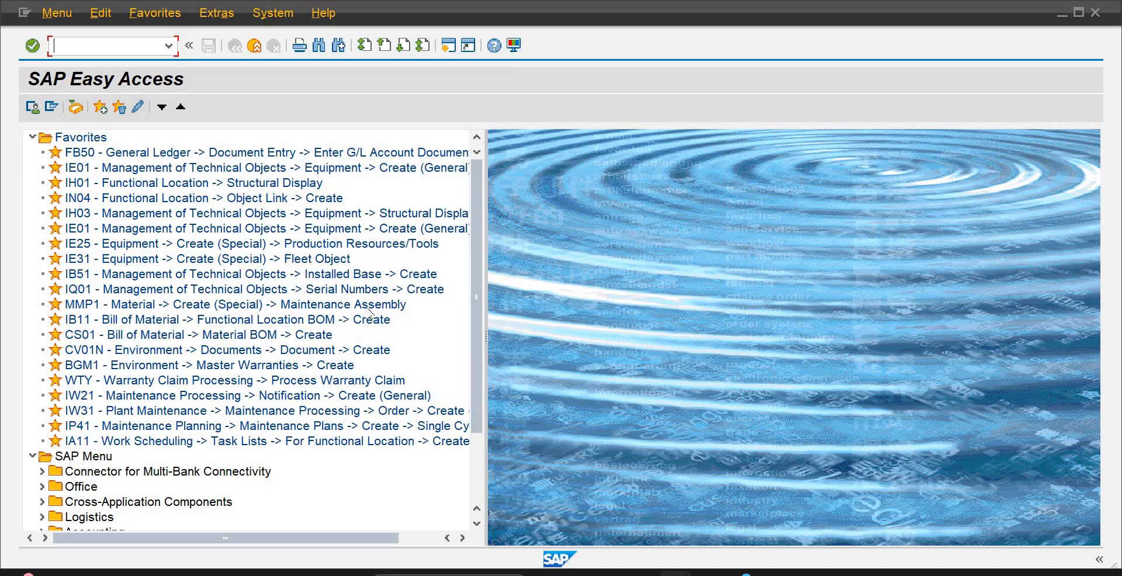
mouse_move(675, 574)
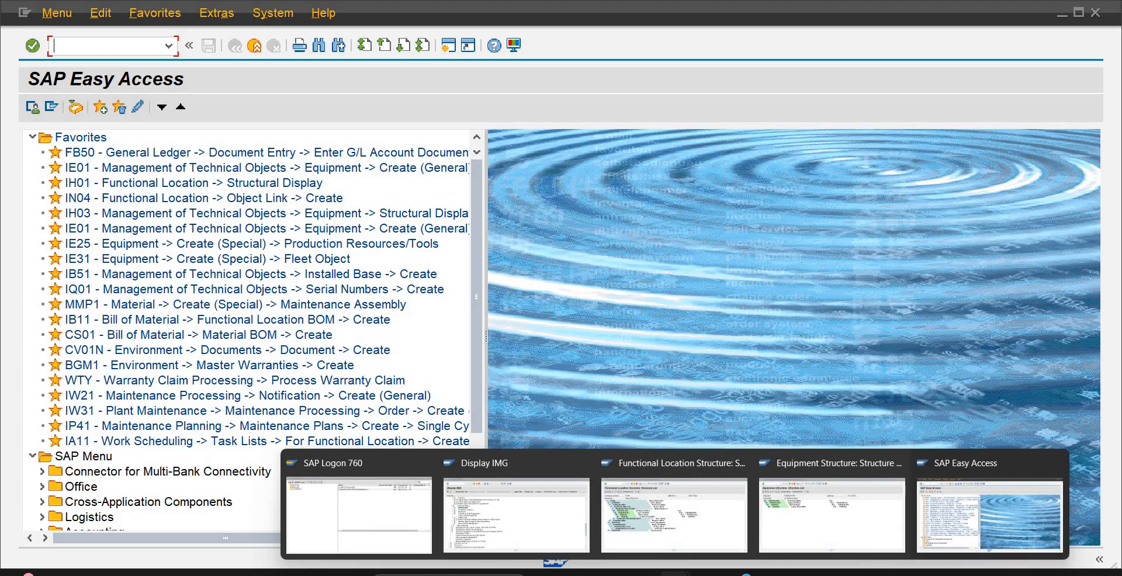
left_click(674, 515)
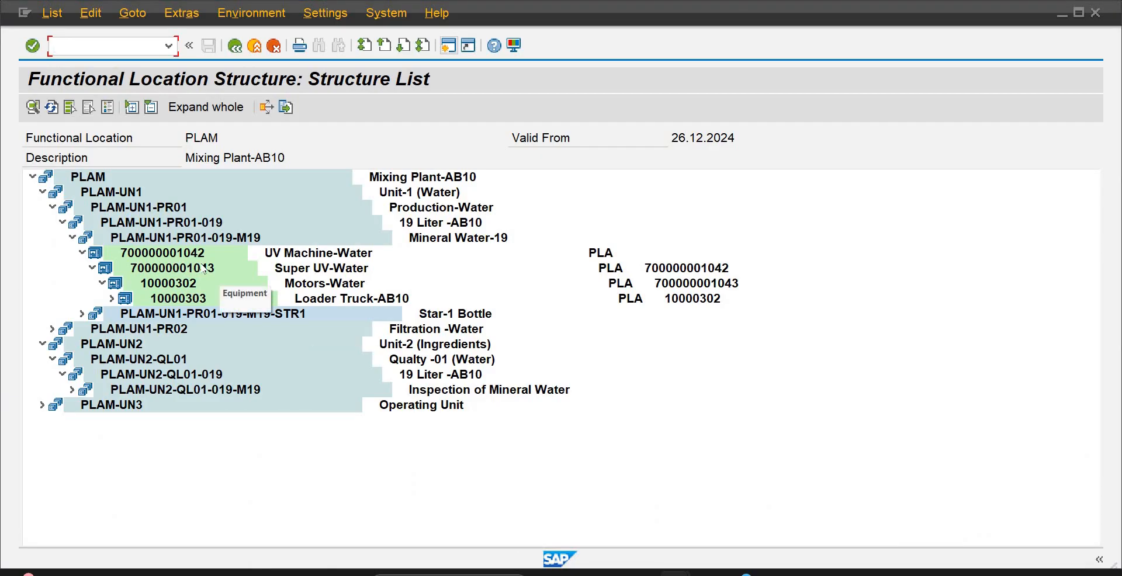